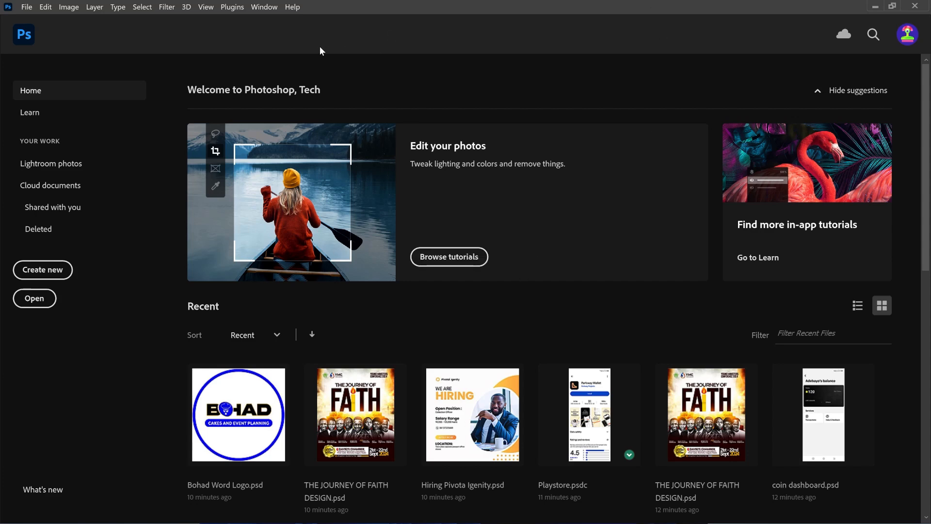
Examine the General preferences and close the dialog without changing any options
{"action": "left_click", "coordinate": [46, 8]}
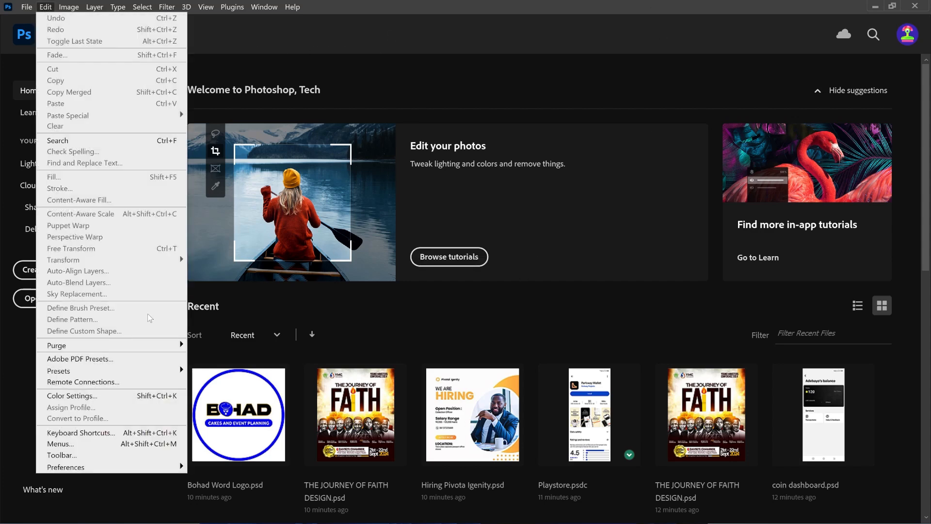
{"action": "mouse_move", "coordinate": [150, 466]}
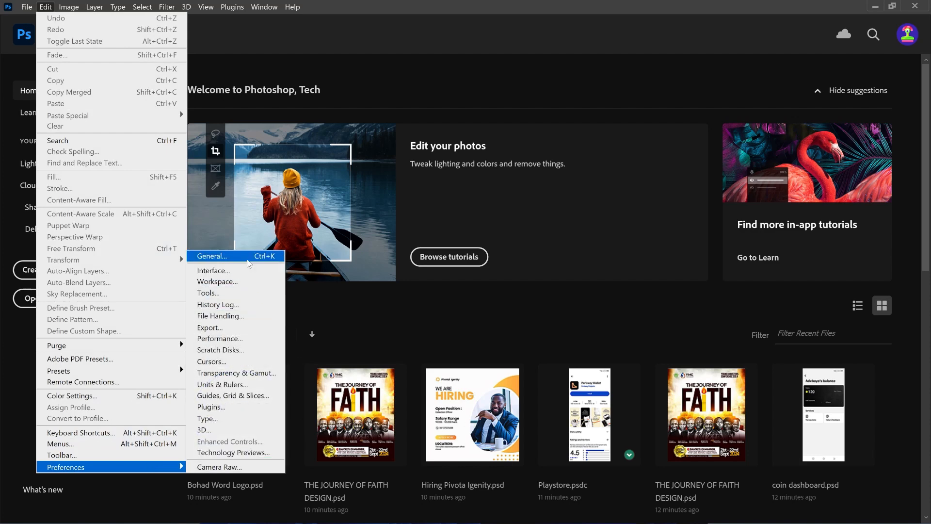
{"action": "left_click", "coordinate": [247, 259]}
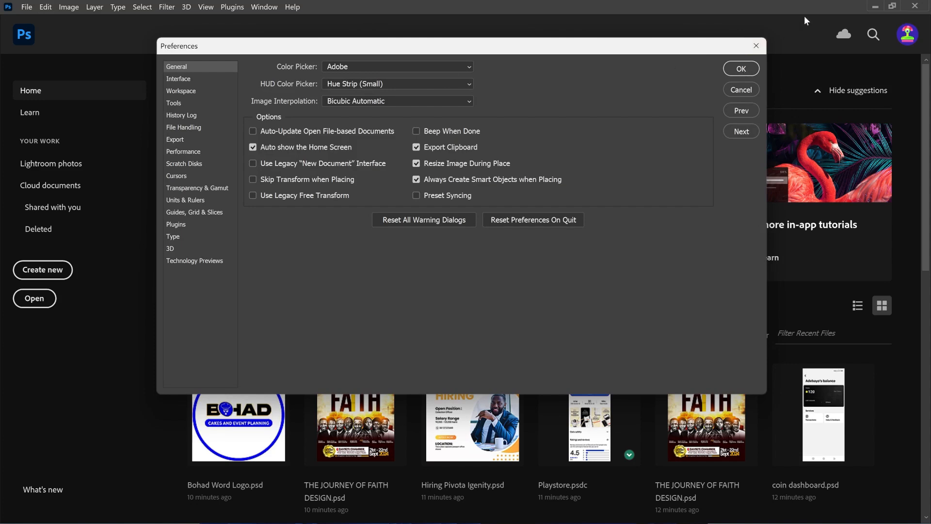
{"action": "left_click", "coordinate": [757, 45]}
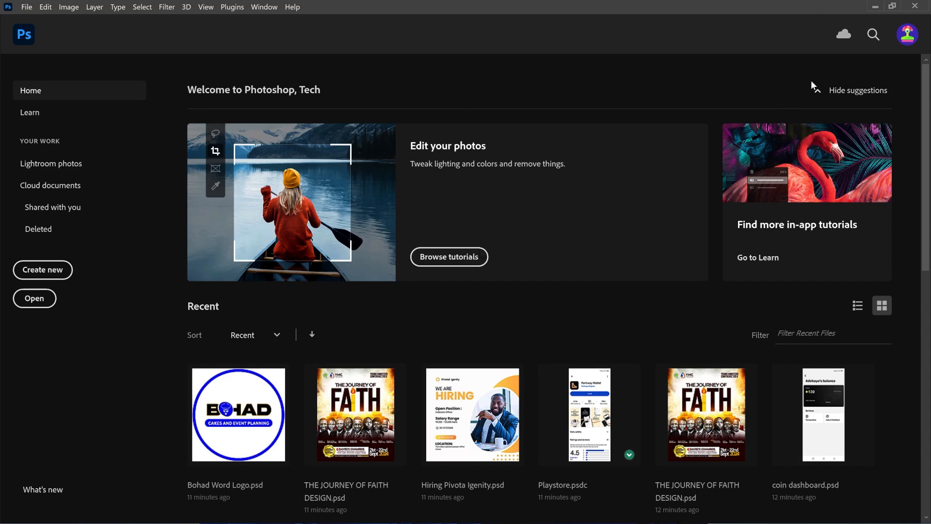
Collapse and re-expand the home screen suggestions, and browse the tutorials on the Learn page
{"action": "left_click", "coordinate": [819, 91]}
{"action": "left_click", "coordinate": [818, 91]}
{"action": "left_click", "coordinate": [31, 119]}
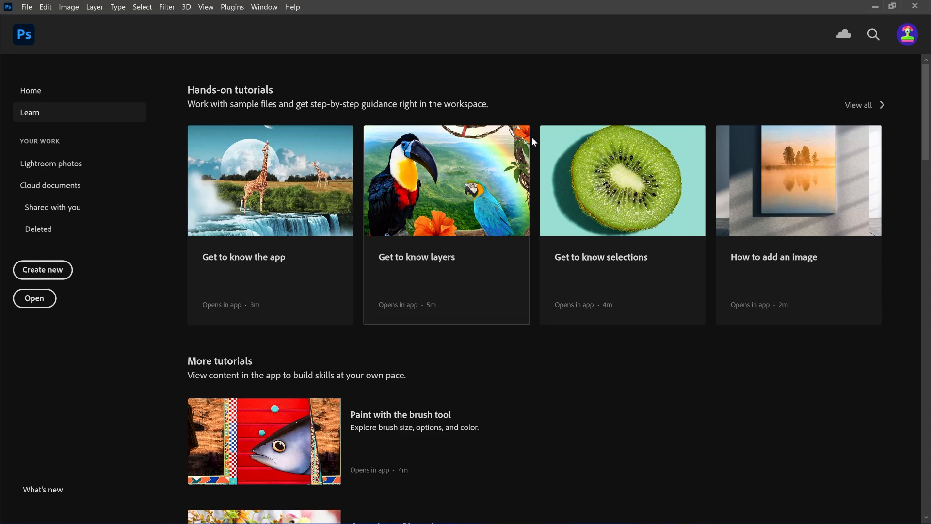
{"action": "scroll", "coordinate": [380, 255], "scroll_direction": "down", "scroll_amount": 5}
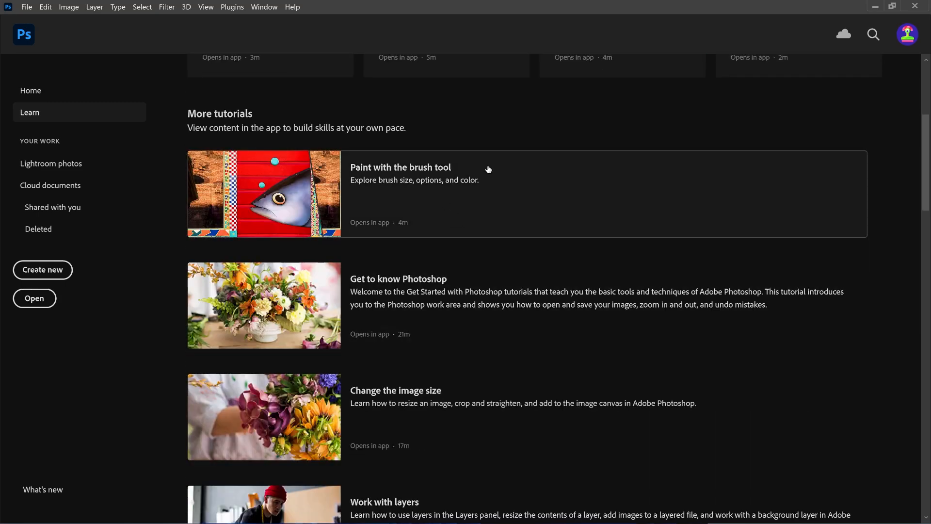
{"action": "scroll", "coordinate": [415, 175], "scroll_direction": "up", "scroll_amount": 3}
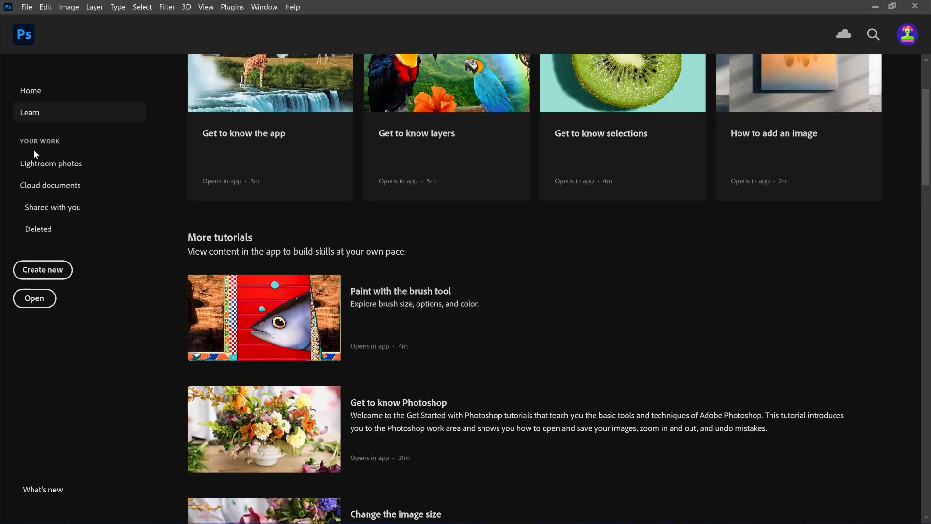
View the Lightroom photos section and check the cloud storage usage and sync status
{"action": "left_click", "coordinate": [63, 167]}
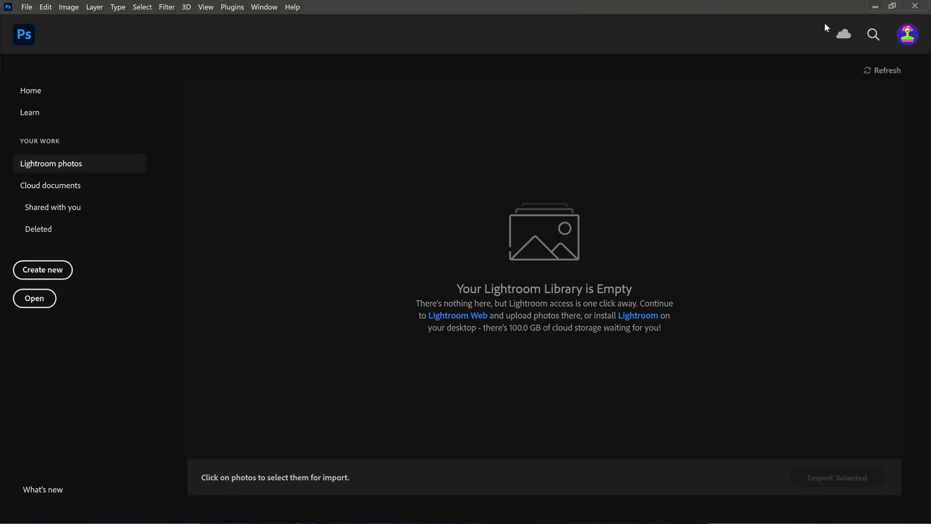
{"action": "left_click", "coordinate": [839, 37]}
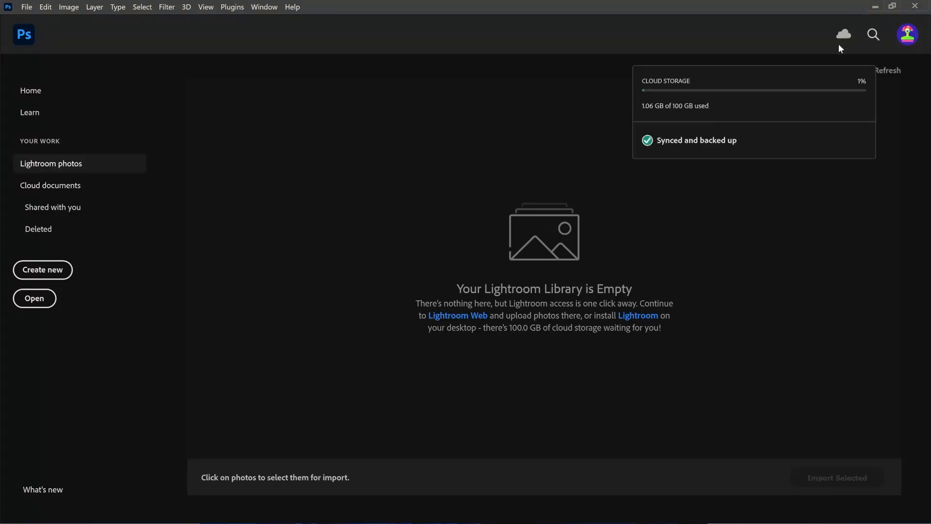
{"action": "mouse_move", "coordinate": [851, 40]}
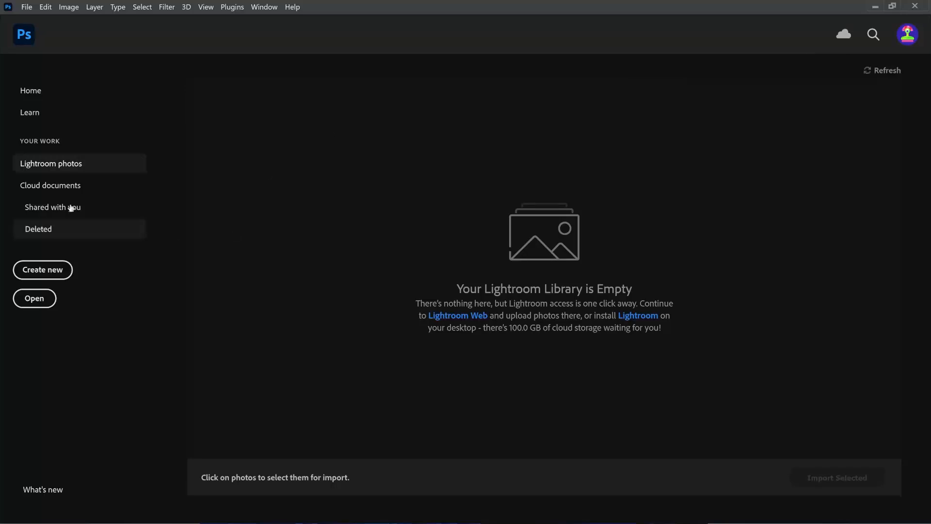
Look through the cloud documents, including the shared and deleted files, and return to the Home page
{"action": "left_click", "coordinate": [37, 187]}
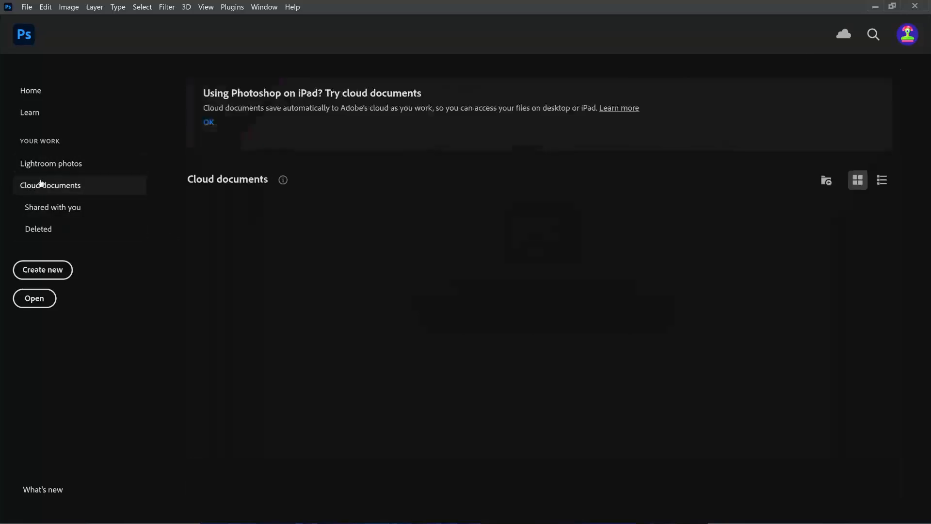
{"action": "left_click", "coordinate": [50, 210]}
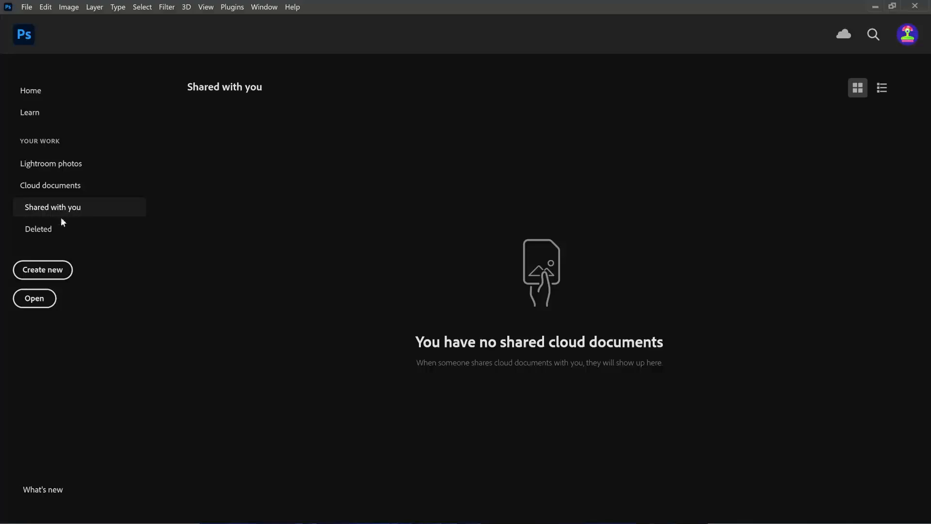
{"action": "left_click", "coordinate": [49, 231]}
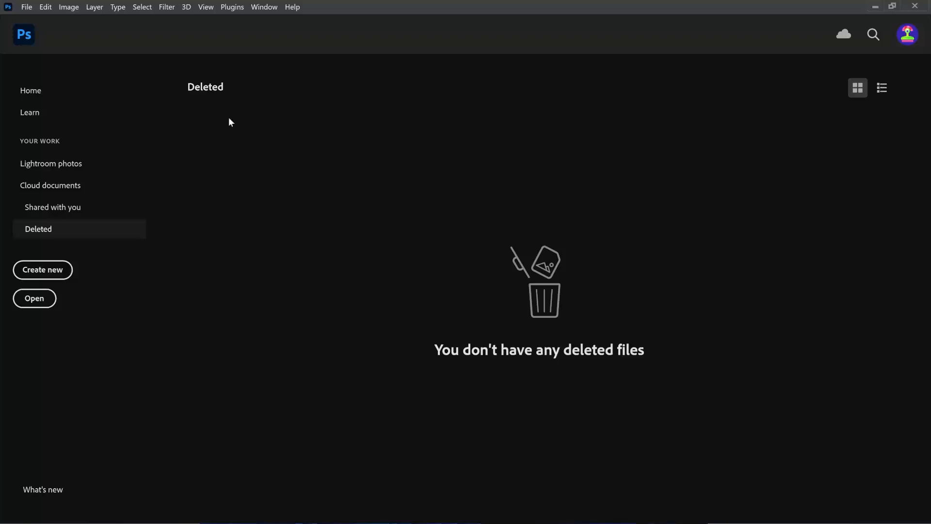
{"action": "left_click", "coordinate": [39, 91]}
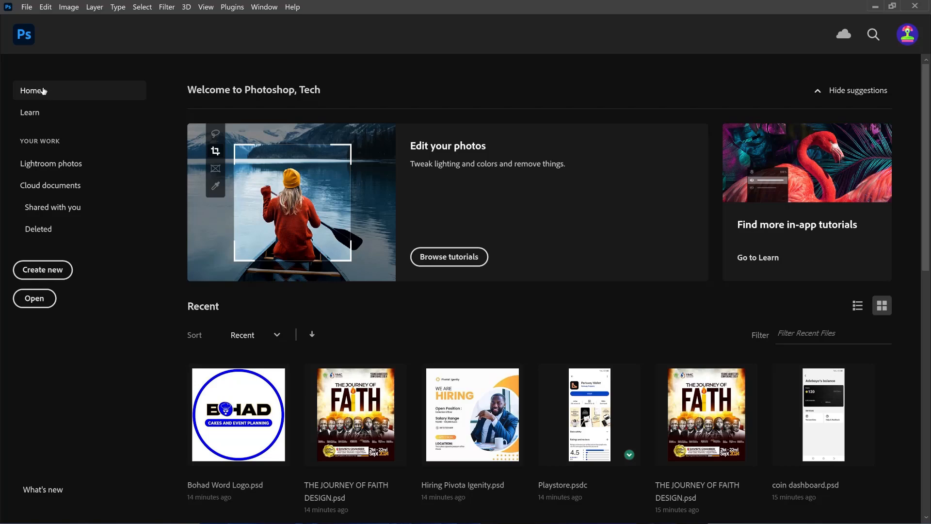
Look at the dialogs for creating a document and opening files, closing both without creating or opening anything
{"action": "left_click", "coordinate": [31, 271]}
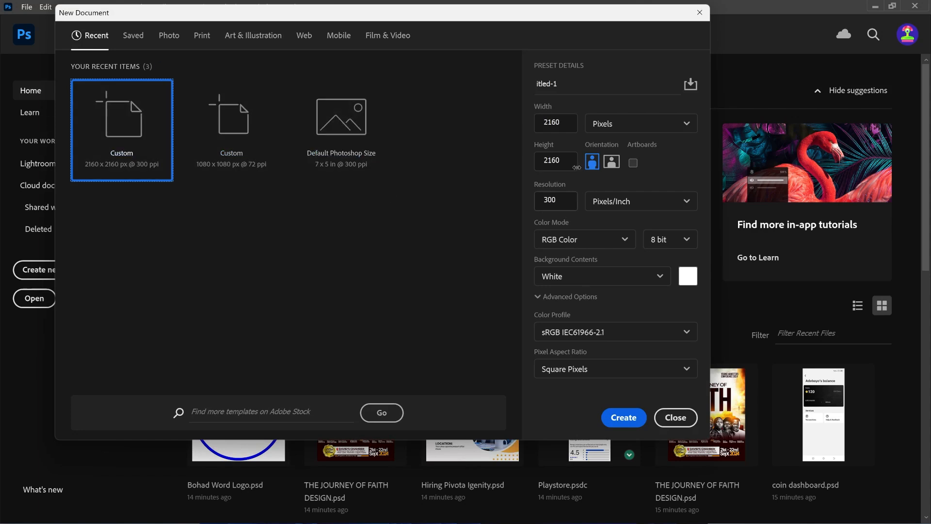
{"action": "left_click", "coordinate": [699, 13]}
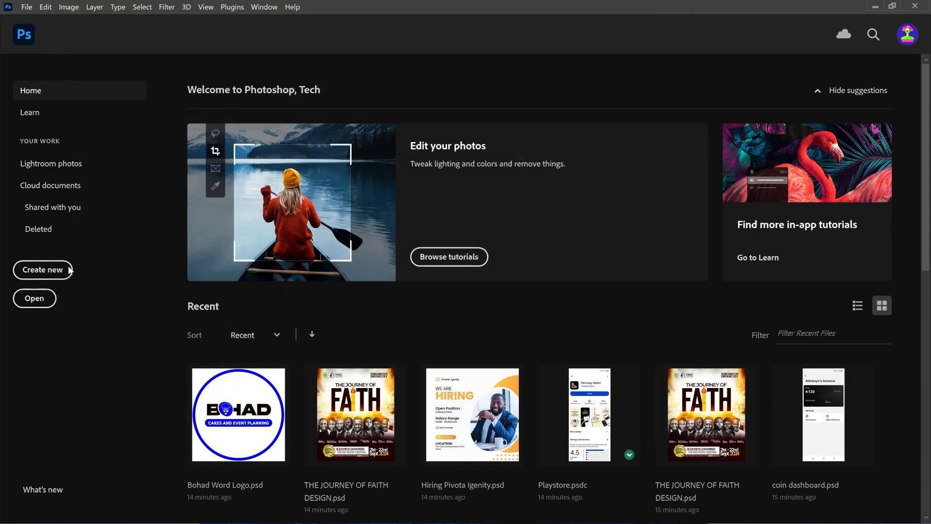
{"action": "left_click", "coordinate": [33, 299]}
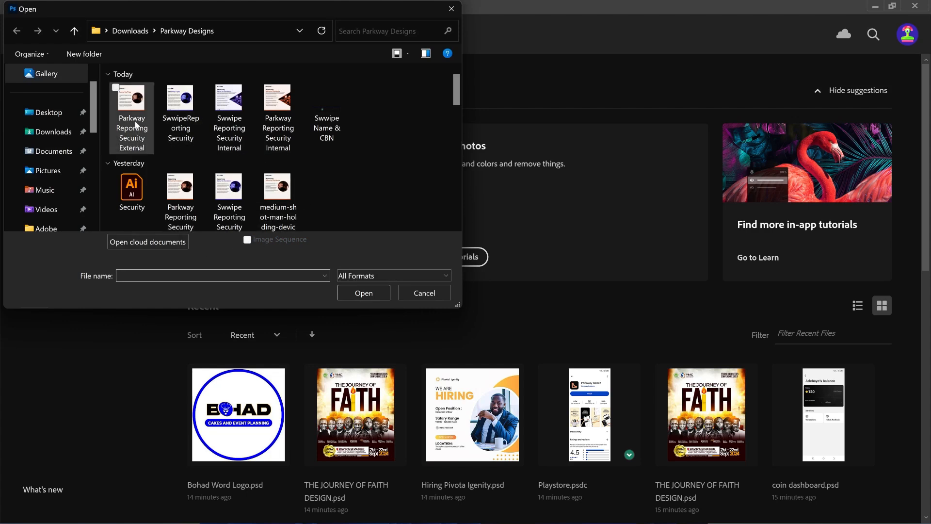
{"action": "left_click", "coordinate": [135, 210]}
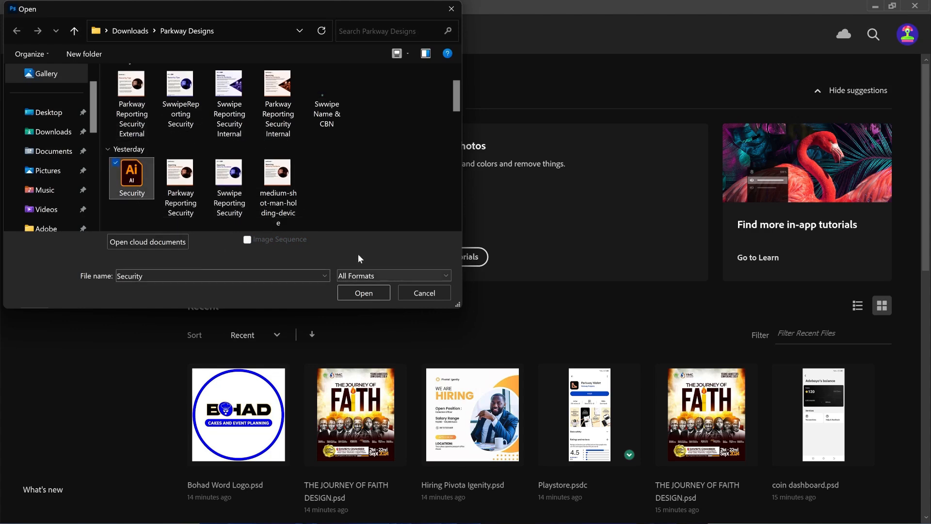
{"action": "left_click", "coordinate": [279, 118]}
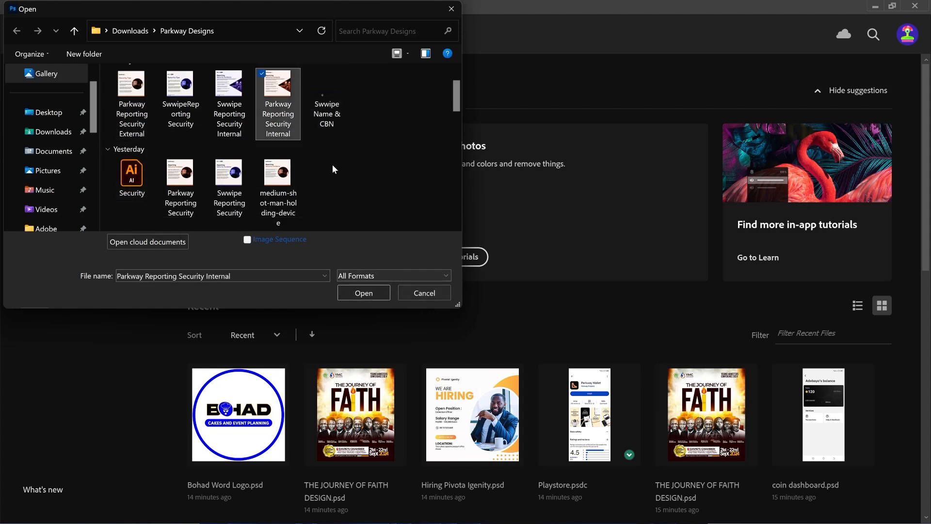
{"action": "left_click", "coordinate": [453, 9]}
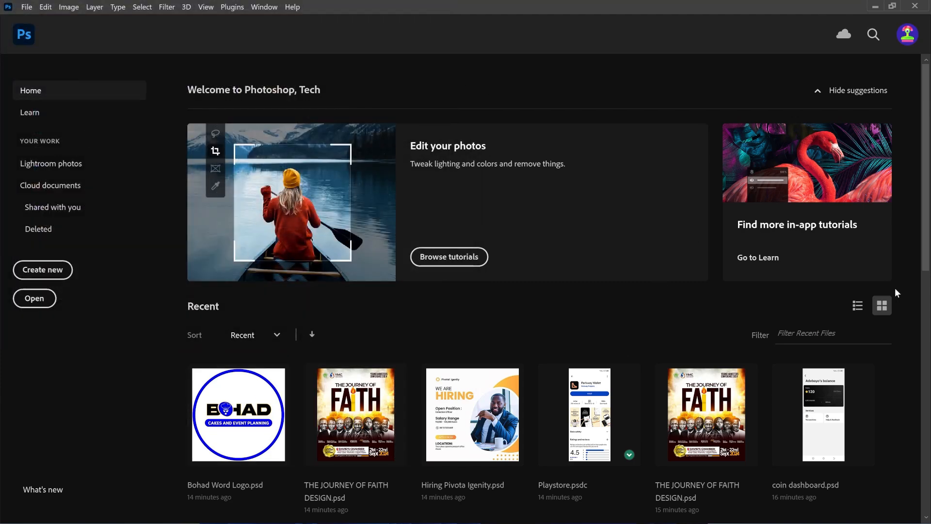
Examine the recent files' sorting options and order, and compare their list view with the thumbnail view
{"action": "left_click", "coordinate": [277, 336]}
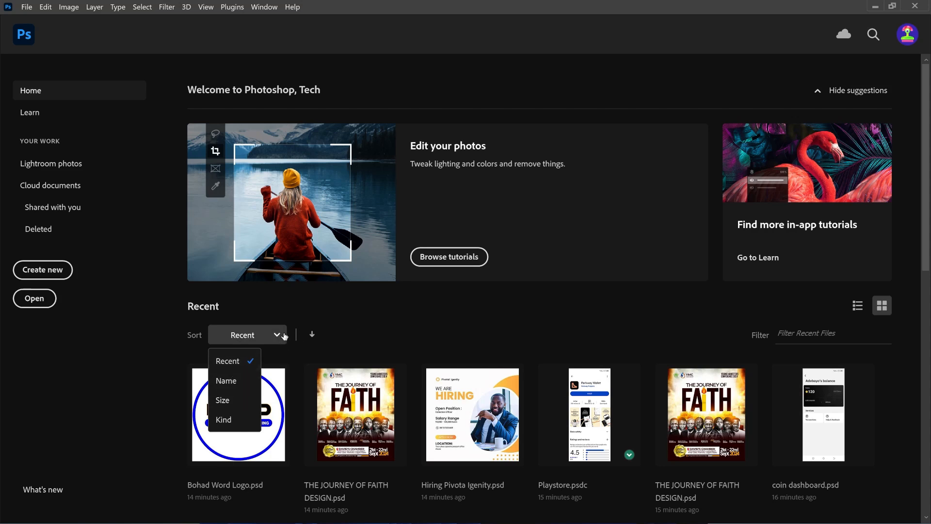
{"action": "left_click", "coordinate": [228, 360]}
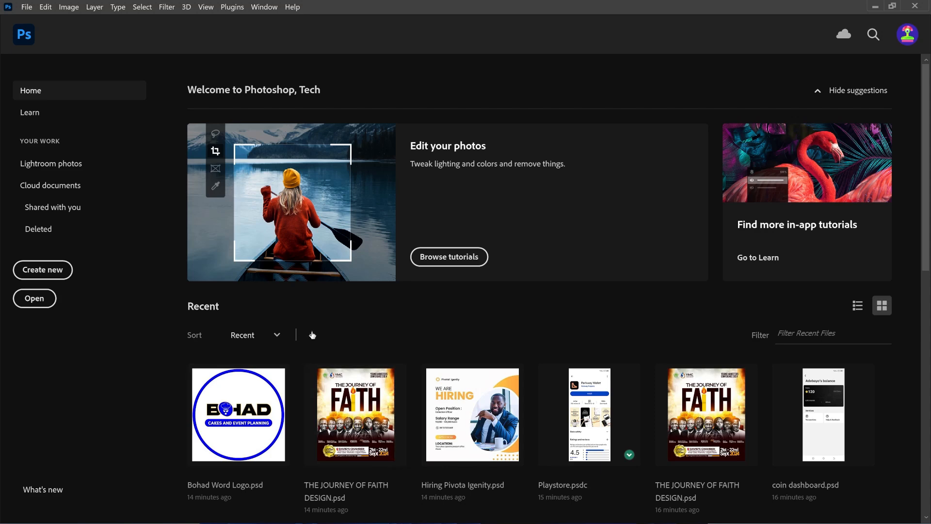
{"action": "left_click", "coordinate": [313, 334]}
{"action": "left_click", "coordinate": [313, 334]}
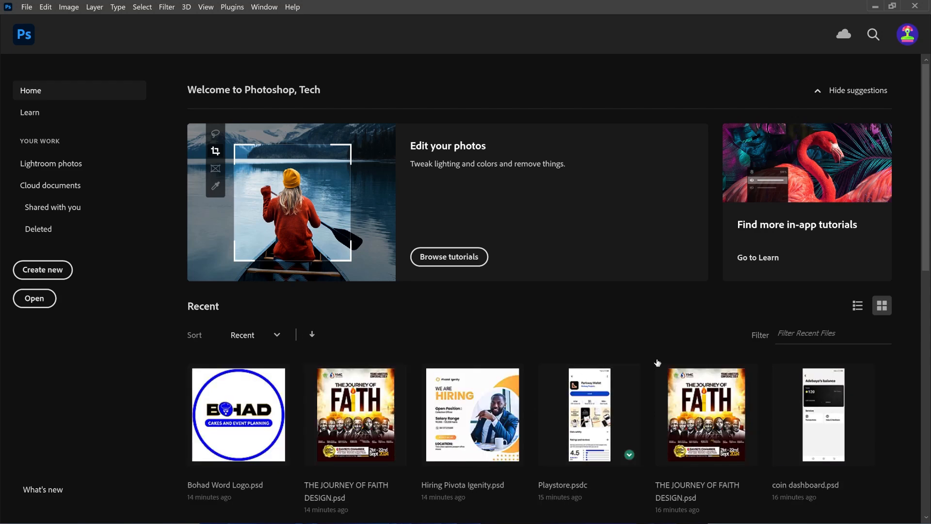
{"action": "left_click", "coordinate": [858, 308]}
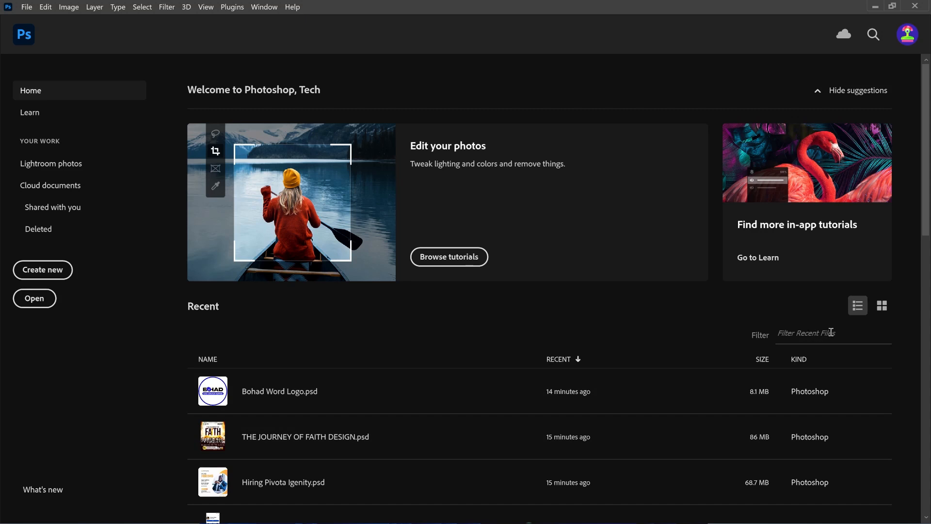
{"action": "left_click", "coordinate": [883, 306]}
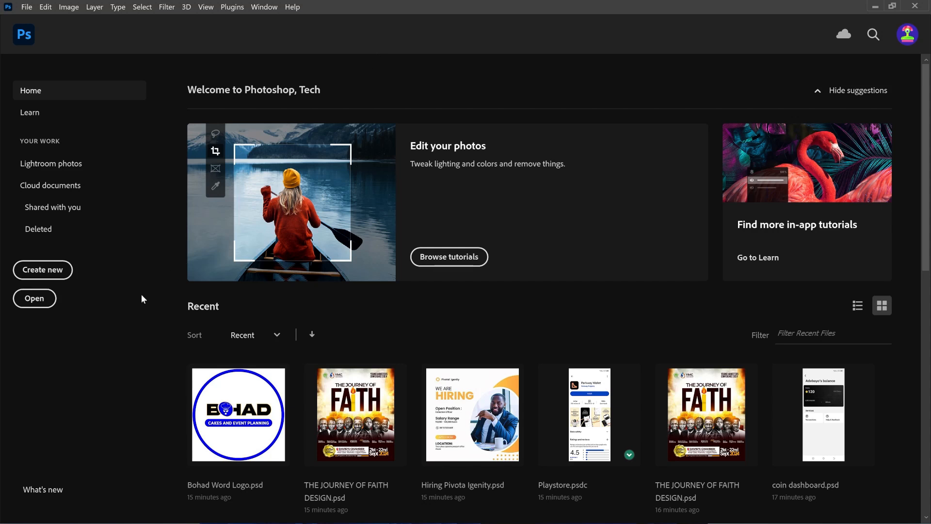
Read the What's new overview, including the Neural Filters entry, and close it
{"action": "left_click", "coordinate": [47, 493]}
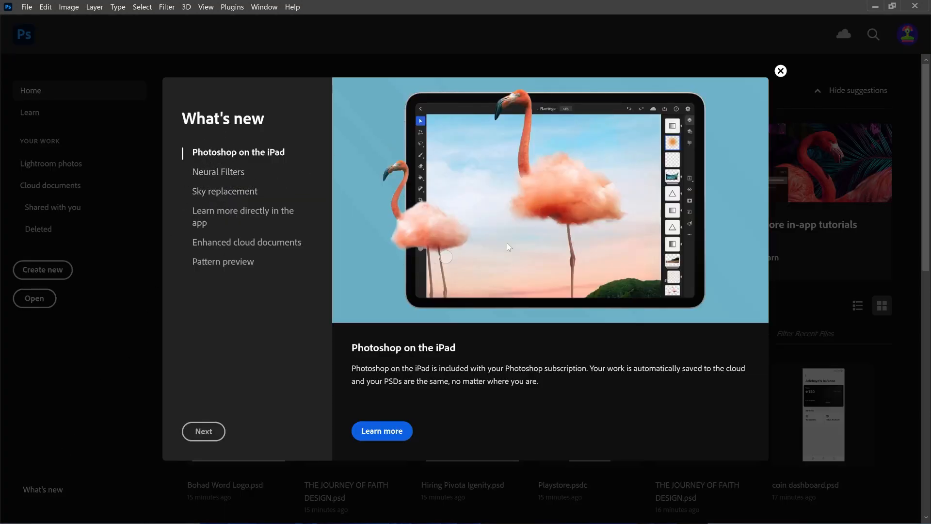
{"action": "left_click", "coordinate": [218, 173]}
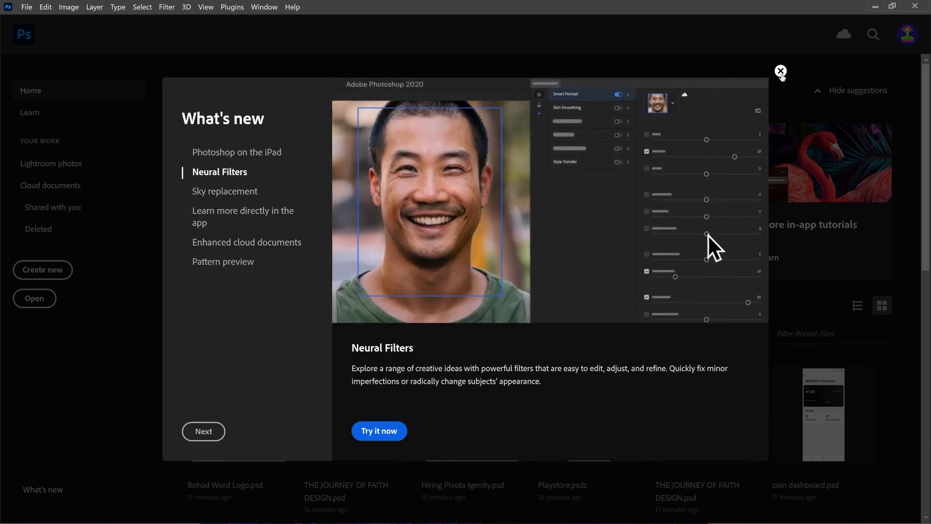
{"action": "left_click", "coordinate": [781, 72]}
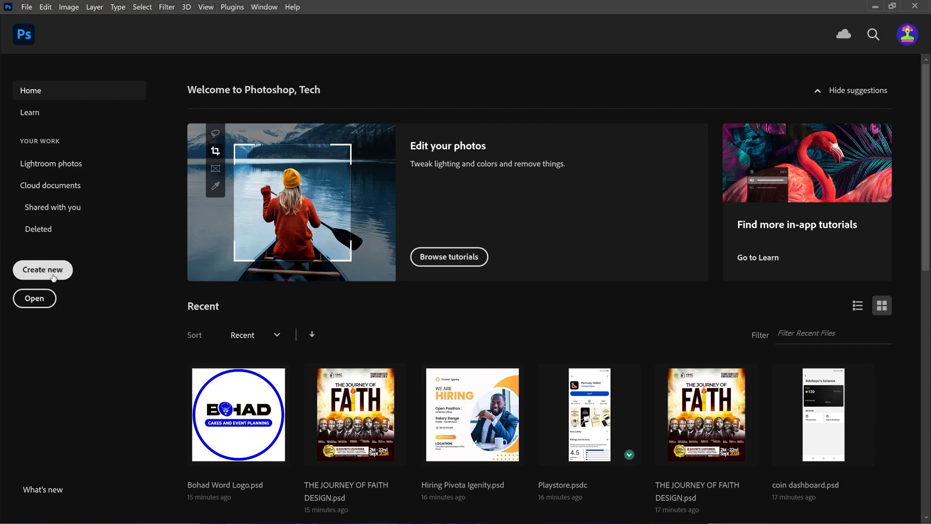
Save the recent 2160 x 2160 px, 300 ppi custom document setup as a preset named "x2 Square"
{"action": "left_click", "coordinate": [35, 269]}
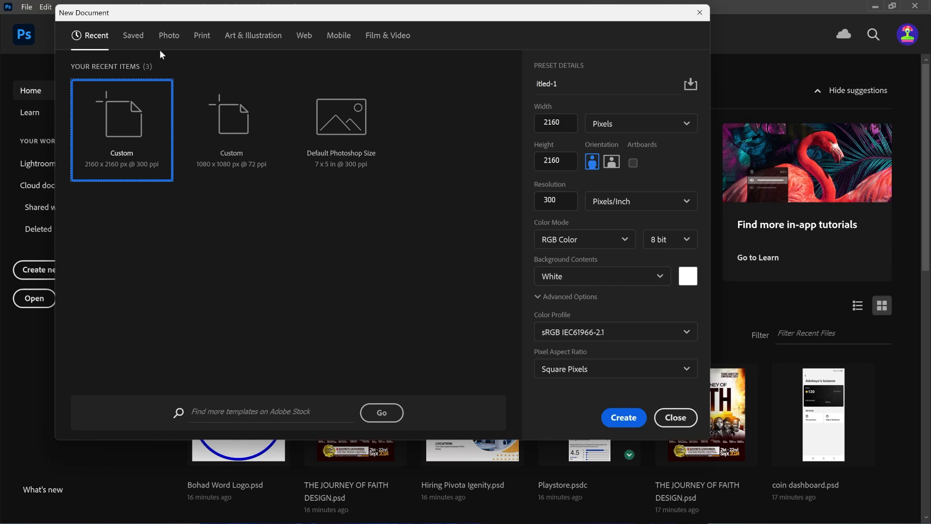
{"action": "left_click", "coordinate": [136, 36]}
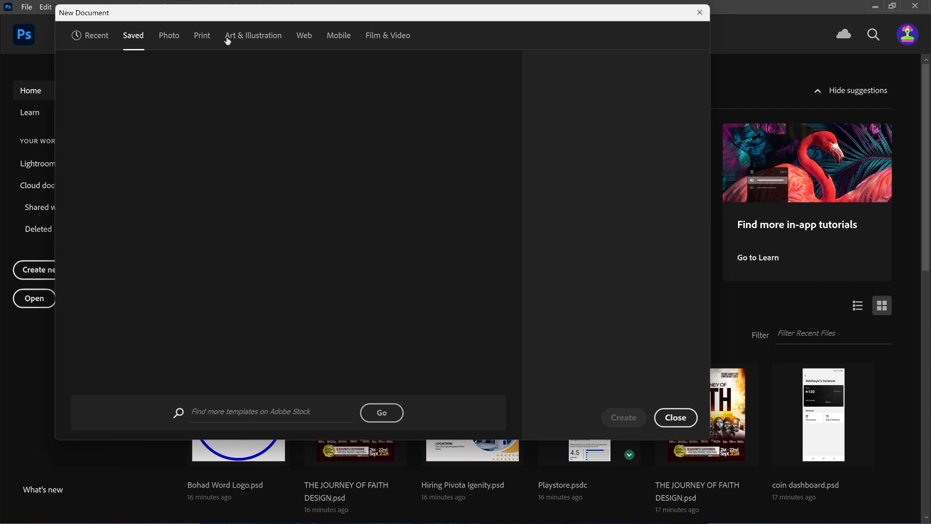
{"action": "left_click", "coordinate": [93, 36]}
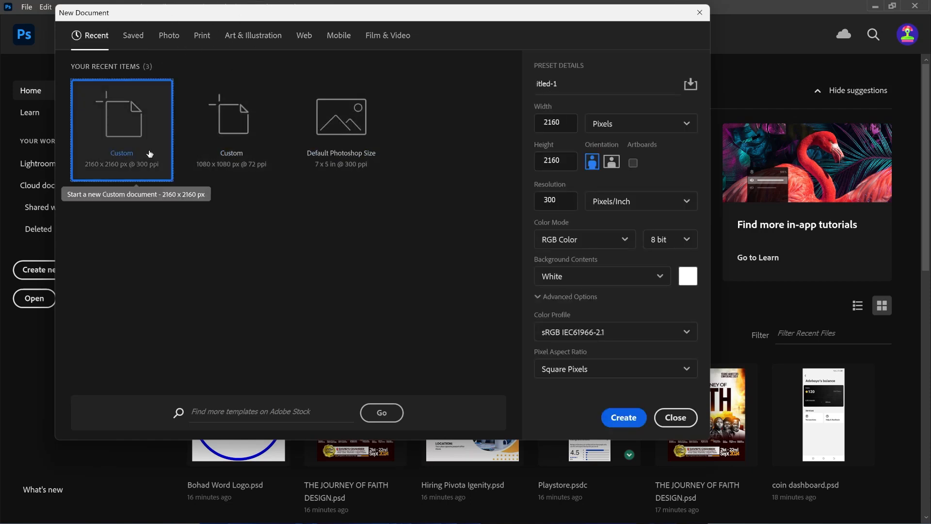
{"action": "left_click", "coordinate": [691, 84]}
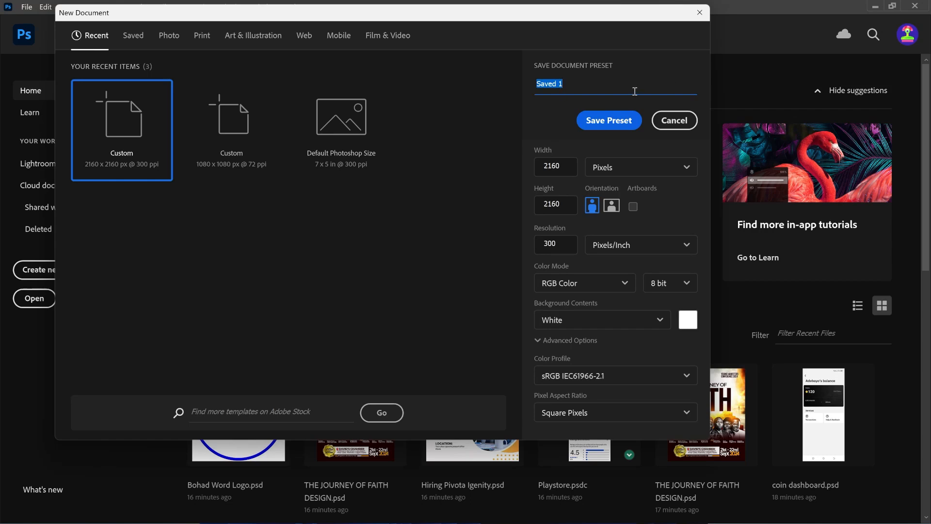
{"action": "type", "text": "x2 Square"}
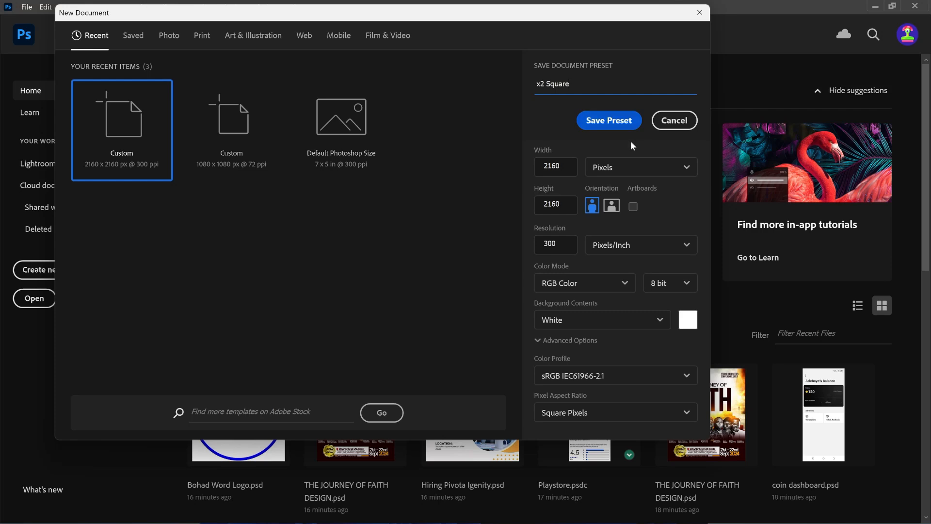
{"action": "left_click", "coordinate": [610, 125]}
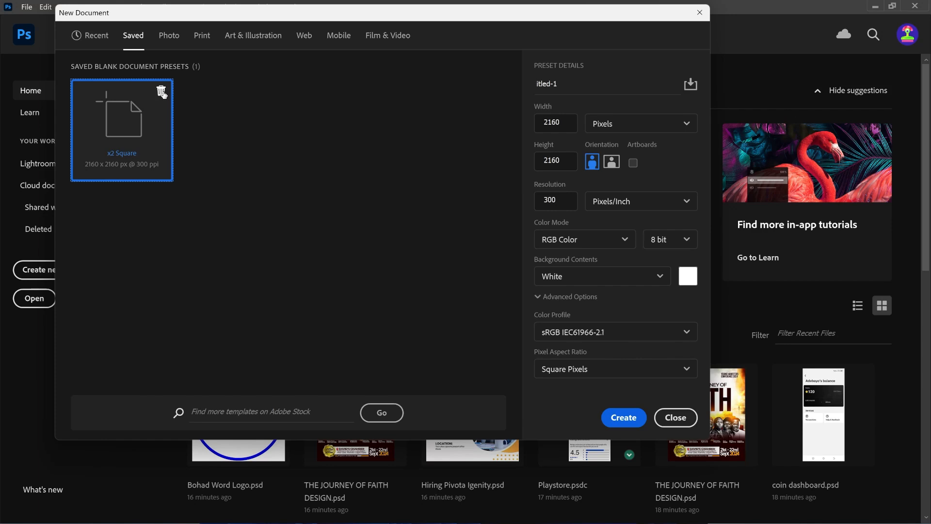
Review the built-in blank document presets for Photo, Print, Art & Illustration and Web
{"action": "left_click", "coordinate": [167, 37]}
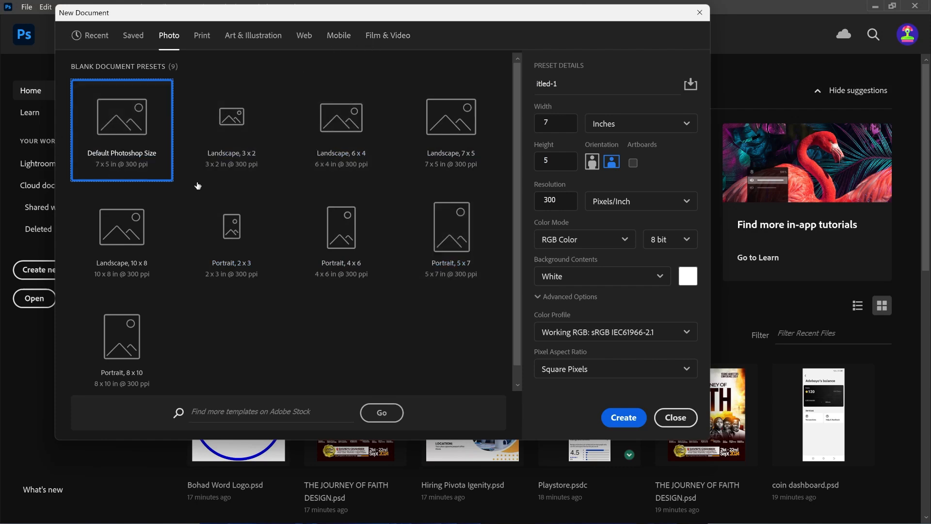
{"action": "left_click", "coordinate": [202, 39]}
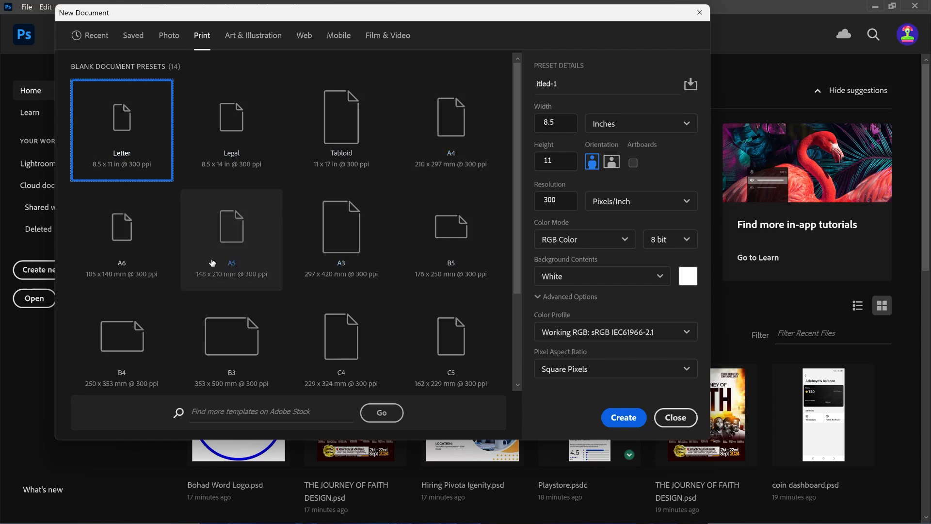
{"action": "scroll", "coordinate": [277, 225], "scroll_direction": "down", "scroll_amount": 3}
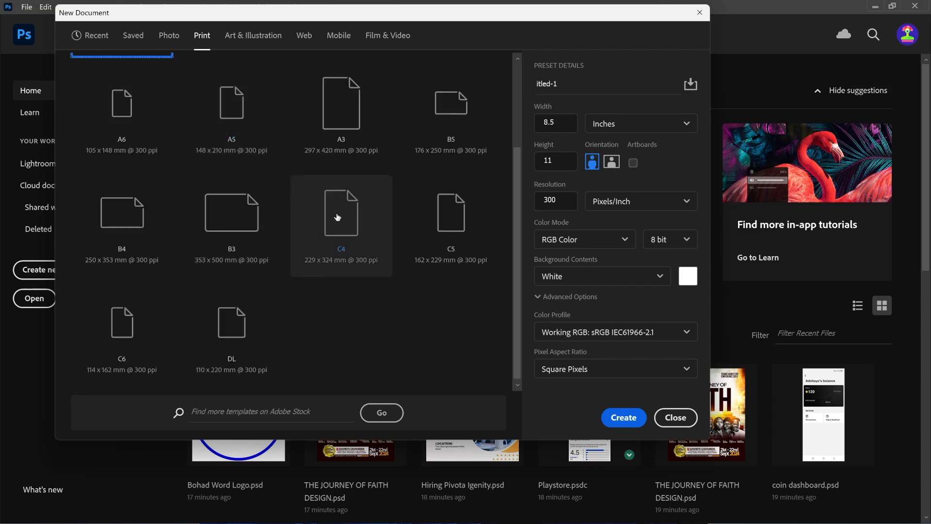
{"action": "scroll", "coordinate": [406, 136], "scroll_direction": "up", "scroll_amount": 3}
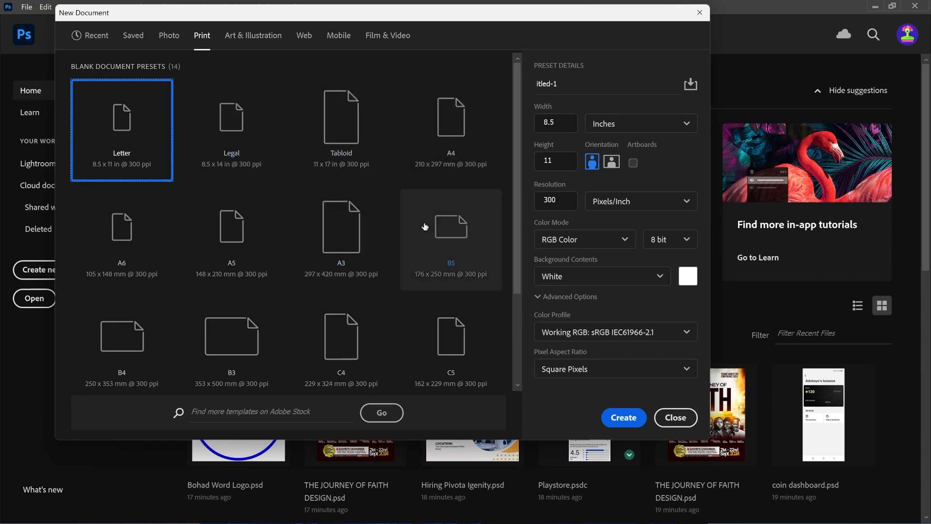
{"action": "scroll", "coordinate": [417, 227], "scroll_direction": "down", "scroll_amount": 3}
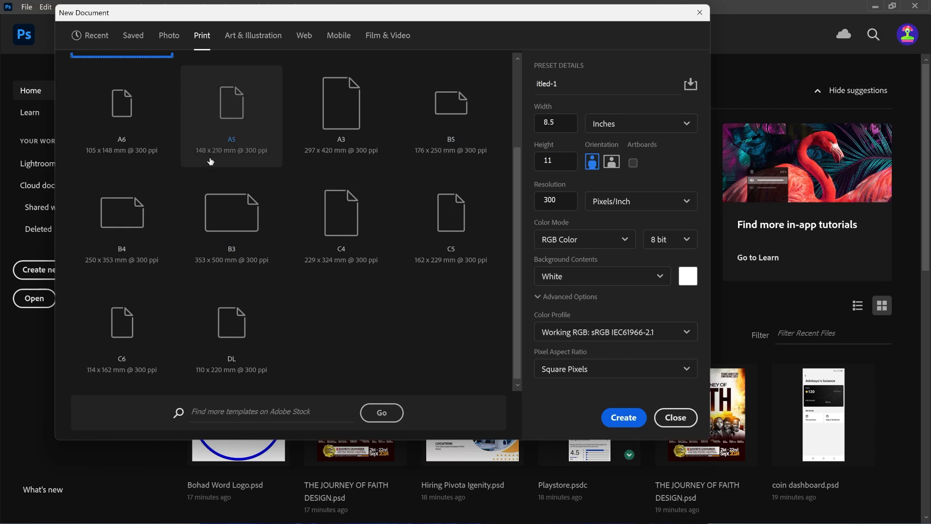
{"action": "scroll", "coordinate": [211, 161], "scroll_direction": "up", "scroll_amount": 3}
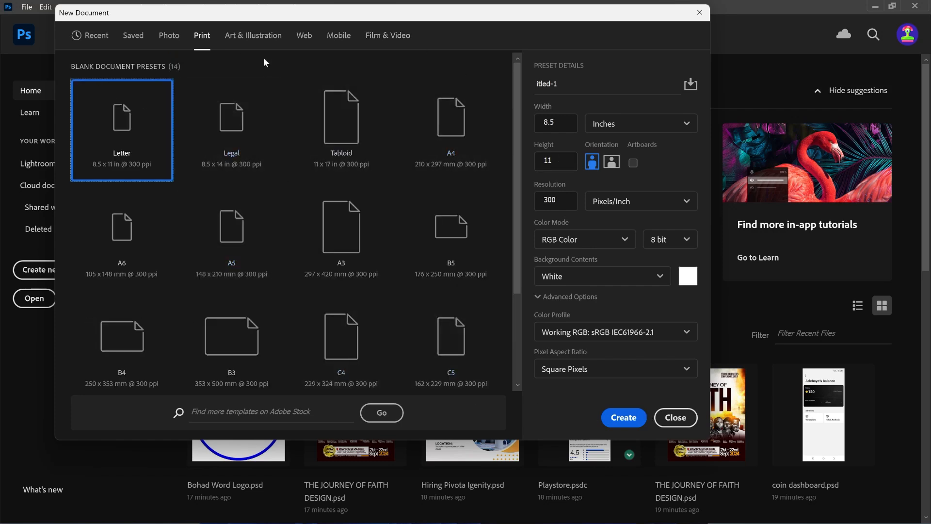
{"action": "left_click", "coordinate": [246, 38]}
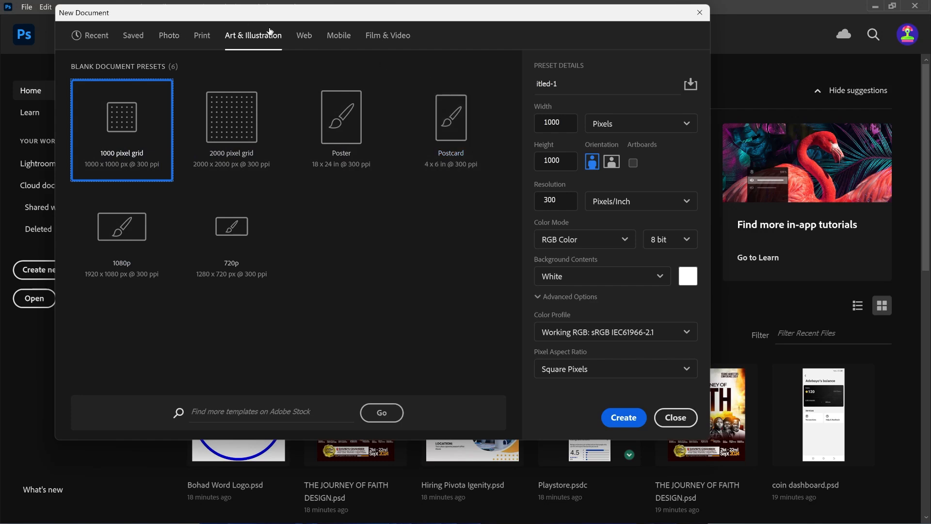
{"action": "left_click", "coordinate": [305, 35]}
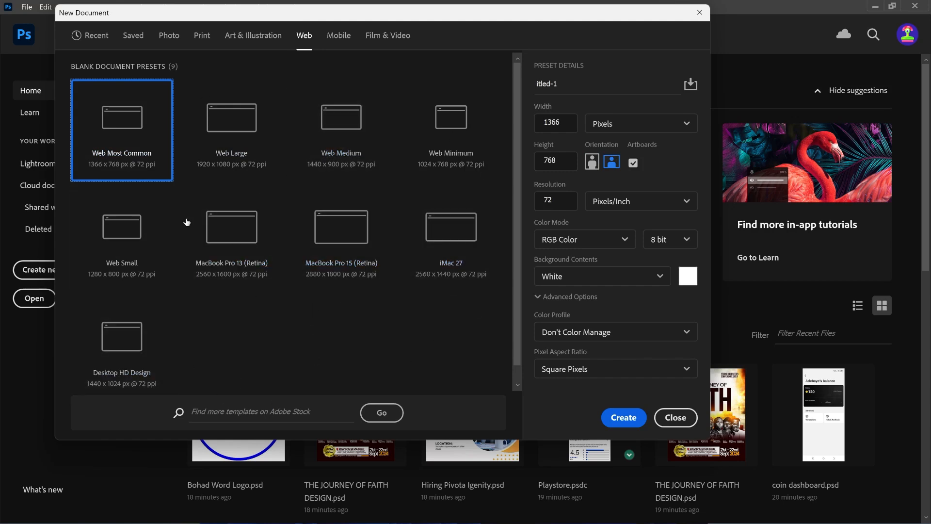
Look through the Mobile presets and create a document from the iPhone X preset, 1125 x 2436 px at 72 ppi
{"action": "left_click", "coordinate": [338, 35]}
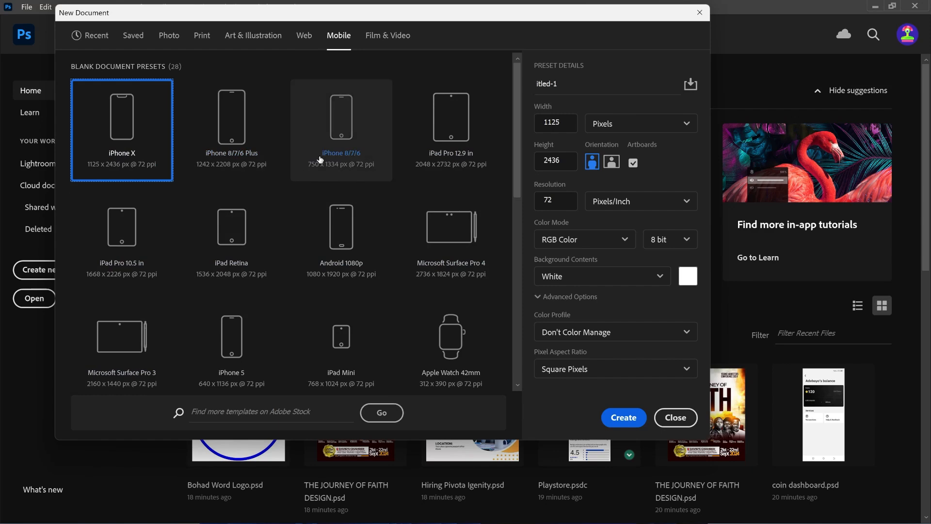
{"action": "scroll", "coordinate": [348, 286], "scroll_direction": "down", "scroll_amount": 3}
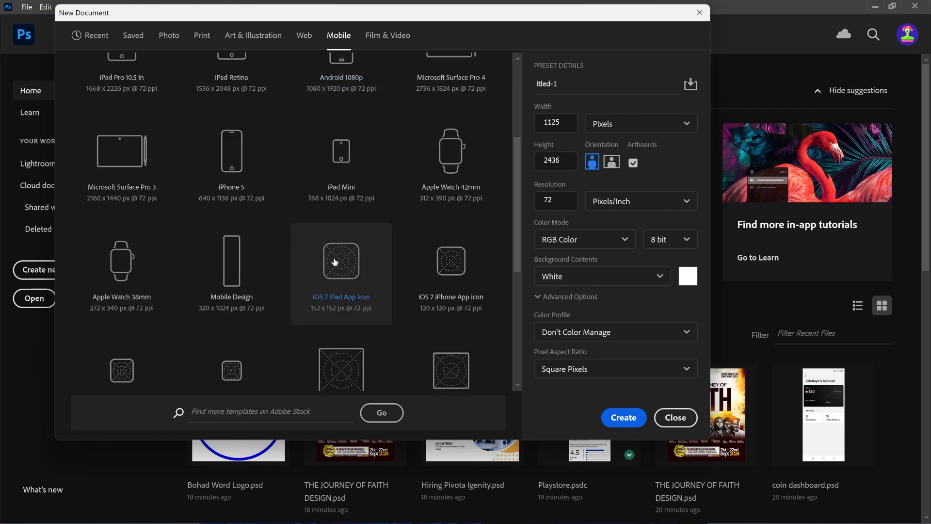
{"action": "scroll", "coordinate": [349, 286], "scroll_direction": "up", "scroll_amount": 3}
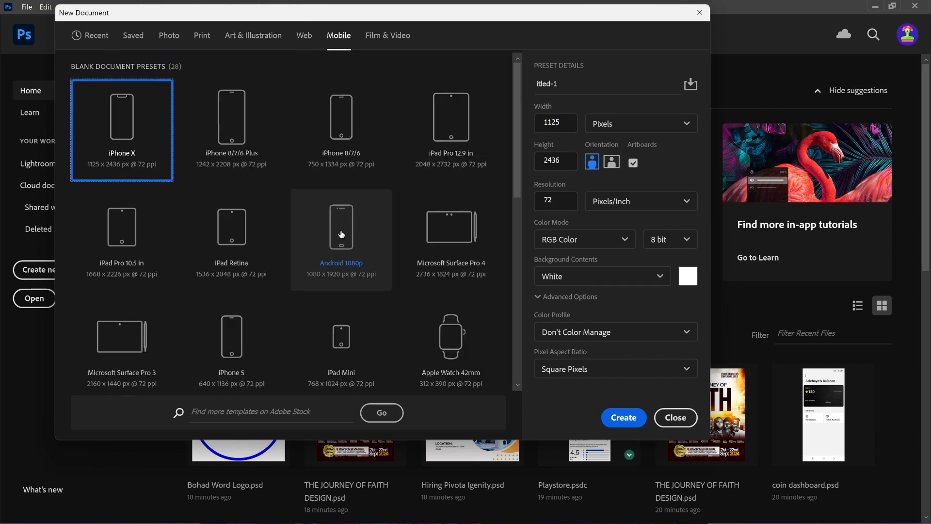
{"action": "left_click", "coordinate": [618, 420]}
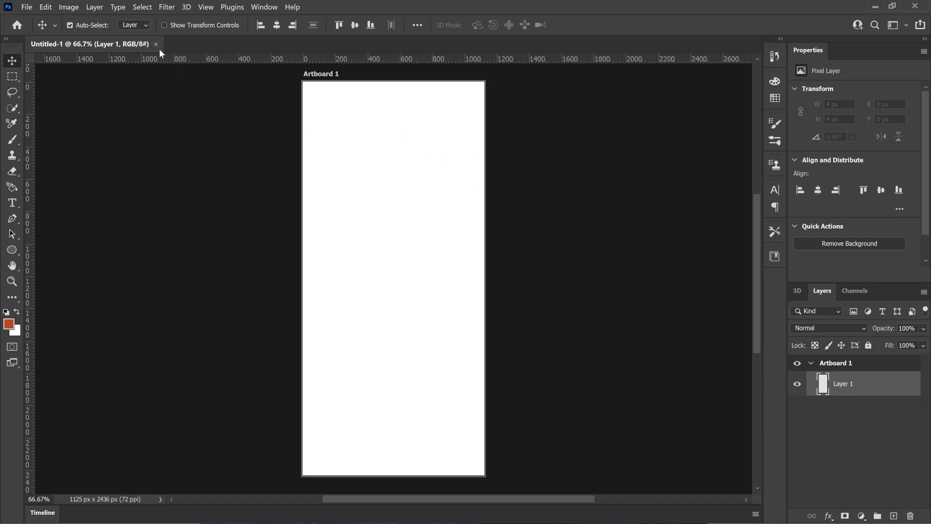
Return to the home screen, start another new document and review the Film & Video presets
{"action": "left_click", "coordinate": [17, 26]}
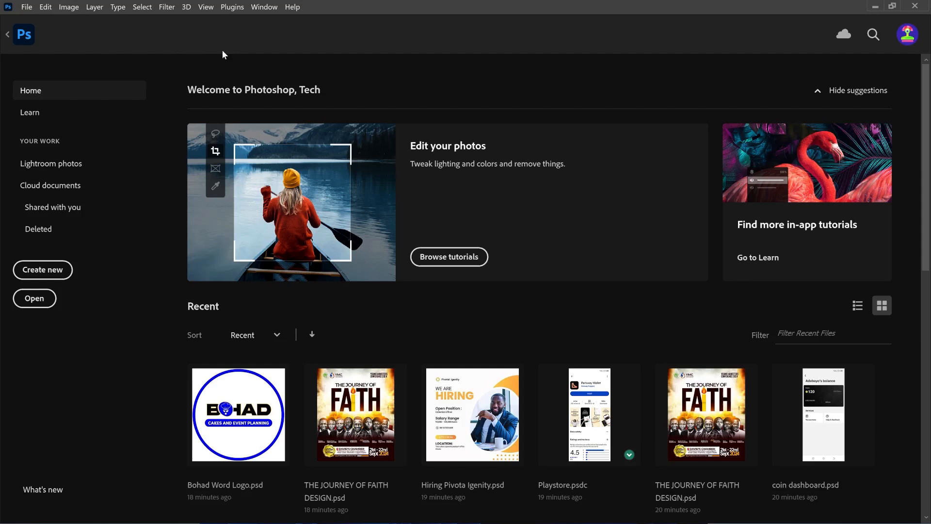
{"action": "left_click", "coordinate": [42, 269]}
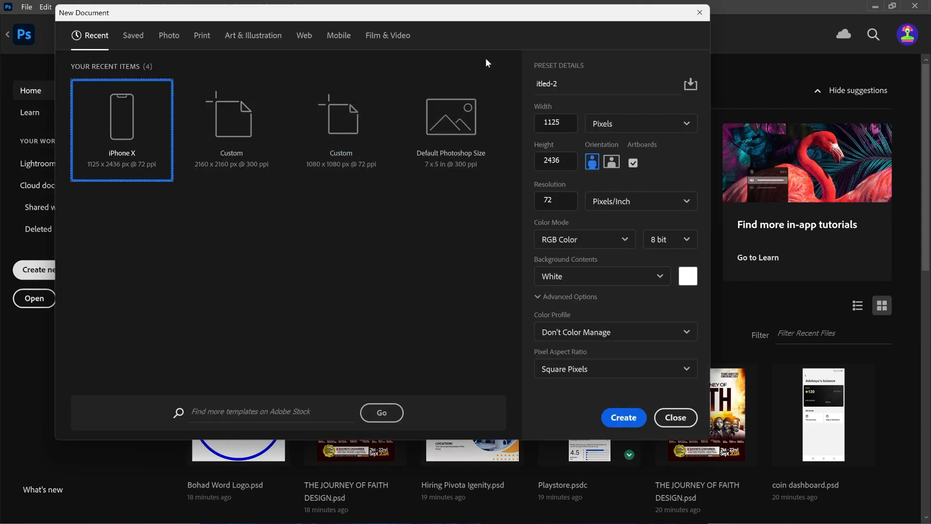
{"action": "left_click", "coordinate": [372, 37]}
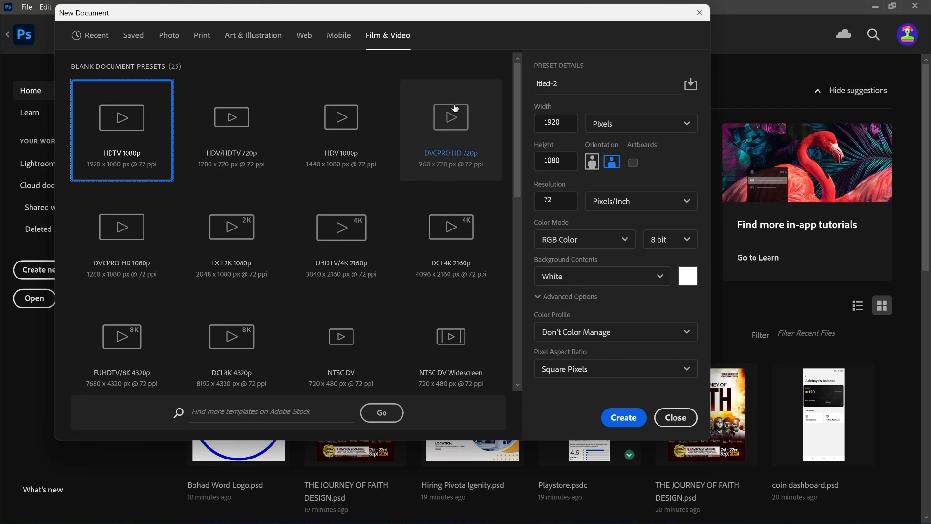
{"action": "scroll", "coordinate": [455, 109], "scroll_direction": "down", "scroll_amount": 1}
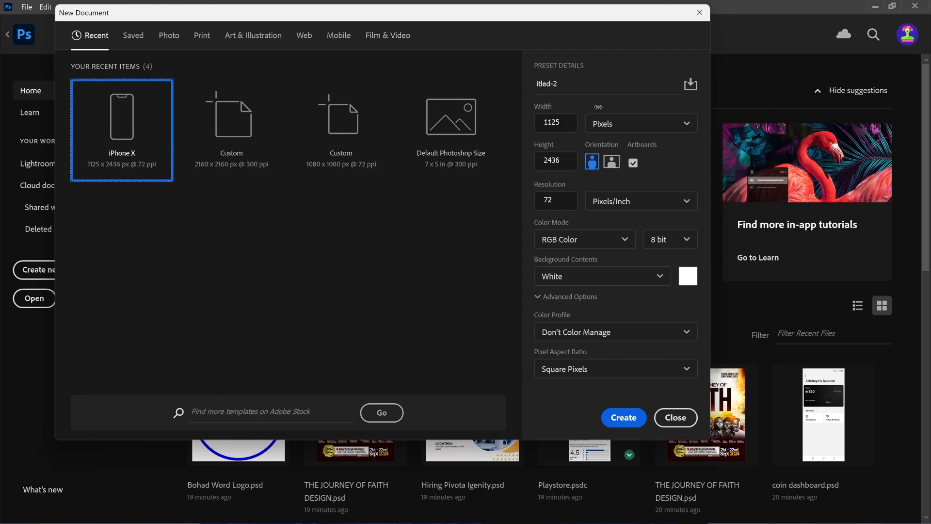
Set the new document's width and height to 1080 pixels each and name it "Example 1"
{"action": "left_click", "coordinate": [570, 120]}
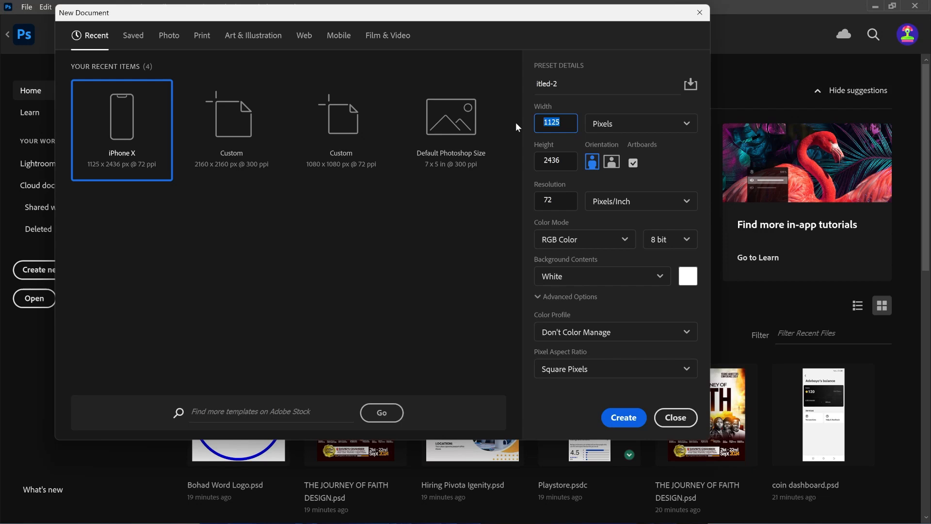
{"action": "type", "text": "1080"}
{"action": "left_click", "coordinate": [539, 165]}
{"action": "type", "text": "1080"}
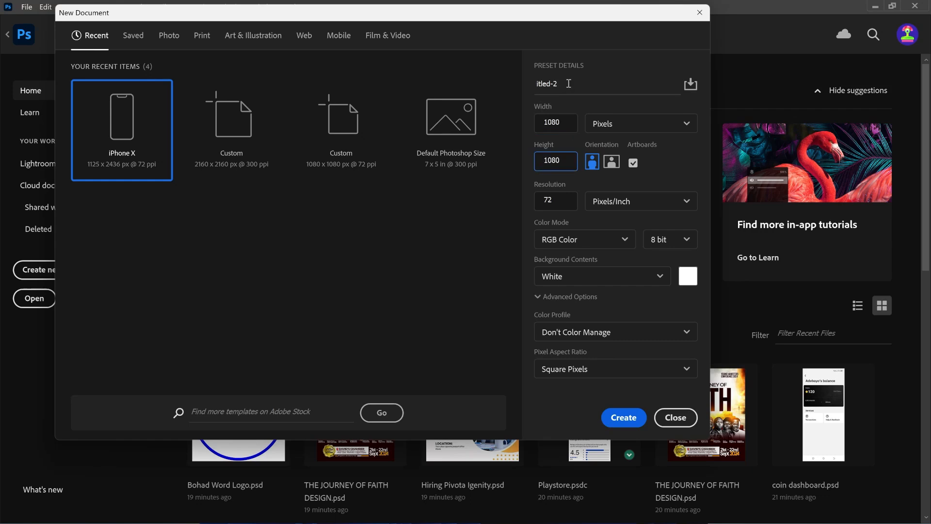
{"action": "key", "text": "Tab"}
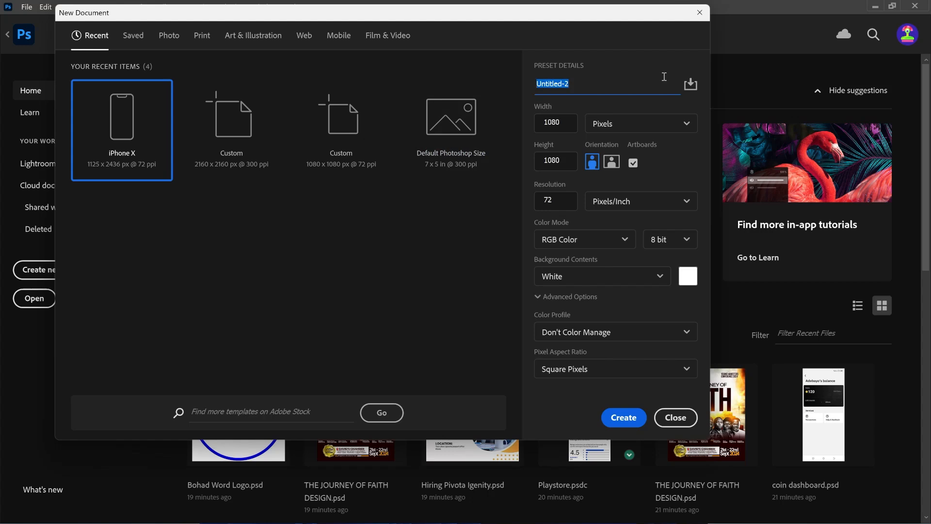
{"action": "type", "text": "Example 1"}
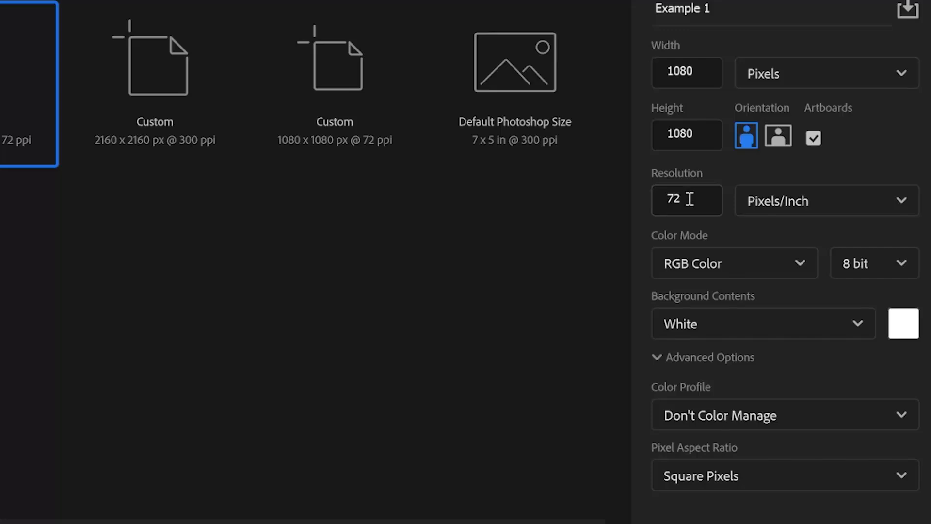
Try a resolution of 300 pixels/inch for the new document, and set it back to 72
{"action": "left_click_drag", "start_coordinate": [689, 198], "coordinate": [634, 213]}
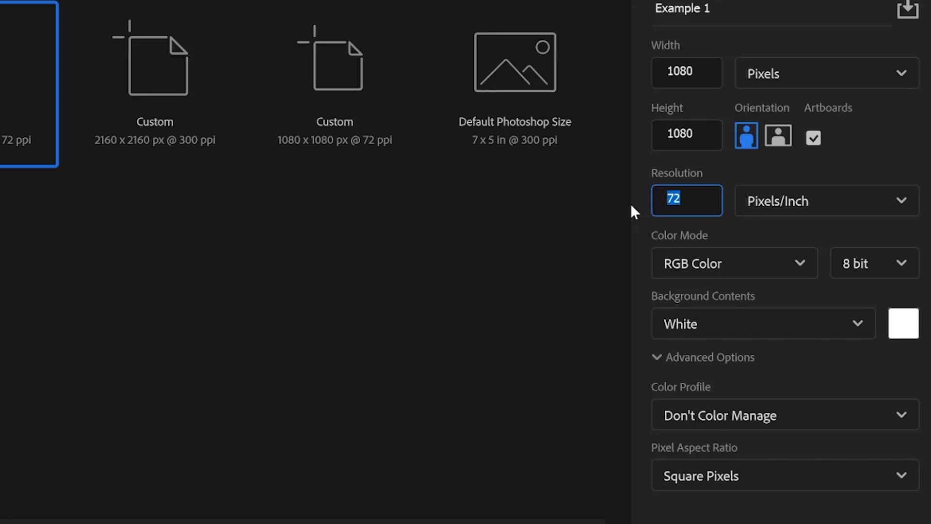
{"action": "type", "text": "300"}
{"action": "left_click", "coordinate": [726, 233]}
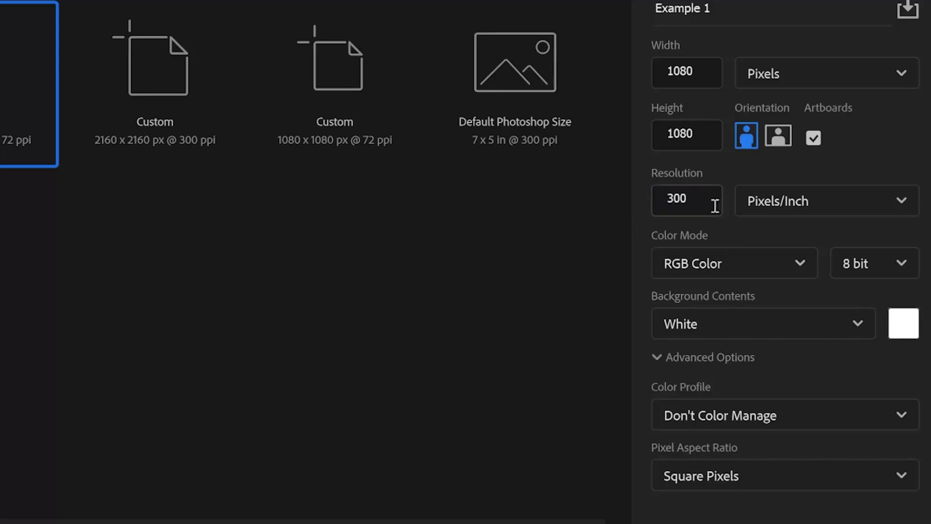
{"action": "left_click_drag", "start_coordinate": [695, 199], "coordinate": [630, 210]}
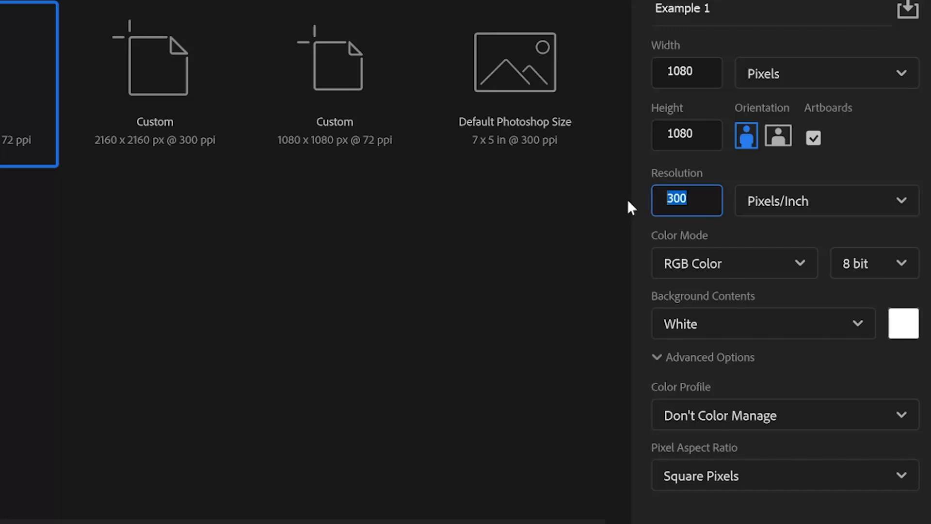
{"action": "type", "text": "72"}
{"action": "left_click", "coordinate": [753, 224]}
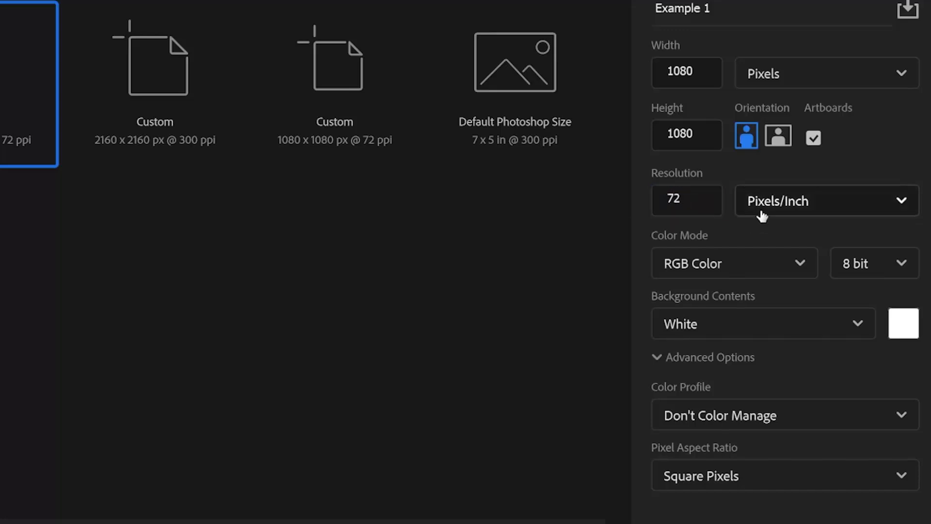
Examine the available resolution units and color modes for the new document without changing them
{"action": "left_click", "coordinate": [795, 202]}
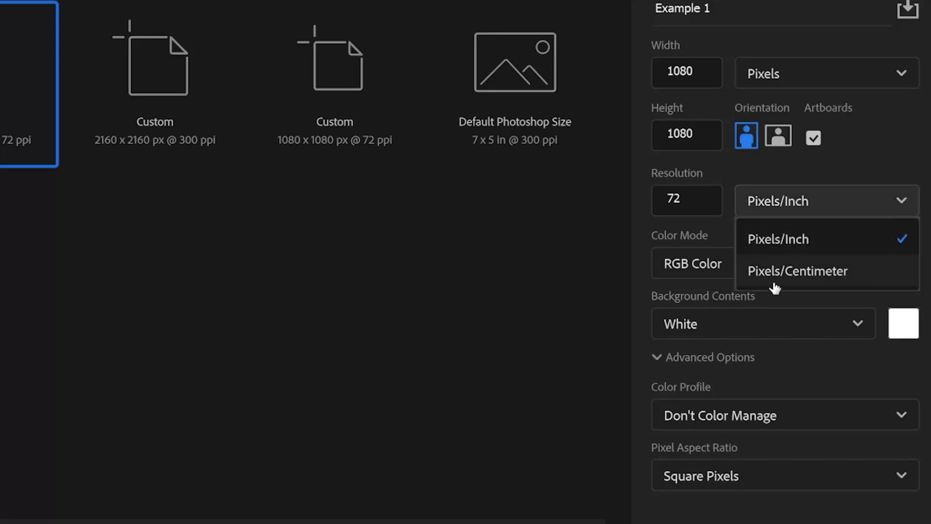
{"action": "left_click", "coordinate": [808, 199]}
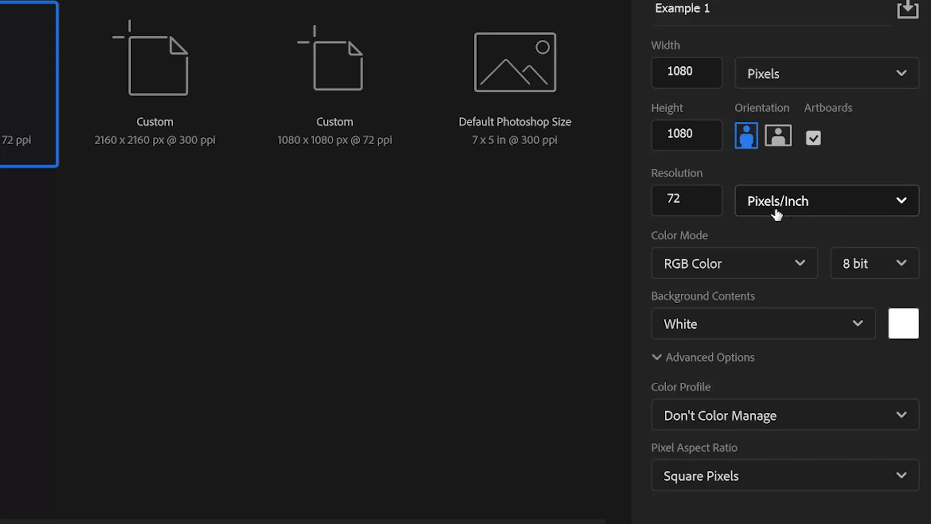
{"action": "left_click", "coordinate": [717, 267]}
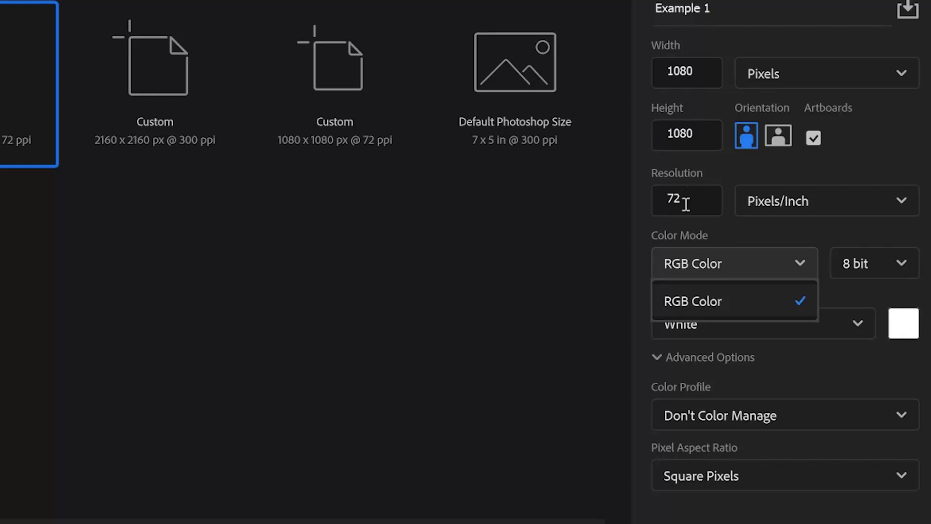
{"action": "left_click", "coordinate": [713, 263]}
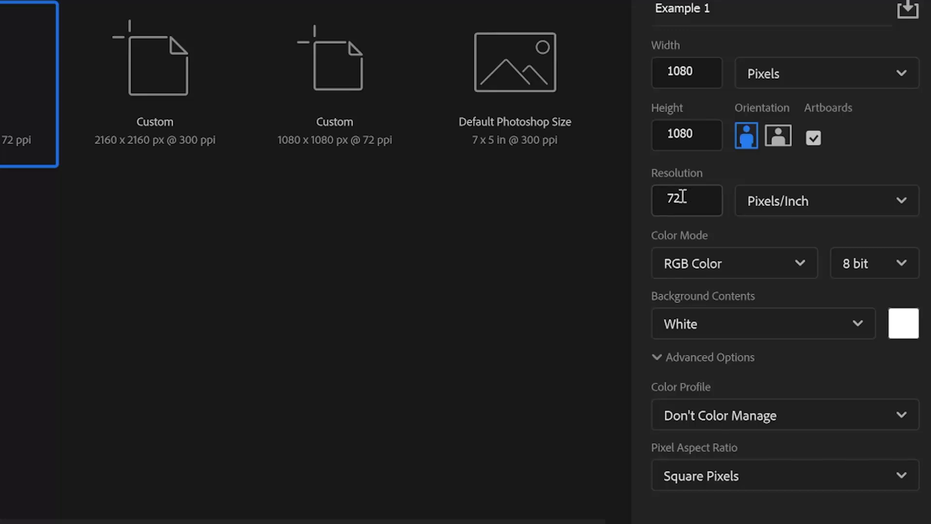
{"action": "left_click_drag", "start_coordinate": [683, 197], "coordinate": [658, 197]}
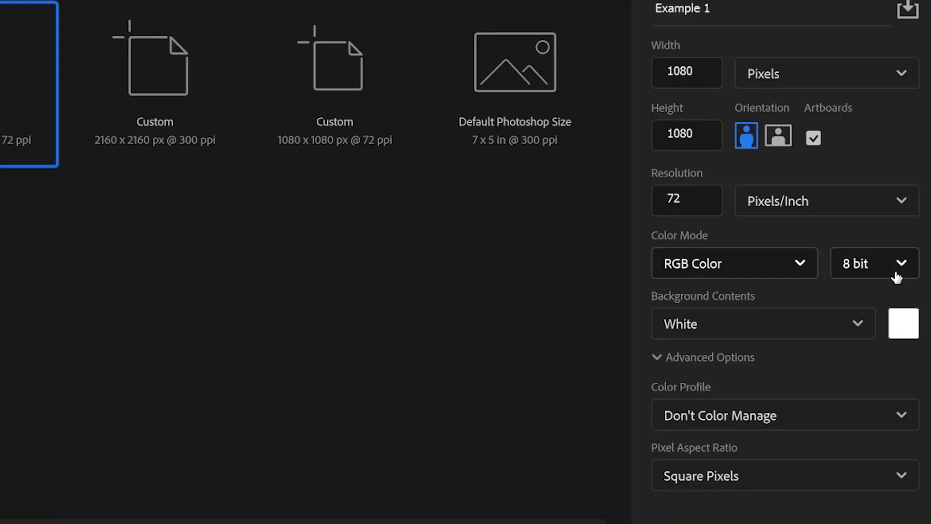
Compare the bit depth options, try 16 bit for the RGB color mode, and return it to 8 bit
{"action": "left_click", "coordinate": [896, 274]}
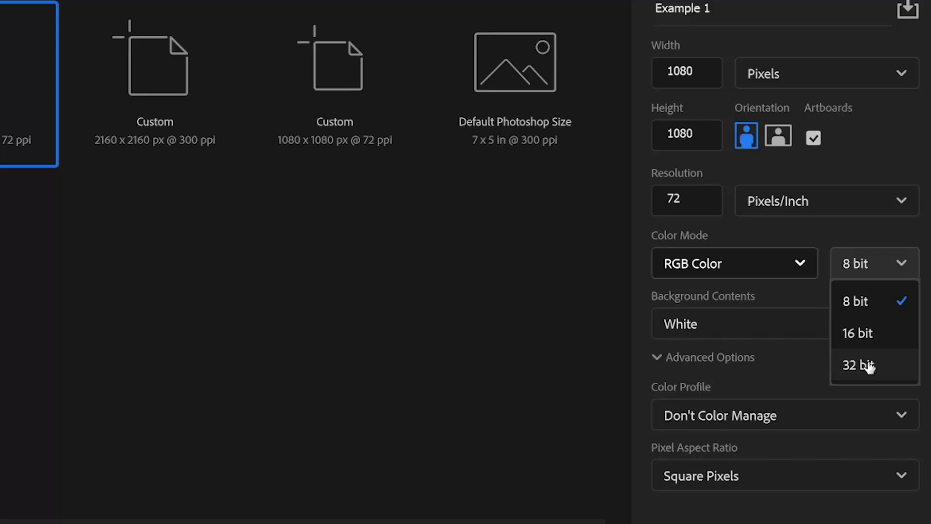
{"action": "left_click", "coordinate": [863, 266]}
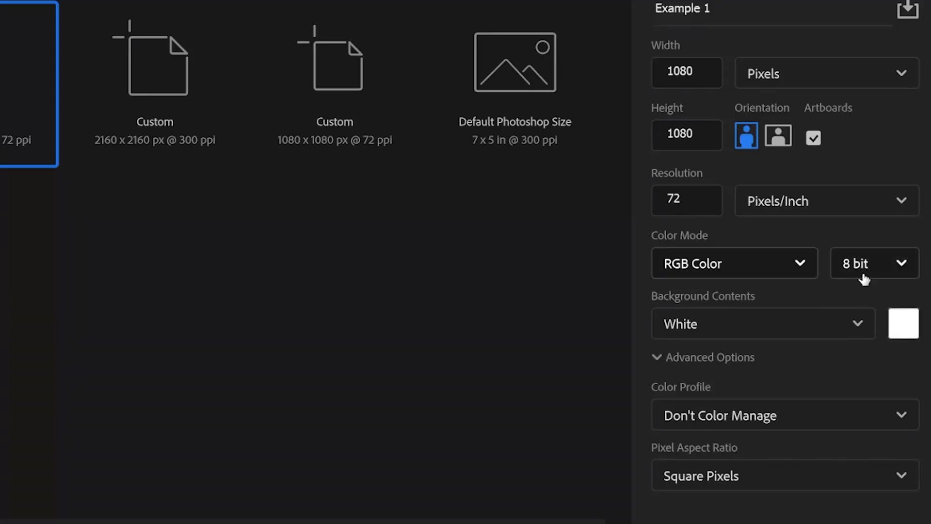
{"action": "left_click", "coordinate": [863, 278]}
{"action": "left_click", "coordinate": [863, 330]}
{"action": "left_click", "coordinate": [875, 268]}
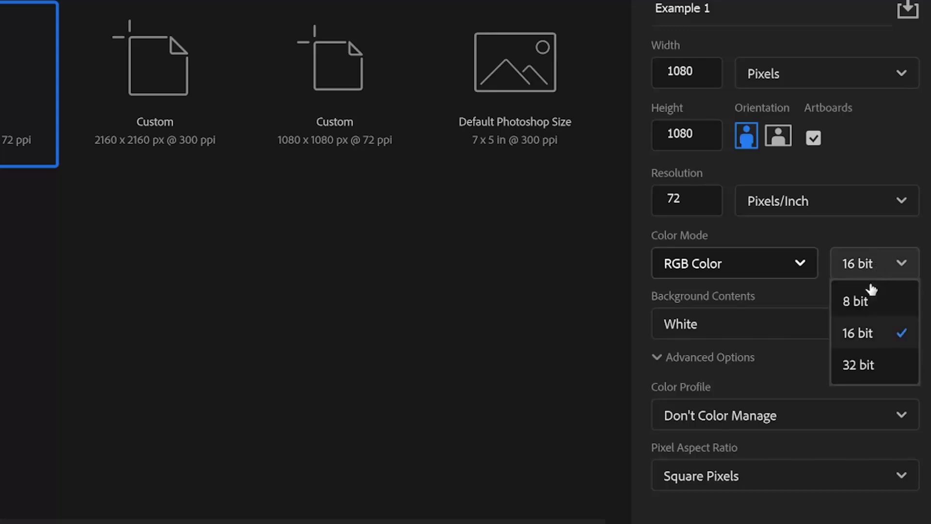
{"action": "left_click", "coordinate": [872, 297]}
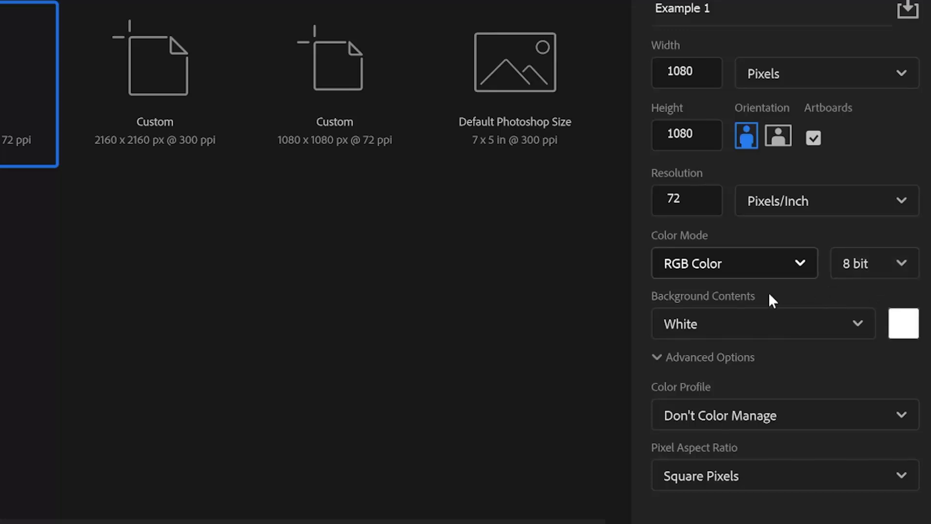
Set the new document's background contents to Black
{"action": "left_click", "coordinate": [775, 333]}
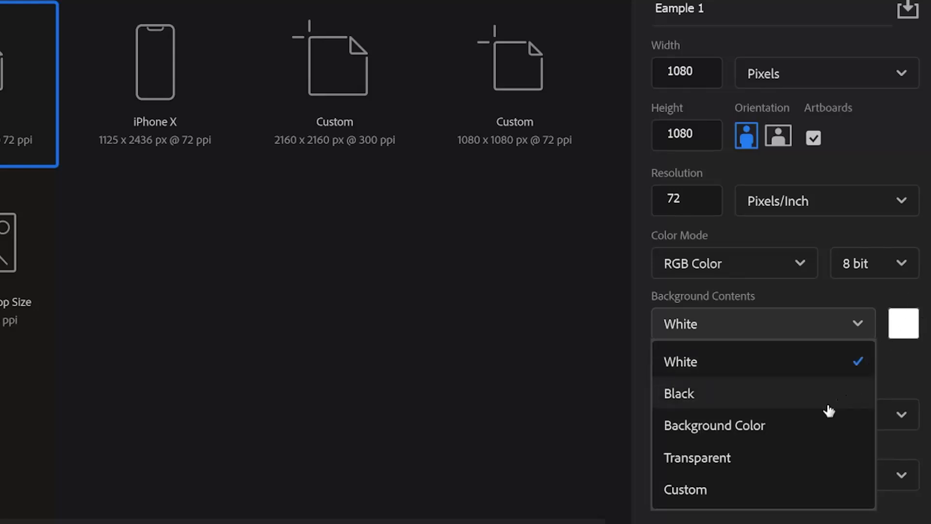
{"action": "left_click", "coordinate": [754, 402]}
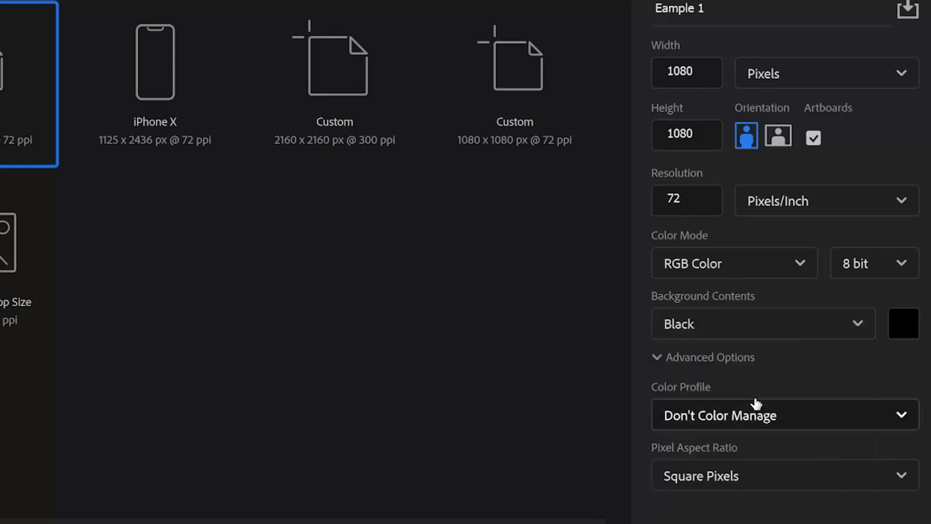
Try Background Color and Transparent as the new document's background contents, and return to Background Color
{"action": "left_click", "coordinate": [790, 322]}
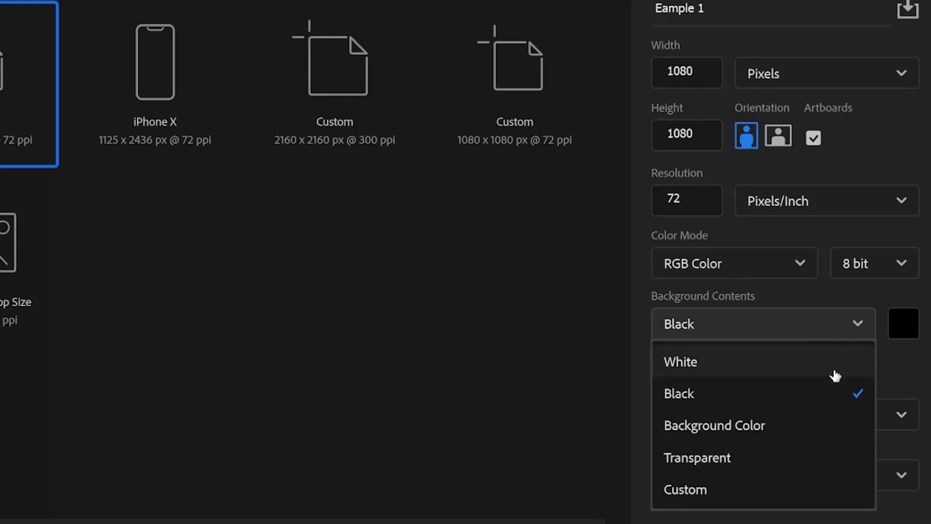
{"action": "left_click", "coordinate": [765, 429]}
{"action": "left_click", "coordinate": [846, 334]}
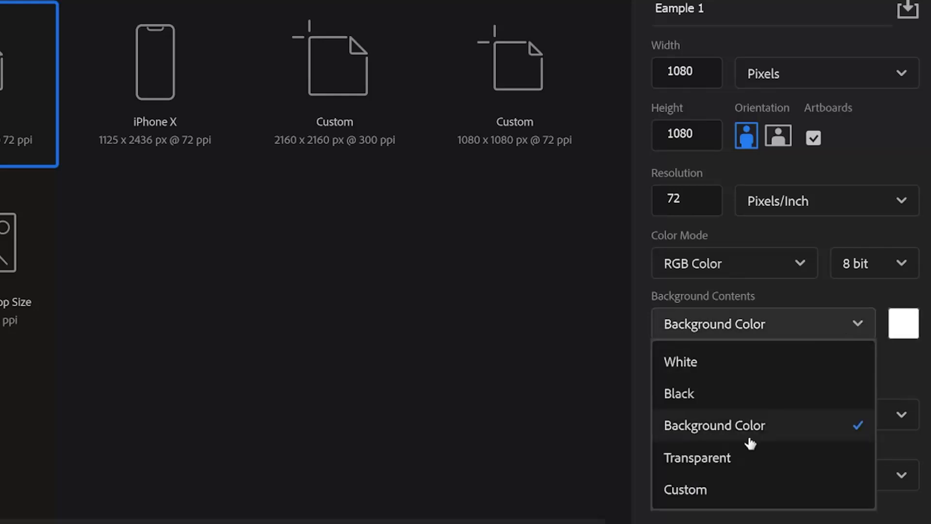
{"action": "left_click", "coordinate": [749, 460]}
{"action": "left_click", "coordinate": [800, 331]}
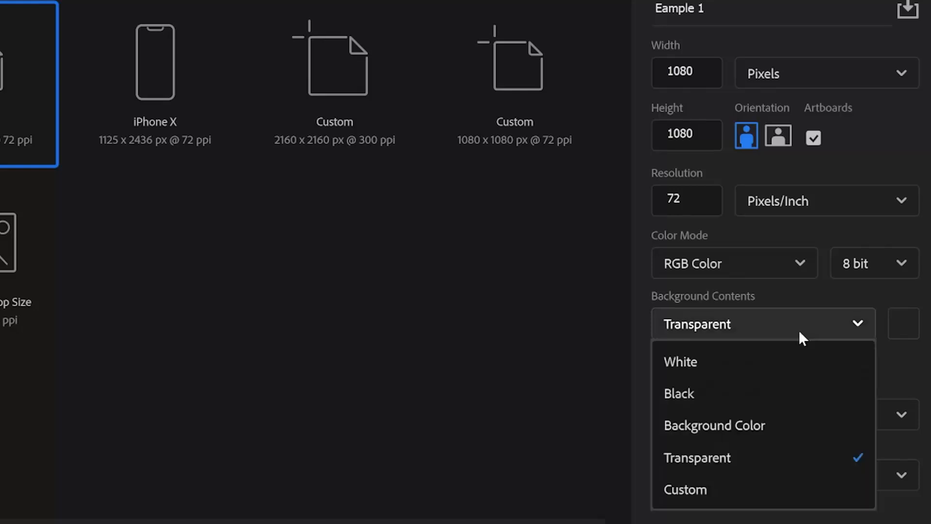
{"action": "left_click", "coordinate": [772, 430]}
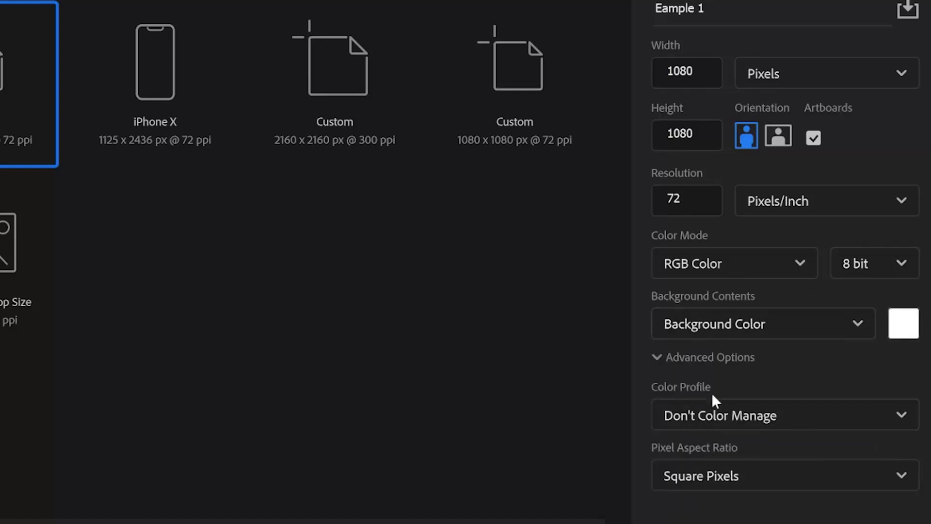
Look at the custom background color picker, cancel it, and set the background contents to White
{"action": "left_click", "coordinate": [761, 326]}
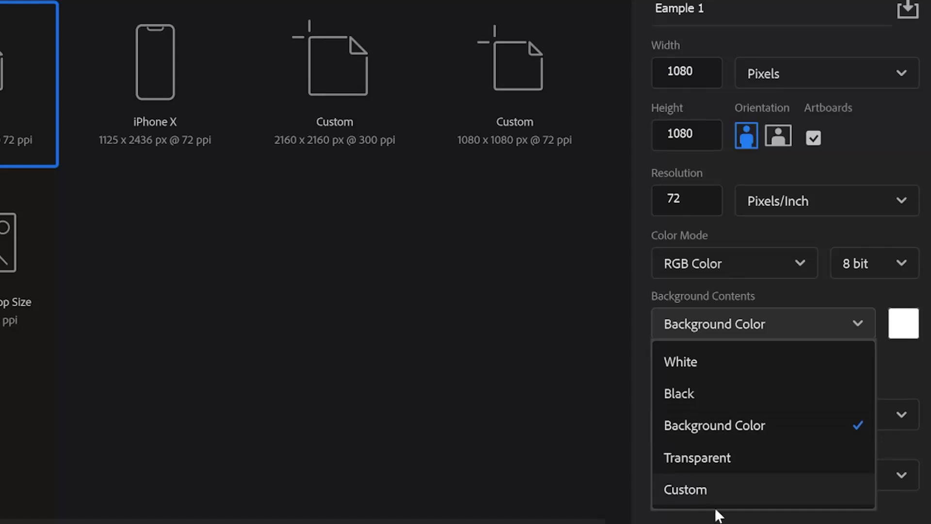
{"action": "left_click", "coordinate": [718, 493]}
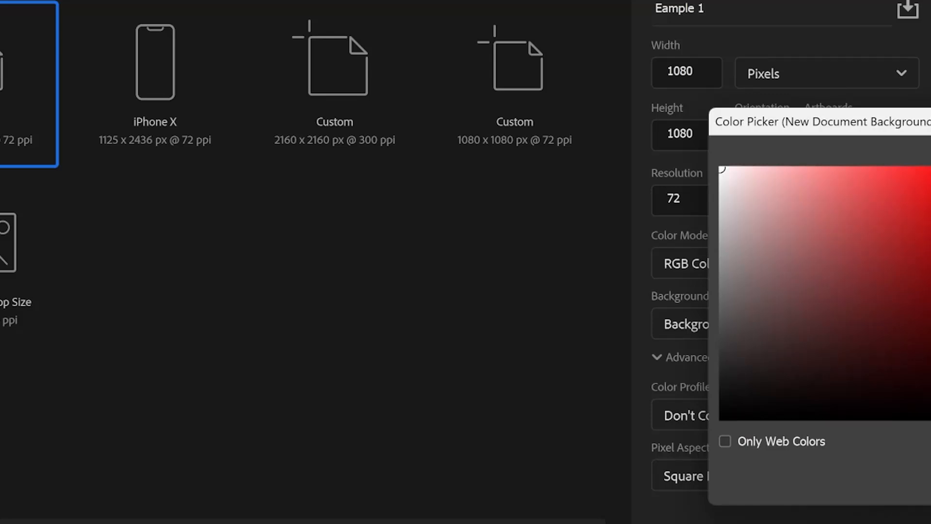
{"action": "key", "text": "Escape"}
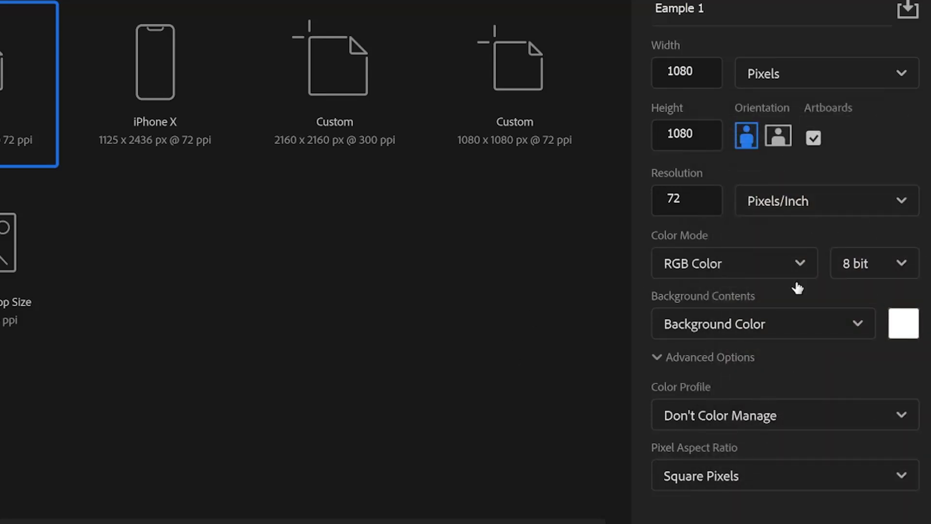
{"action": "left_click", "coordinate": [788, 334]}
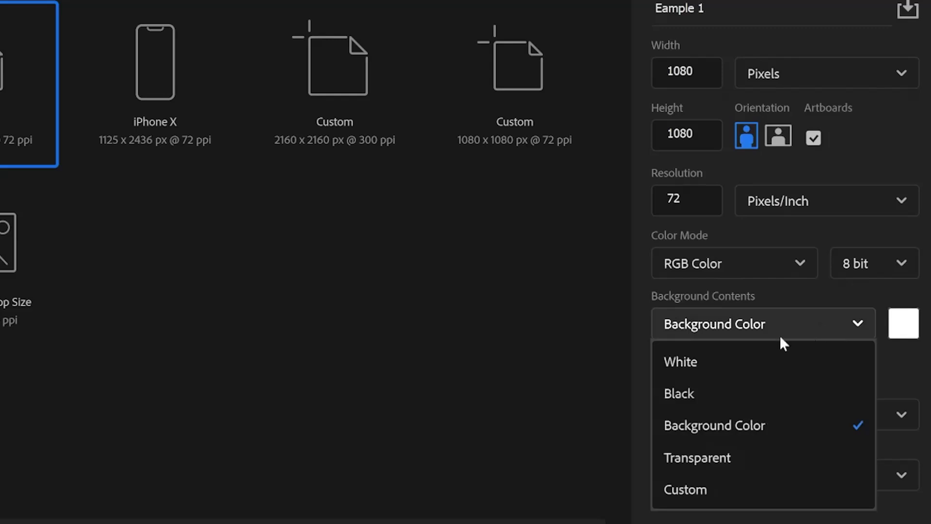
{"action": "left_click", "coordinate": [712, 367]}
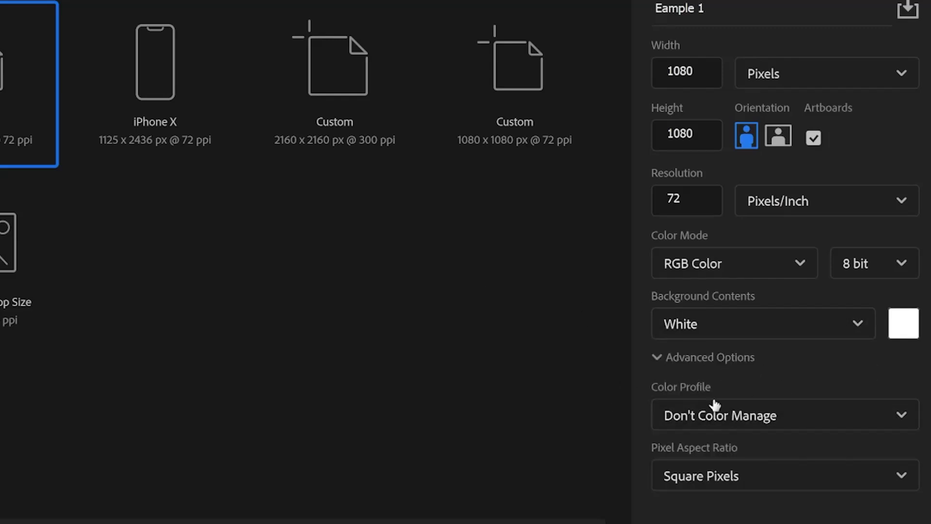
Browse the available color profiles in the advanced options and set the profile to Working RGB: sRGB IEC61966-2.1
{"action": "left_click", "coordinate": [659, 360]}
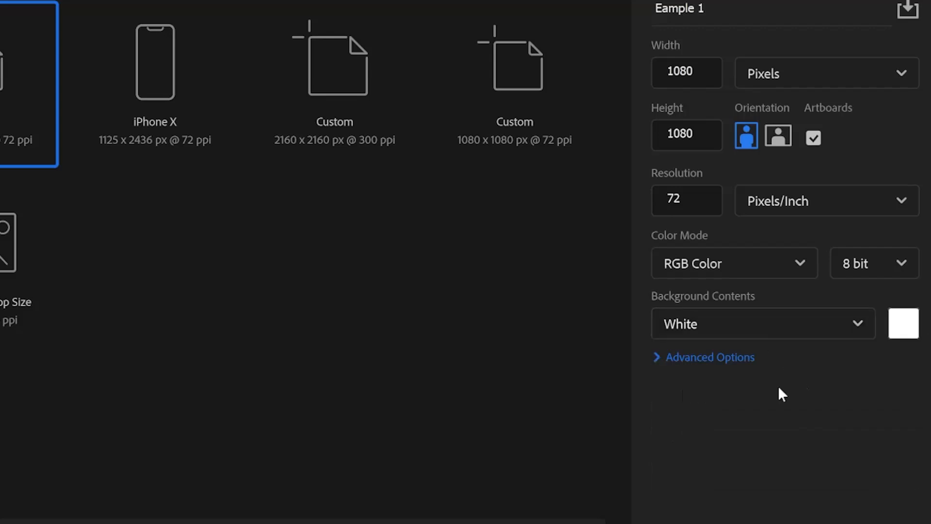
{"action": "left_click", "coordinate": [659, 360]}
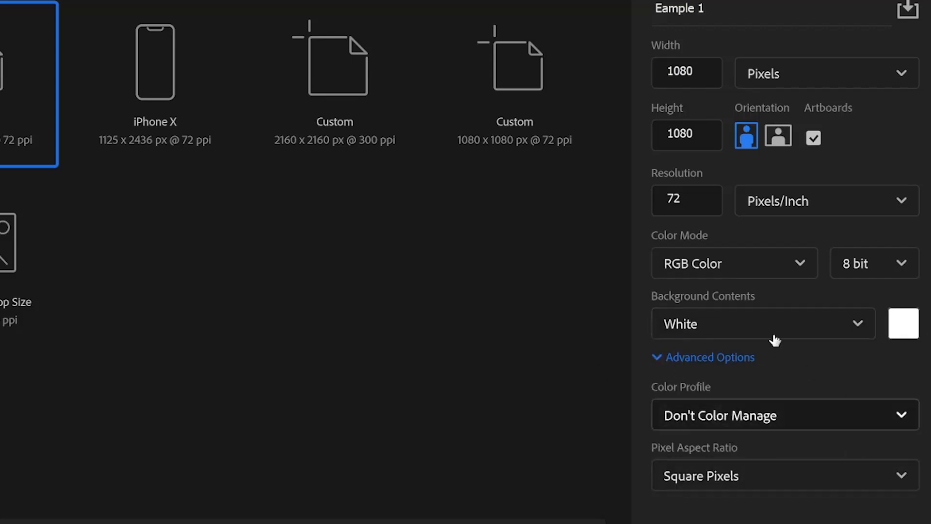
{"action": "left_click", "coordinate": [760, 420]}
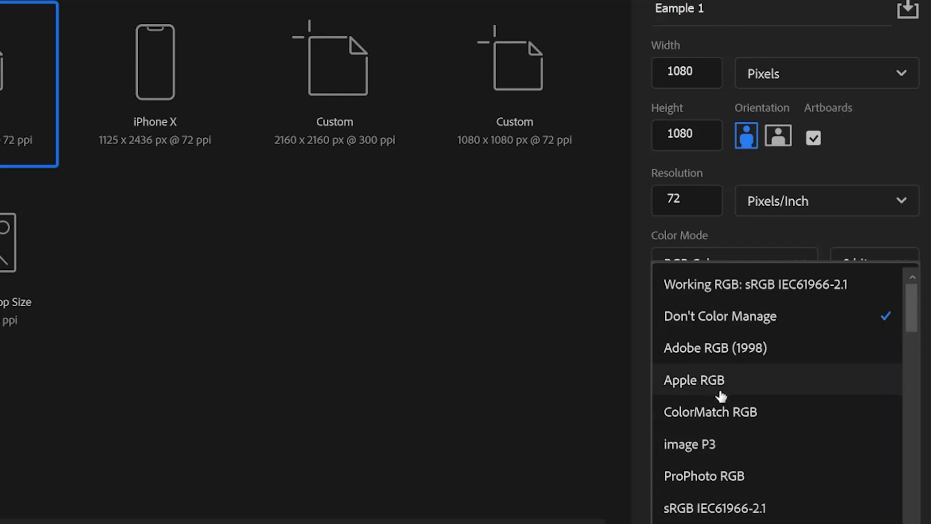
{"action": "scroll", "coordinate": [722, 390], "scroll_direction": "down", "scroll_amount": 3}
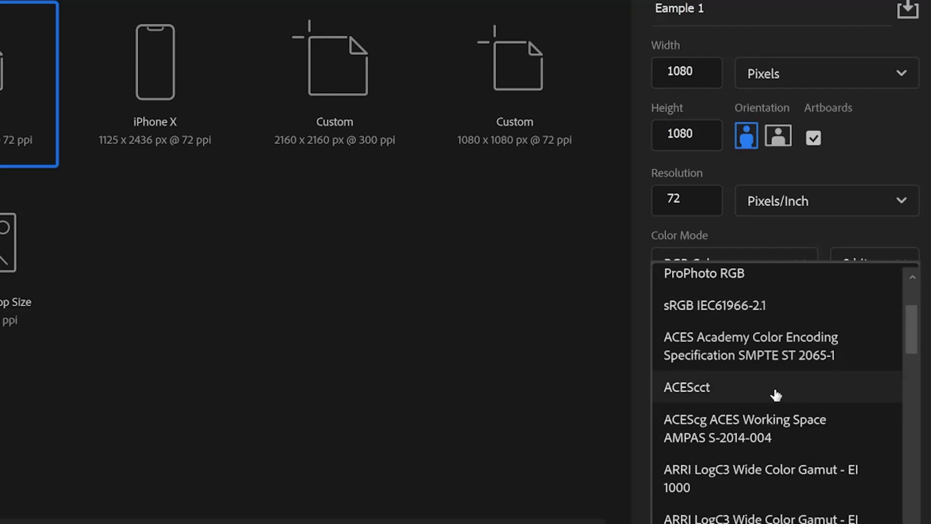
{"action": "scroll", "coordinate": [772, 395], "scroll_direction": "down", "scroll_amount": 5}
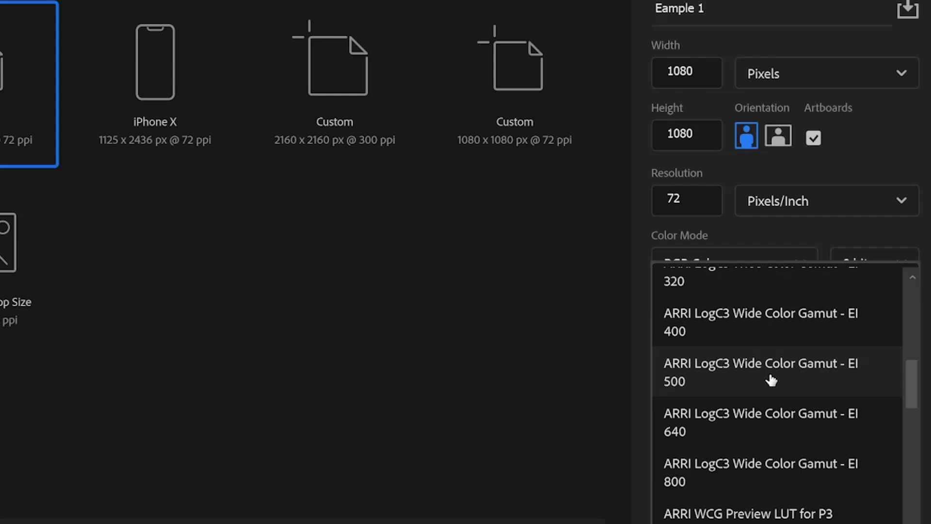
{"action": "scroll", "coordinate": [770, 383], "scroll_direction": "down", "scroll_amount": 3}
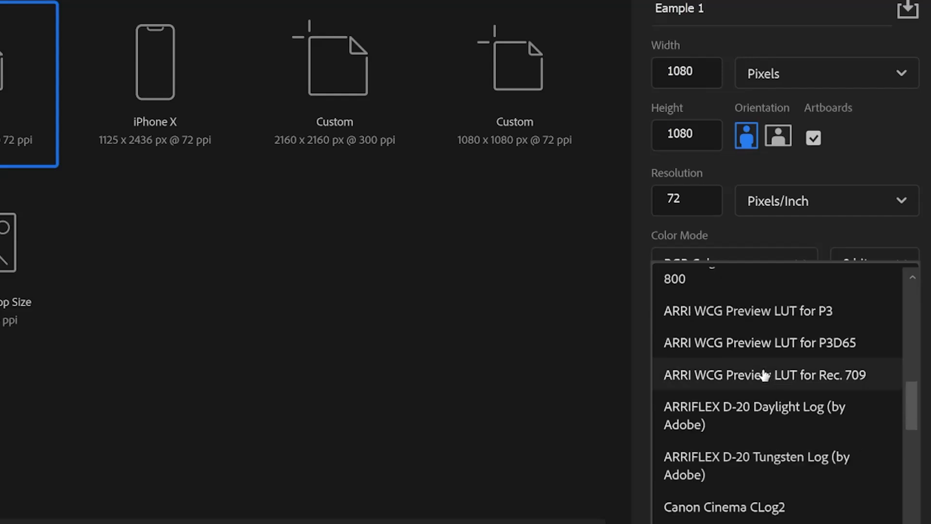
{"action": "scroll", "coordinate": [762, 368], "scroll_direction": "up", "scroll_amount": 12}
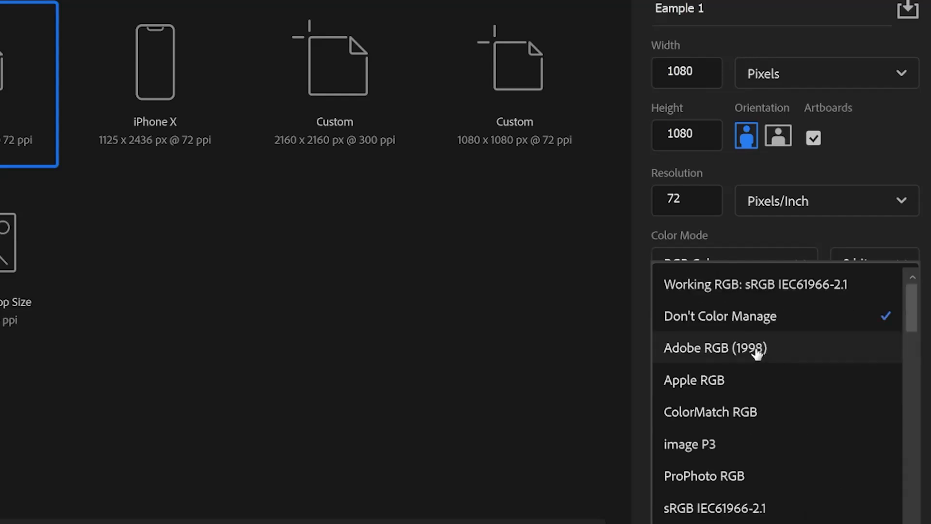
{"action": "left_click", "coordinate": [732, 291]}
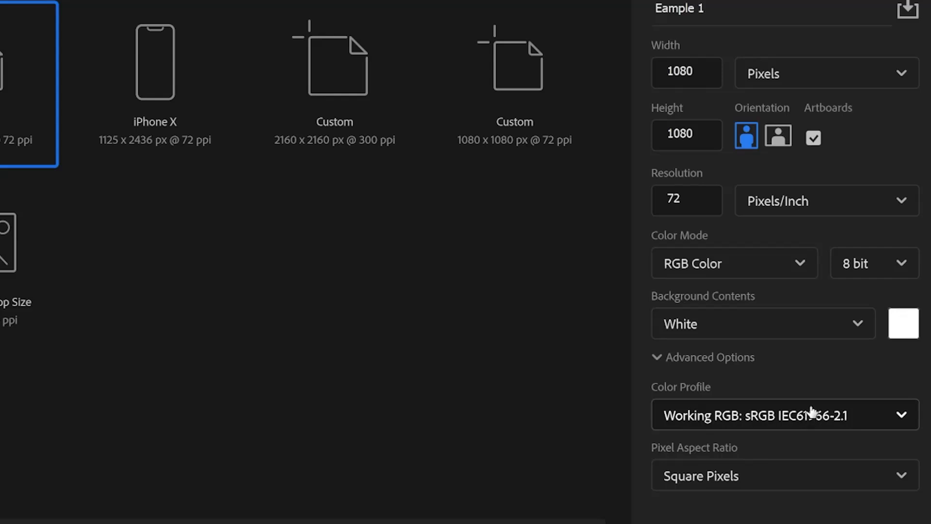
Keep Square Pixels as the pixel aspect ratio and create the document with artboards enabled
{"action": "left_click", "coordinate": [767, 480]}
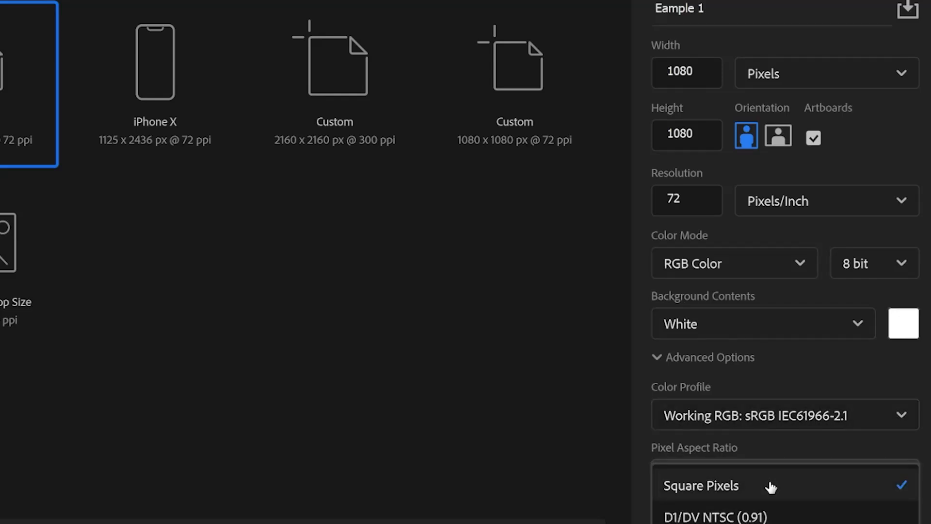
{"action": "left_click", "coordinate": [771, 487]}
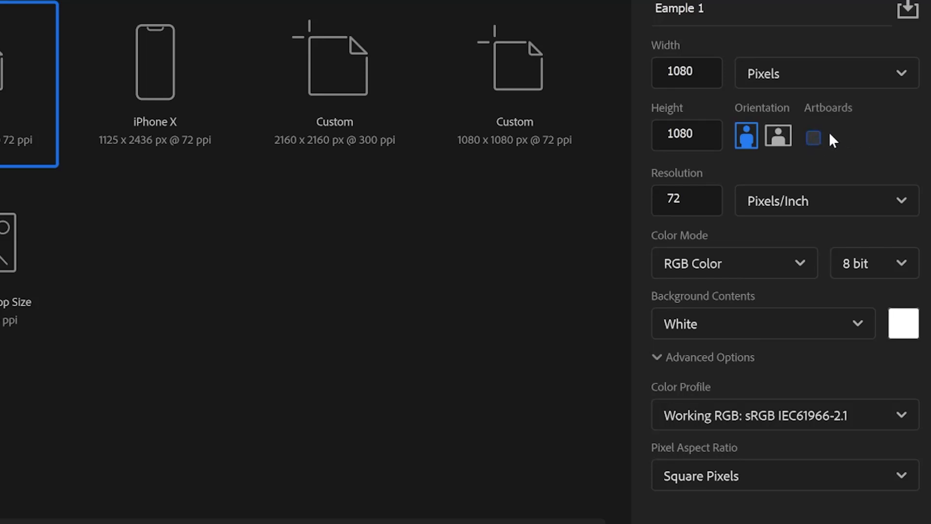
{"action": "left_click", "coordinate": [815, 140]}
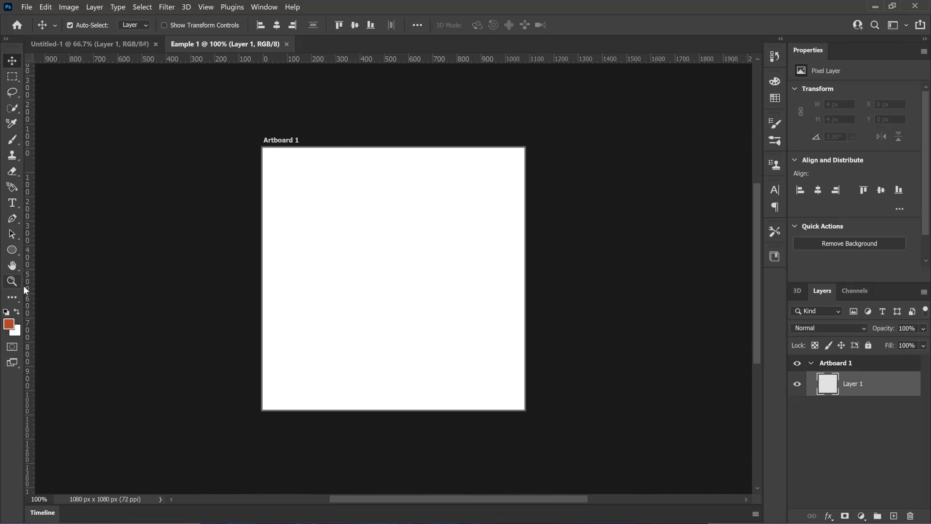
Select Artboard 1 on the canvas and activate the Artboard tool for it
{"action": "left_click", "coordinate": [13, 297]}
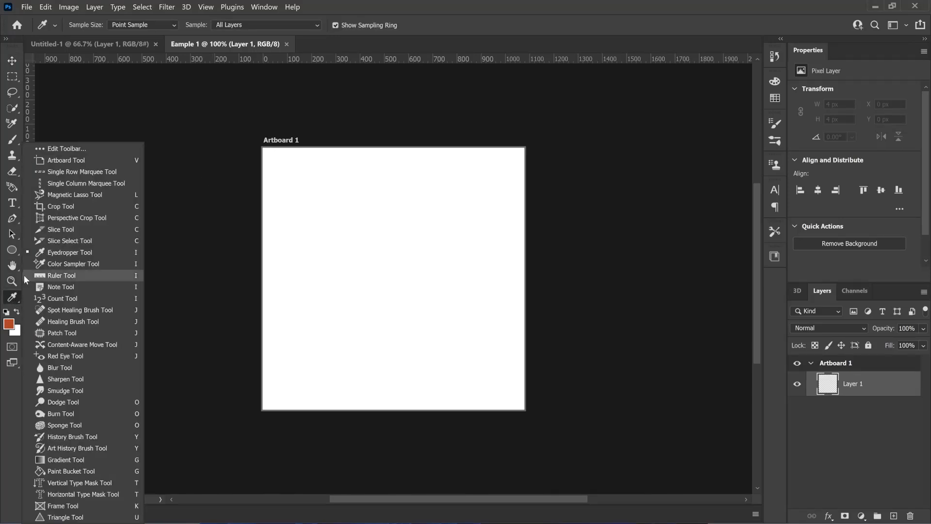
{"action": "left_click", "coordinate": [57, 161]}
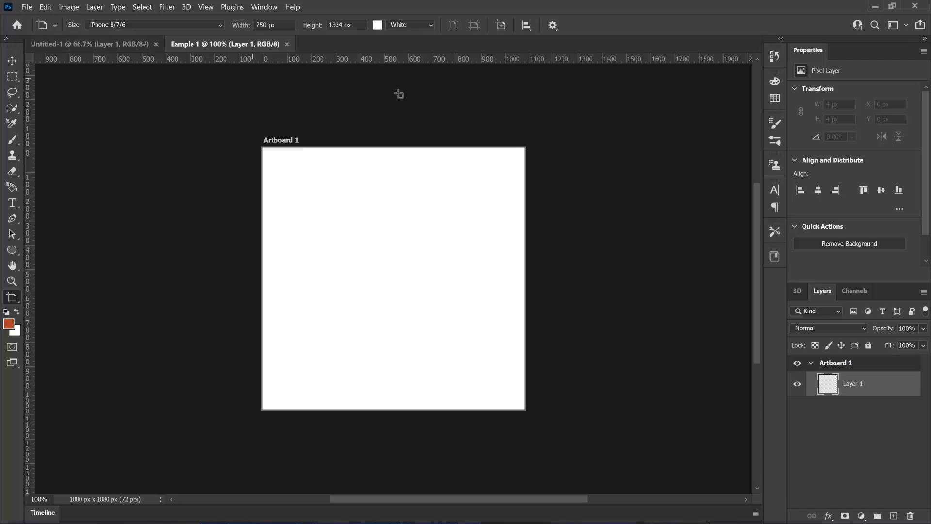
{"action": "key", "text": "v"}
{"action": "left_click", "coordinate": [313, 159]}
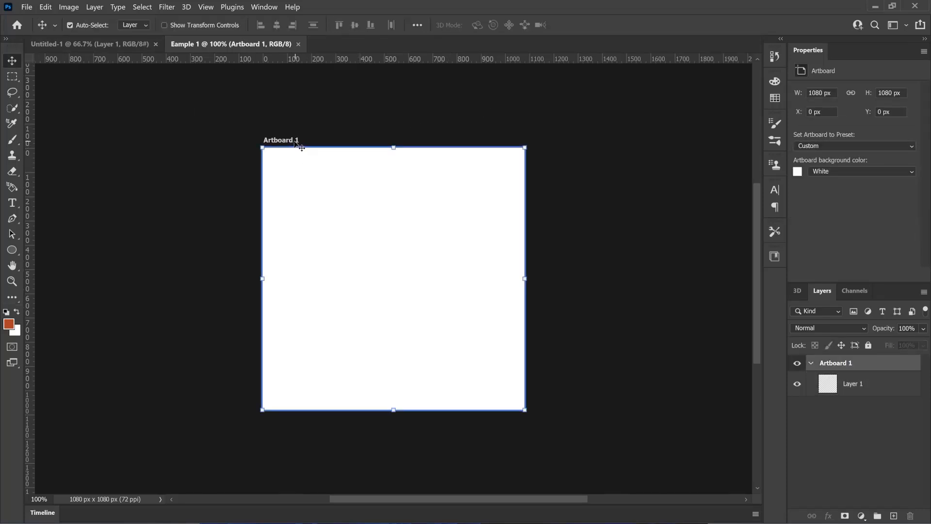
{"action": "key", "text": "shift+v"}
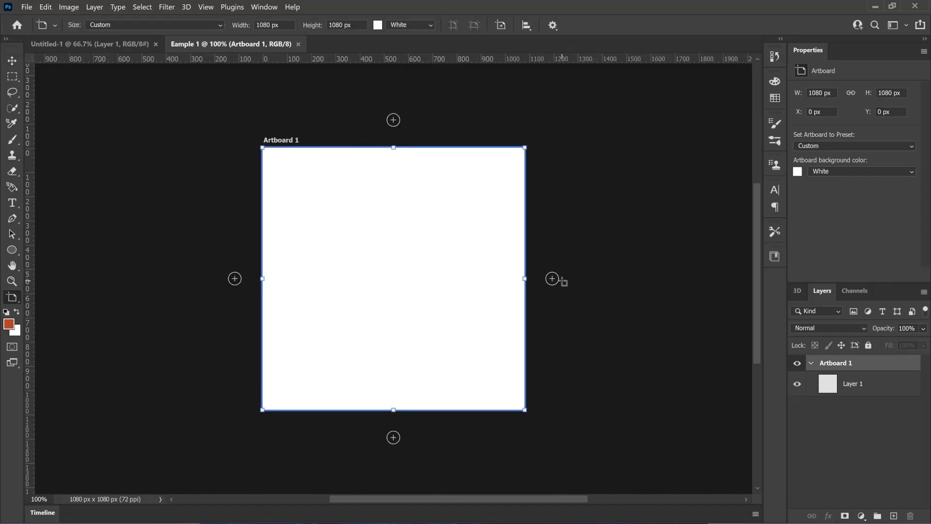
Add three artboards around the first: one to its right, one above that, and one directly above Artboard 1
{"action": "left_click", "coordinate": [552, 278]}
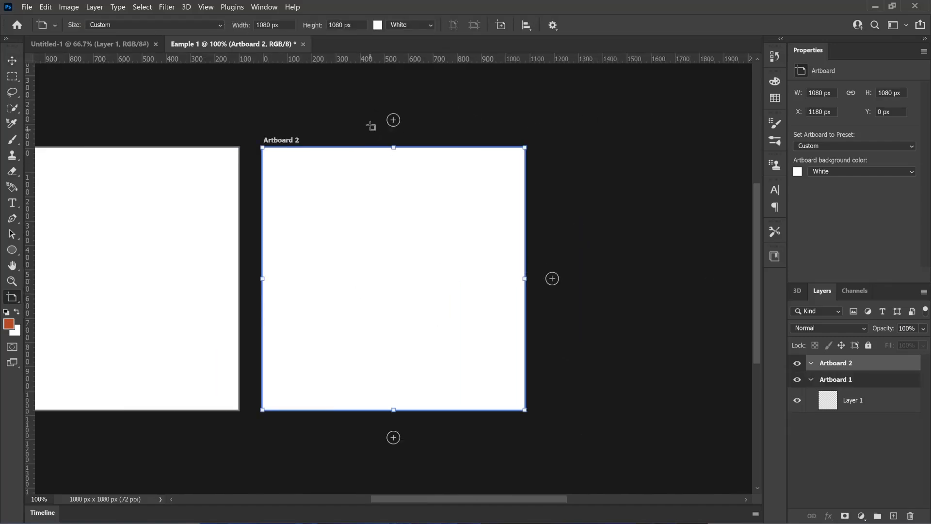
{"action": "left_click", "coordinate": [394, 119]}
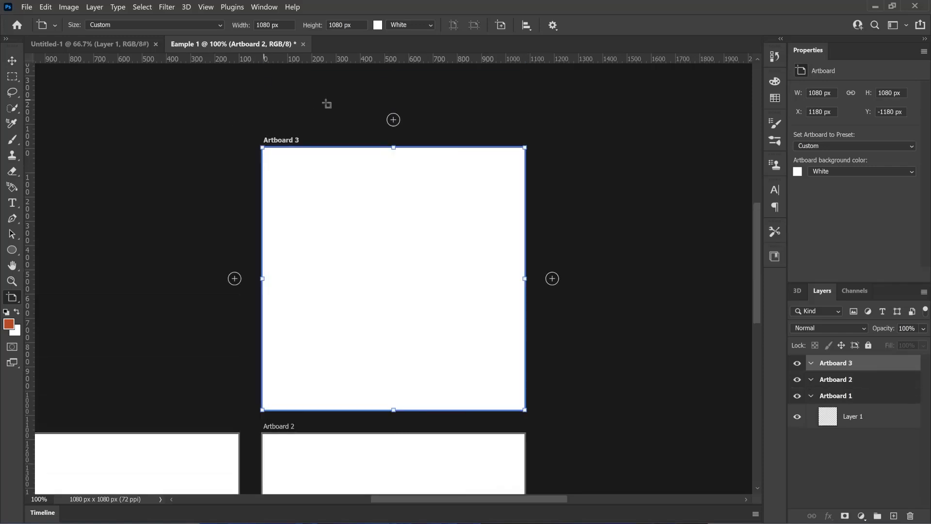
{"action": "left_click", "coordinate": [235, 278]}
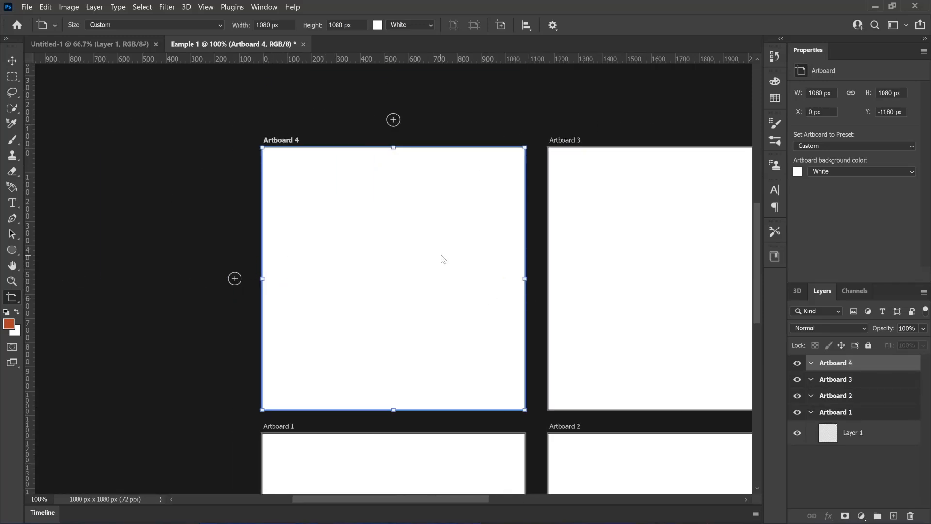
Delete the three added artboards so only Artboard 1 is left, and switch back to the Move tool
{"action": "scroll", "coordinate": [441, 260], "scroll_direction": "down", "scroll_amount": 3}
{"action": "scroll", "coordinate": [441, 330], "scroll_direction": "down", "scroll_amount": 1}
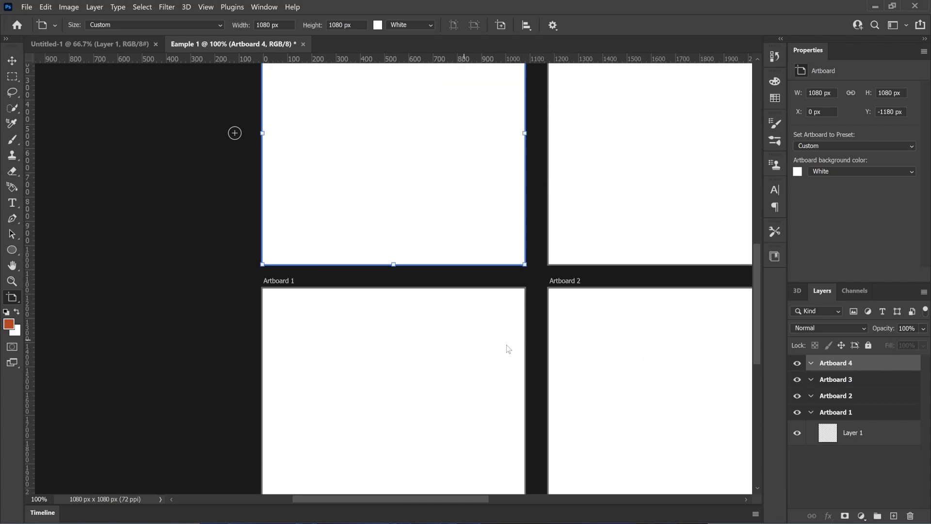
{"action": "key", "text": "Delete"}
{"action": "key", "text": "Delete"}
{"action": "key", "text": "Delete"}
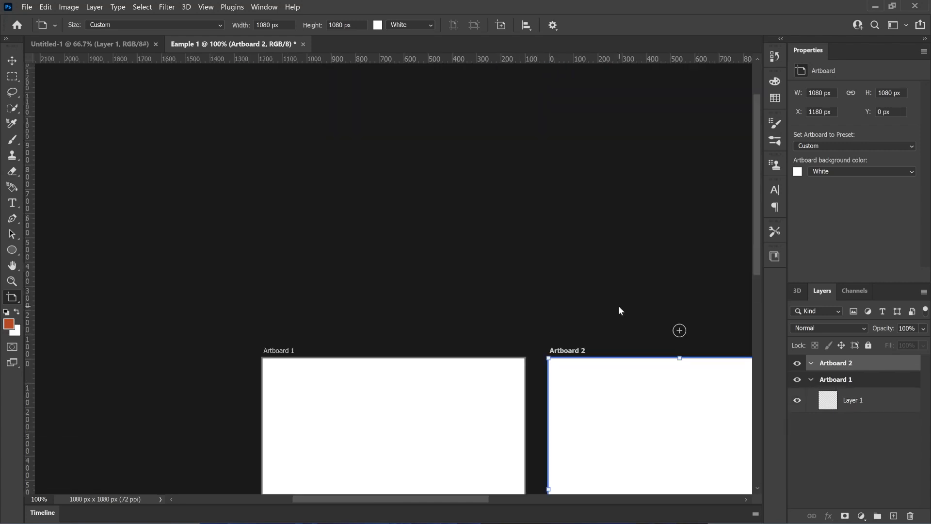
{"action": "key", "text": "v"}
{"action": "scroll", "coordinate": [516, 309], "scroll_direction": "down", "scroll_amount": 3}
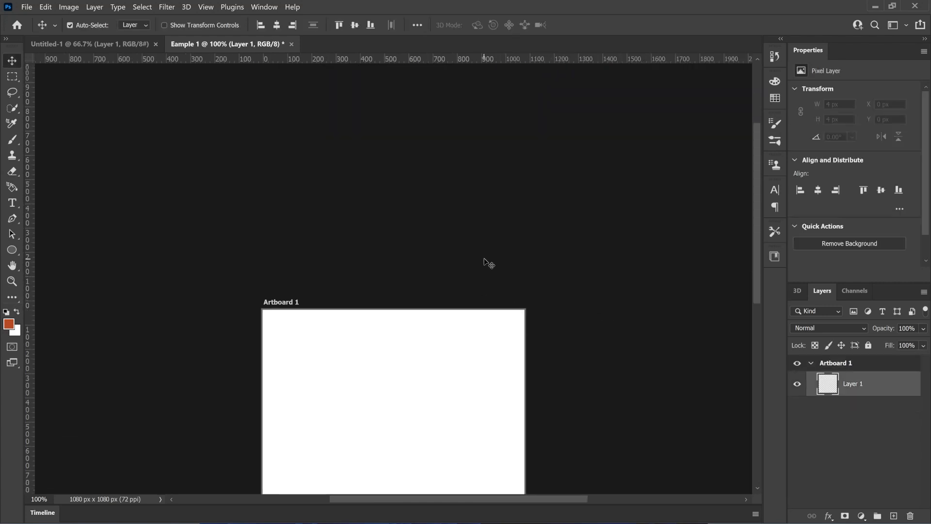
Start another new document from the home screen and turn off its artboards option
{"action": "left_click", "coordinate": [17, 25]}
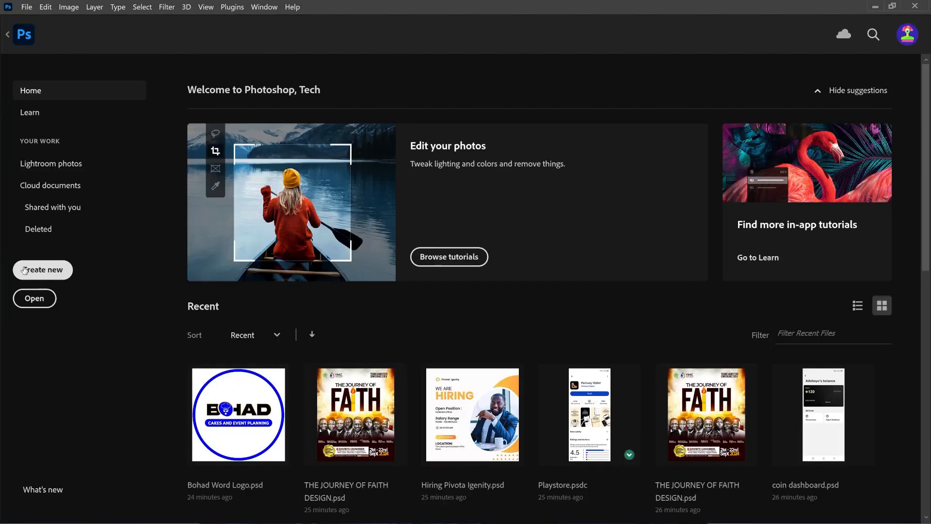
{"action": "left_click", "coordinate": [25, 268]}
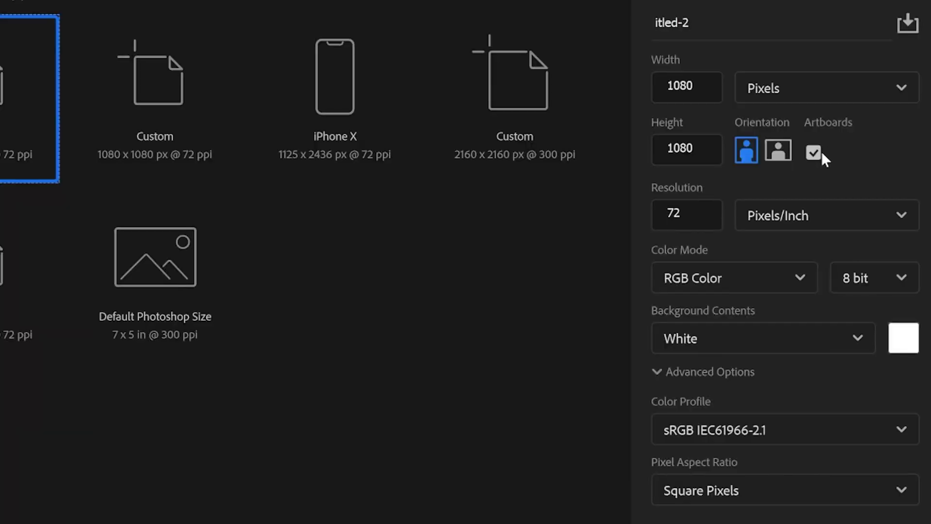
{"action": "left_click", "coordinate": [815, 152]}
Name the new document Example 2 and set its color profile to Working RGB: sRGB IEC61966-2.1
{"action": "left_click", "coordinate": [726, 30]}
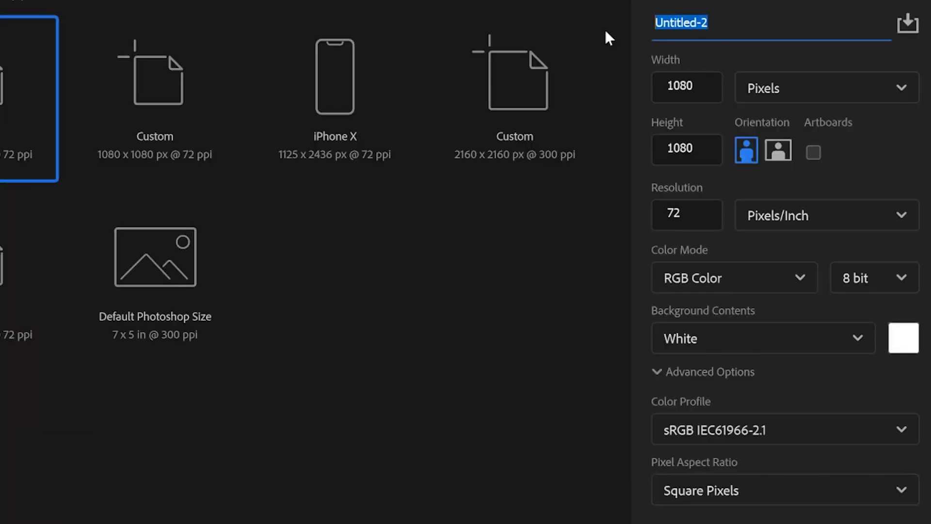
{"action": "type", "text": "Exampl2"}
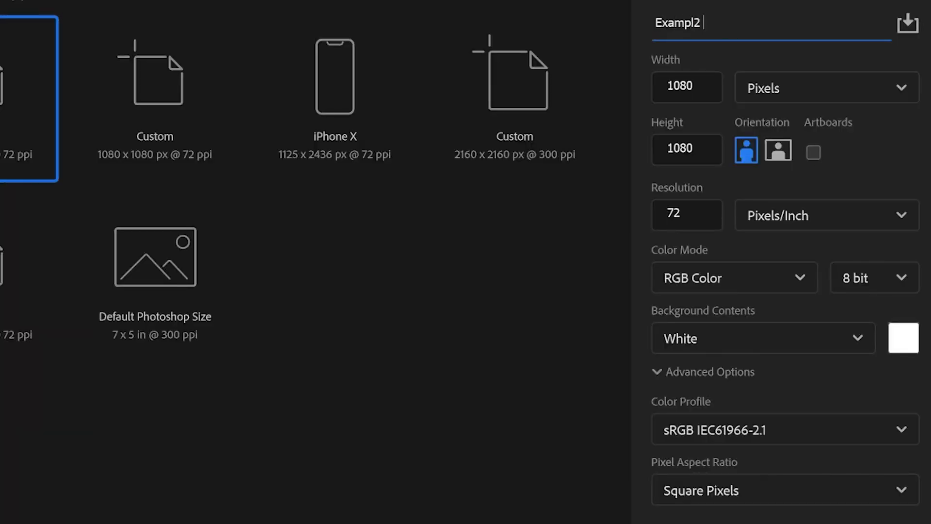
{"action": "key", "text": "BackSpace"}
{"action": "type", "text": "e 2"}
{"action": "left_click", "coordinate": [818, 434]}
{"action": "left_click", "coordinate": [825, 298]}
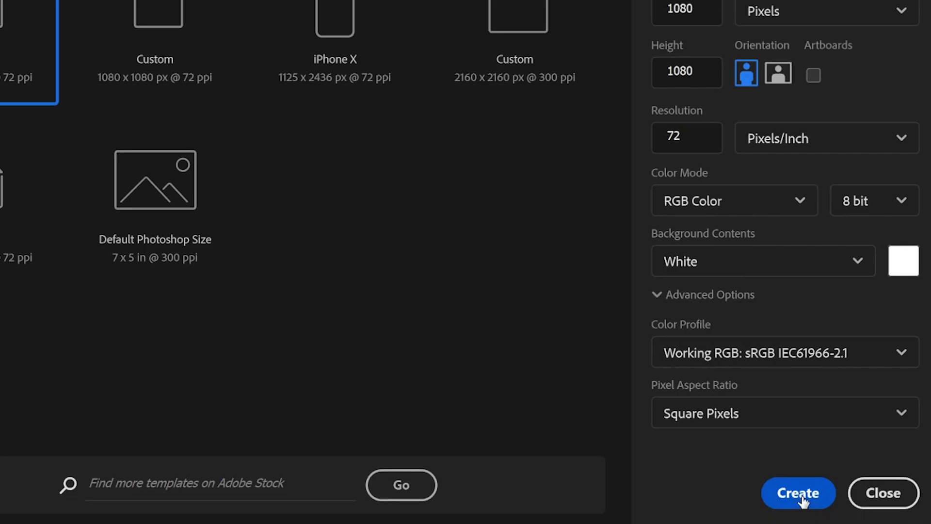
Create the Example 2 document and activate the Artboard tool
{"action": "left_click", "coordinate": [800, 493]}
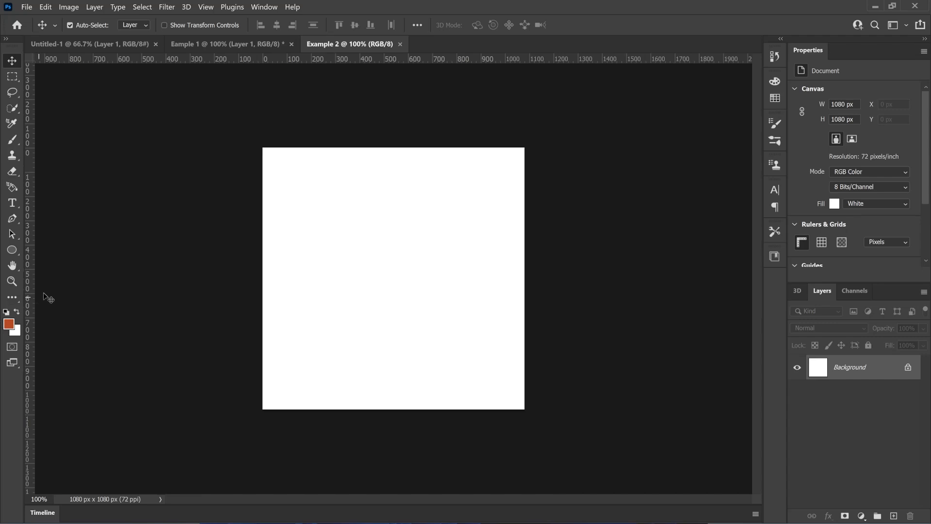
{"action": "left_click", "coordinate": [16, 298]}
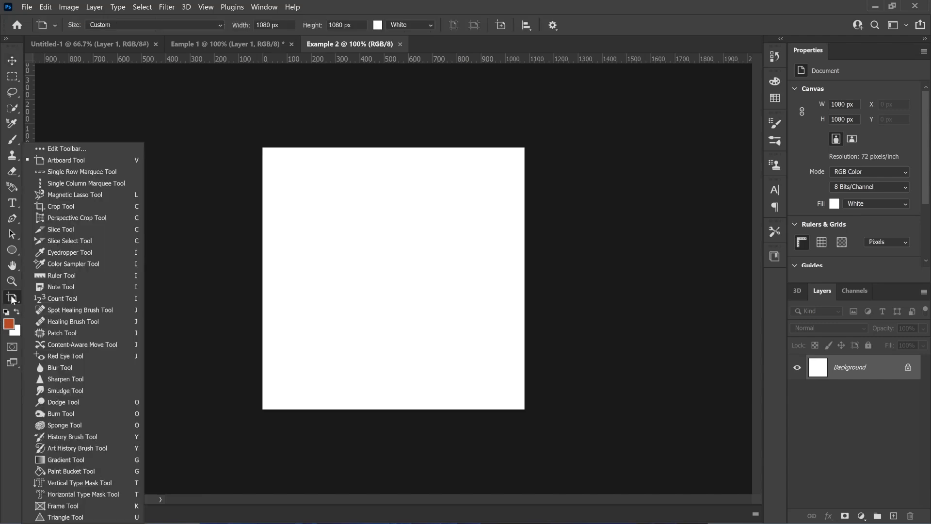
{"action": "left_click", "coordinate": [62, 164]}
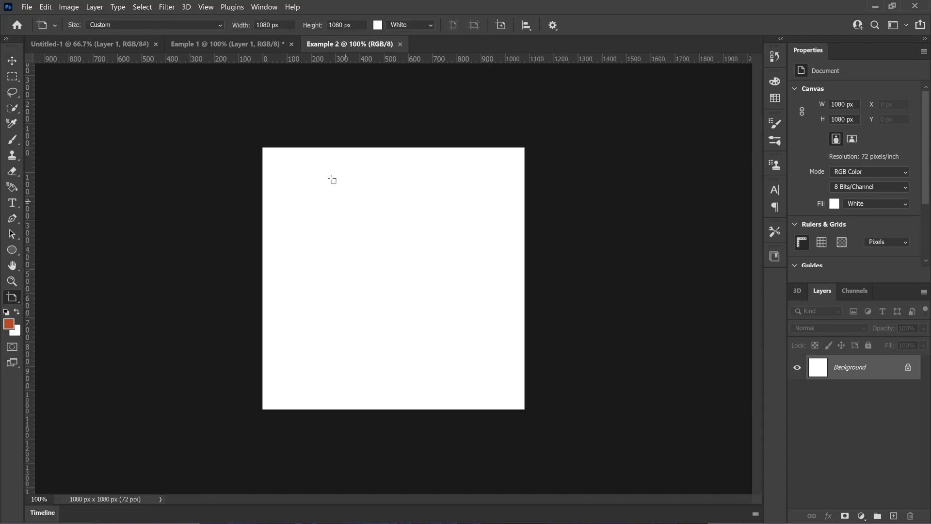
{"action": "left_click", "coordinate": [264, 144]}
Try to move the Background layer with the Move tool, and decline converting it to a normal layer
{"action": "key", "text": "v"}
{"action": "left_click_drag", "start_coordinate": [263, 142], "coordinate": [419, 164]}
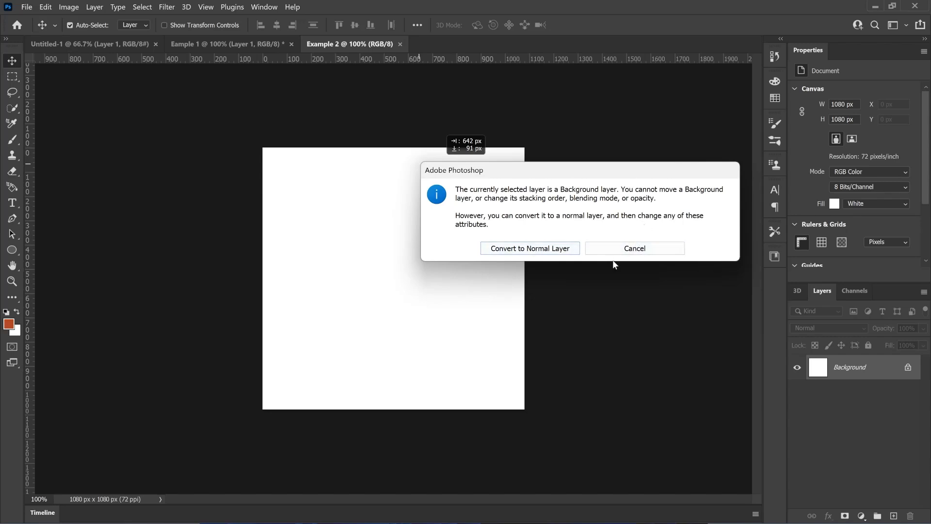
{"action": "left_click", "coordinate": [626, 249]}
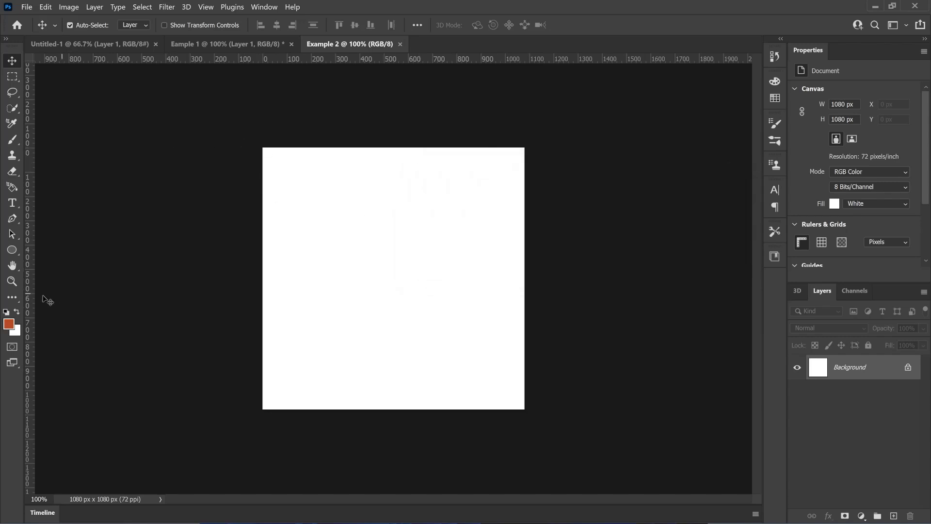
Draw an artboard about 1109 by 1080 px over the canvas, undo it and return to the Move tool
{"action": "key", "text": "c"}
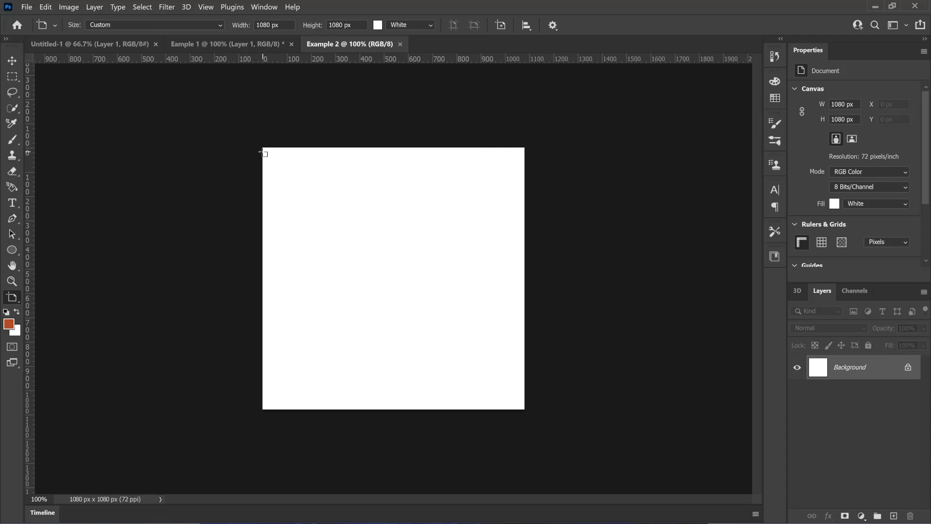
{"action": "left_click_drag", "start_coordinate": [263, 151], "coordinate": [529, 410]}
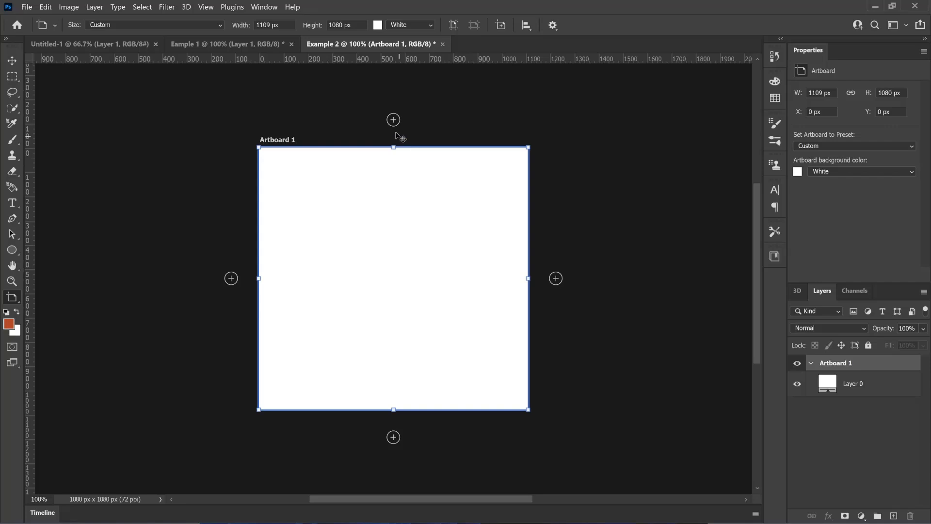
{"action": "left_click", "coordinate": [556, 278]}
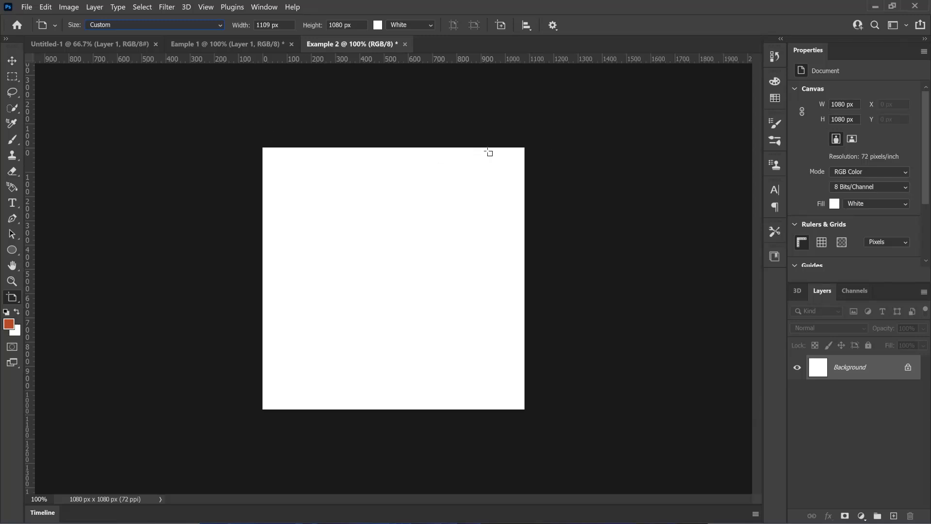
{"action": "left_click", "coordinate": [12, 62]}
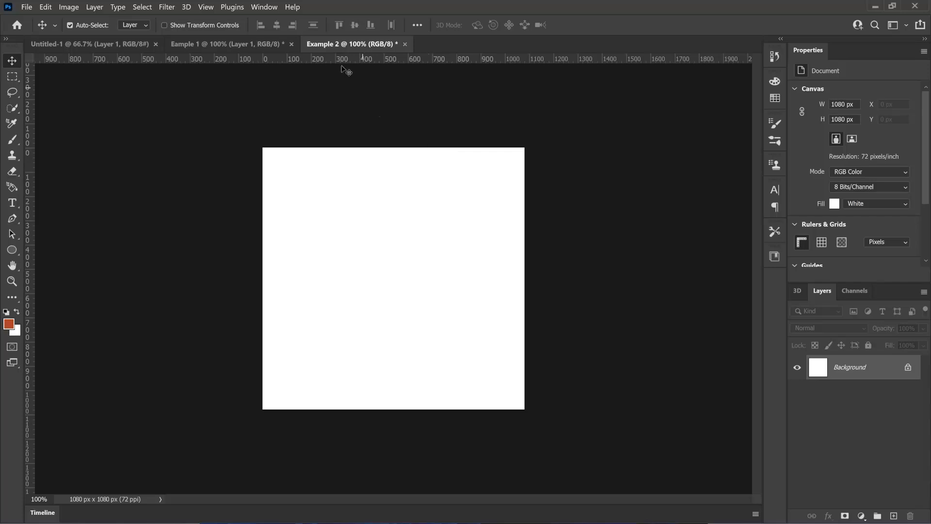
Close the Untitled-1 and Eample 1 documents without saving changes, leaving only Example 2 open
{"action": "left_click", "coordinate": [156, 44]}
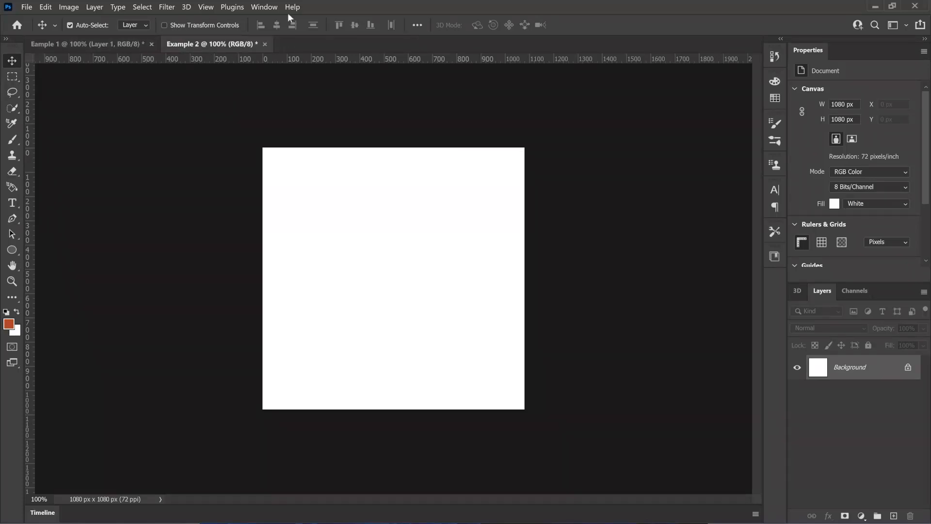
{"action": "left_click", "coordinate": [152, 45]}
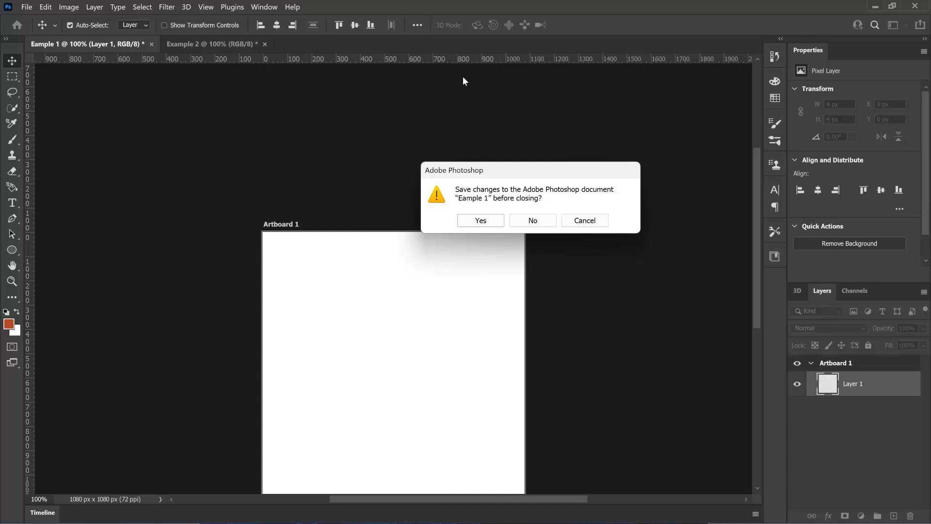
{"action": "left_click", "coordinate": [552, 219]}
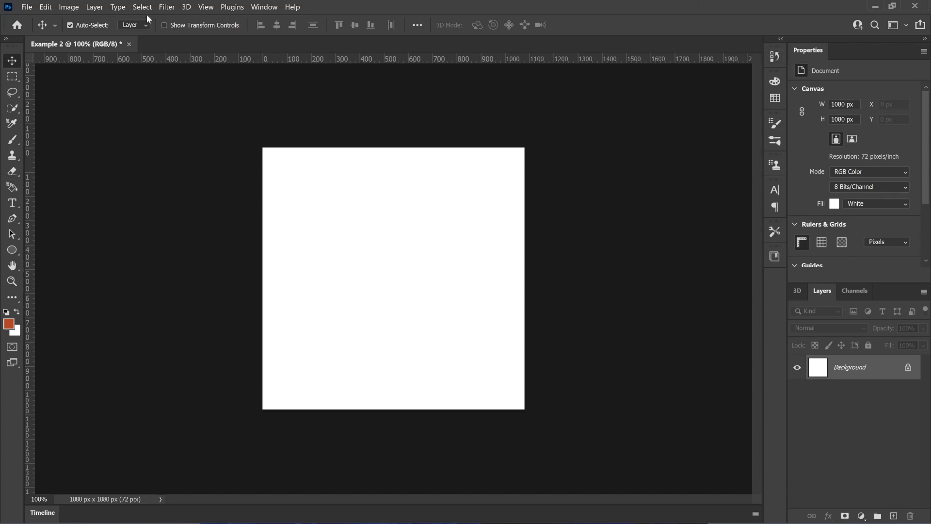
Switch the workspace to Essentials (Default)
{"action": "left_click", "coordinate": [264, 7]}
{"action": "mouse_move", "coordinate": [276, 32]}
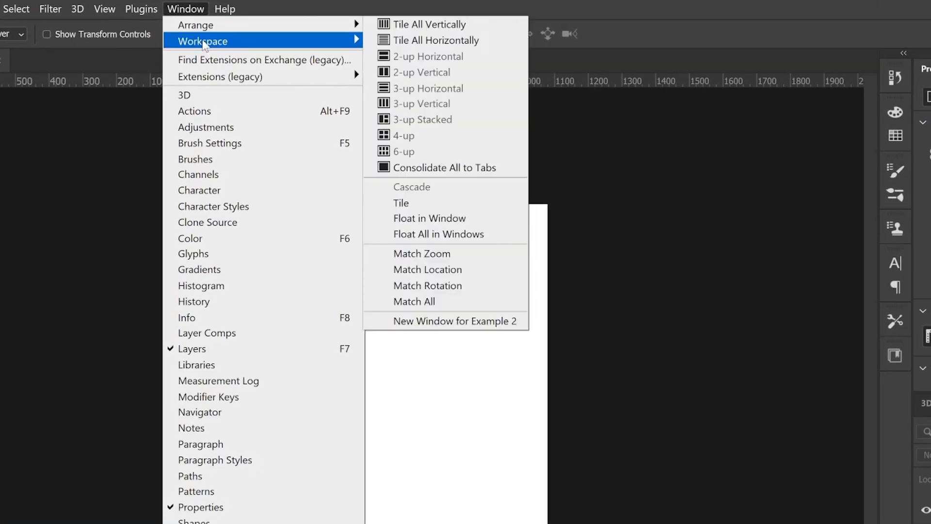
{"action": "mouse_move", "coordinate": [204, 45]}
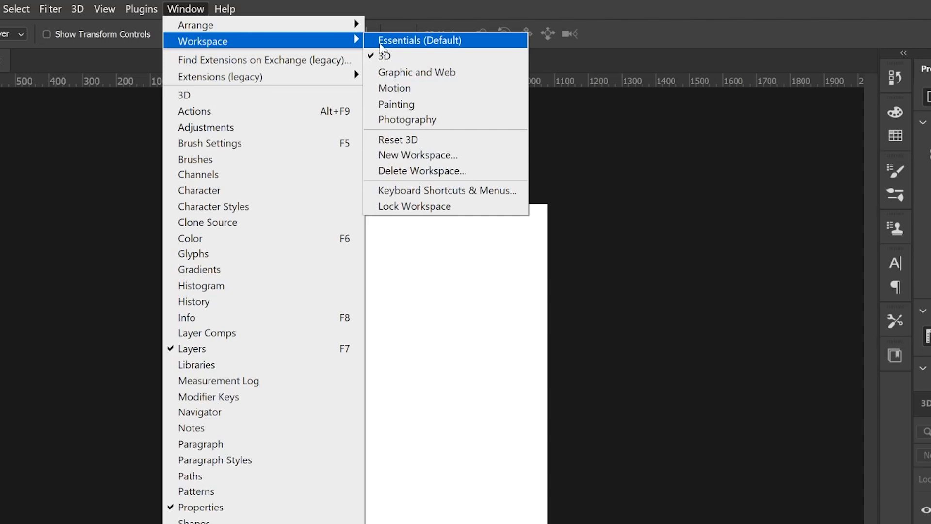
{"action": "left_click", "coordinate": [381, 42]}
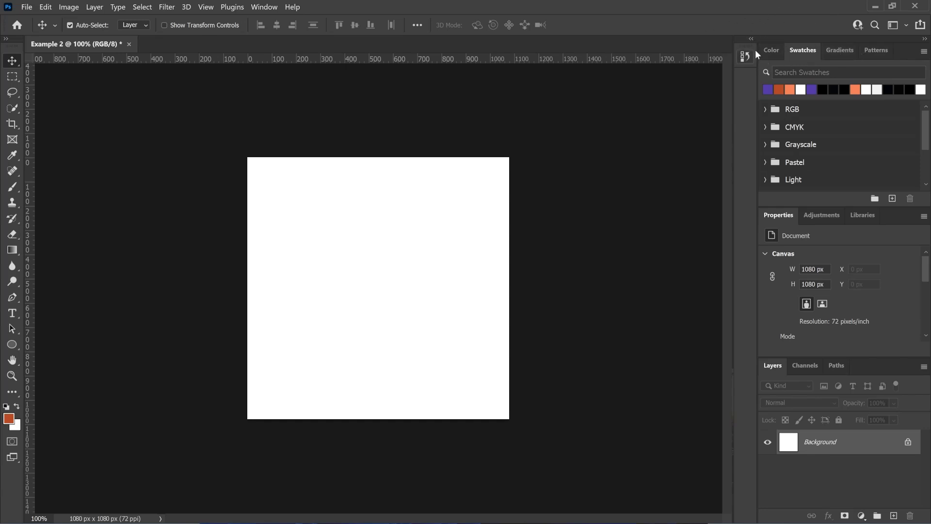
Change the workspace back to 3D
{"action": "left_click", "coordinate": [267, 7]}
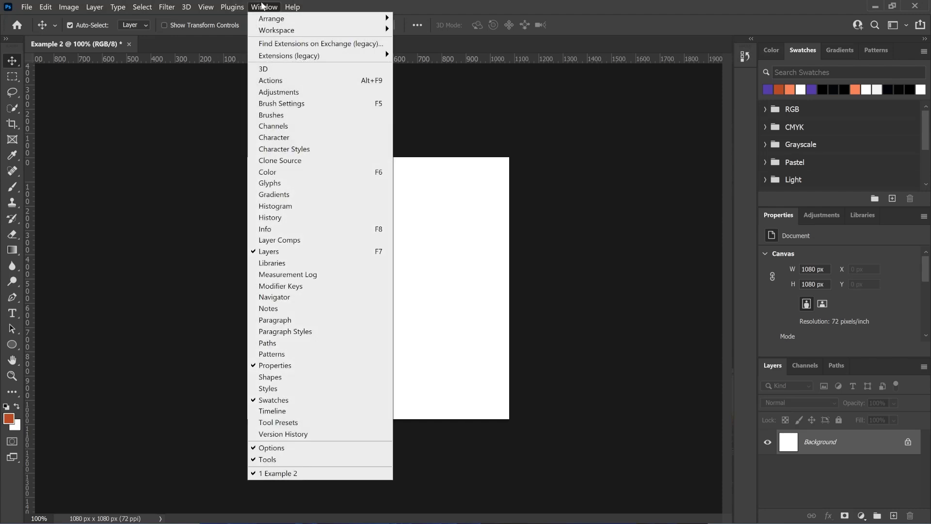
{"action": "left_click", "coordinate": [267, 7]}
{"action": "left_click", "coordinate": [266, 7]}
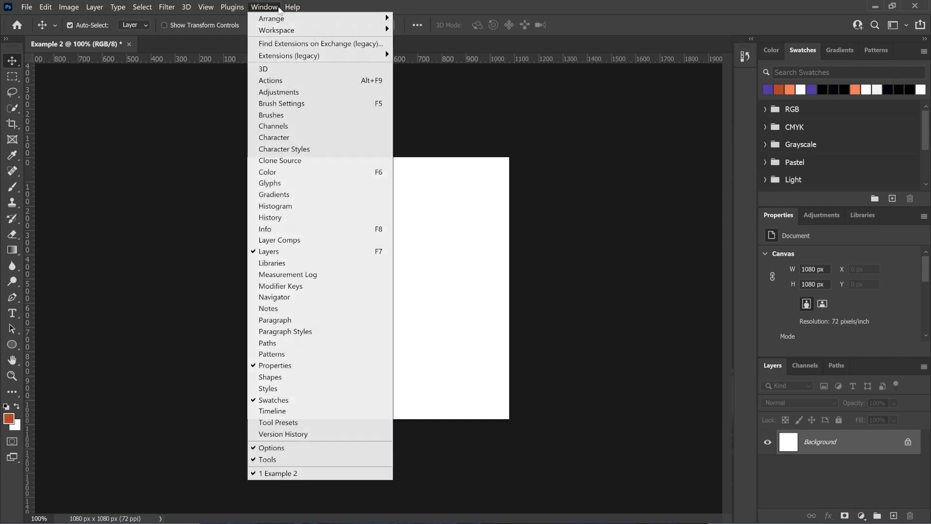
{"action": "mouse_move", "coordinate": [278, 31]}
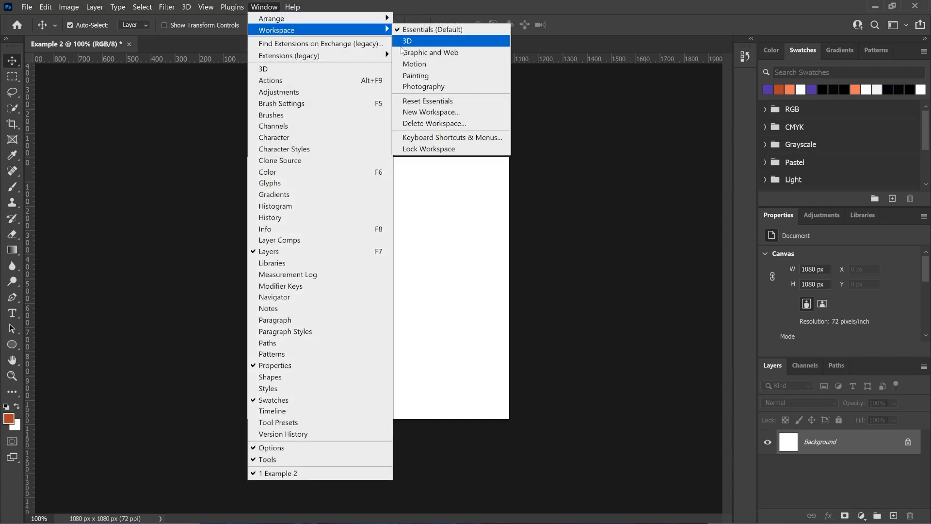
{"action": "left_click", "coordinate": [404, 42]}
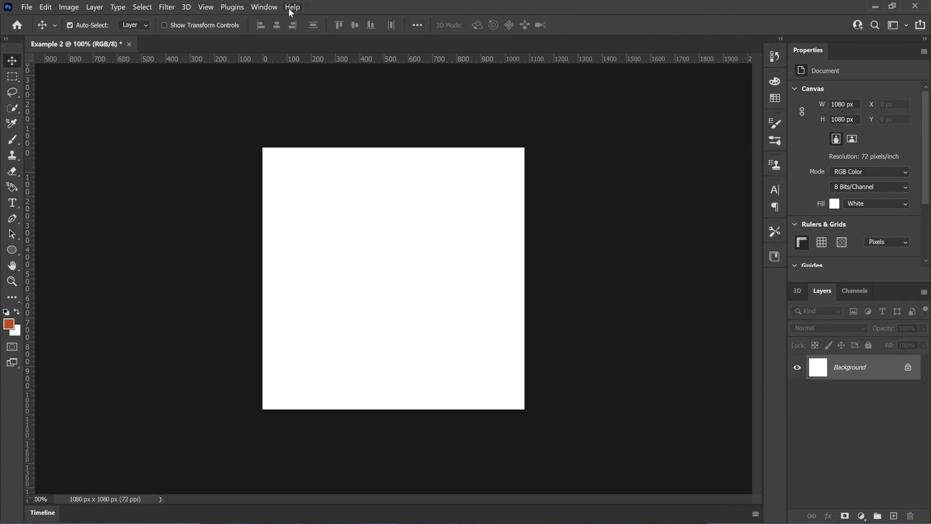
Show the Paths panel in the group with Layers and Channels
{"action": "left_click", "coordinate": [257, 9]}
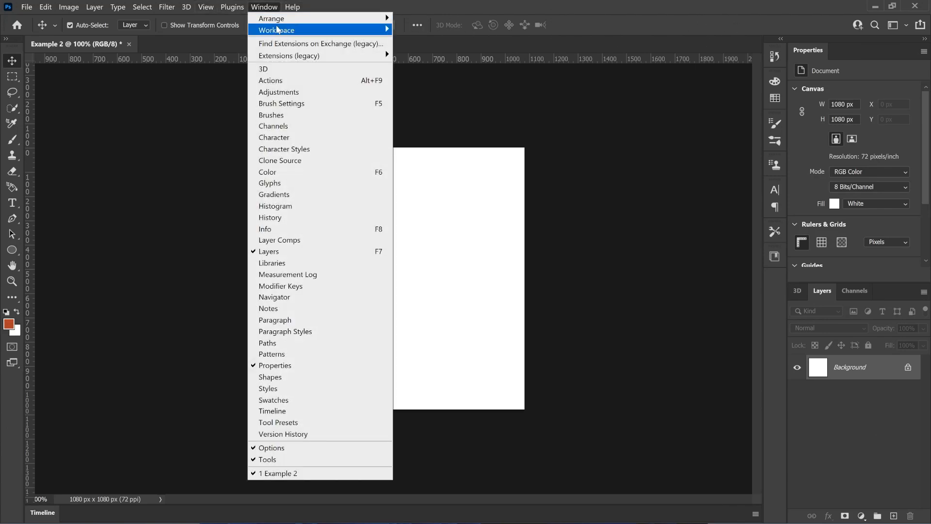
{"action": "mouse_move", "coordinate": [280, 32]}
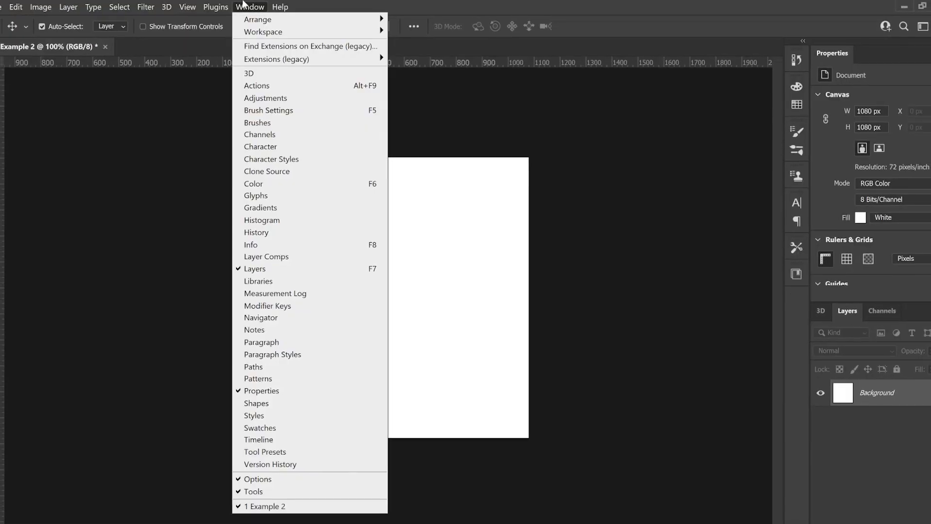
{"action": "left_click", "coordinate": [247, 6]}
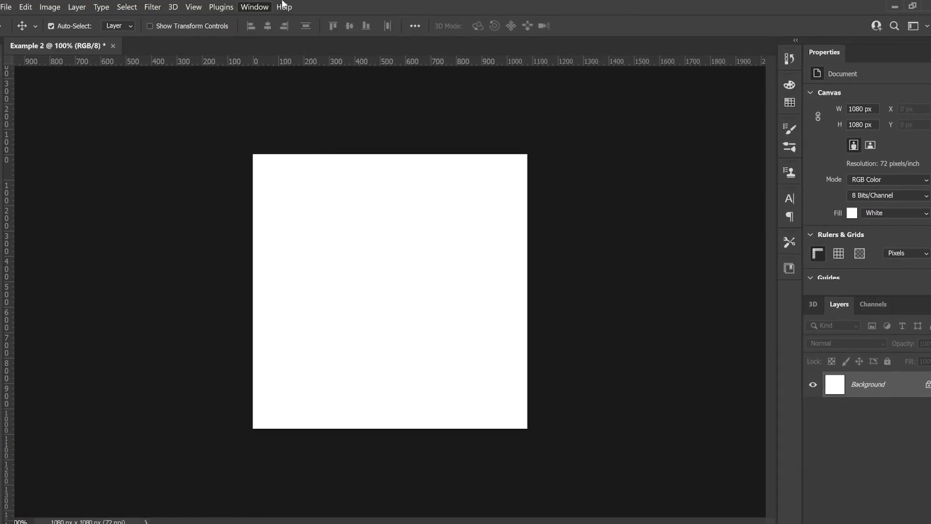
{"action": "left_click", "coordinate": [279, 7]}
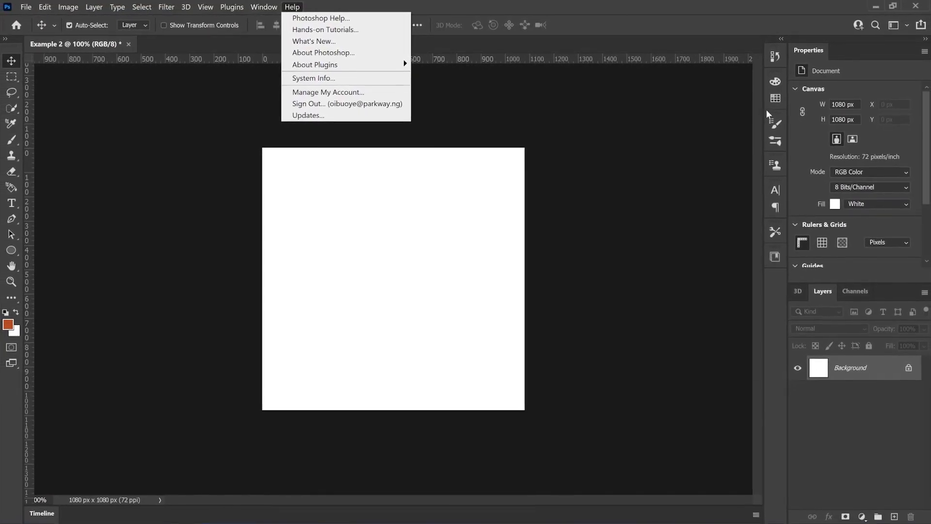
{"action": "mouse_move", "coordinate": [248, 11]}
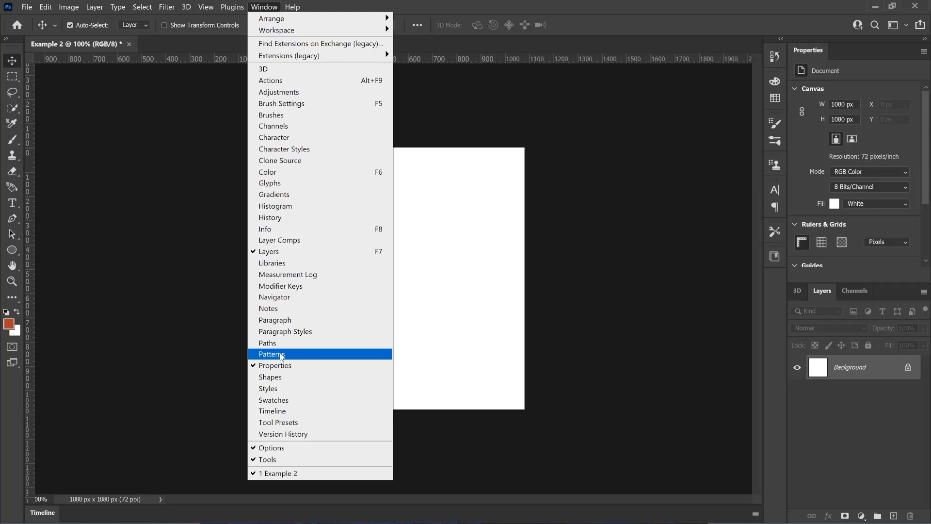
{"action": "left_click", "coordinate": [272, 346]}
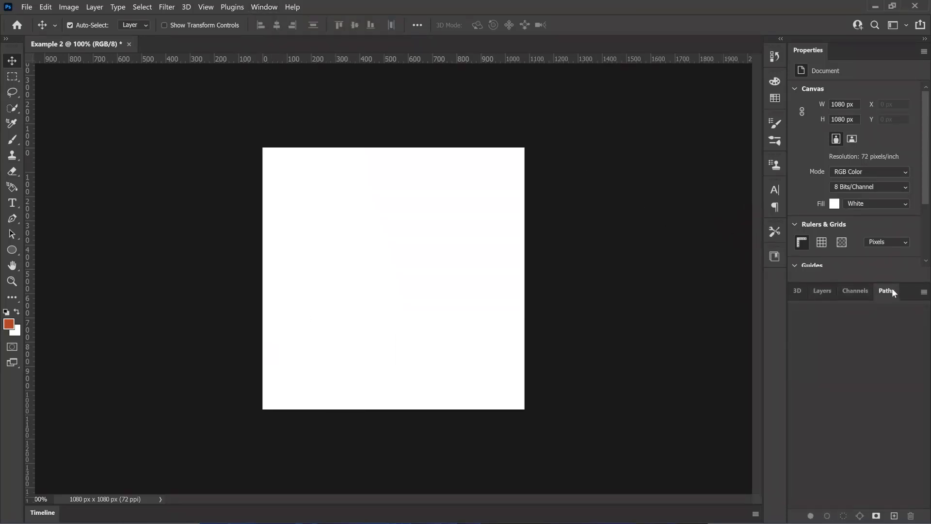
Float the Paths panel and dock it back beside Channels, leaving the Layers panel in front
{"action": "left_click_drag", "start_coordinate": [811, 291], "coordinate": [688, 302]}
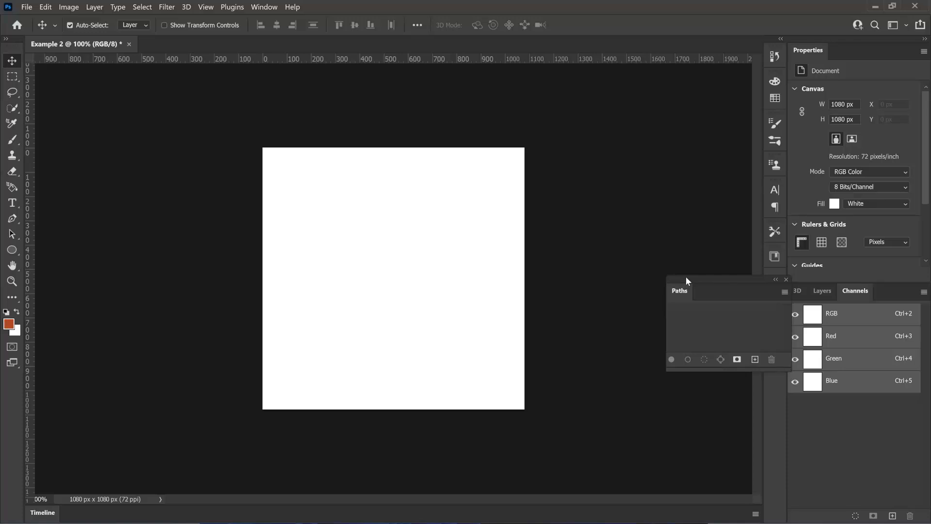
{"action": "left_click_drag", "start_coordinate": [686, 277], "coordinate": [883, 290]}
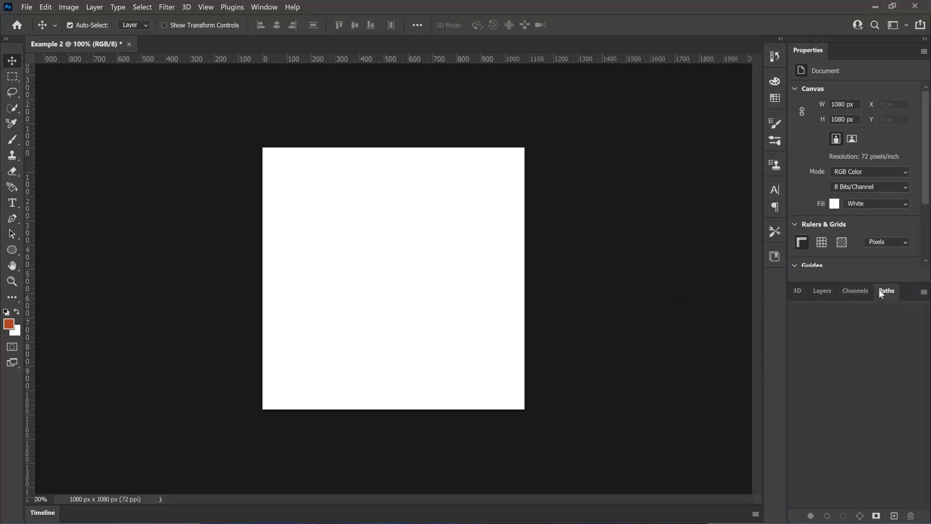
{"action": "left_click", "coordinate": [823, 294]}
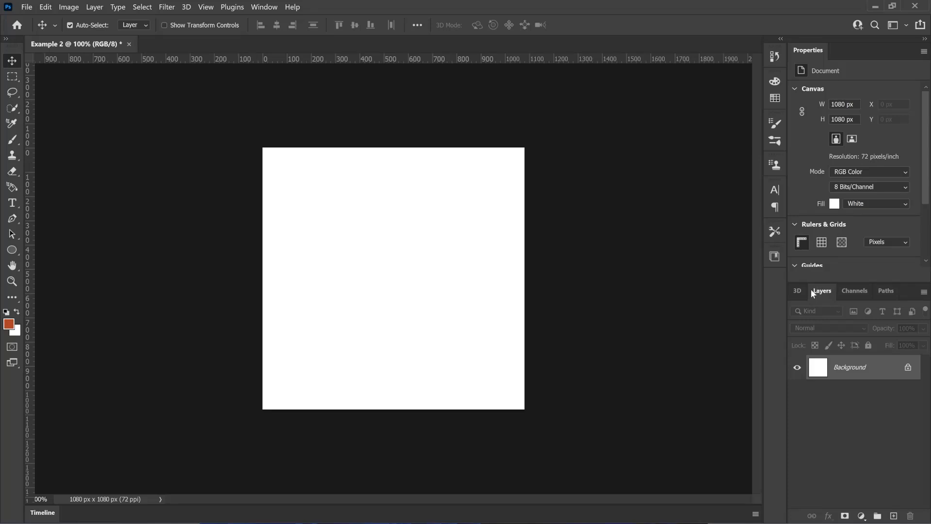
{"action": "left_click", "coordinate": [800, 292]}
{"action": "left_click", "coordinate": [822, 291]}
Examine the collapsed History, Color and Swatches panels in turn
{"action": "left_click", "coordinate": [252, 8]}
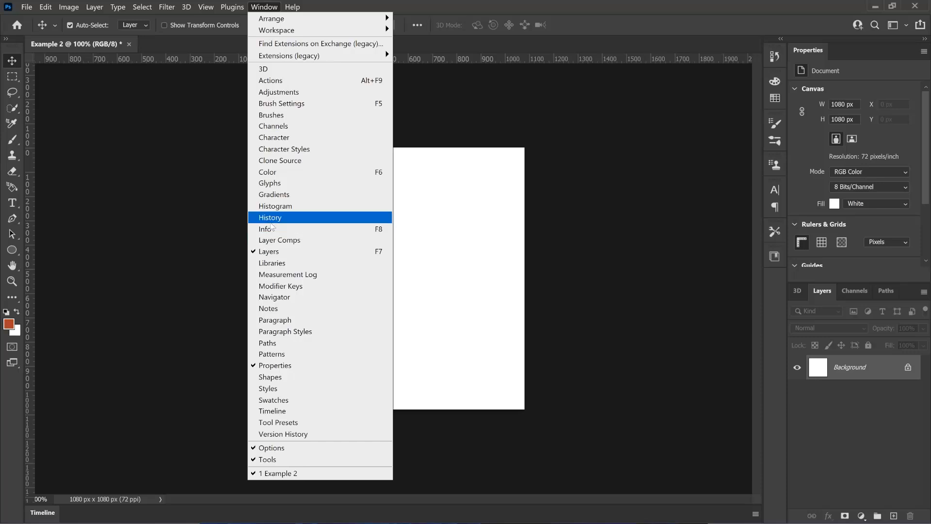
{"action": "left_click", "coordinate": [776, 57]}
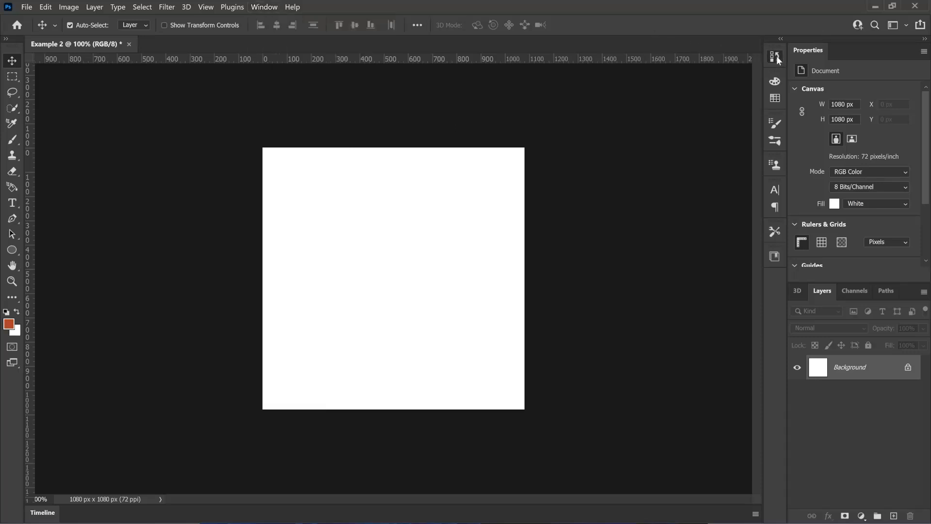
{"action": "left_click", "coordinate": [776, 56]}
{"action": "left_click", "coordinate": [775, 57]}
{"action": "left_click", "coordinate": [776, 81]}
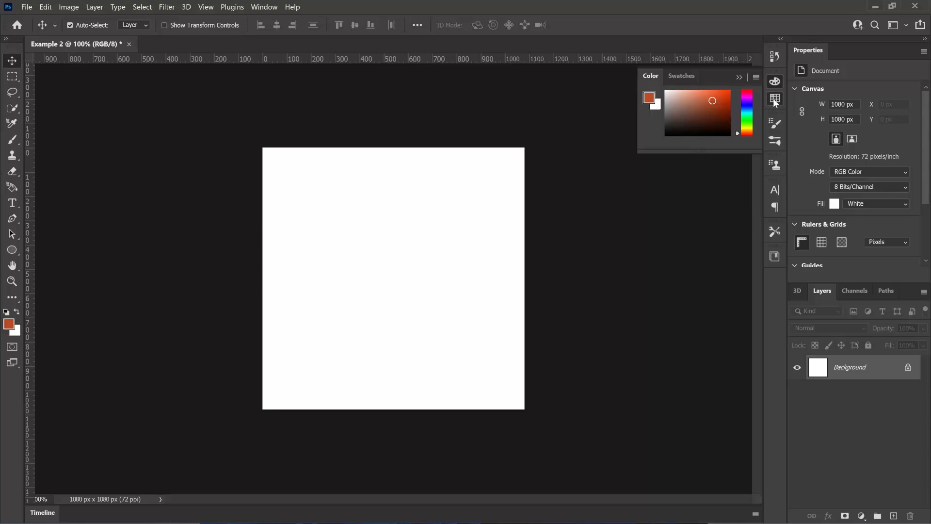
{"action": "left_click", "coordinate": [775, 98]}
Examine the Brush Settings, Brushes and Clone Source panels by expanding each one
{"action": "left_click", "coordinate": [773, 122]}
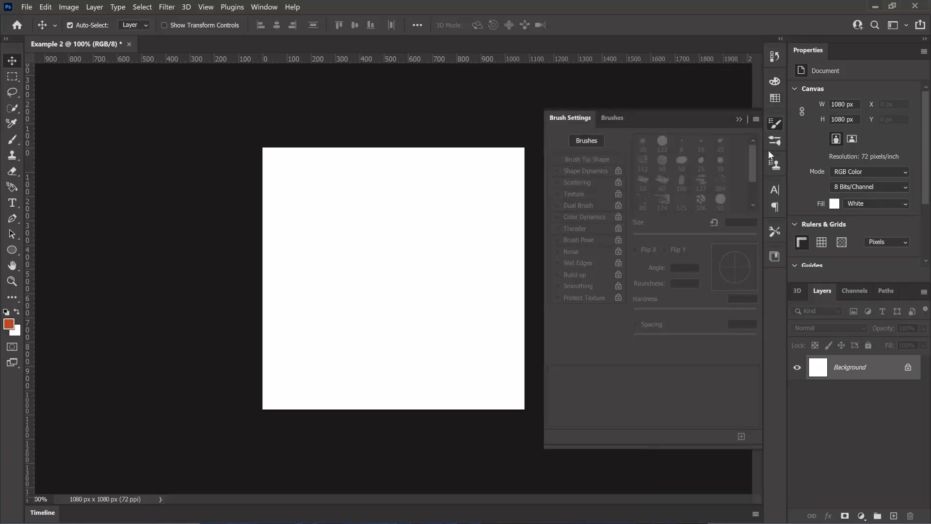
{"action": "left_click", "coordinate": [771, 144]}
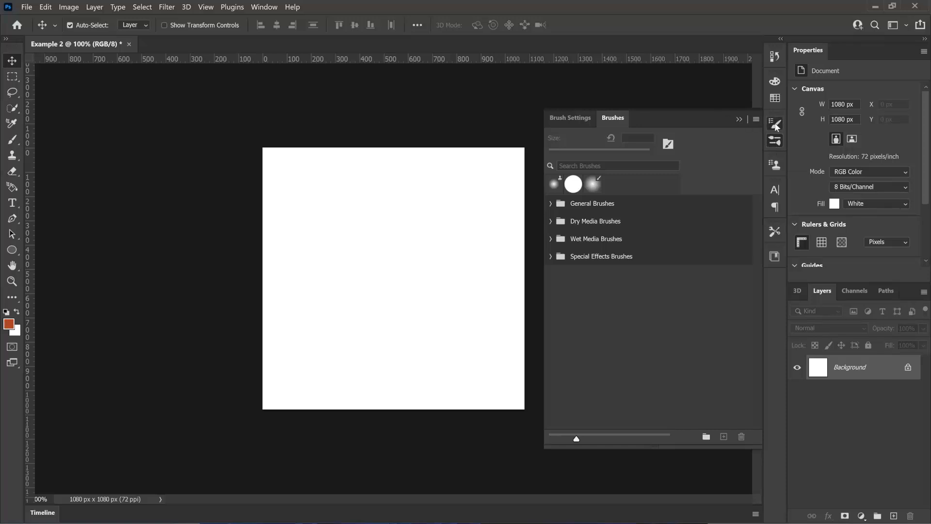
{"action": "left_click", "coordinate": [775, 124]}
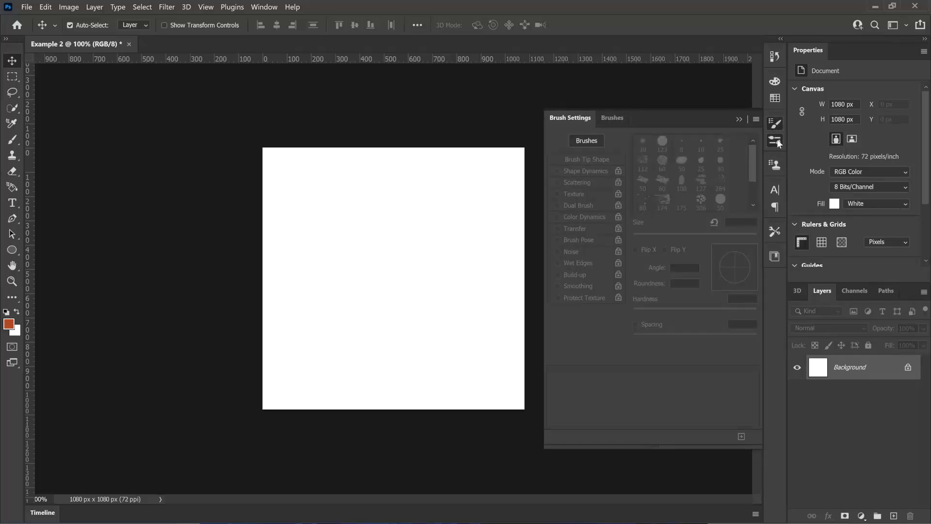
{"action": "left_click", "coordinate": [777, 139]}
{"action": "left_click", "coordinate": [775, 165]}
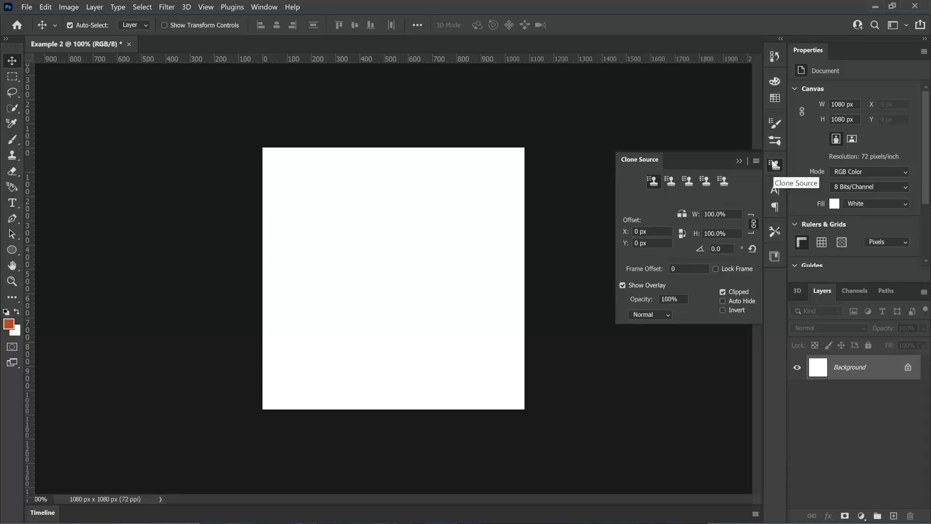
Examine the Character and Paragraph panels by expanding each one
{"action": "left_click", "coordinate": [774, 190]}
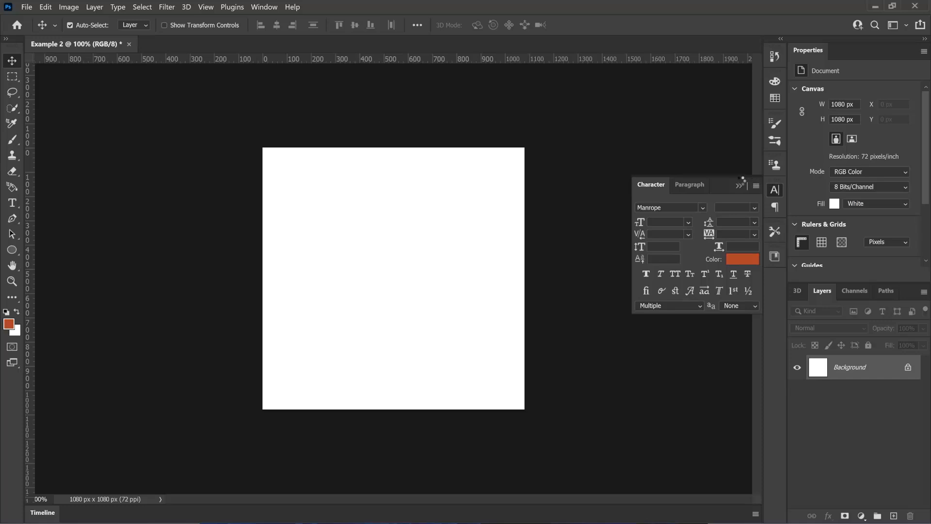
{"action": "left_click", "coordinate": [695, 188]}
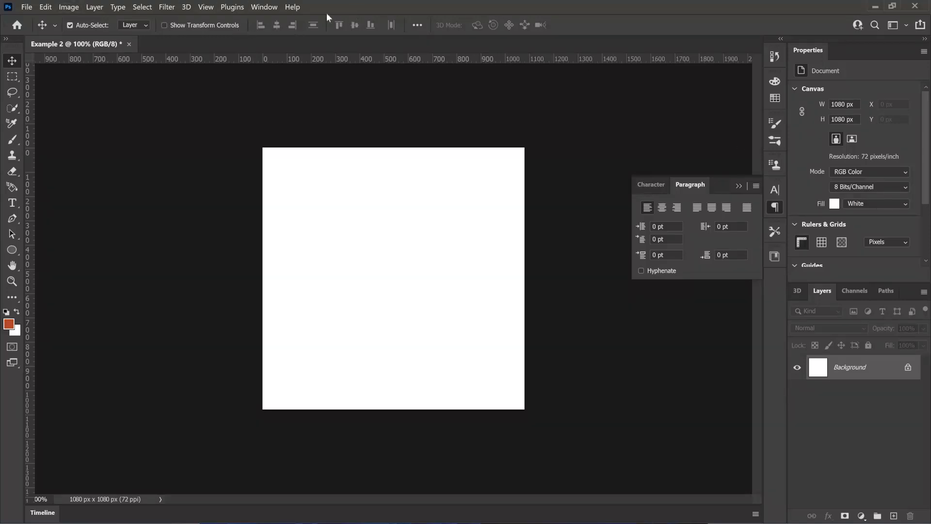
Show the Actions panel and move the Character panel into its group, between History and Actions
{"action": "left_click", "coordinate": [263, 7]}
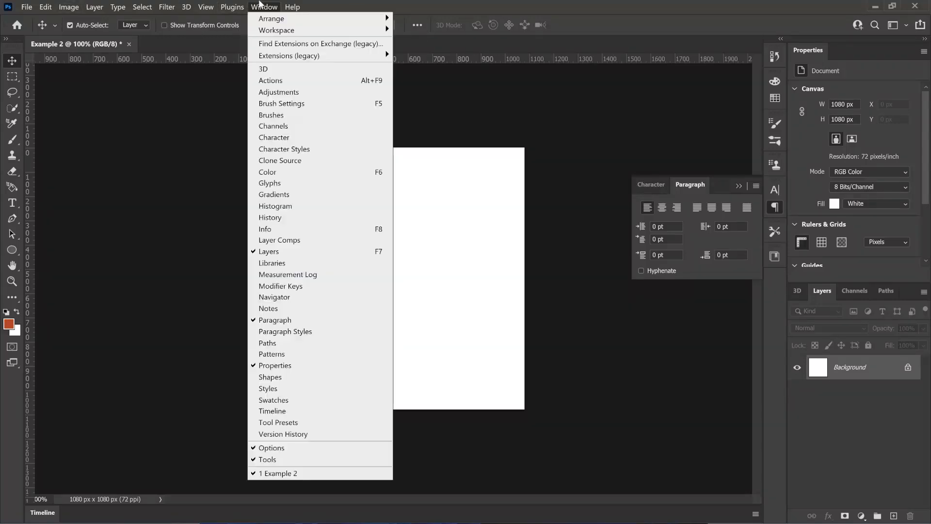
{"action": "left_click", "coordinate": [286, 83]}
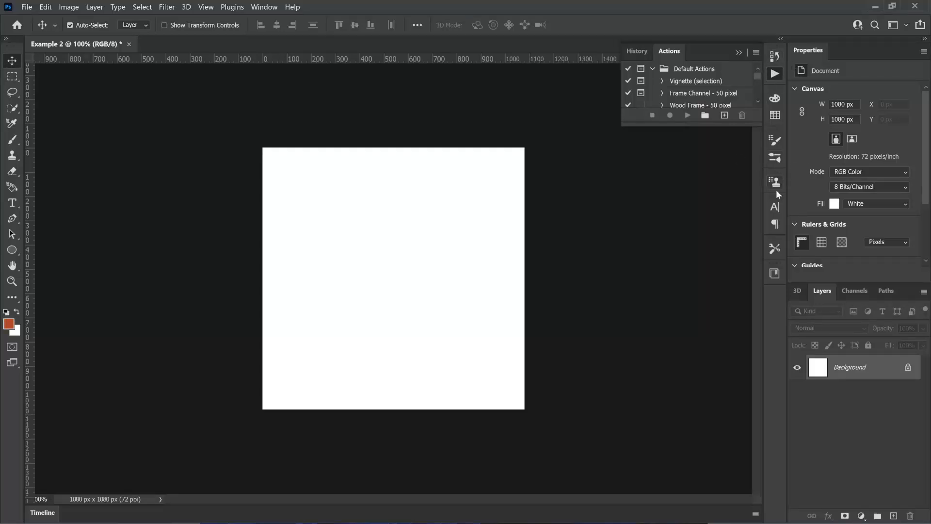
{"action": "left_click_drag", "start_coordinate": [775, 210], "coordinate": [775, 71]}
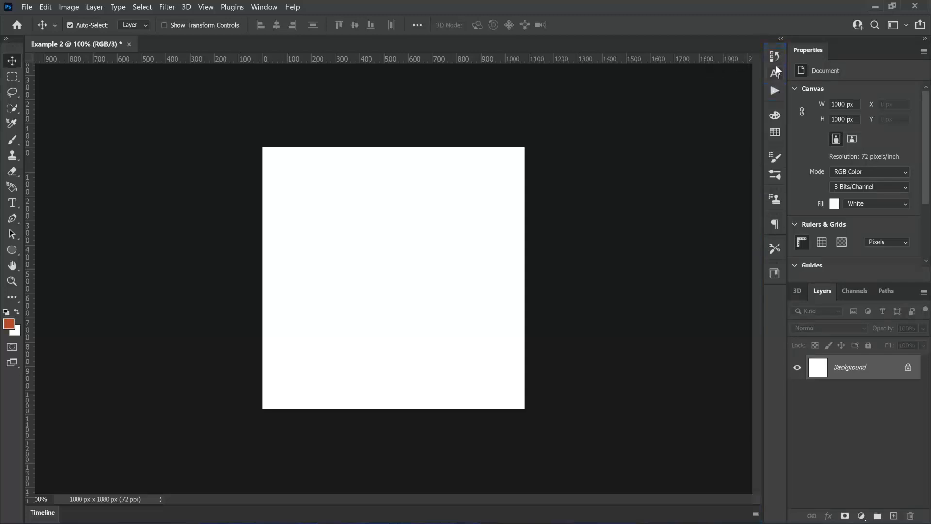
{"action": "left_click", "coordinate": [775, 74]}
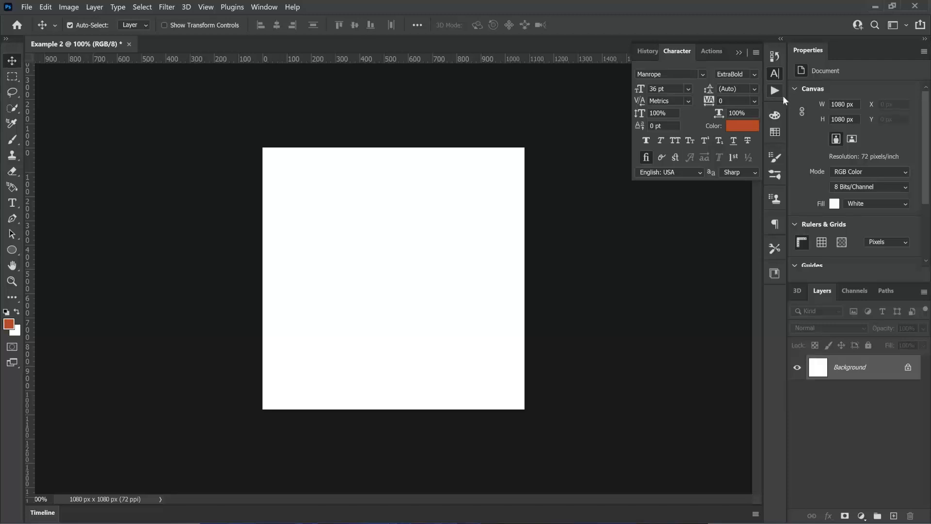
Reorder the collapsed panel group so Character comes before History, and check the order by expanding and collapsing Character
{"action": "left_click", "coordinate": [773, 74]}
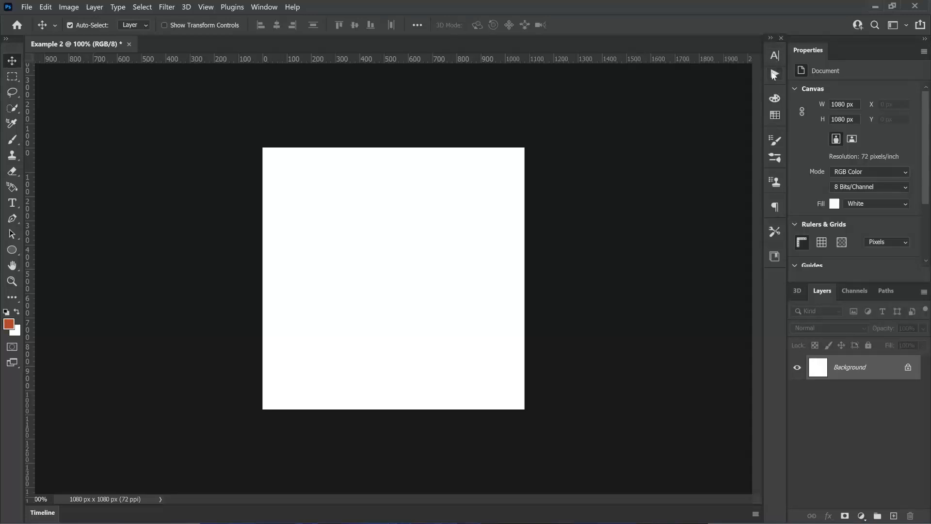
{"action": "left_click", "coordinate": [774, 56]}
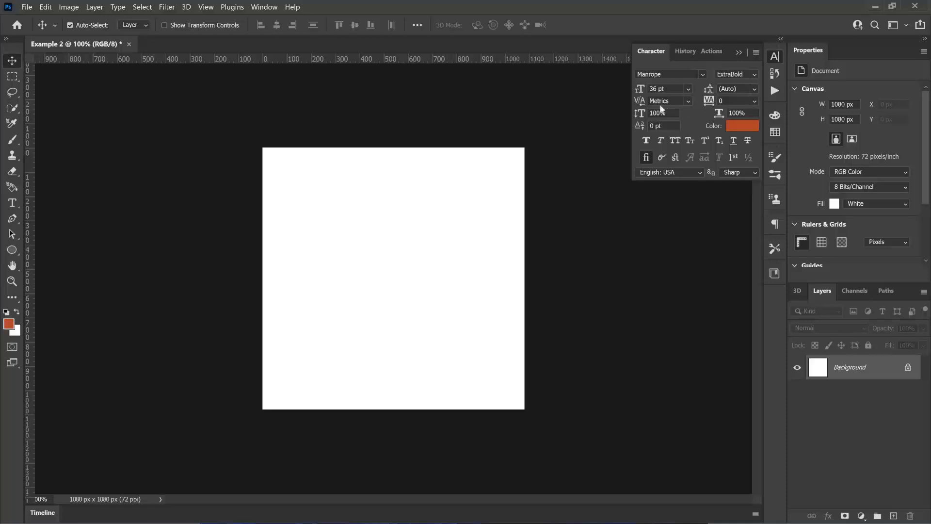
{"action": "left_click", "coordinate": [776, 56]}
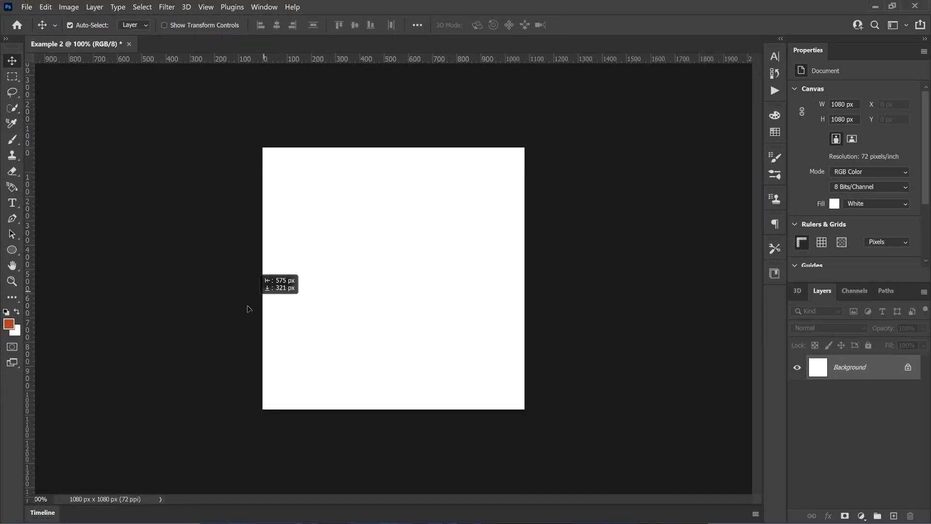
Try to move the locked Background layer on the canvas
{"action": "left_click_drag", "start_coordinate": [248, 309], "coordinate": [678, 291]}
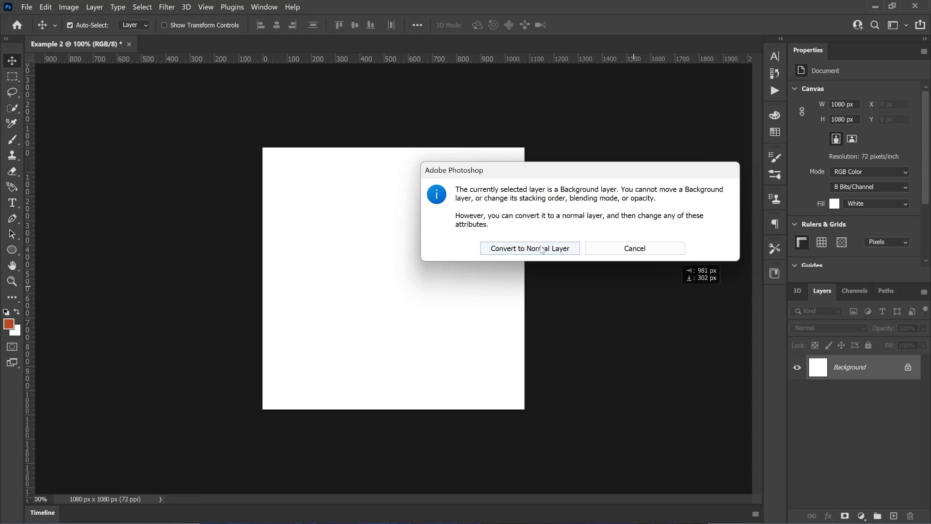
{"action": "left_click", "coordinate": [518, 250]}
{"action": "left_click_drag", "start_coordinate": [385, 253], "coordinate": [235, 179]}
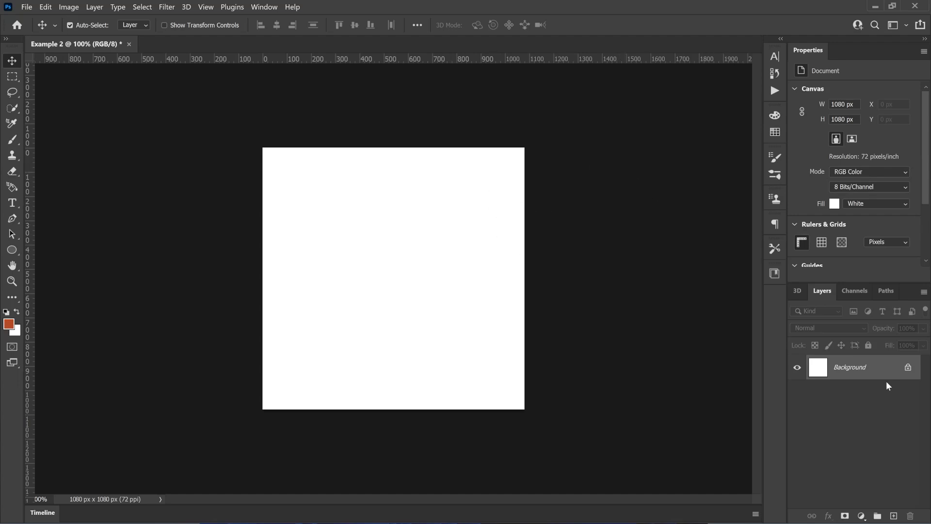
Try unlocking the Background layer and moving it about 81 px to the right, undoing both changes
{"action": "left_click", "coordinate": [907, 367]}
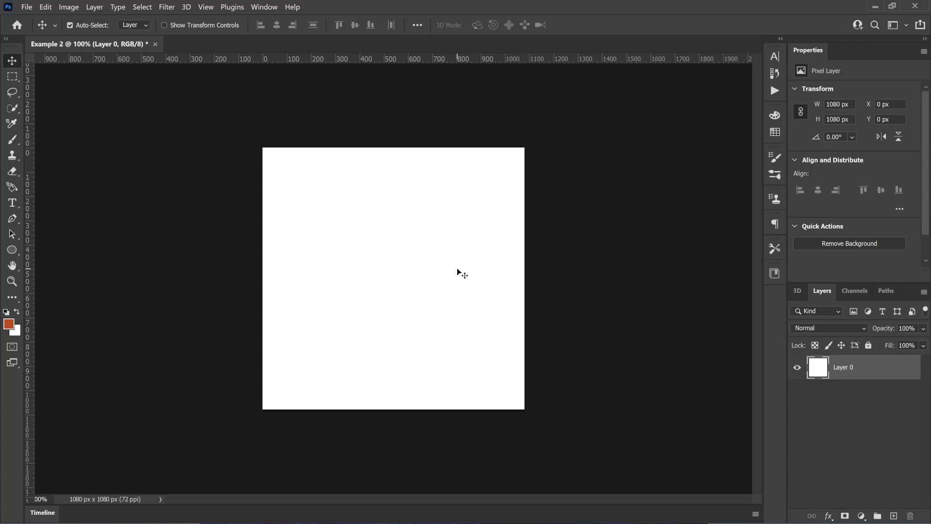
{"action": "left_click_drag", "start_coordinate": [459, 270], "coordinate": [483, 269]}
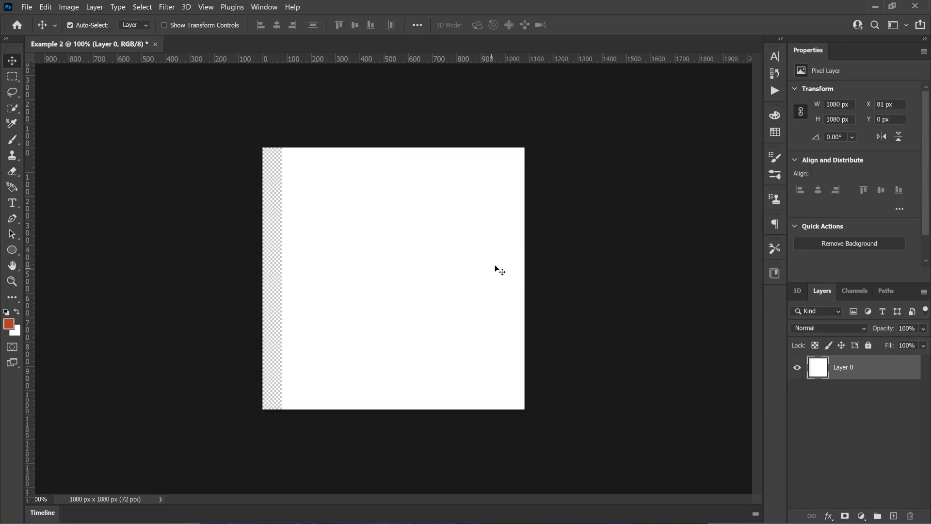
{"action": "key", "text": "ctrl+z"}
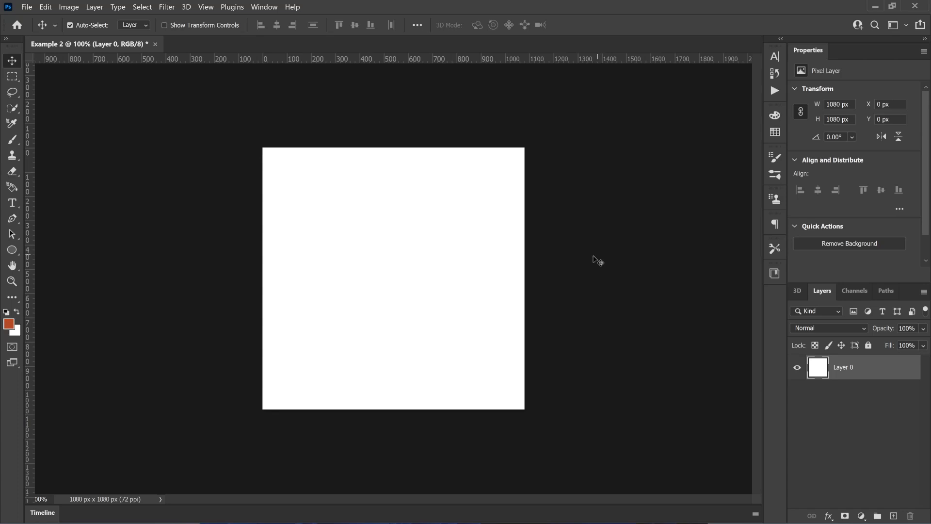
{"action": "key", "text": "ctrl+z"}
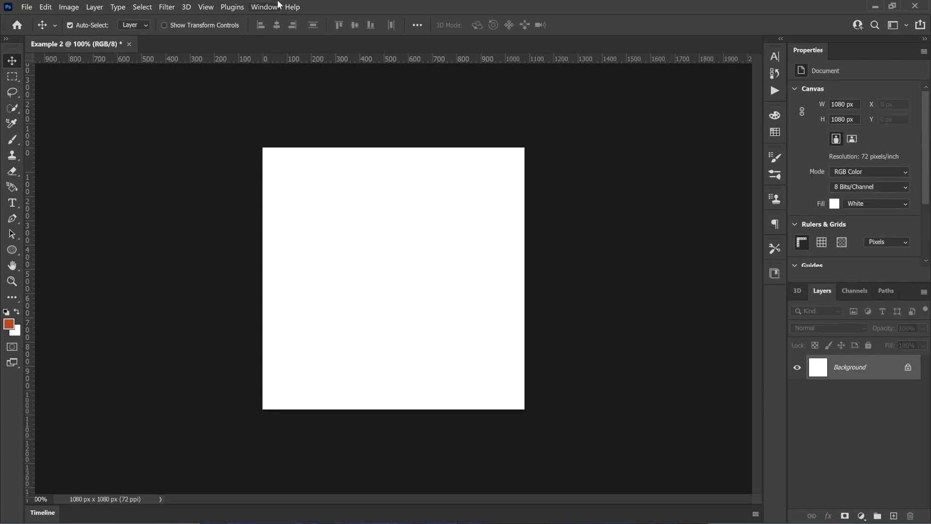
{"action": "left_click", "coordinate": [273, 8]}
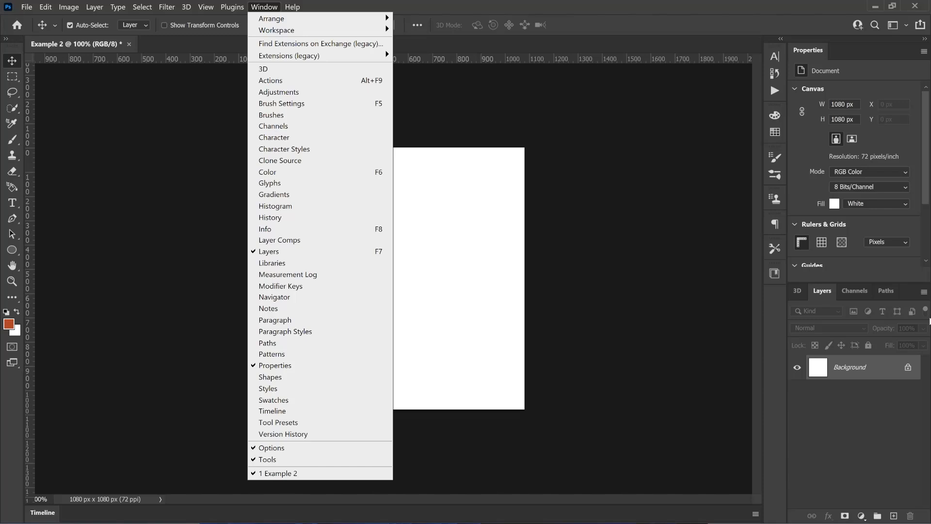
{"action": "left_click", "coordinate": [13, 185]}
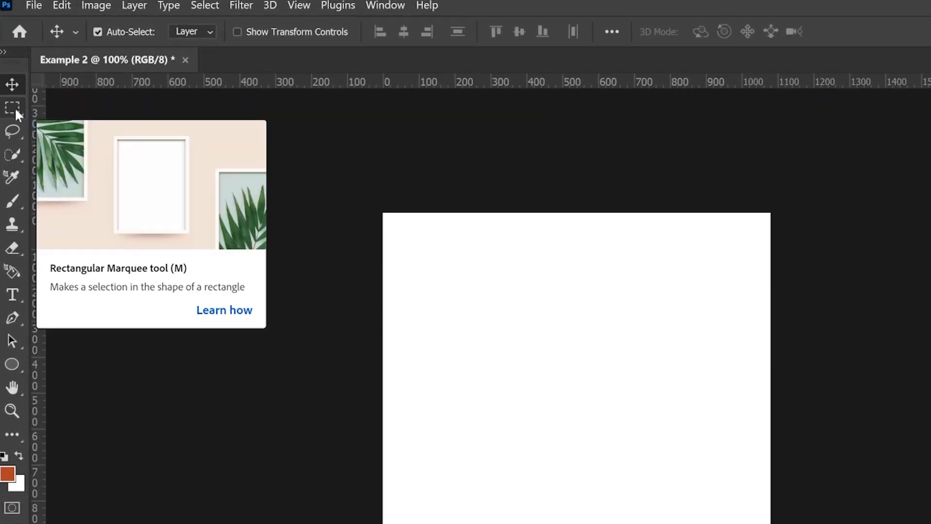
Activate the Rectangular Marquee tool and look over its tool presets and marquee variants
{"action": "left_click", "coordinate": [14, 108]}
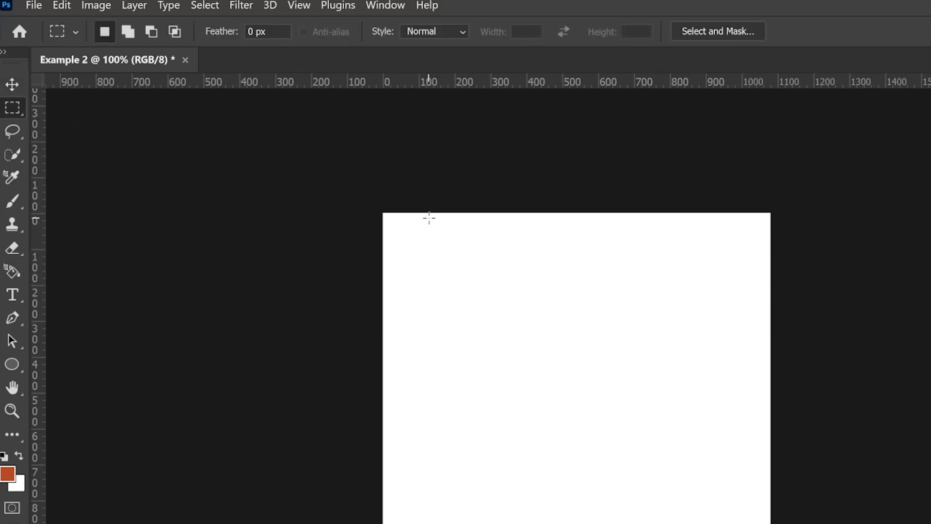
{"action": "left_click", "coordinate": [75, 32]}
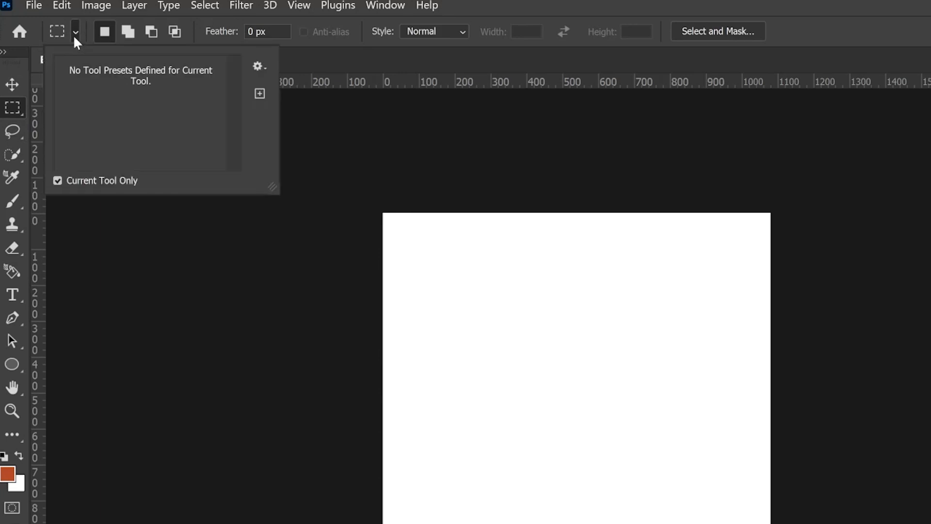
{"action": "left_click", "coordinate": [73, 34]}
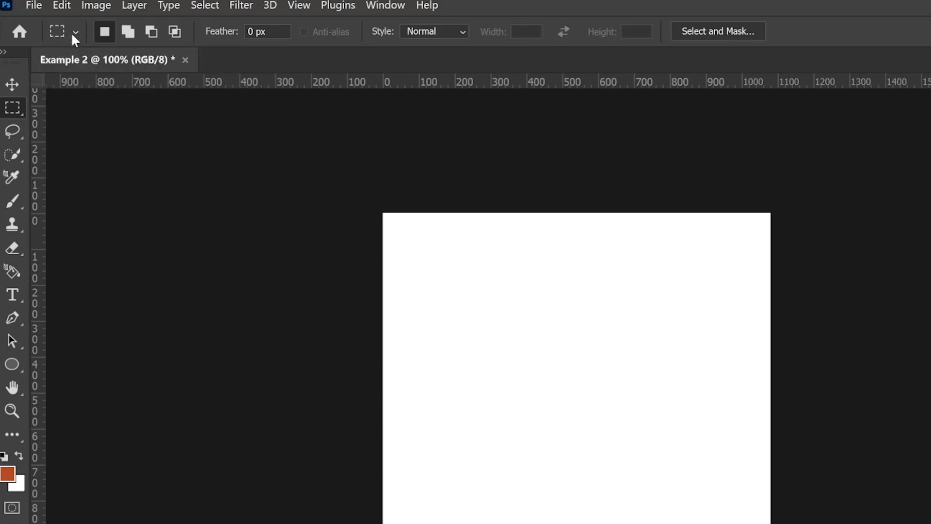
{"action": "right_click", "coordinate": [11, 108]}
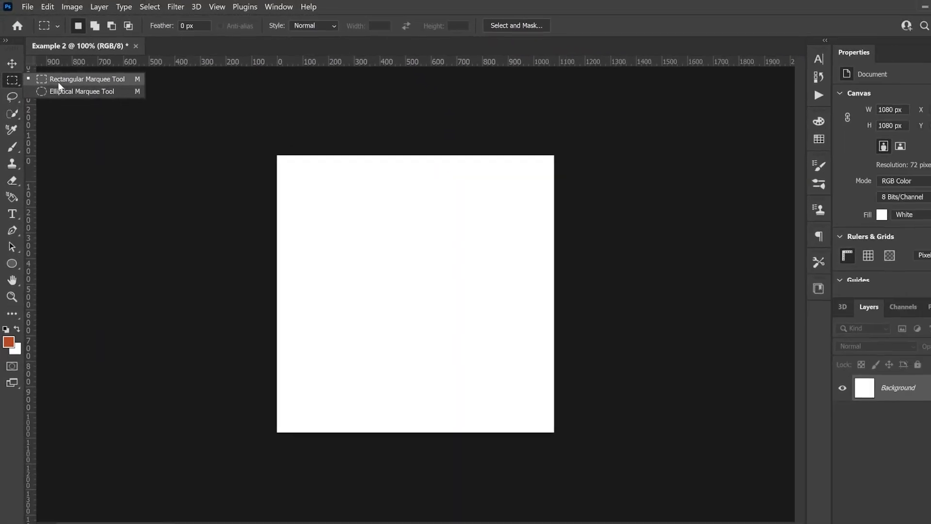
{"action": "left_click", "coordinate": [59, 81]}
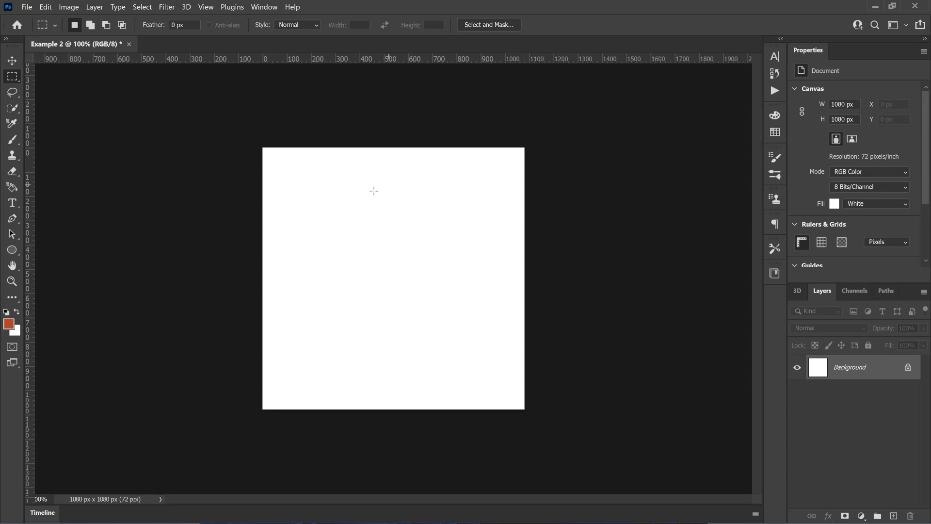
Select a rectangle about 459 × 338 px in the canvas's upper-left area and try to delete it from the locked Background
{"action": "left_click_drag", "start_coordinate": [313, 185], "coordinate": [424, 268]}
{"action": "key", "text": "shift+BackSpace"}
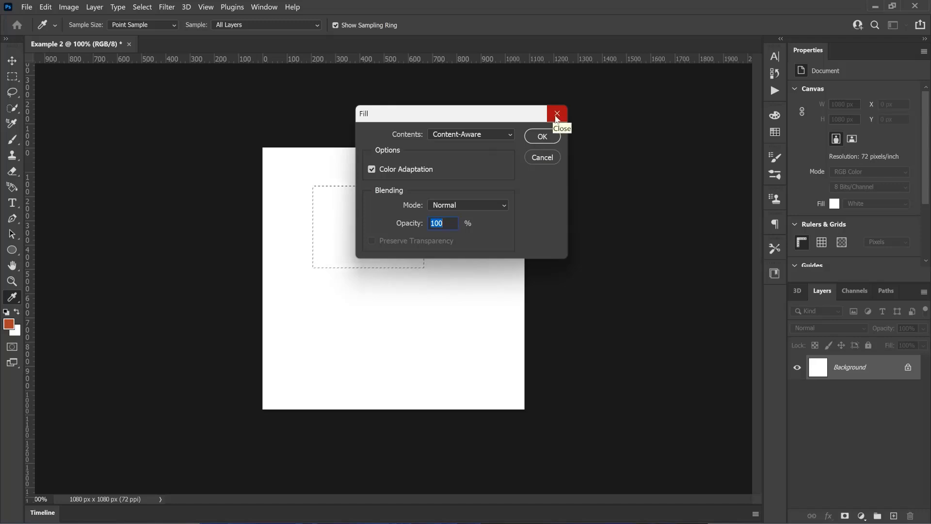
{"action": "left_click", "coordinate": [556, 116]}
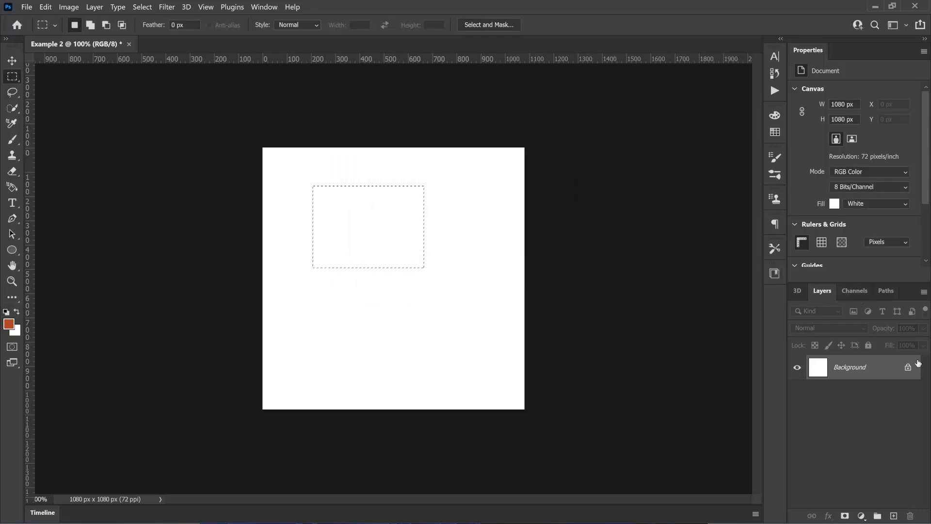
Unlock the Background layer and delete the selected rectangle from it, clearing the selection
{"action": "left_click", "coordinate": [906, 368]}
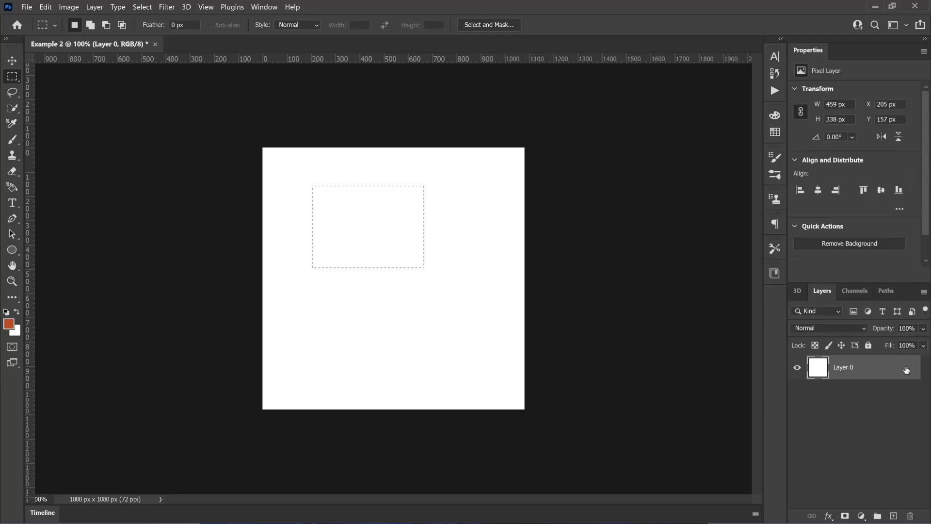
{"action": "key", "text": "Delete"}
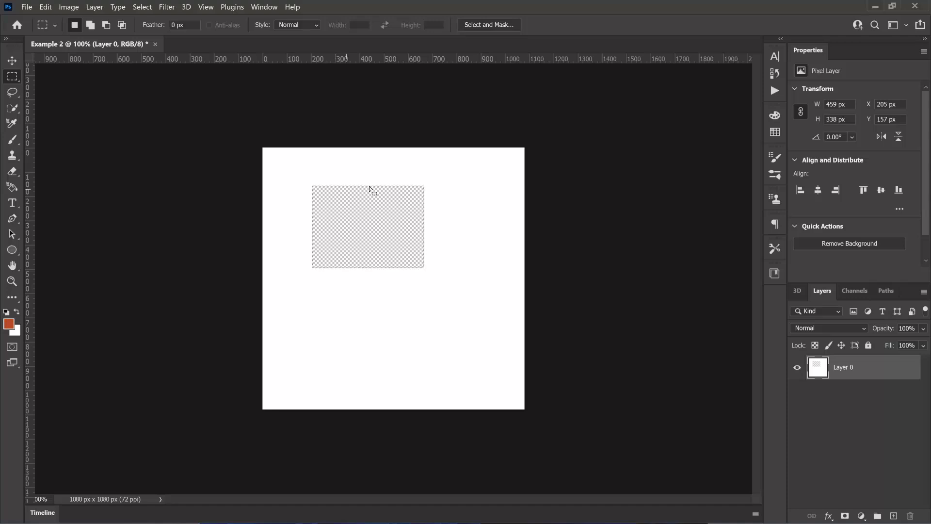
{"action": "left_click", "coordinate": [409, 208]}
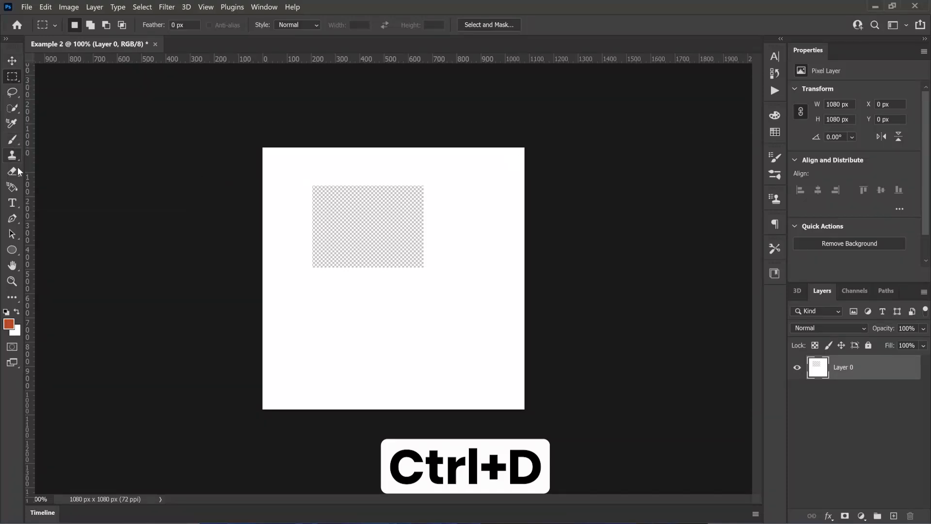
Draw a circle about 148 px wide inside the transparent rectangle, with no stroke and a purple fill
{"action": "left_click", "coordinate": [12, 250]}
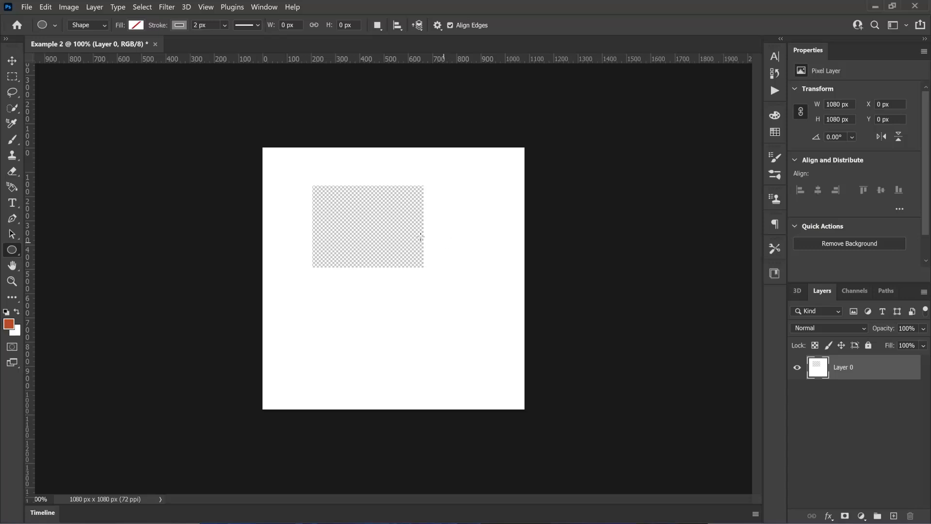
{"action": "left_click_drag", "start_coordinate": [344, 207], "coordinate": [379, 244]}
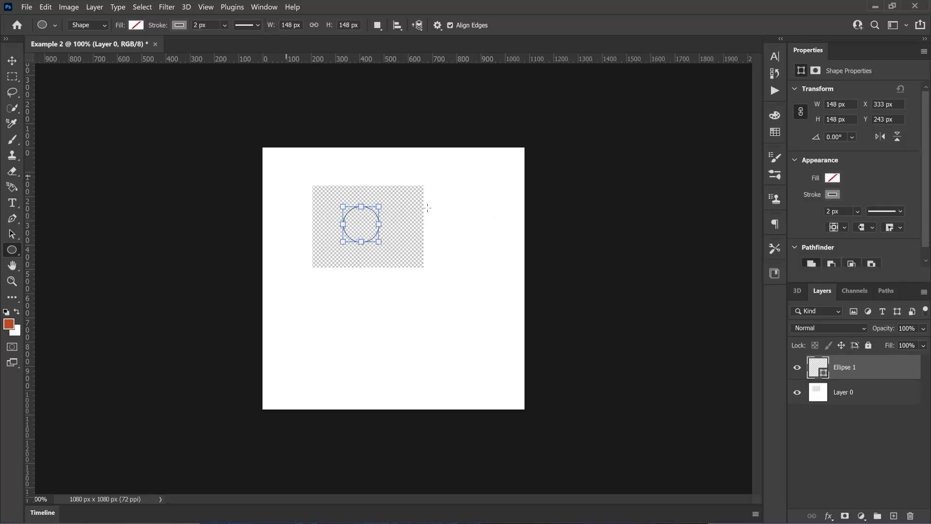
{"action": "left_click", "coordinate": [830, 194]}
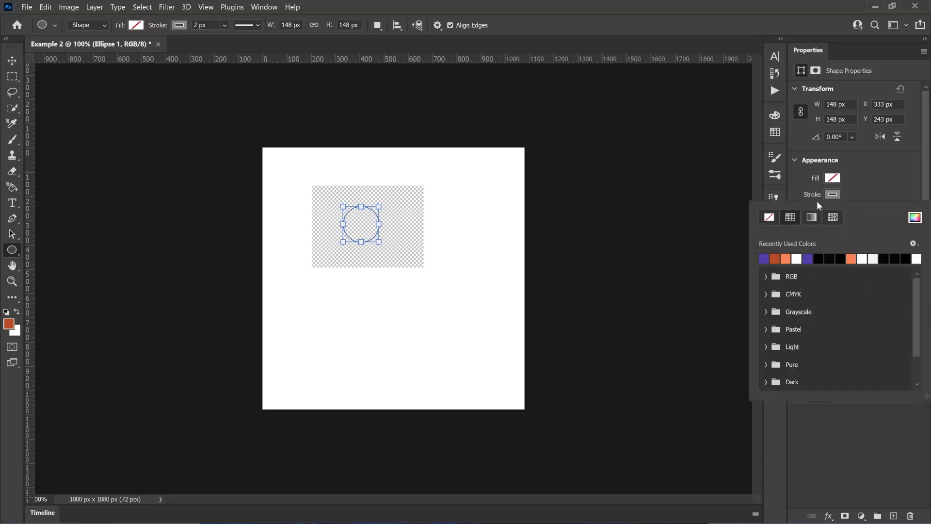
{"action": "left_click", "coordinate": [769, 217]}
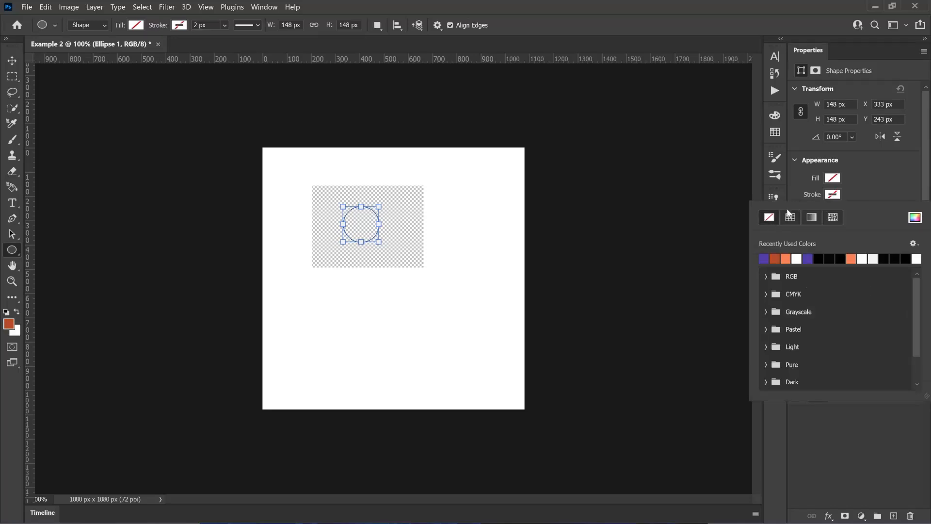
{"action": "left_click", "coordinate": [830, 178]}
{"action": "left_click", "coordinate": [769, 240]}
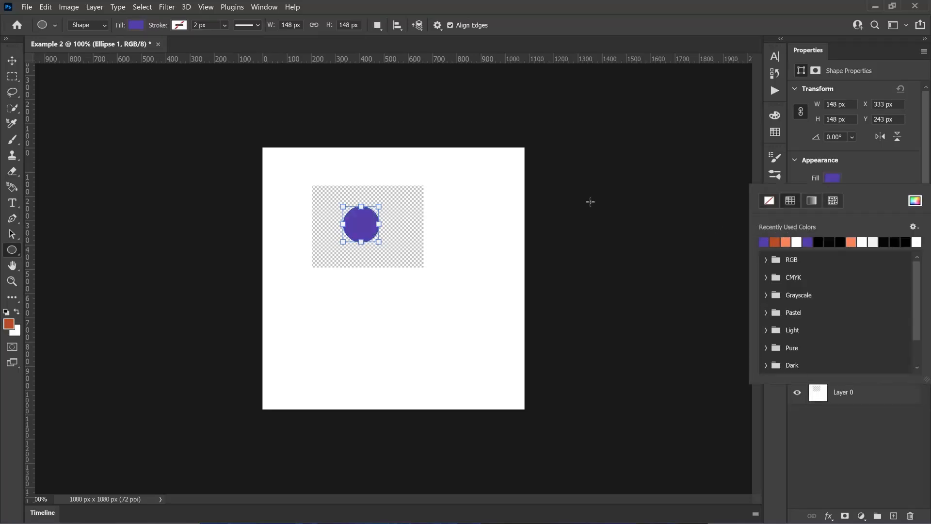
Move the purple circle to about X 430 px, Y 213 px and display its distances to the canvas edges
{"action": "left_click", "coordinate": [12, 61]}
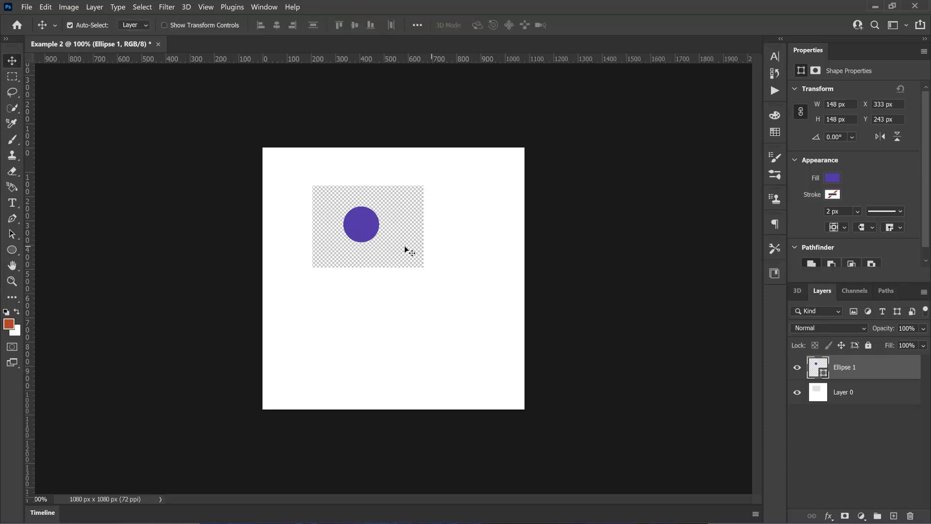
{"action": "left_click_drag", "start_coordinate": [365, 229], "coordinate": [389, 221]}
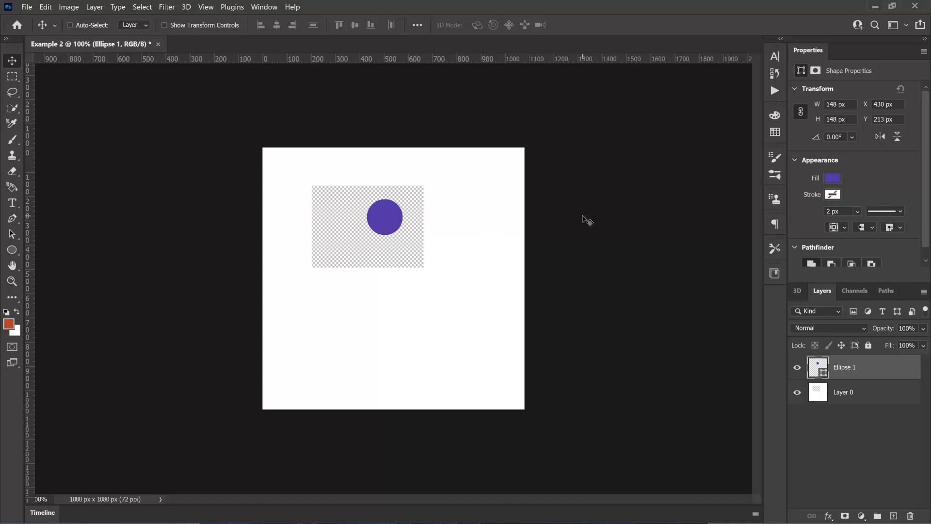
{"action": "key", "text": "ctrl"}
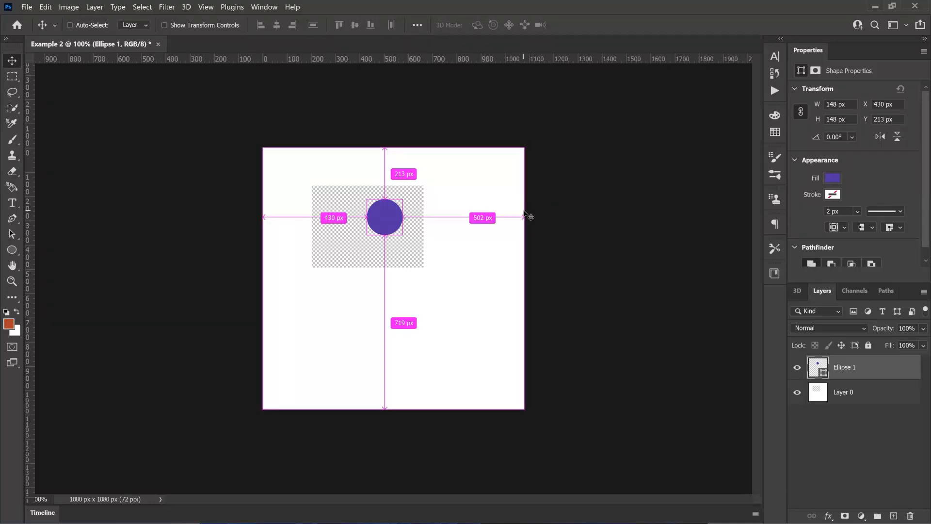
Undo the purple circle and the rectangle's deletion, restoring the rectangular selection on the unlocked layer
{"action": "key", "text": "ctrl+z"}
{"action": "key", "text": "ctrl+z"}
{"action": "key", "text": "ctrl+z"}
{"action": "key", "text": "ctrl+z"}
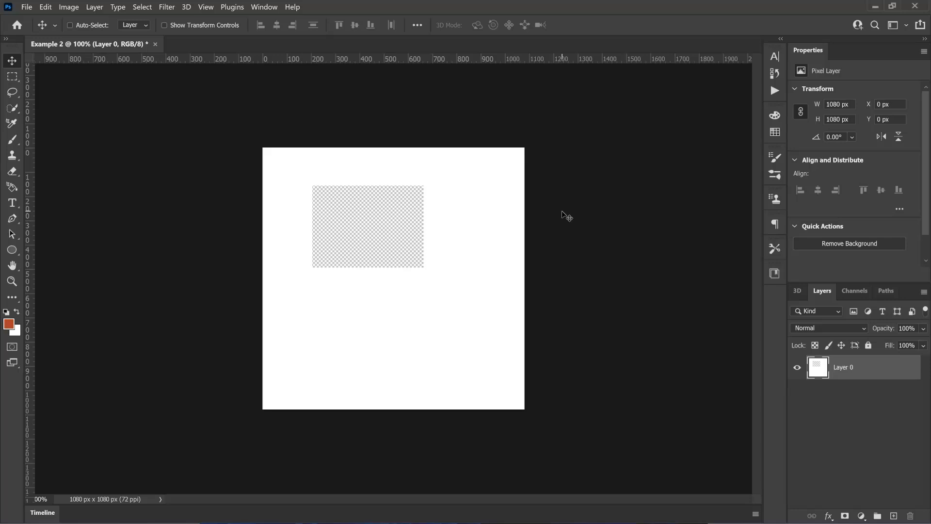
{"action": "key", "text": "ctrl+z"}
{"action": "key", "text": "ctrl+z"}
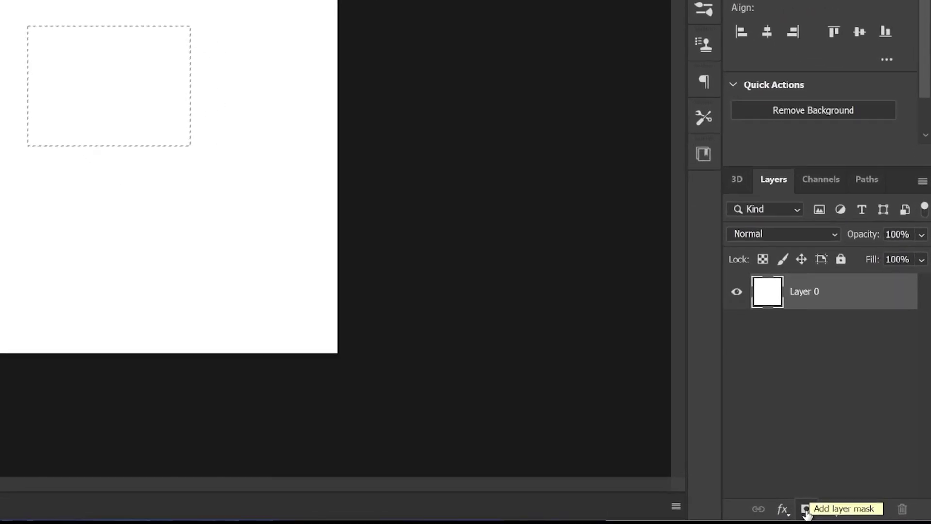
Add a layer mask showing only the selected rectangle, undo it, and add an inverted mask hiding the rectangle instead
{"action": "left_click", "coordinate": [804, 510]}
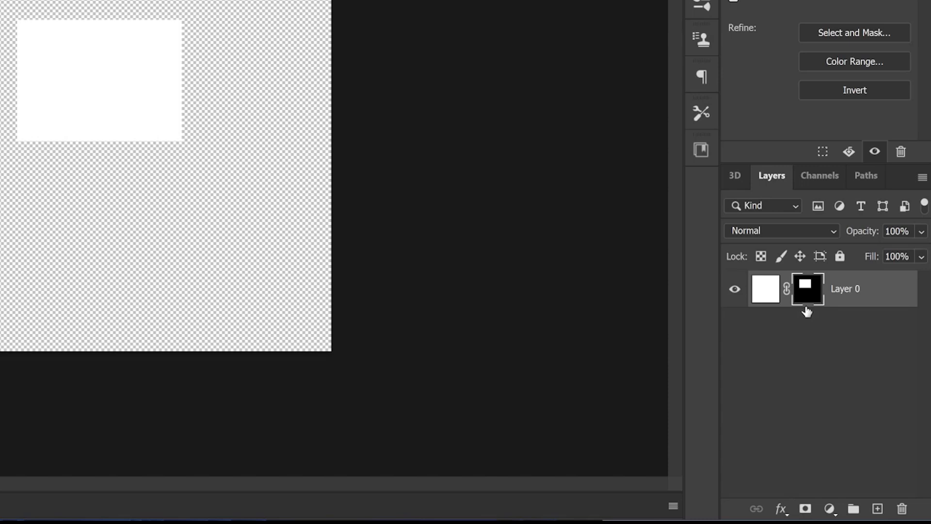
{"action": "key", "text": "ctrl+z"}
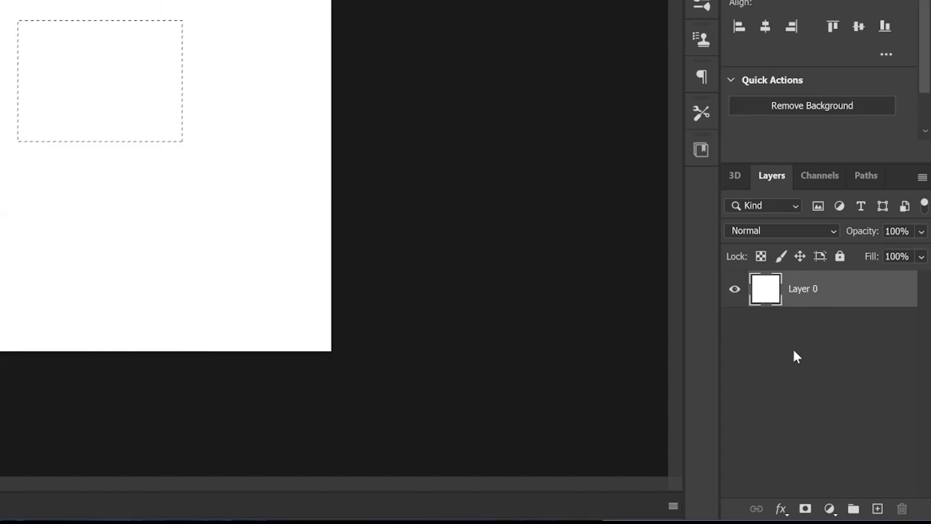
{"action": "left_click", "coordinate": [805, 509]}
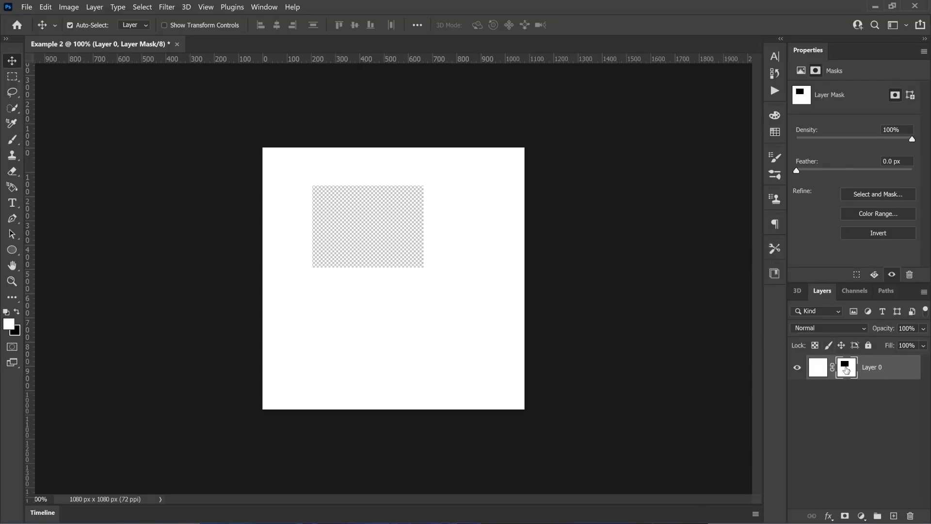
{"action": "left_click", "coordinate": [847, 371], "text": "alt"}
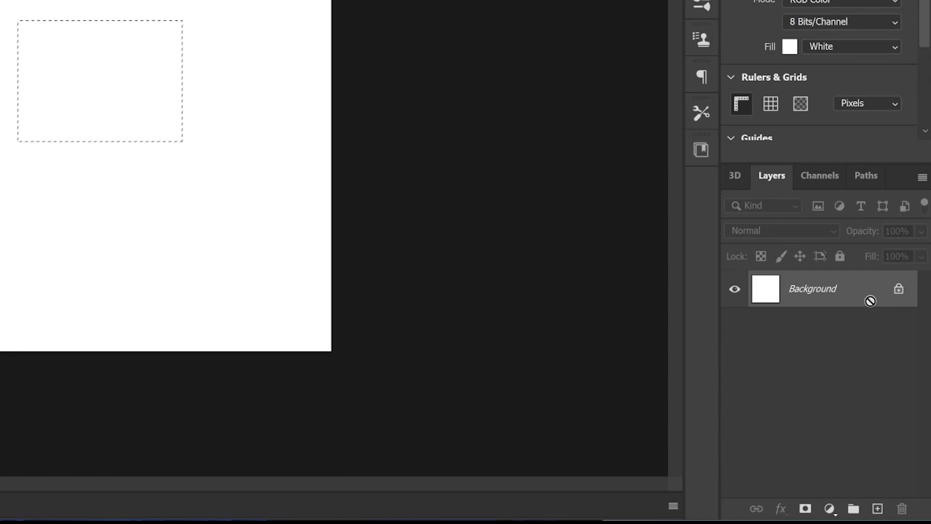
Unlock the Background layer and hide the selected rectangle with an inverted layer mask, then undo these changes
{"action": "left_click", "coordinate": [899, 289]}
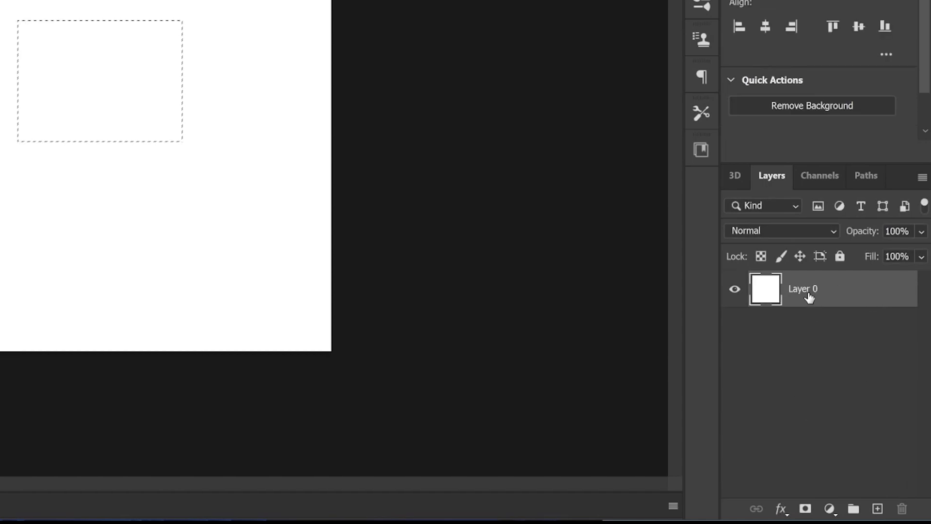
{"action": "left_click", "coordinate": [806, 508], "text": "alt"}
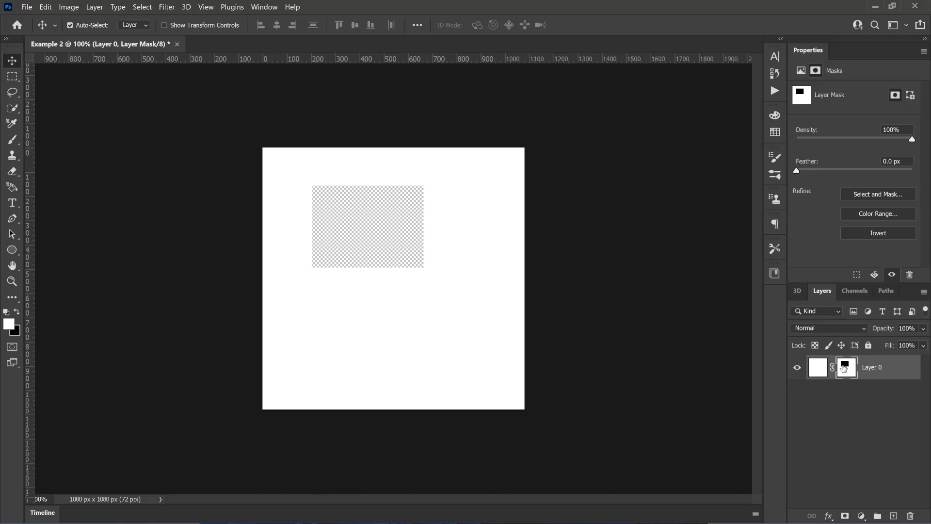
{"action": "left_click", "coordinate": [848, 371], "text": "shift"}
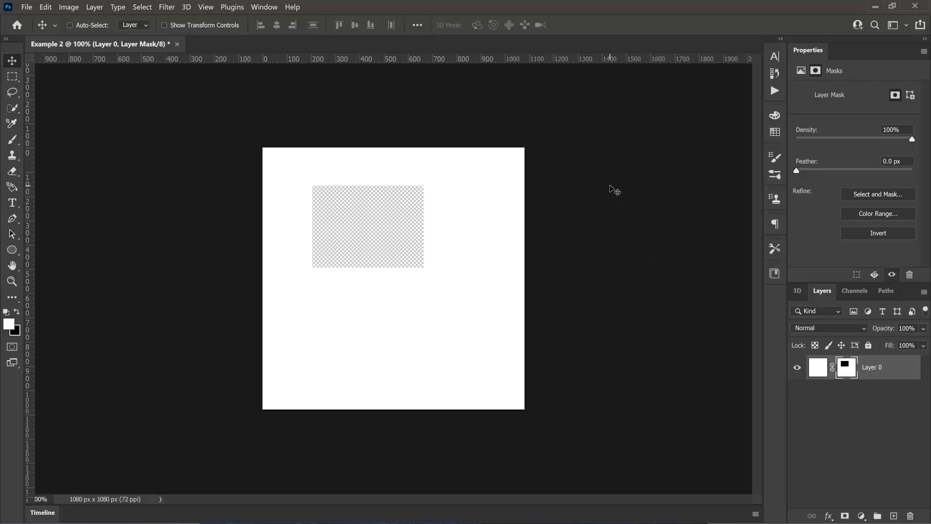
{"action": "key", "text": "ctrl+z"}
{"action": "key", "text": "ctrl+z"}
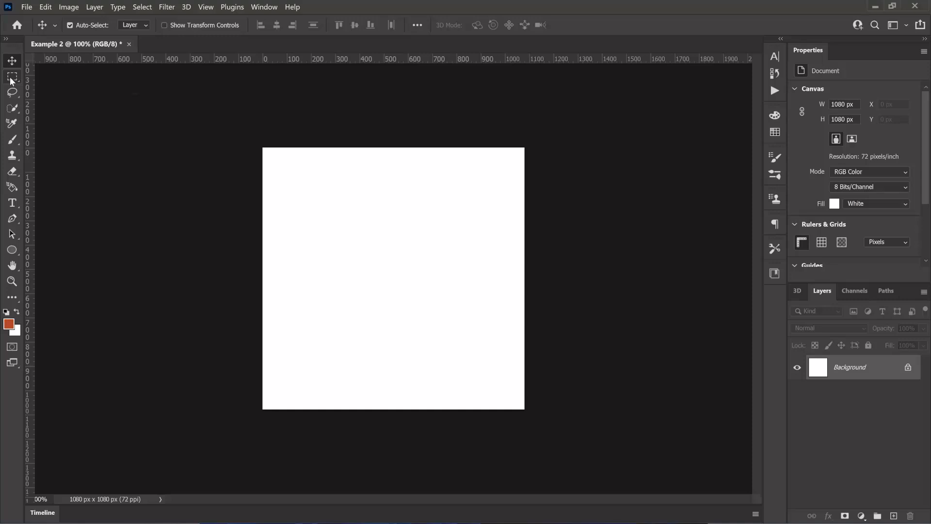
Unlock the Background and delete an elliptical selection about 455 × 434 px from the canvas's upper-middle area, clearing the selection
{"action": "left_click", "coordinate": [11, 78]}
{"action": "left_click", "coordinate": [56, 86]}
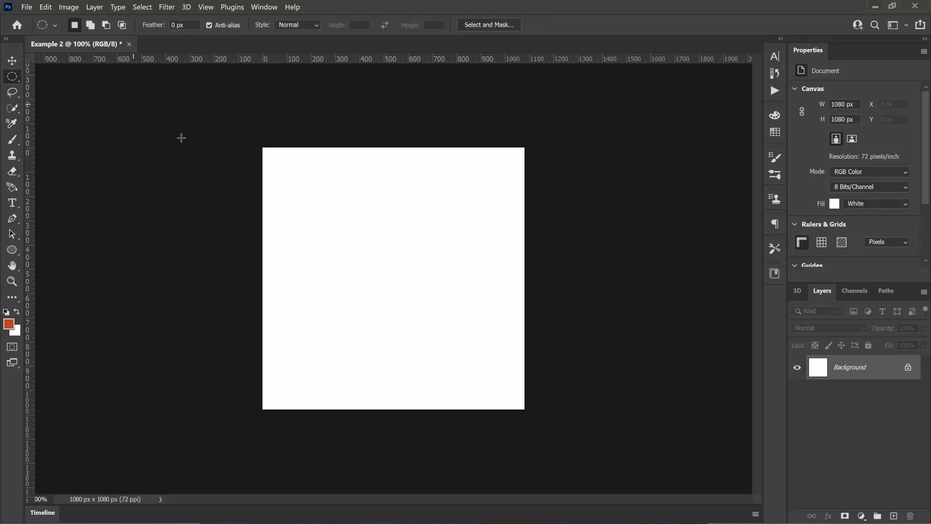
{"action": "mouse_move", "coordinate": [340, 205]}
{"action": "left_mouse_down"}
{"action": "mouse_move", "coordinate": [507, 324]}
{"action": "mouse_move", "coordinate": [459, 311]}
{"action": "mouse_move", "coordinate": [442, 318]}
{"action": "mouse_move", "coordinate": [451, 310]}
{"action": "left_mouse_up"}
{"action": "left_click", "coordinate": [908, 368]}
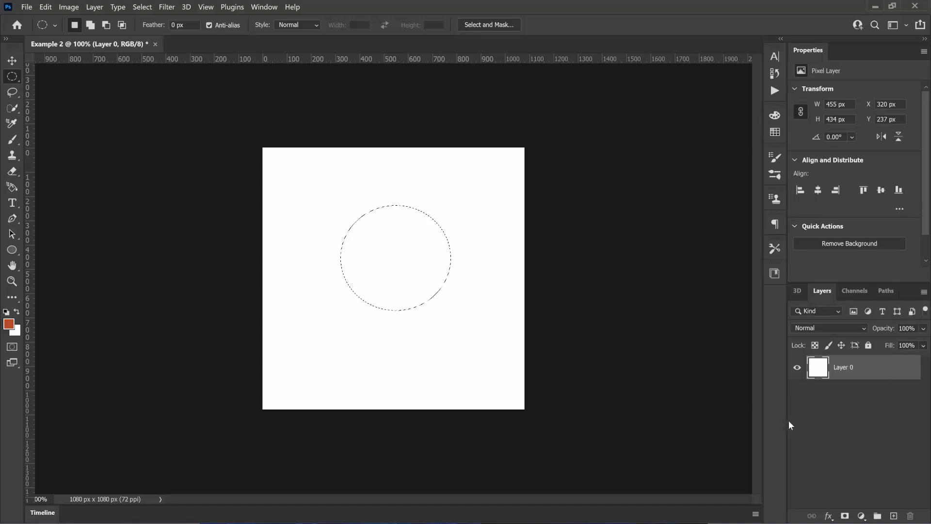
{"action": "key", "text": "Delete"}
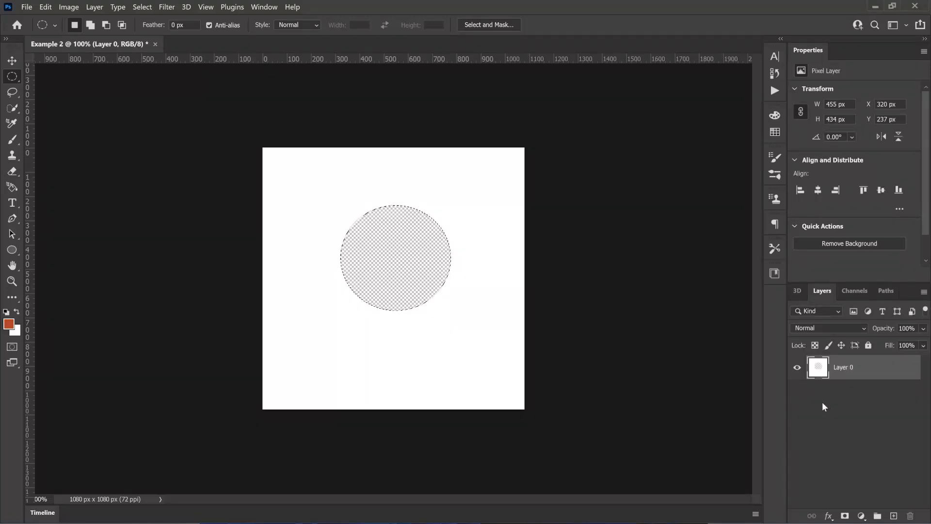
{"action": "key", "text": "ctrl+d"}
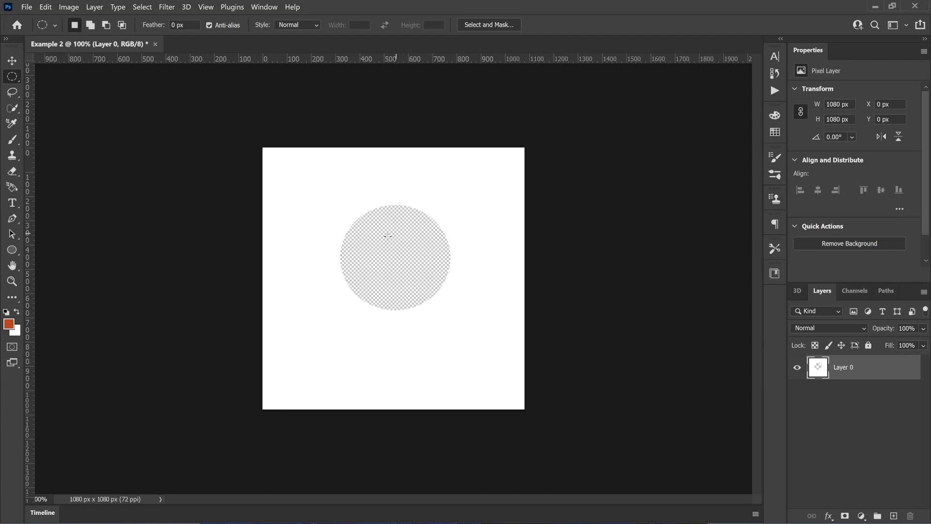
Undo the elliptical cut-out and the layer unlocking, and switch back to the Rectangular Marquee tool
{"action": "key", "text": "ctrl+z"}
{"action": "key", "text": "ctrl+z"}
{"action": "key", "text": "ctrl+z"}
{"action": "key", "text": "ctrl+z"}
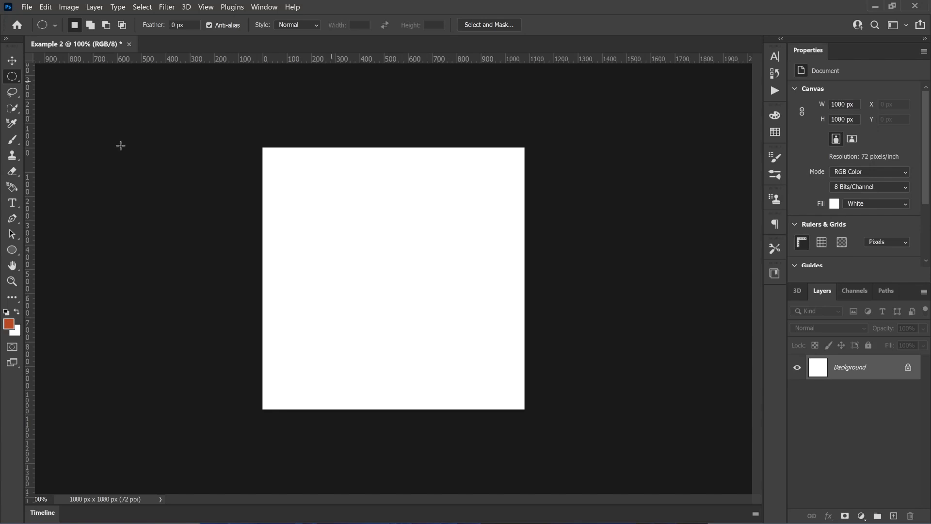
{"action": "right_click", "coordinate": [13, 77]}
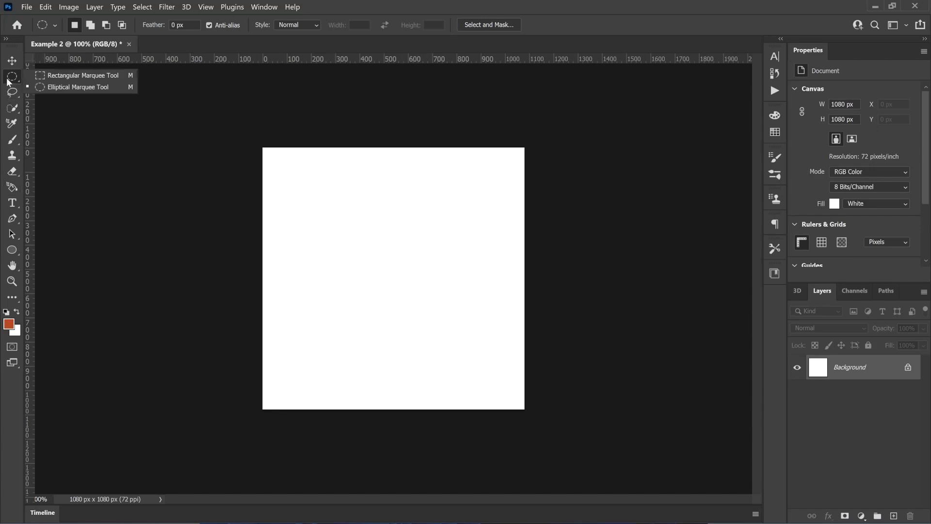
{"action": "left_click", "coordinate": [54, 76]}
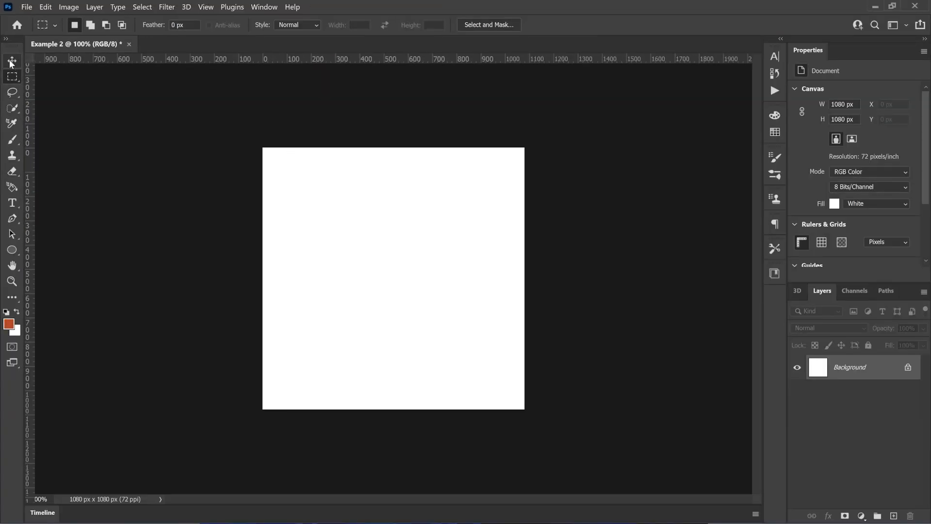
Place html-css-collage-concept-with-hacker as an embedded image and scale it to 91.67% to fill the canvas height
{"action": "key", "text": "v"}
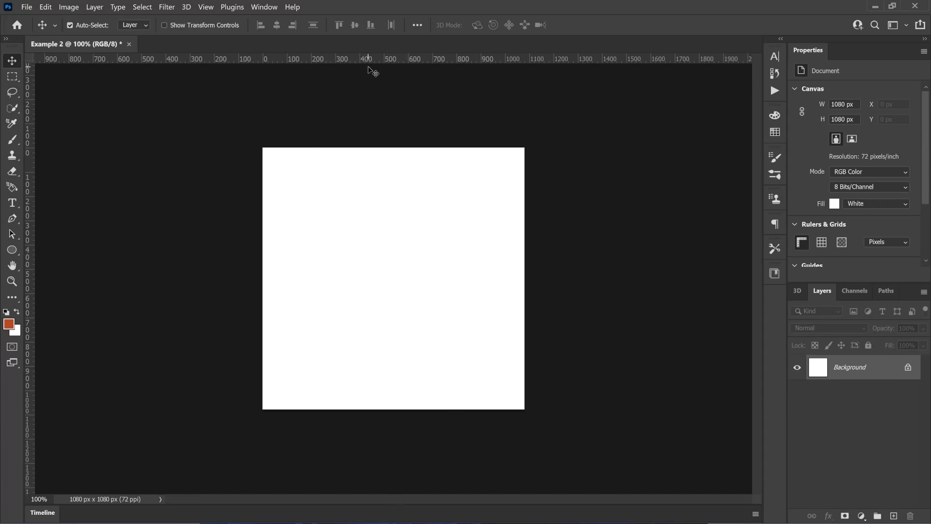
{"action": "left_click", "coordinate": [26, 6]}
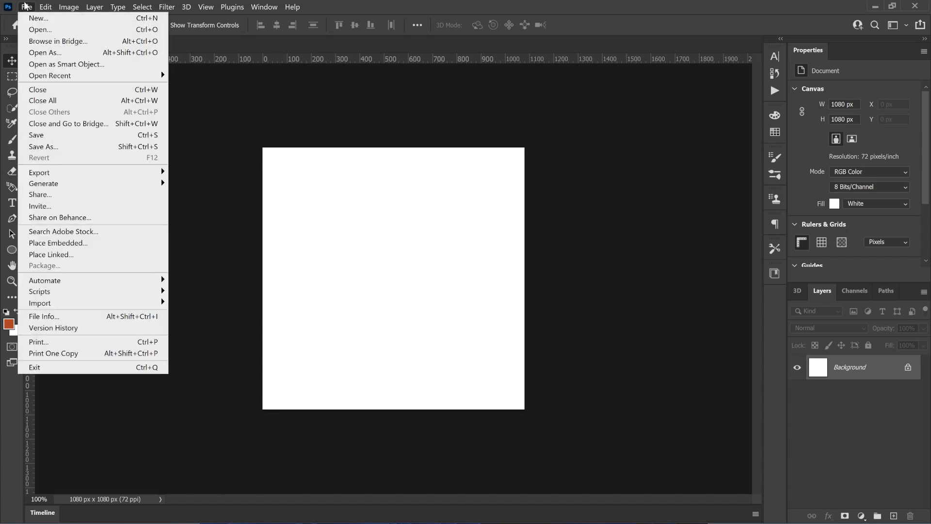
{"action": "left_click", "coordinate": [133, 242]}
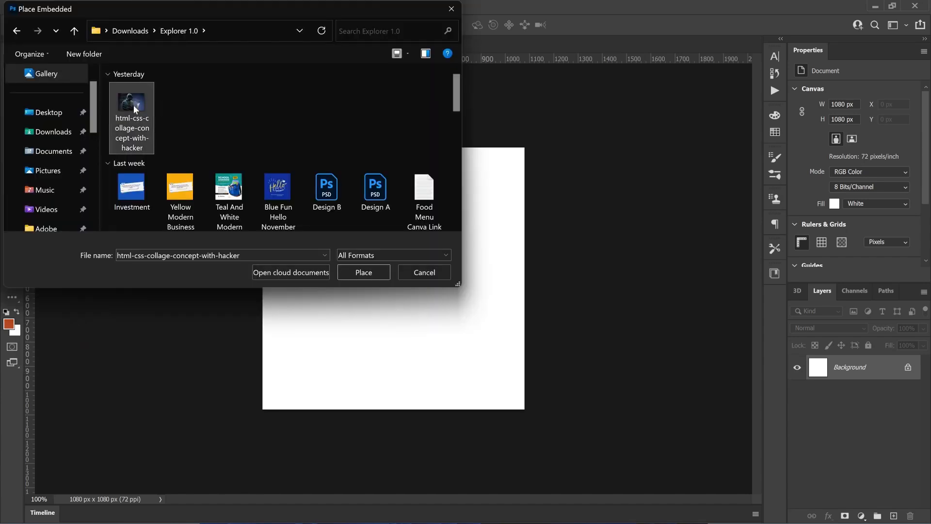
{"action": "left_click", "coordinate": [365, 272]}
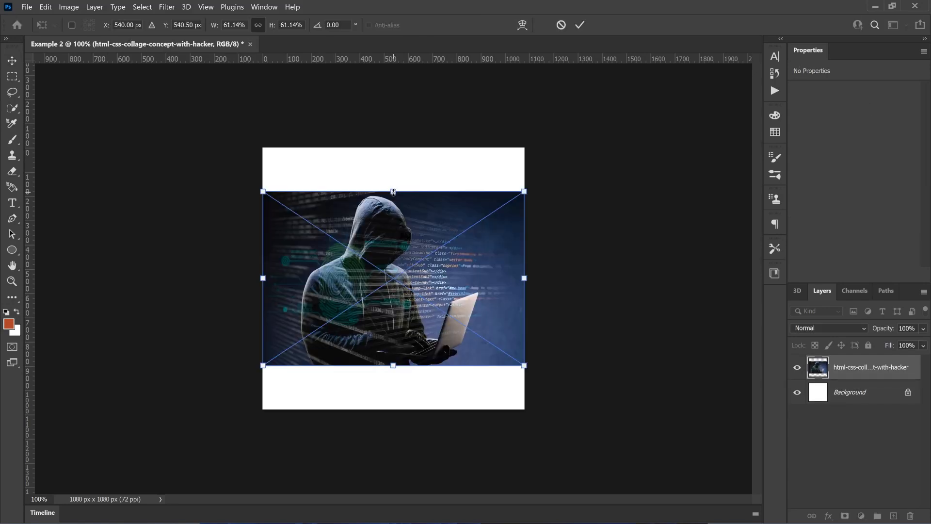
{"action": "left_click_drag", "start_coordinate": [394, 193], "coordinate": [406, 150]}
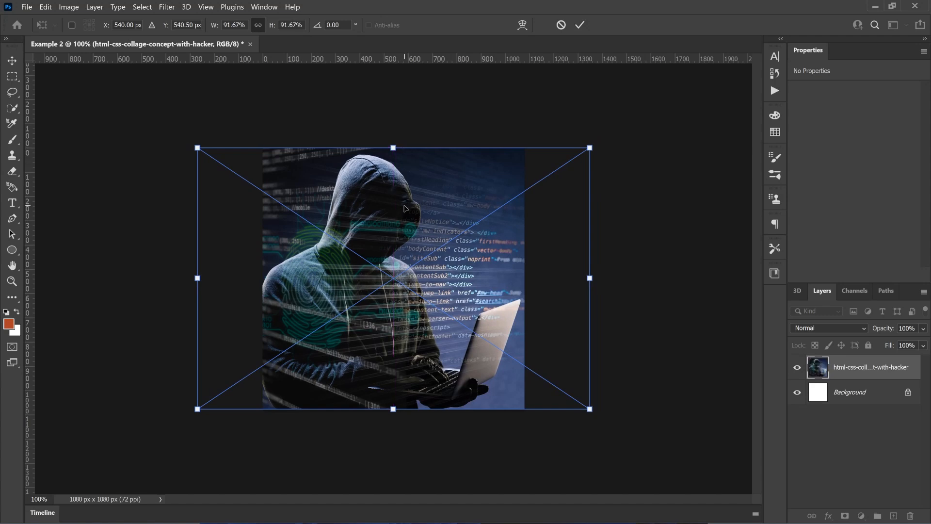
{"action": "key", "text": "Return"}
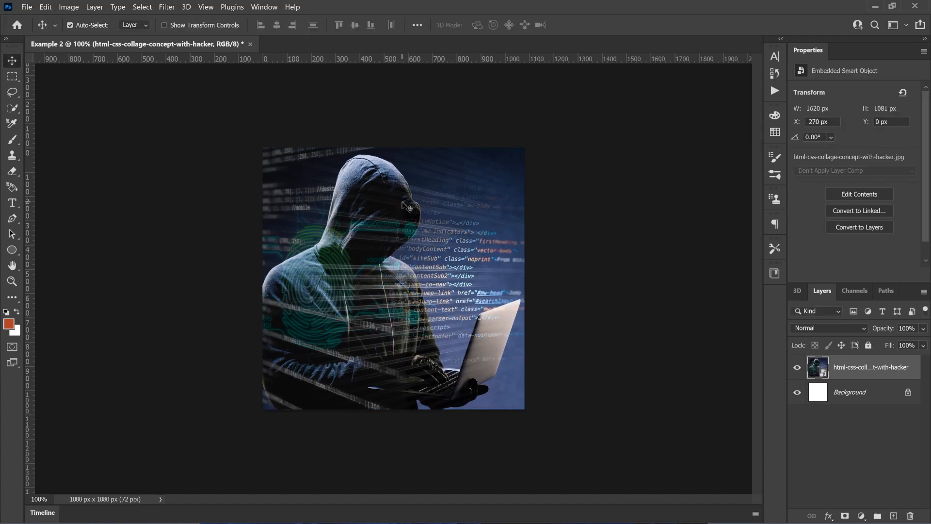
Hide the placed image layer and embed the same hacker image again from File Explorer, scaled to 91.67%
{"action": "left_click", "coordinate": [797, 368]}
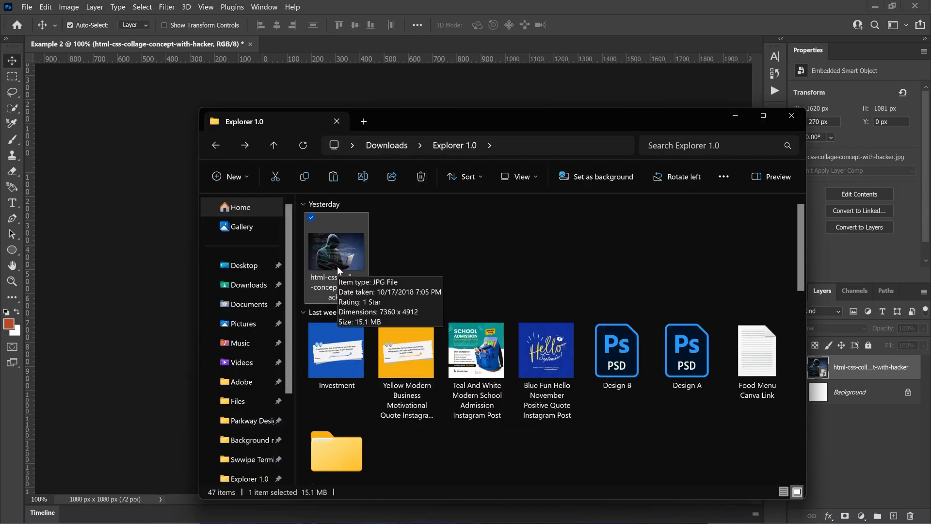
{"action": "left_click_drag", "start_coordinate": [337, 266], "coordinate": [146, 271]}
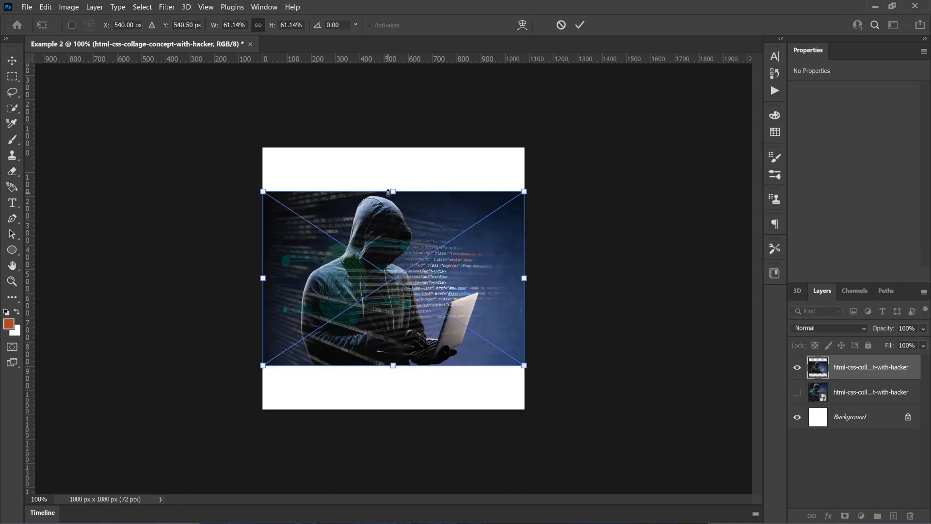
{"action": "left_click_drag", "start_coordinate": [388, 191], "coordinate": [393, 146]}
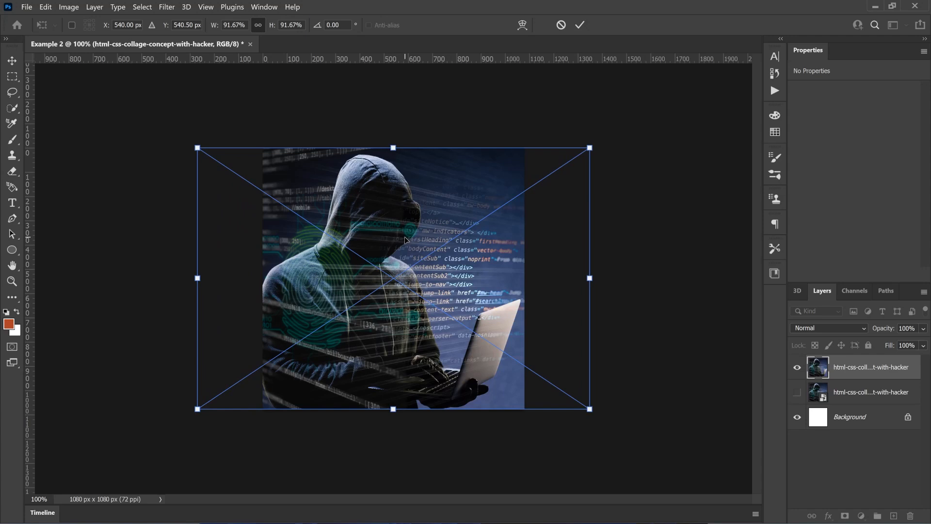
{"action": "key", "text": "Return"}
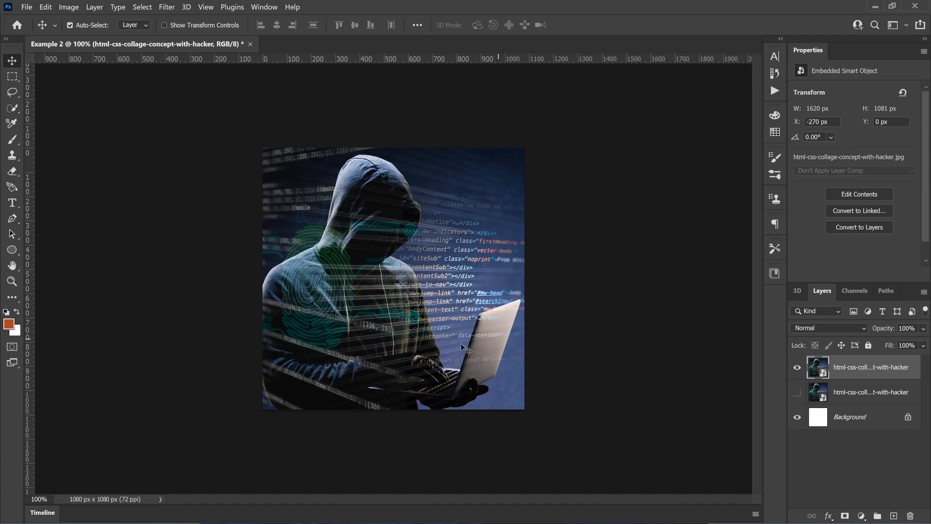
Open the hacker image from File Explorer as its own document and compare it with the Example 2 document
{"action": "left_click", "coordinate": [428, 510]}
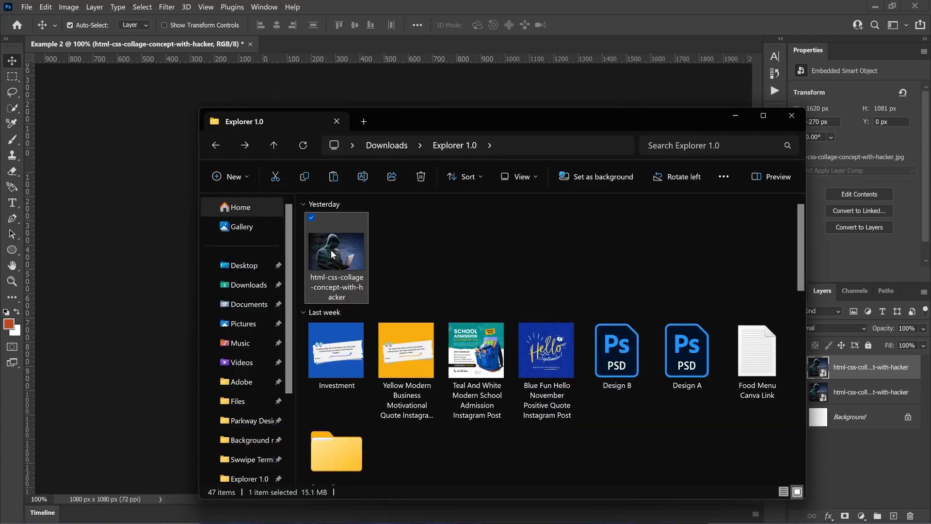
{"action": "left_click_drag", "start_coordinate": [332, 251], "coordinate": [410, 13]}
{"action": "left_click_drag", "start_coordinate": [422, 5], "coordinate": [421, 5]}
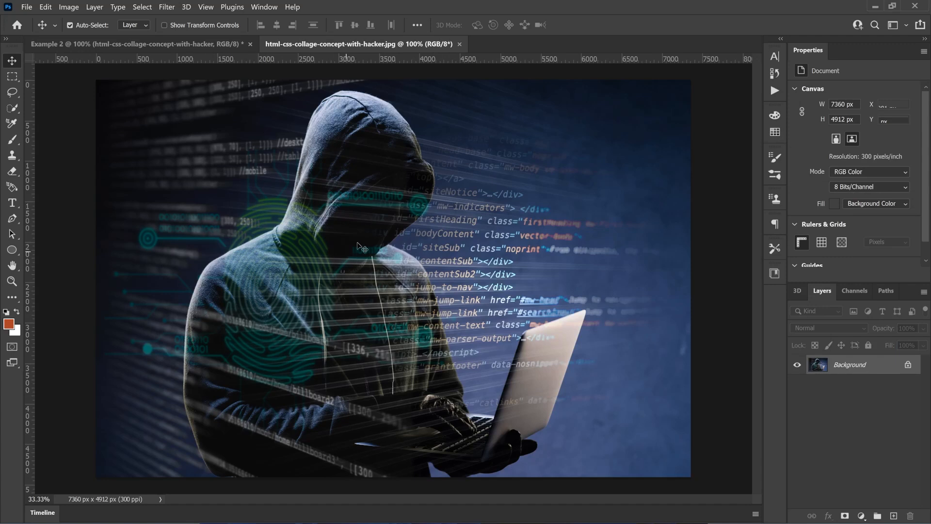
{"action": "left_click", "coordinate": [207, 44]}
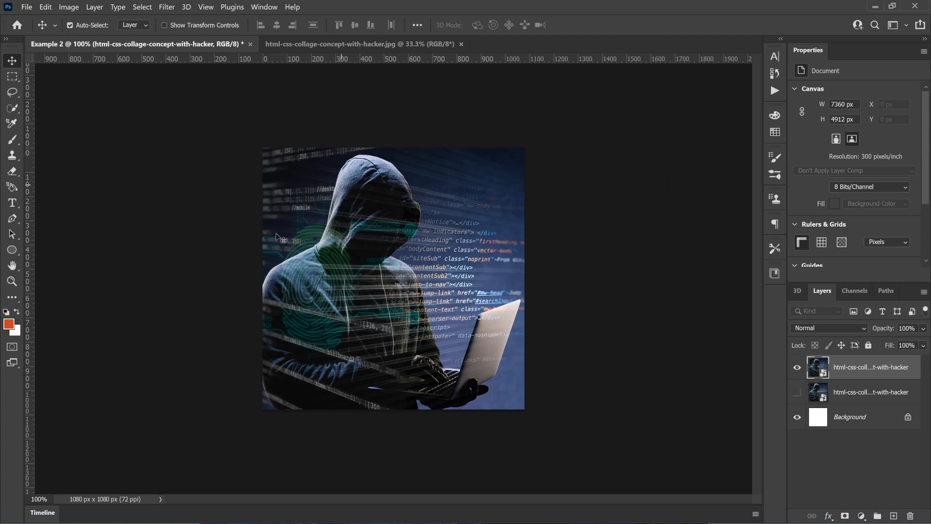
{"action": "left_click", "coordinate": [329, 45]}
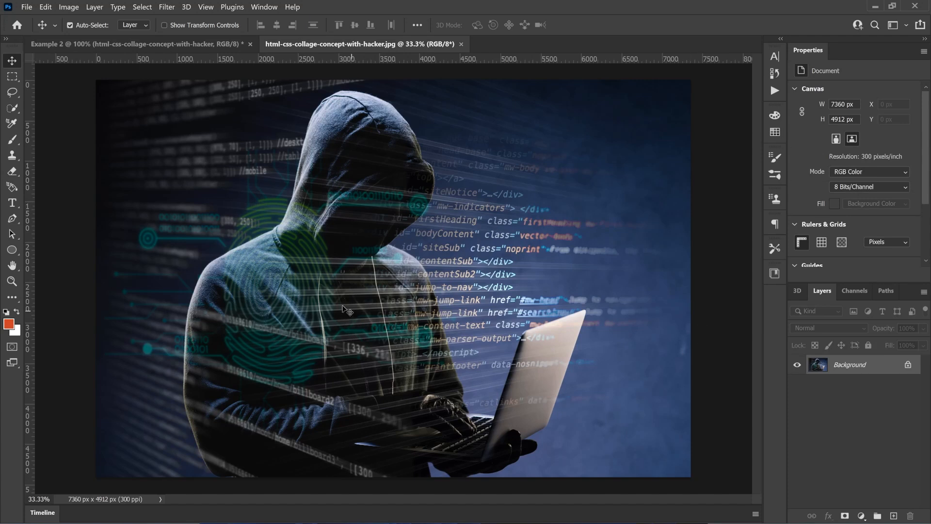
Move the placed 7f6d0e40f5 image 102 px horizontally on the Example 2 canvas, to X -168 px, Y 0 px
{"action": "left_click_drag", "start_coordinate": [464, 124], "coordinate": [429, 243]}
{"action": "left_click_drag", "start_coordinate": [364, 272], "coordinate": [374, 272]}
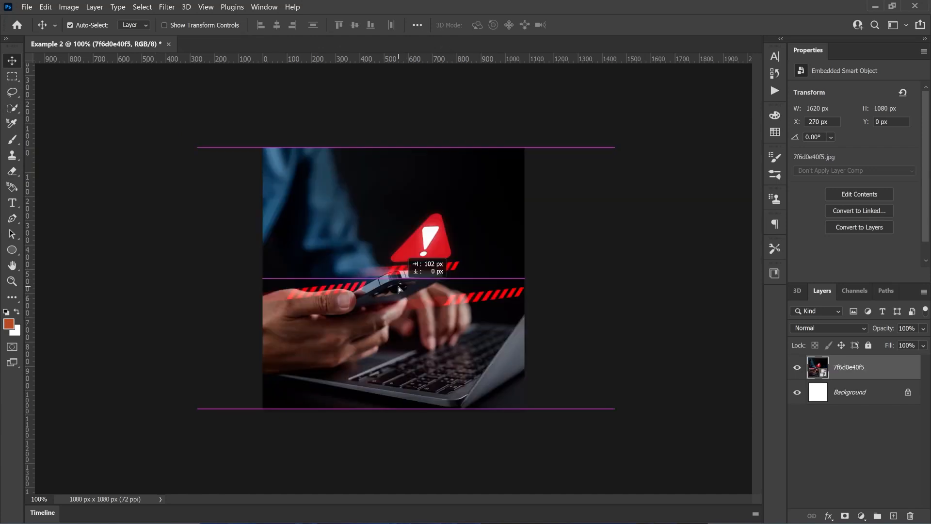
{"action": "key", "text": "Return"}
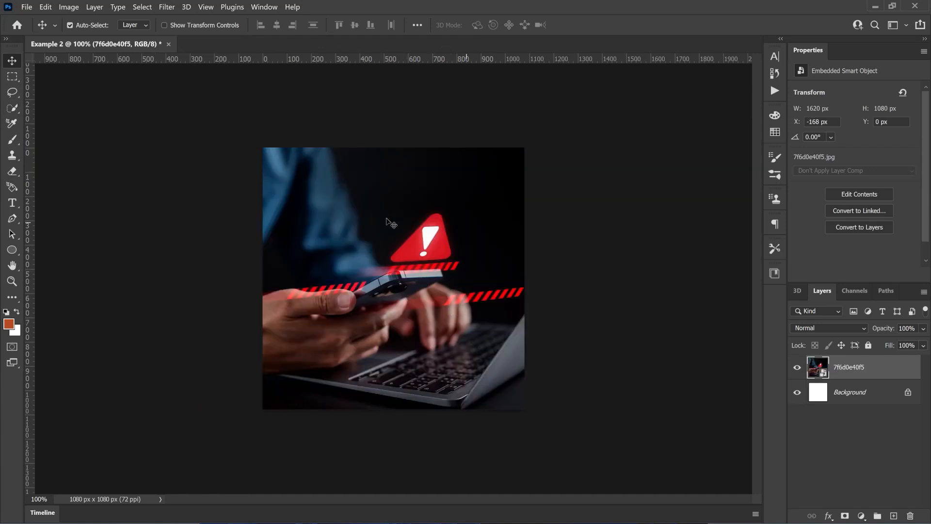
Draw a freehand Lasso selection around the red warning triangle and open the 7f6d0e40f5 layer's context options
{"action": "left_click", "coordinate": [13, 93]}
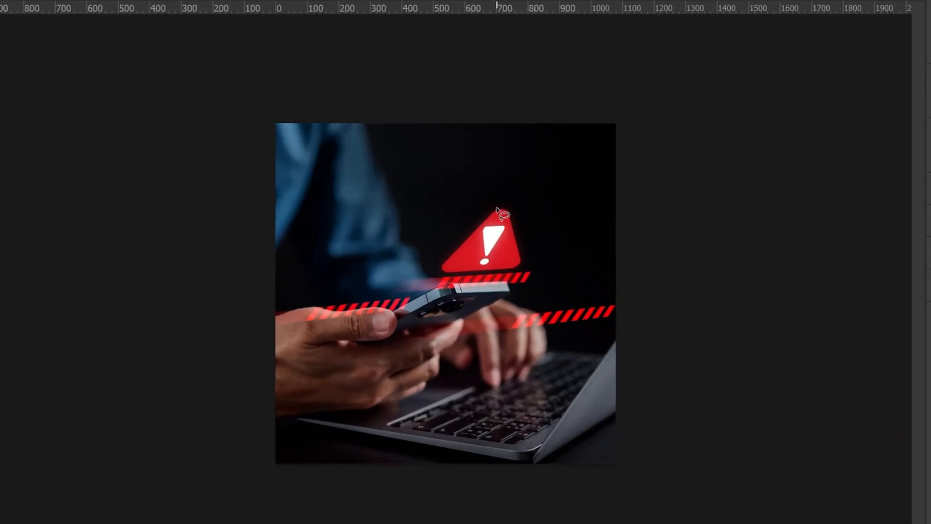
{"action": "mouse_move", "coordinate": [497, 208]}
{"action": "left_mouse_down"}
{"action": "mouse_move", "coordinate": [465, 223]}
{"action": "mouse_move", "coordinate": [437, 274]}
{"action": "mouse_move", "coordinate": [474, 276]}
{"action": "mouse_move", "coordinate": [540, 259]}
{"action": "mouse_move", "coordinate": [542, 235]}
{"action": "mouse_move", "coordinate": [526, 206]}
{"action": "mouse_move", "coordinate": [494, 208]}
{"action": "left_mouse_up"}
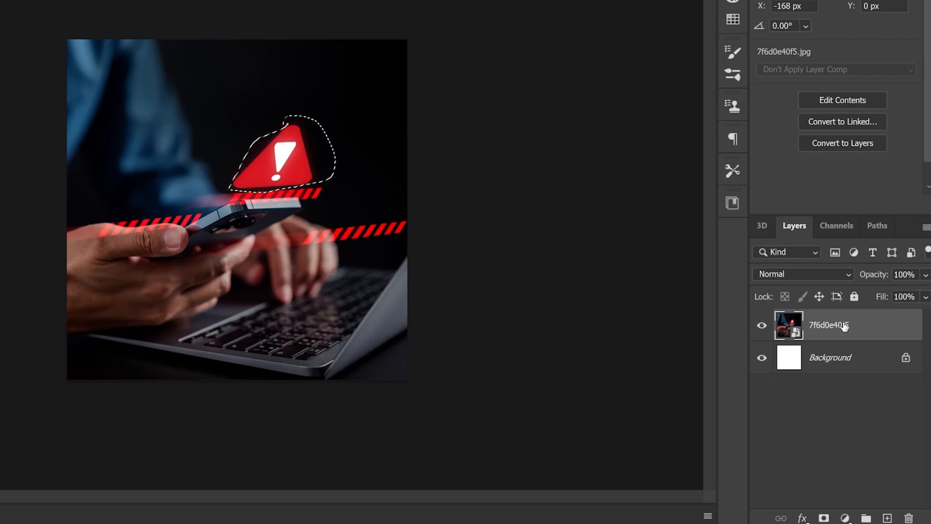
{"action": "right_click", "coordinate": [843, 324]}
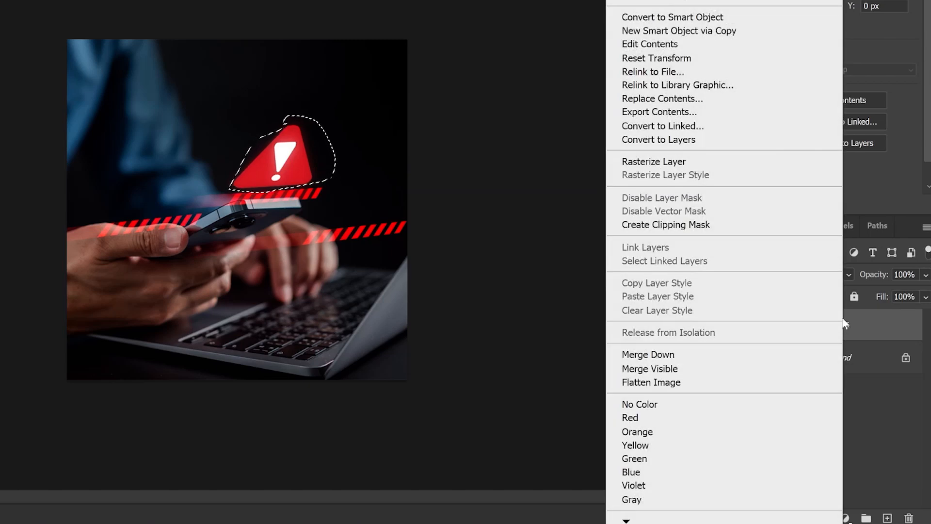
Rasterize the photo layer, undo that, and try to delete the lassoed warning sign from the smart object
{"action": "left_click", "coordinate": [648, 163]}
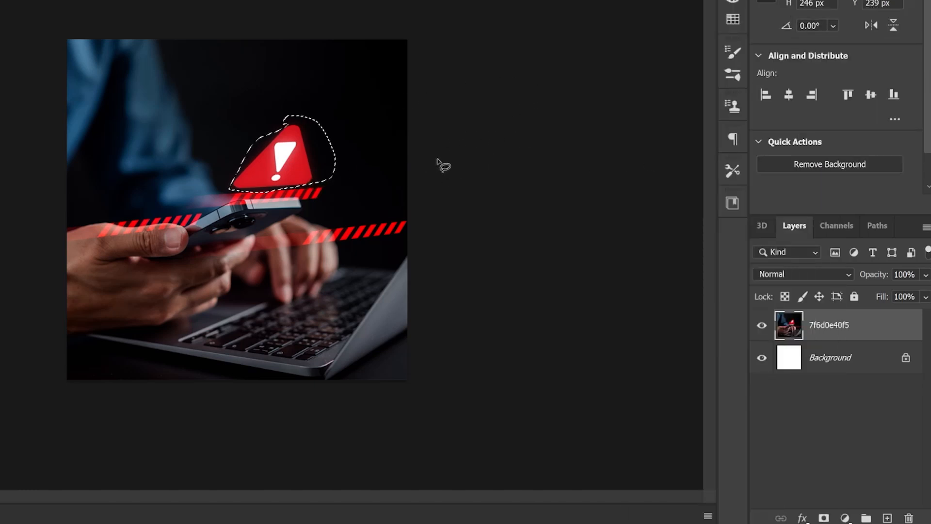
{"action": "key", "text": "ctrl+z"}
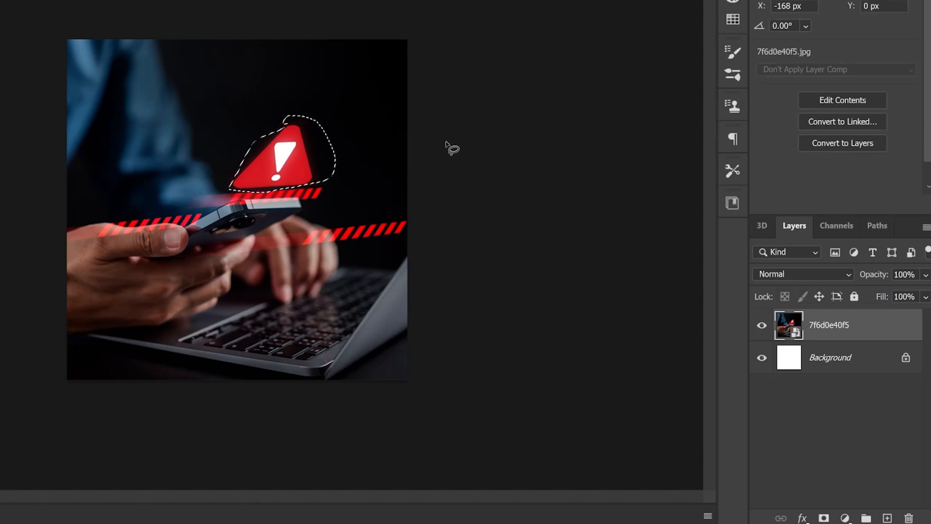
{"action": "key", "text": "Delete"}
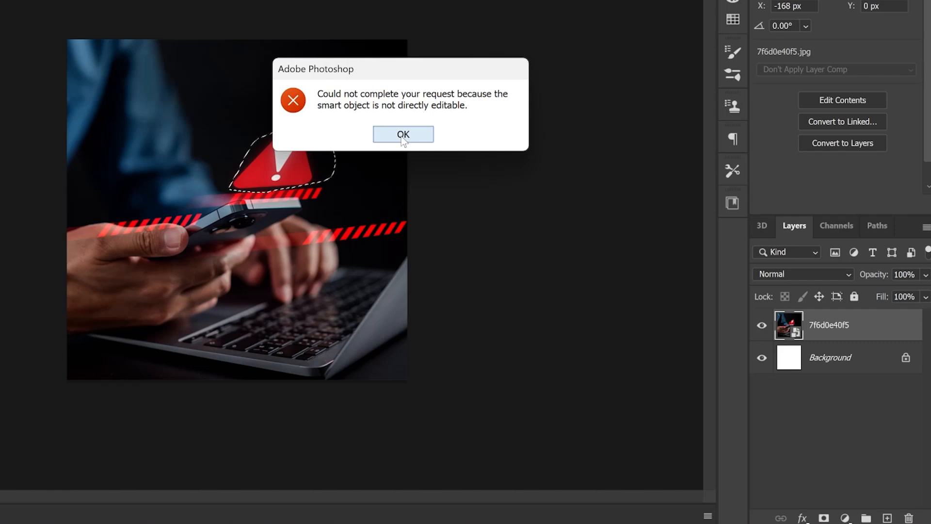
{"action": "left_click", "coordinate": [403, 134]}
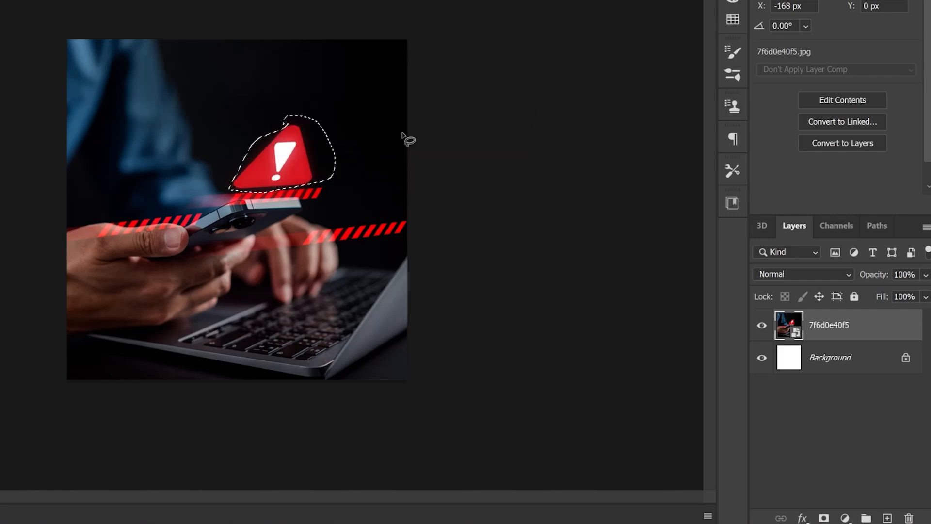
Copy the lassoed warning sign to a new layer, hide the photo layer, and undo these changes
{"action": "key", "text": "ctrl+j"}
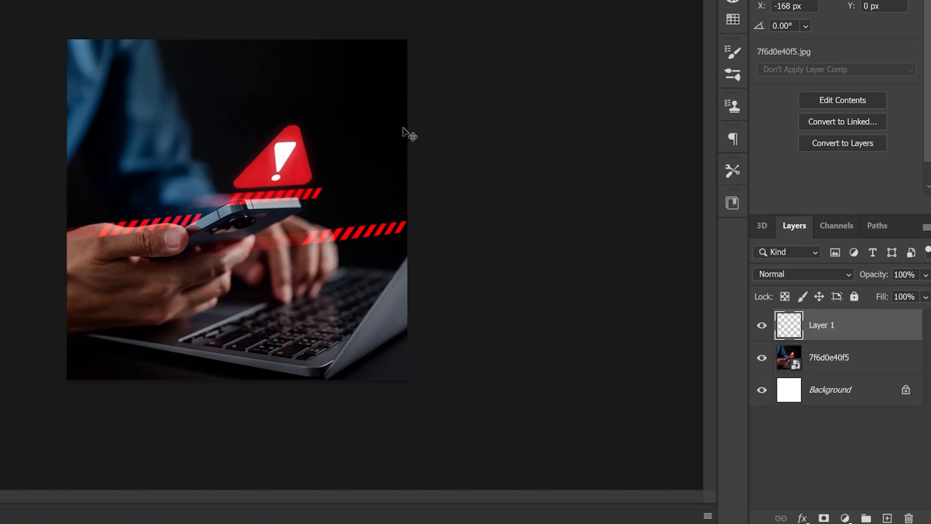
{"action": "left_click", "coordinate": [762, 357]}
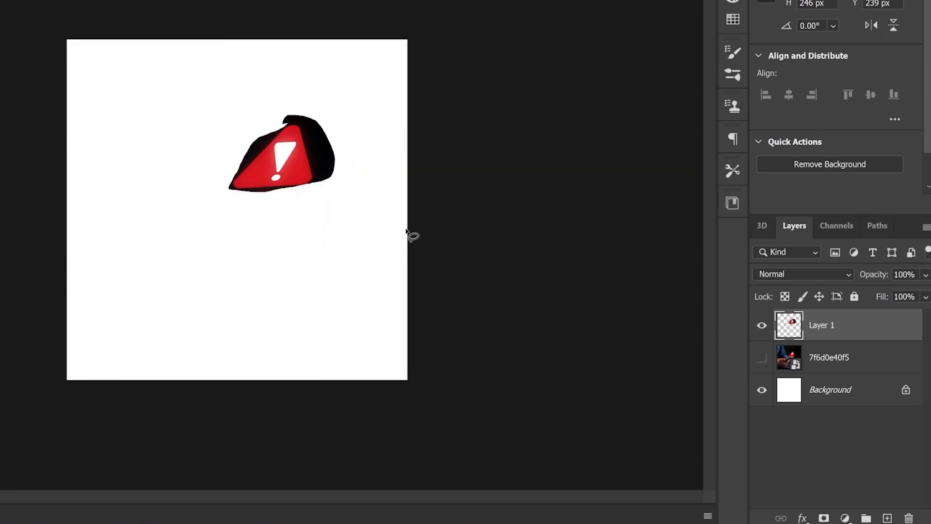
{"action": "key", "text": "ctrl+z"}
{"action": "key", "text": "ctrl+z"}
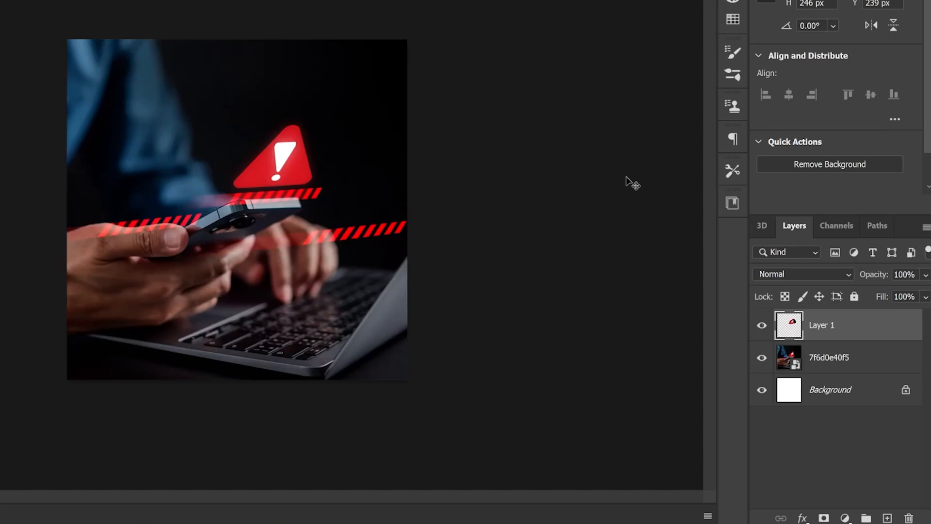
{"action": "key", "text": "ctrl+z"}
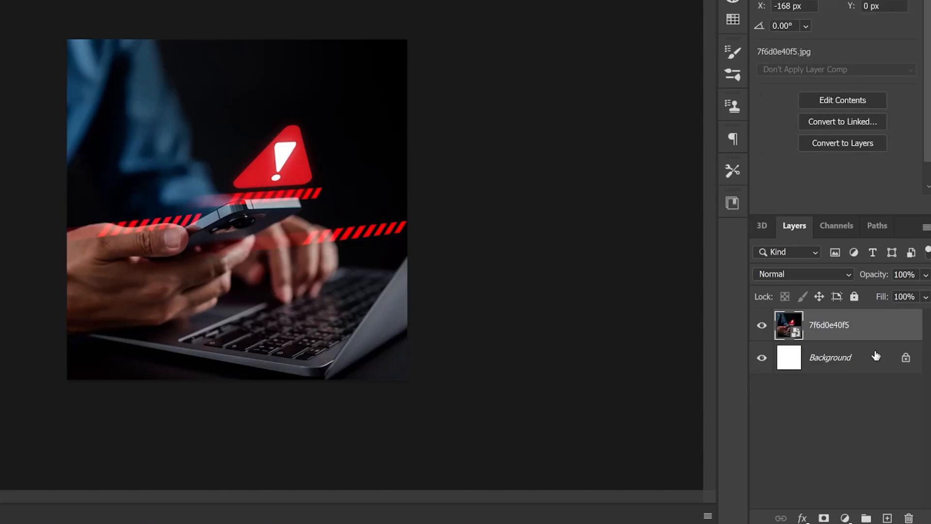
Rasterize the 7f6d0e40f5 photo layer and draw a loose freehand lasso selection around the red warning sign
{"action": "right_click", "coordinate": [853, 332]}
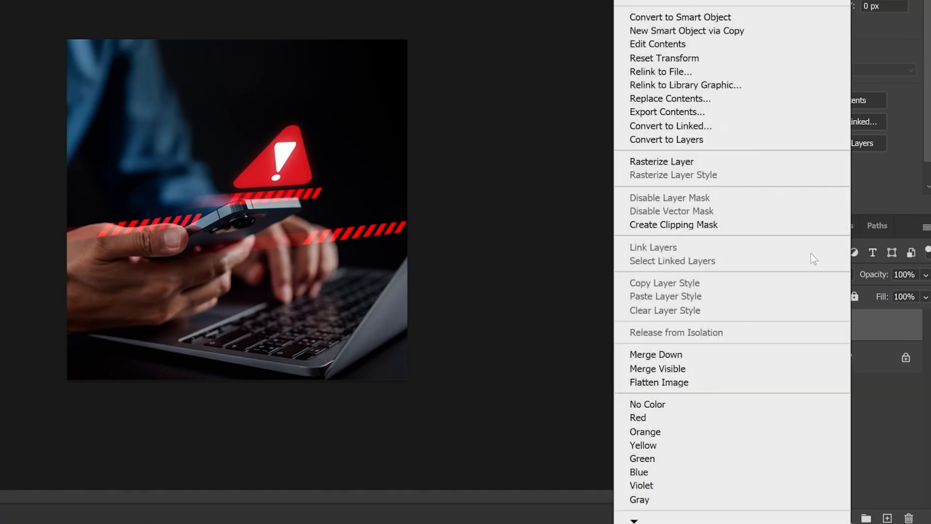
{"action": "left_click", "coordinate": [715, 162]}
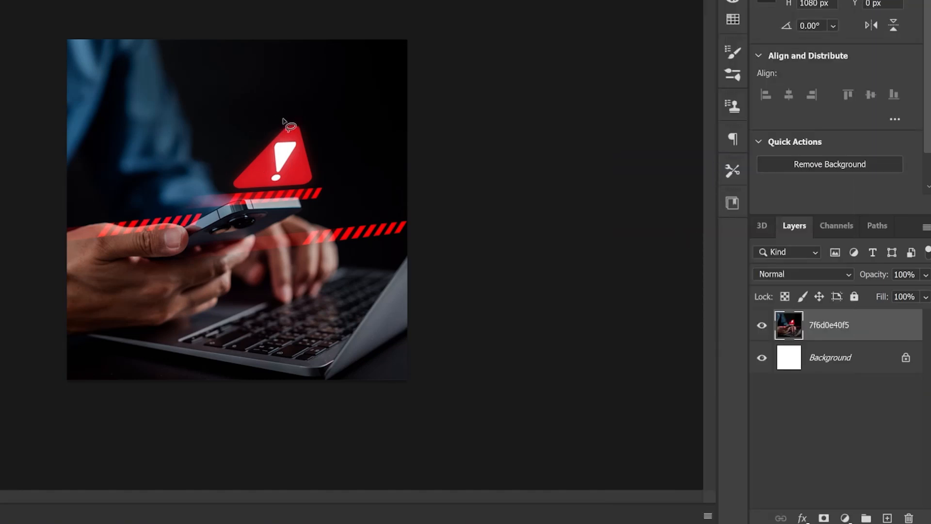
{"action": "mouse_move", "coordinate": [284, 114]}
{"action": "left_mouse_down"}
{"action": "mouse_move", "coordinate": [195, 163]}
{"action": "mouse_move", "coordinate": [191, 181]}
{"action": "mouse_move", "coordinate": [268, 198]}
{"action": "mouse_move", "coordinate": [345, 182]}
{"action": "mouse_move", "coordinate": [366, 113]}
{"action": "mouse_move", "coordinate": [250, 114]}
{"action": "left_mouse_up"}
Delete the lassoed warning sign area from the rasterized photo layer and undo the deletion
{"action": "key", "text": "Delete"}
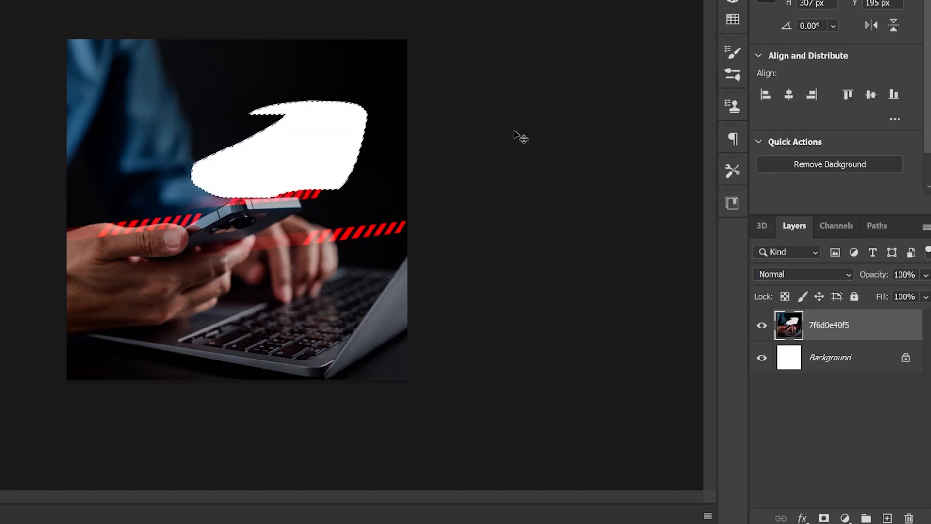
{"action": "key", "text": "ctrl+z"}
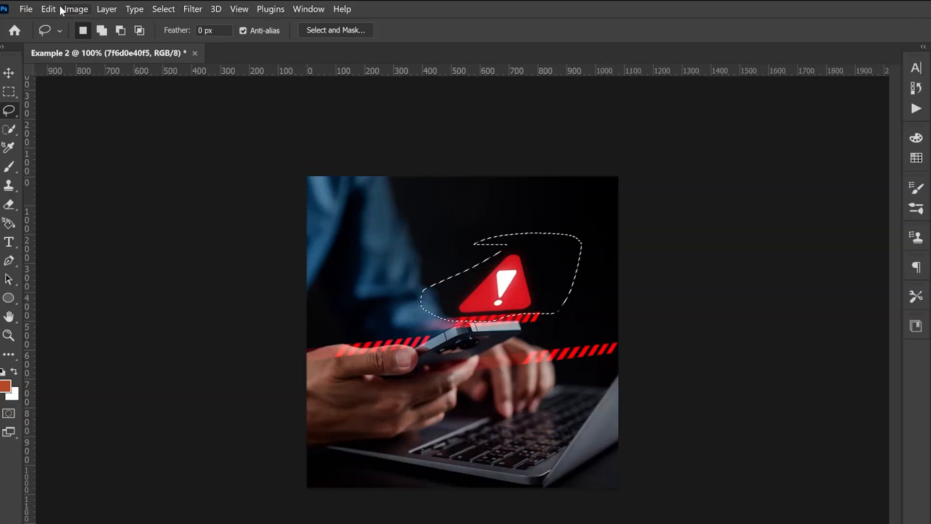
Fill the lassoed warning sign area using Content-Aware contents with Color Adaptation, and undo the fill
{"action": "left_click", "coordinate": [46, 8]}
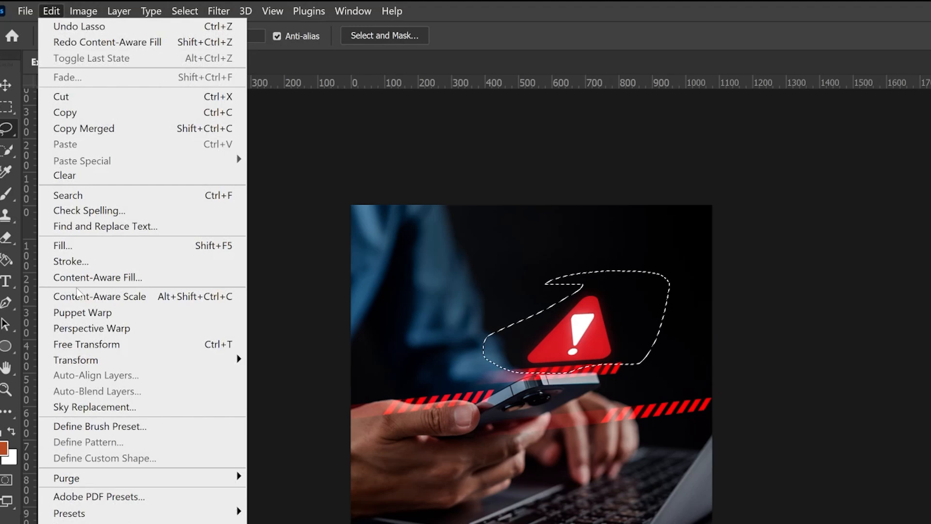
{"action": "left_click", "coordinate": [83, 246]}
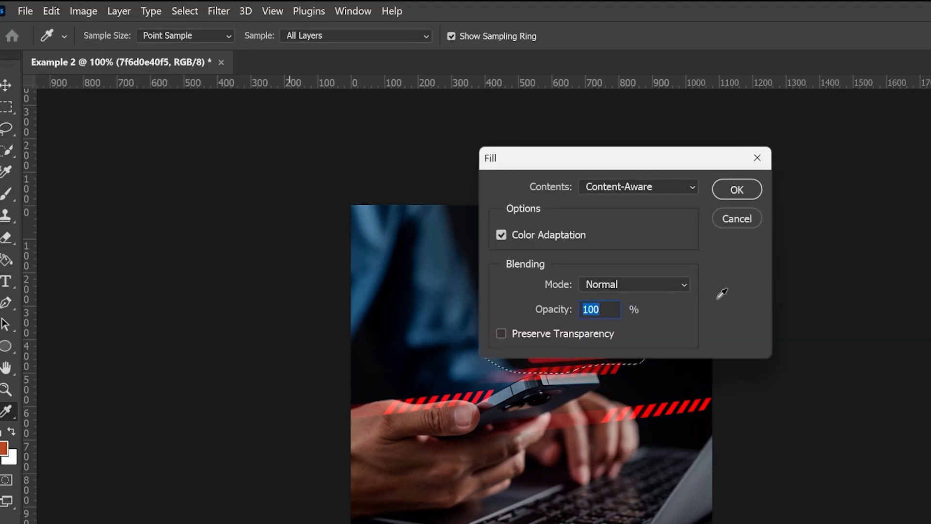
{"action": "left_click", "coordinate": [671, 189]}
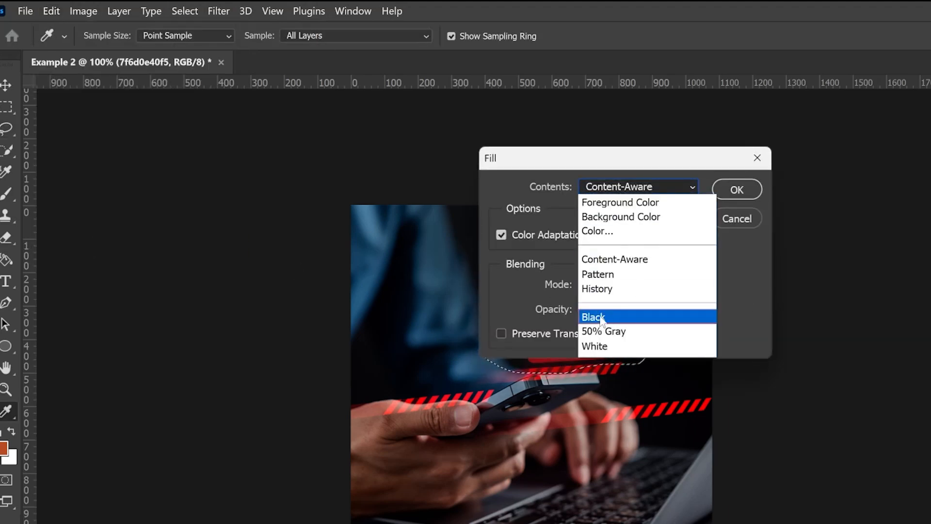
{"action": "left_click", "coordinate": [621, 258]}
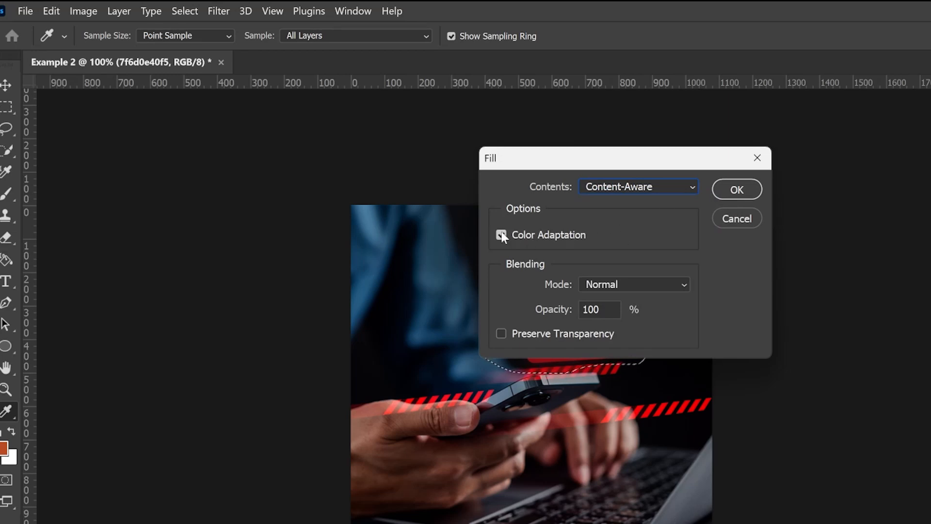
{"action": "left_click", "coordinate": [744, 185]}
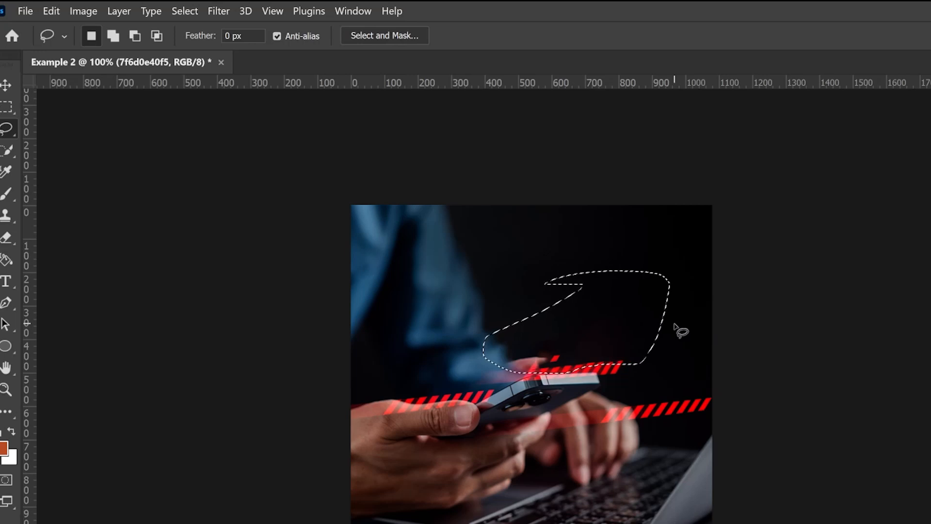
{"action": "key", "text": "ctrl+z"}
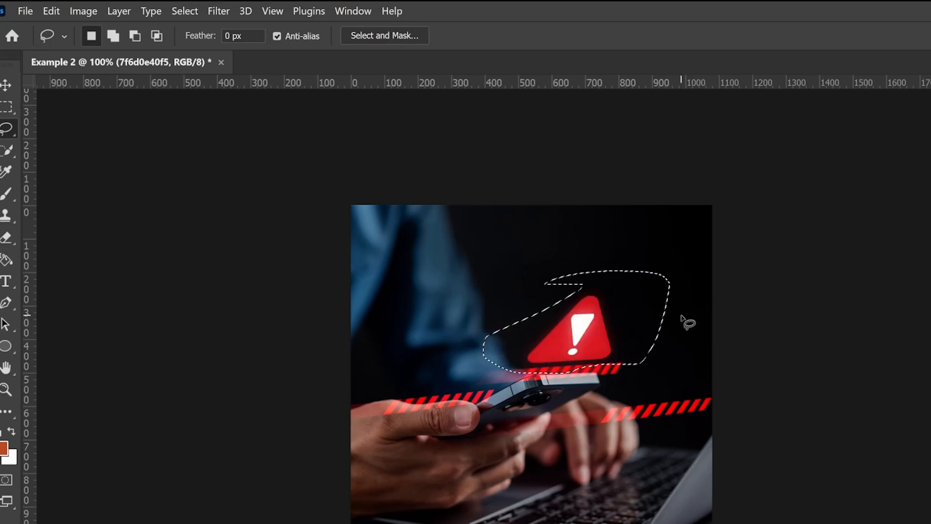
Repeat the Content-Aware fill on the lassoed warning sign area in Normal mode at 100% opacity
{"action": "key", "text": "shift"}
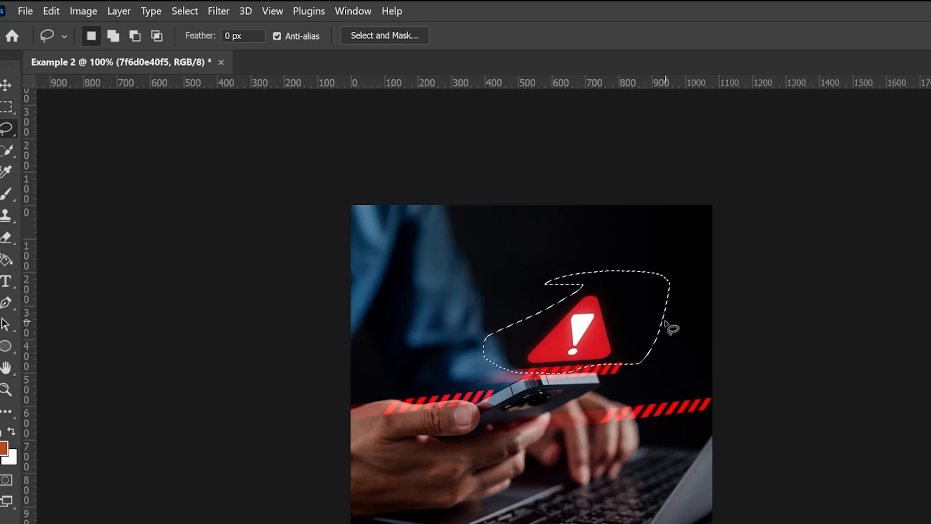
{"action": "key", "text": "shift+F5"}
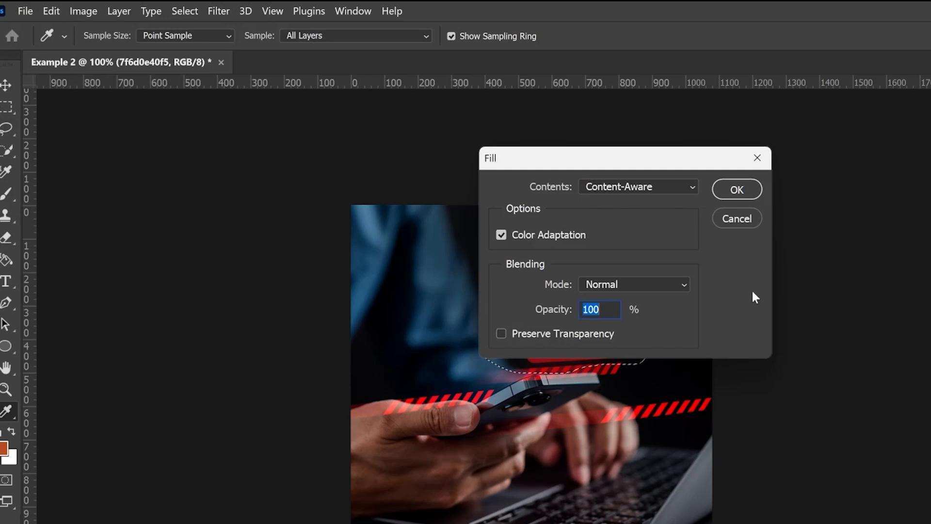
{"action": "left_click", "coordinate": [749, 191]}
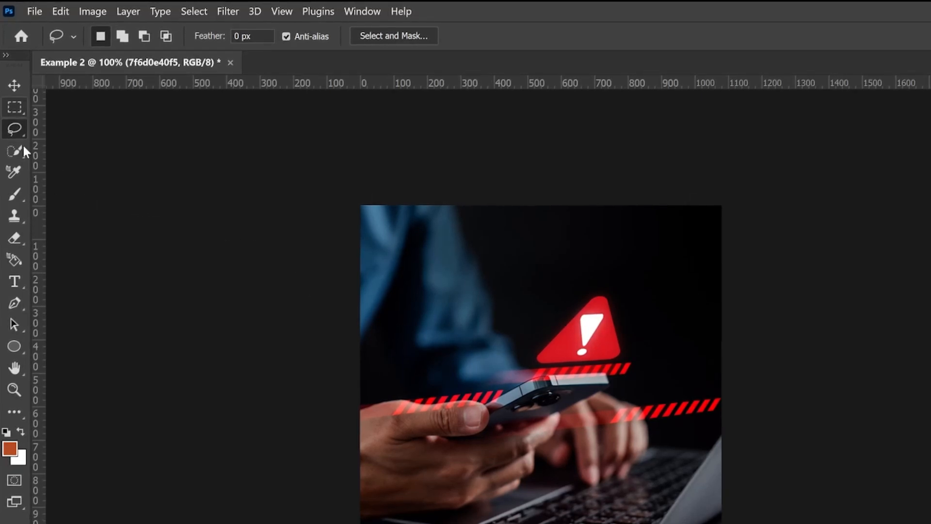
Trace the edges of the red warning triangle with the Polygonal Lasso Tool and close the selection
{"action": "right_click", "coordinate": [14, 129]}
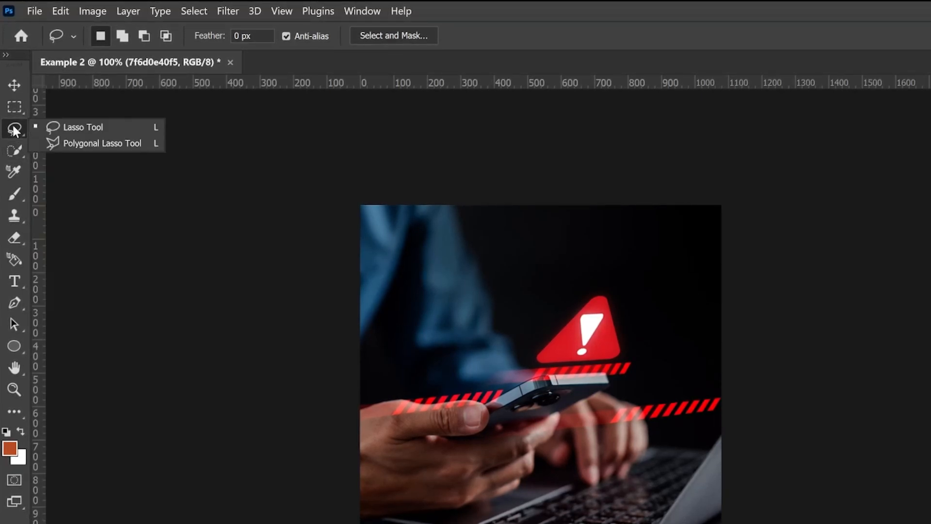
{"action": "left_click", "coordinate": [74, 144]}
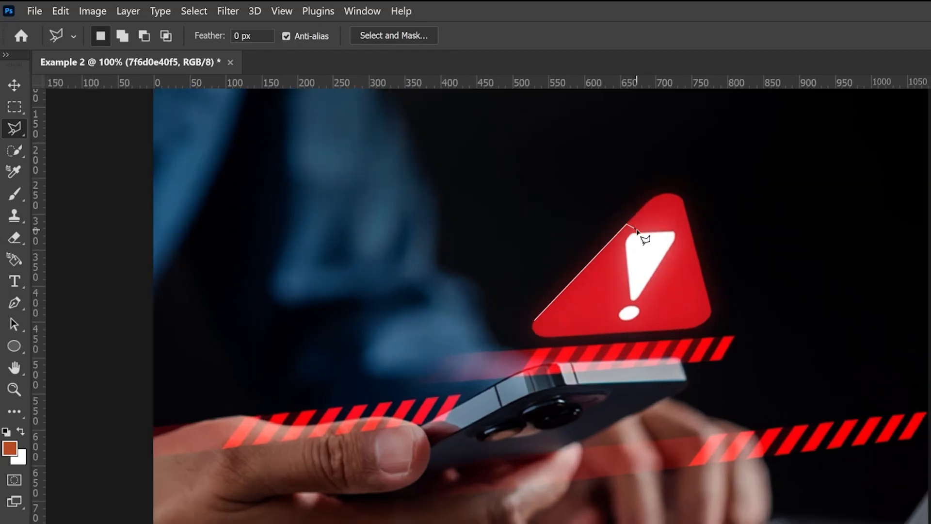
{"action": "left_click", "coordinate": [657, 196]}
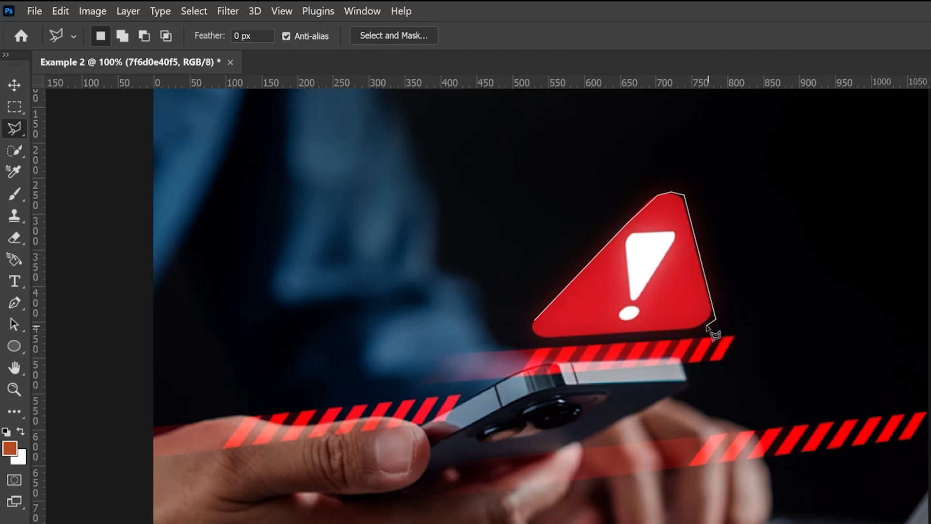
{"action": "left_click", "coordinate": [646, 334]}
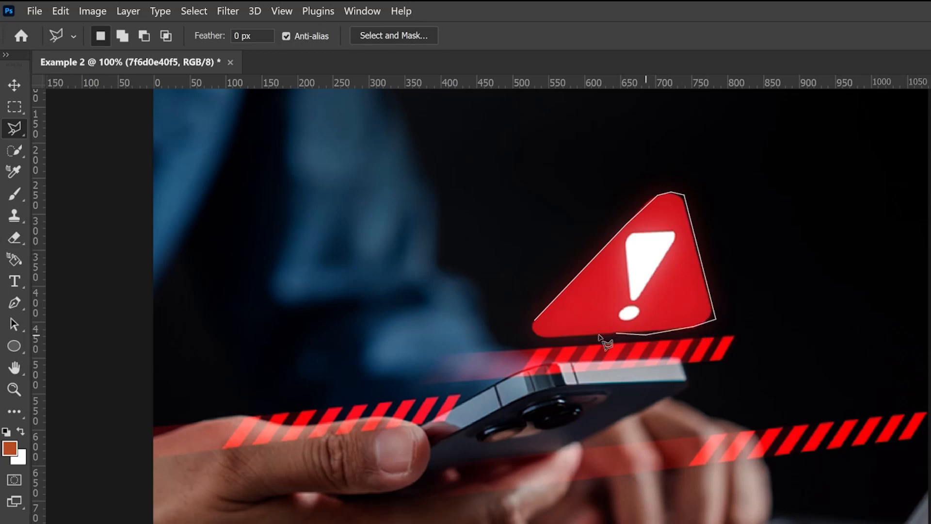
{"action": "left_click", "coordinate": [535, 336]}
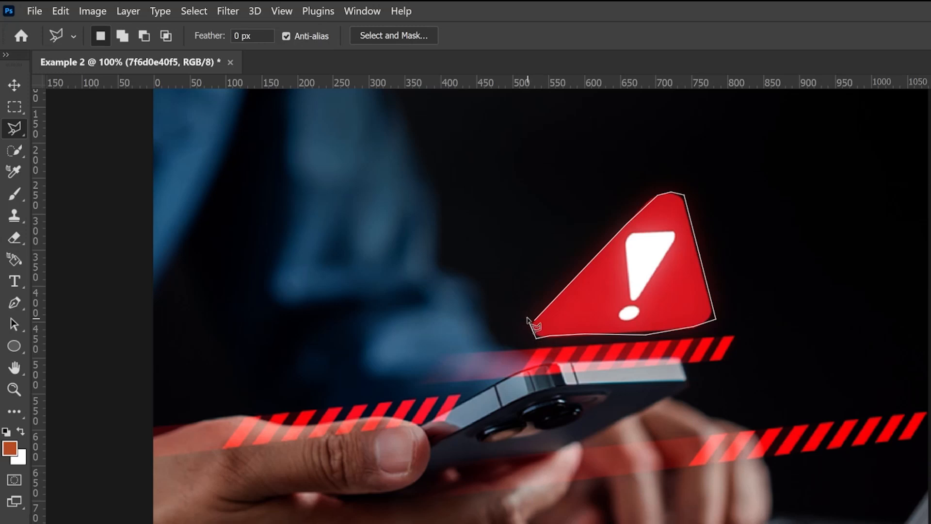
{"action": "left_click", "coordinate": [548, 316]}
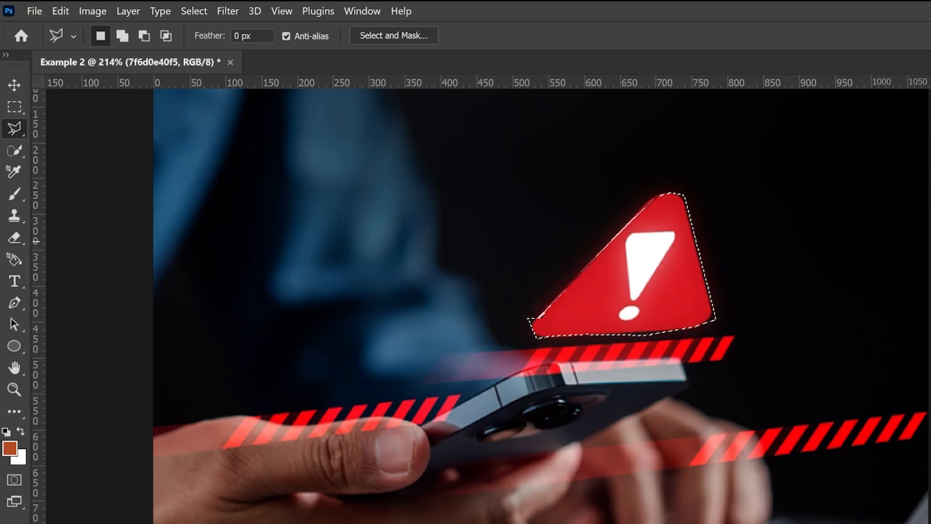
Fill the polygonal selection of the warning triangle with Content-Aware contents at 100% opacity and deselect it
{"action": "key", "text": "shift"}
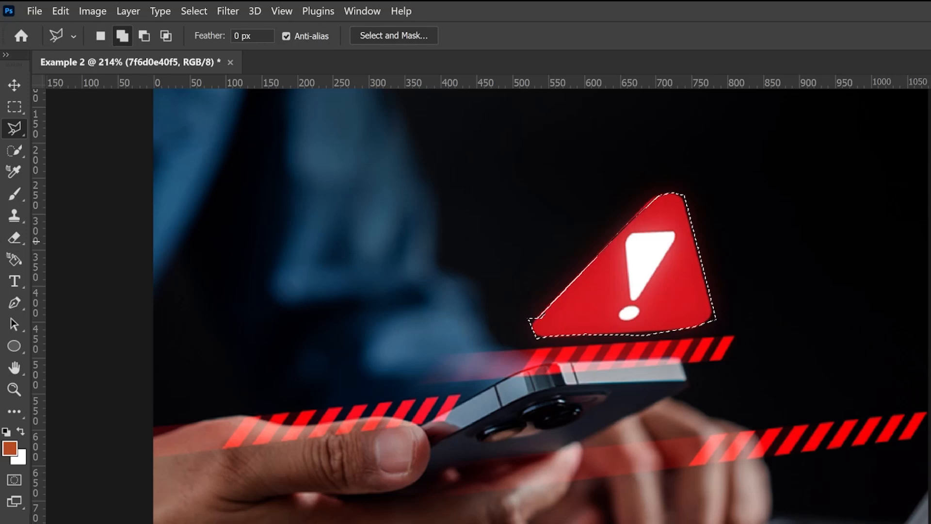
{"action": "key", "text": "shift+BackSpace"}
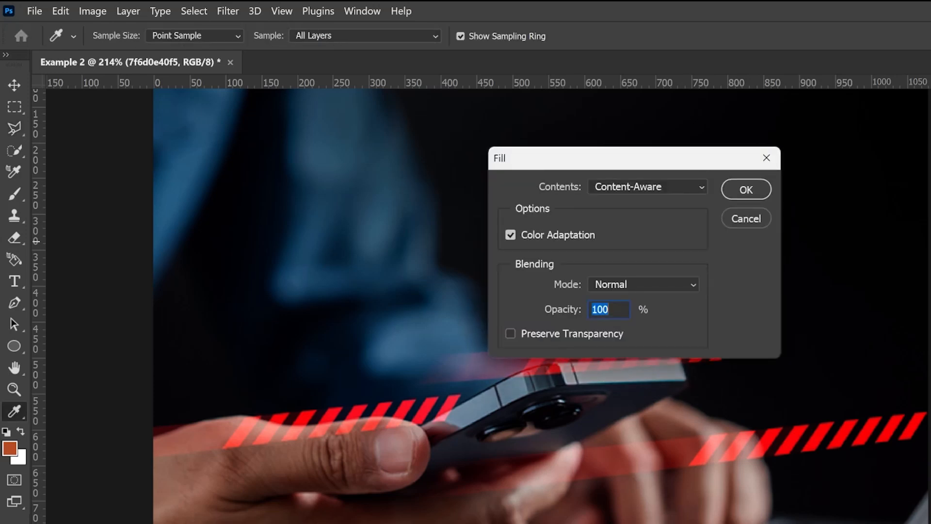
{"action": "key", "text": "Return"}
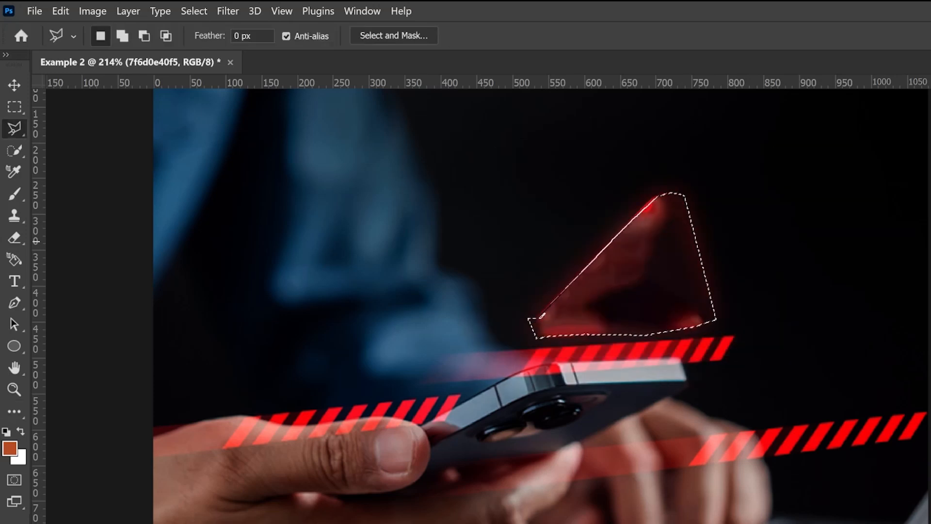
{"action": "key", "text": "ctrl+d"}
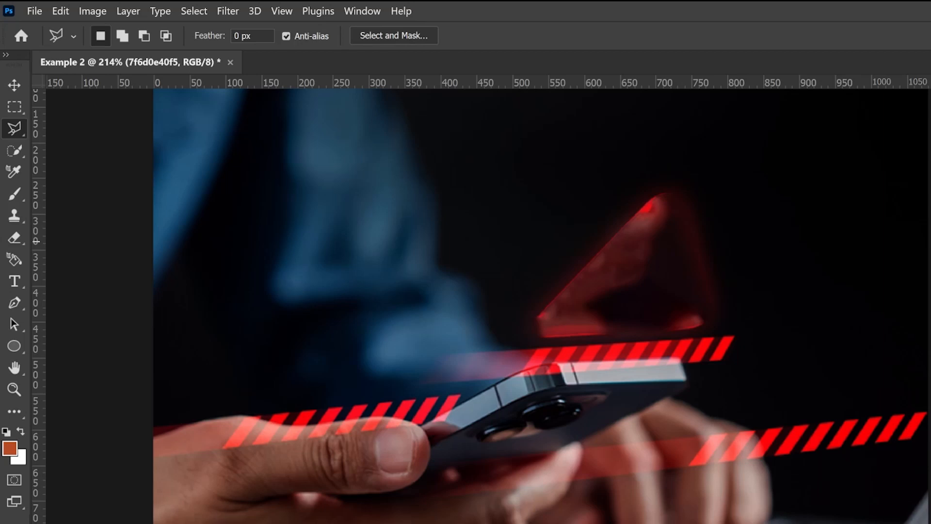
{"action": "scroll", "coordinate": [807, 246], "scroll_direction": "down", "scroll_amount": 6}
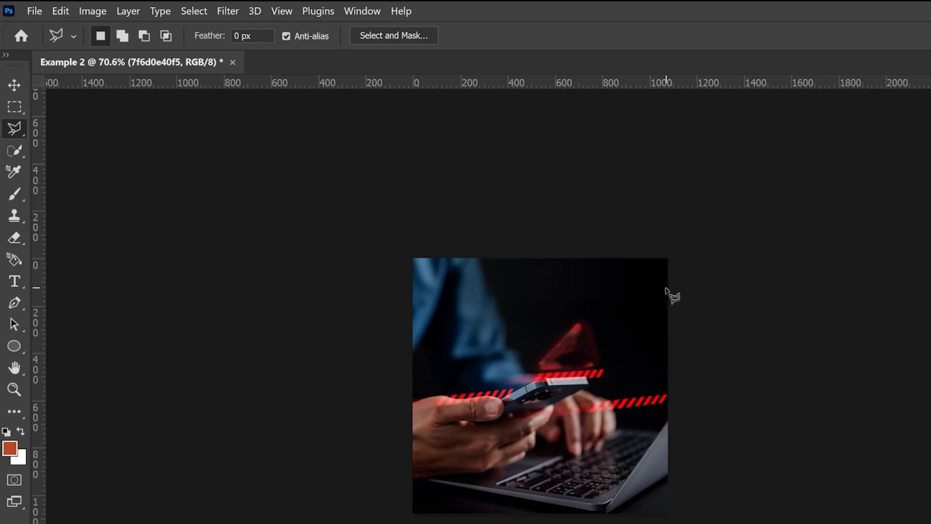
{"action": "scroll", "coordinate": [672, 293], "scroll_direction": "up", "scroll_amount": 3}
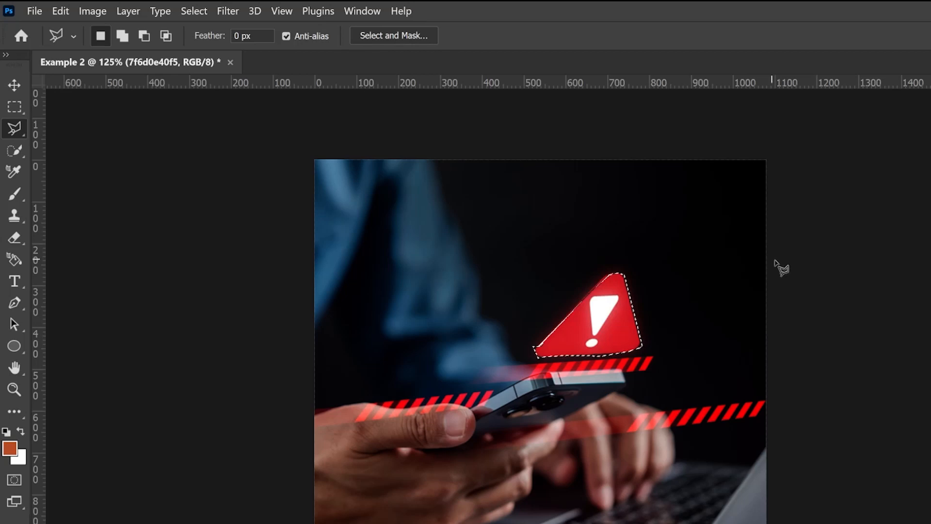
Copy the selected warning triangle to a new layer and hide the 7f6d0e40f5 photo layer
{"action": "key", "text": "ctrl+j"}
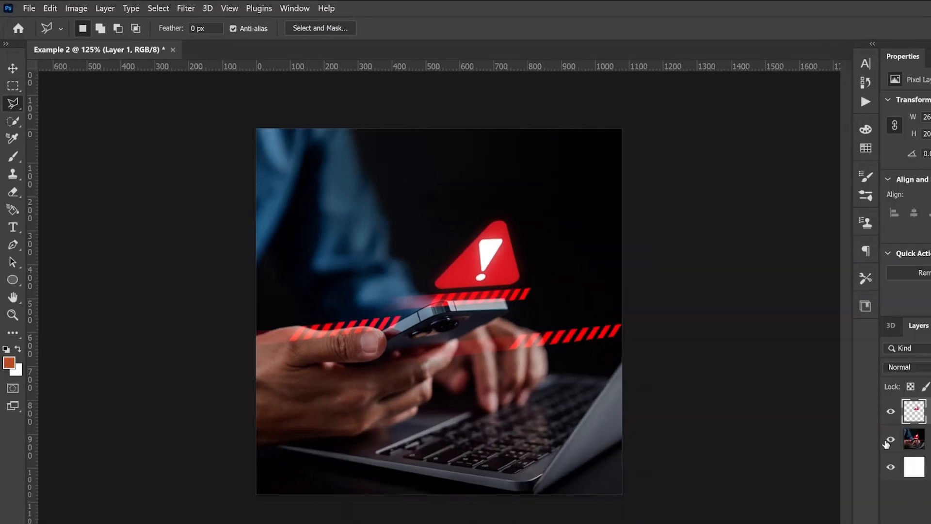
{"action": "left_click", "coordinate": [889, 441]}
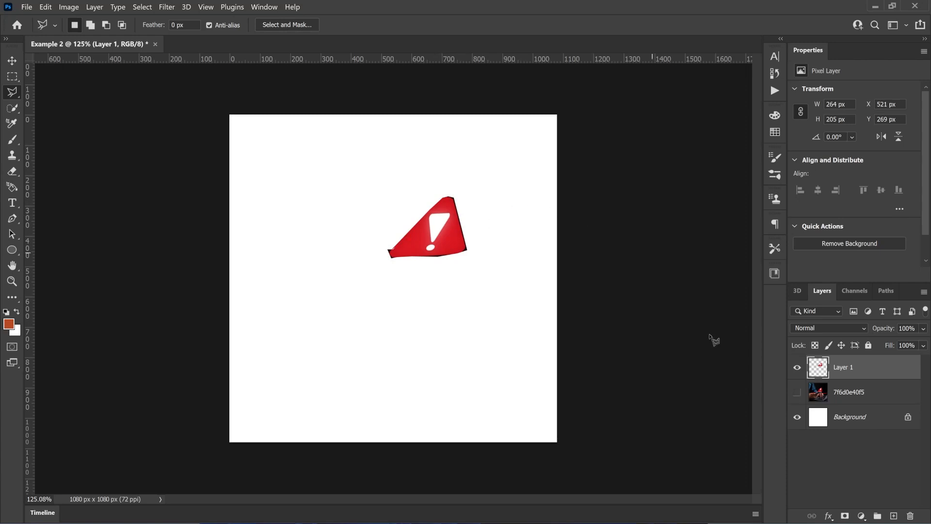
Undo the triangle's layer copy and the hiding of the photo, and select the red warning triangle with the Quick Selection Tool
{"action": "key", "text": "ctrl+z"}
{"action": "key", "text": "ctrl+z"}
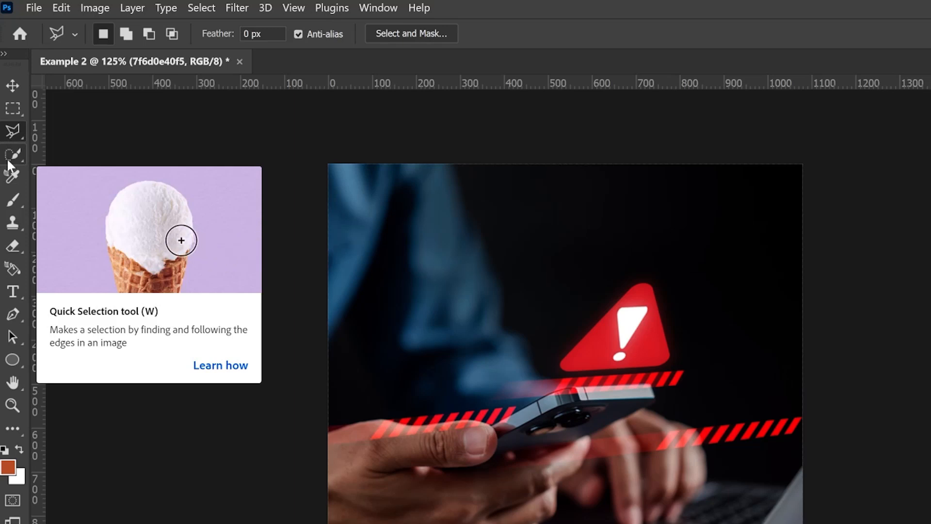
{"action": "left_click", "coordinate": [7, 161]}
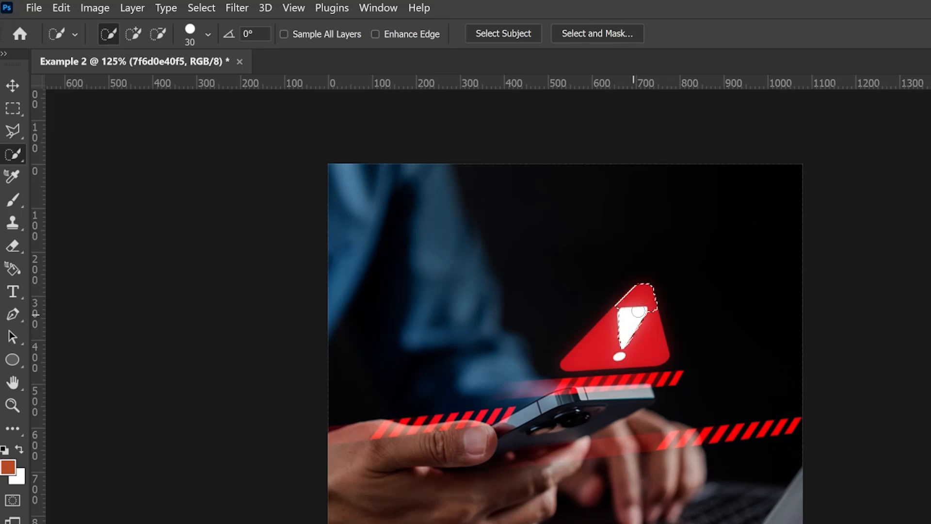
{"action": "left_click_drag", "start_coordinate": [638, 311], "coordinate": [626, 319]}
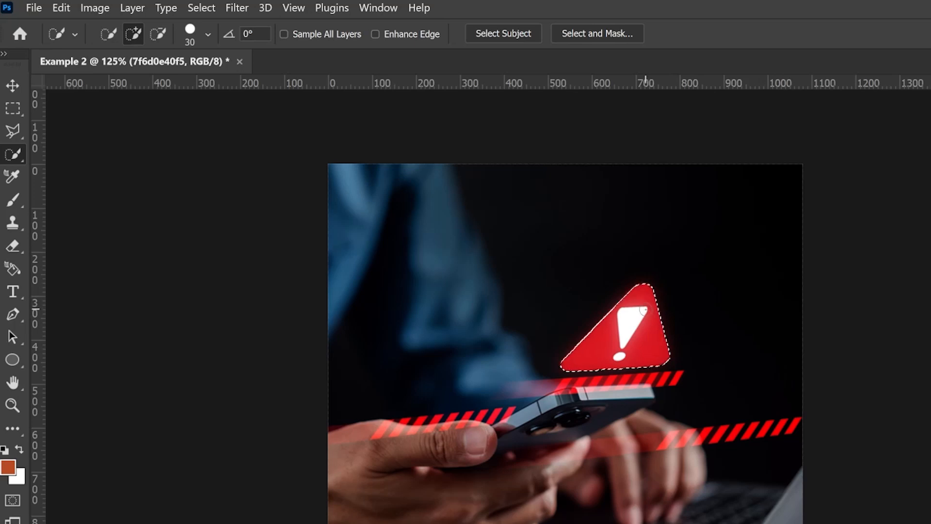
Subtract the right part of the warning triangle from the selection with the Quick Selection Tool and undo the last change
{"action": "left_click", "coordinate": [21, 126]}
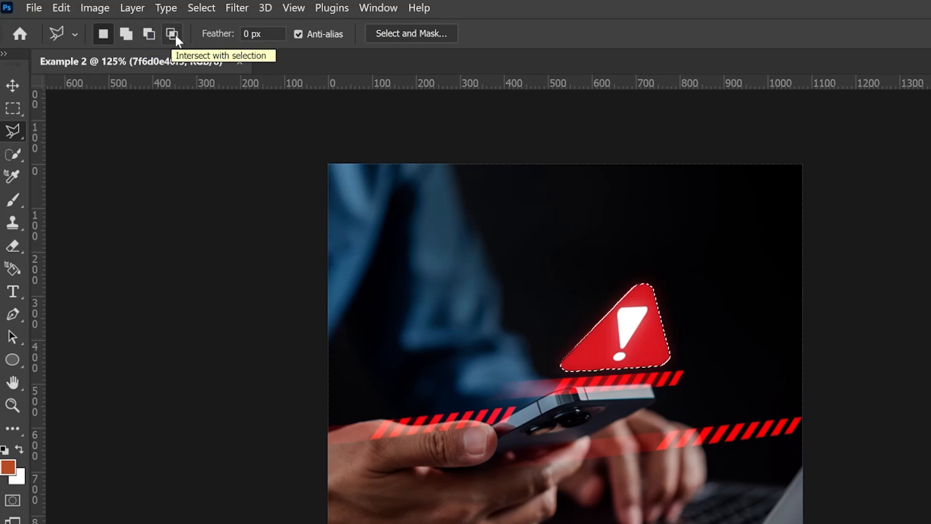
{"action": "left_click", "coordinate": [13, 155]}
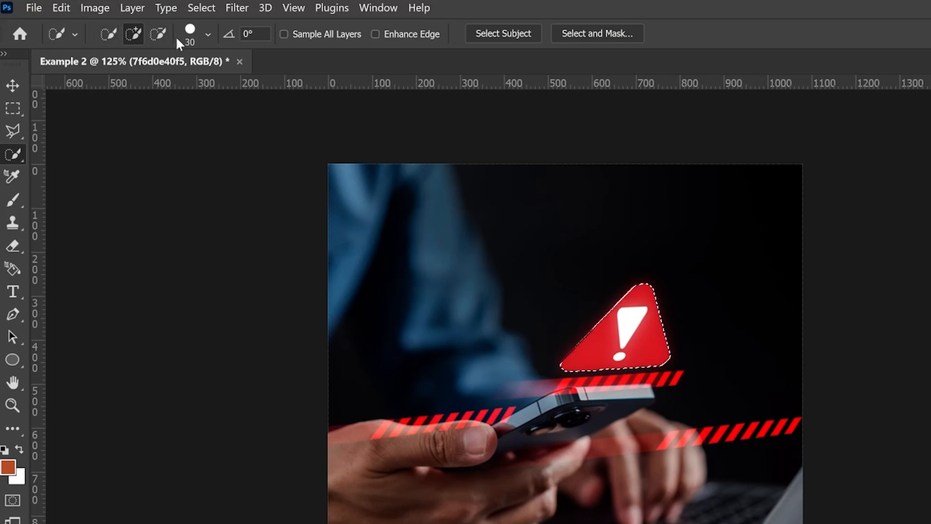
{"action": "left_click", "coordinate": [158, 34]}
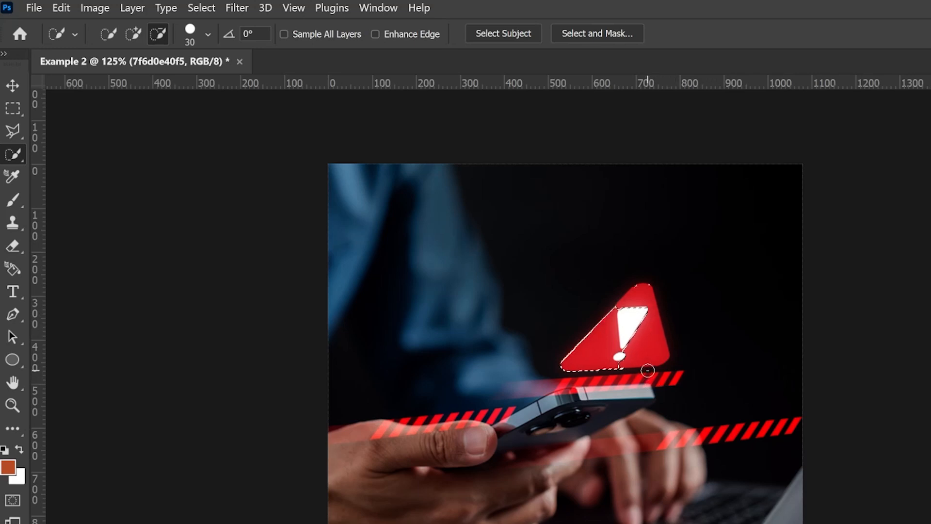
{"action": "scroll", "coordinate": [646, 376], "scroll_direction": "up", "scroll_amount": 5}
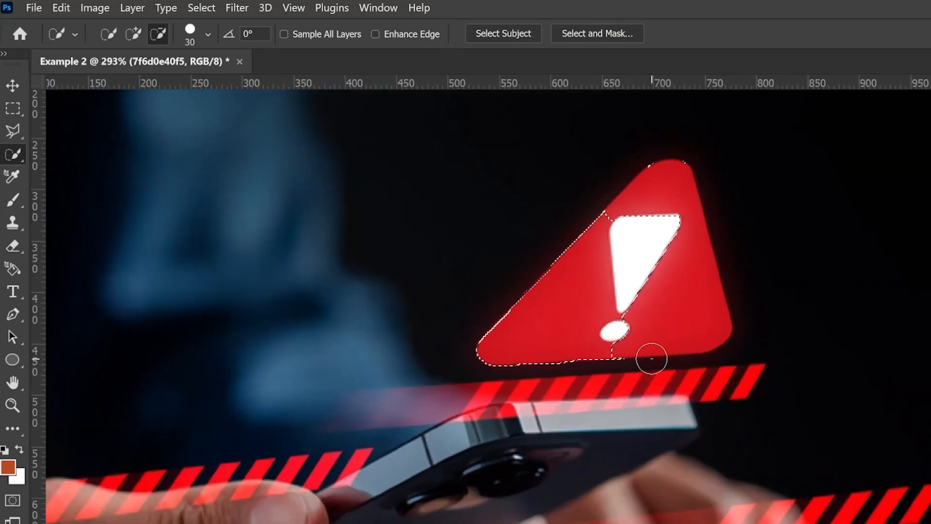
{"action": "left_click", "coordinate": [652, 360]}
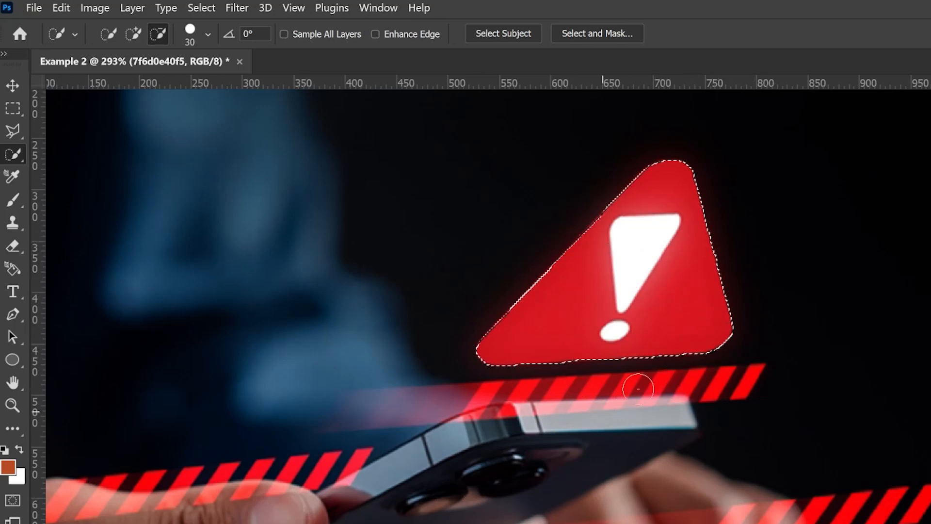
{"action": "key", "text": "ctrl+z"}
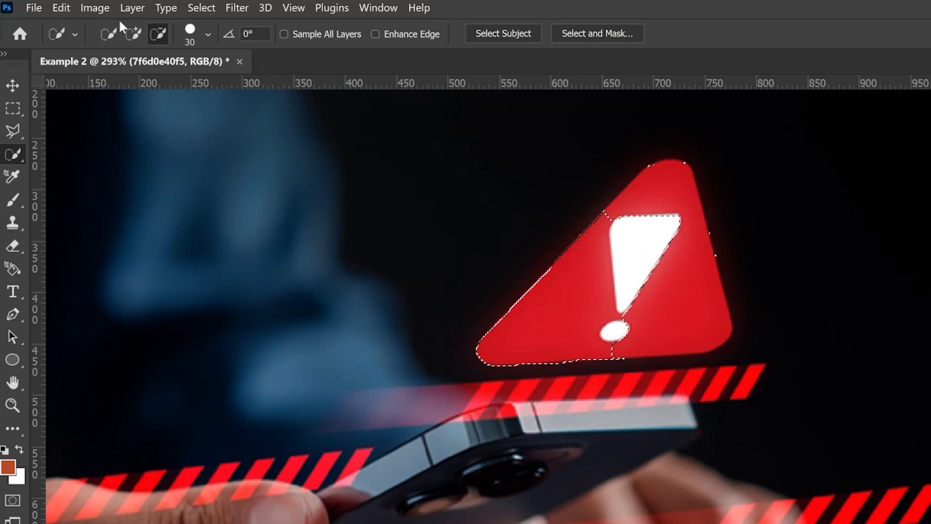
Add the right part of the warning triangle back to the selection with the Quick Selection Tool
{"action": "left_click", "coordinate": [134, 34]}
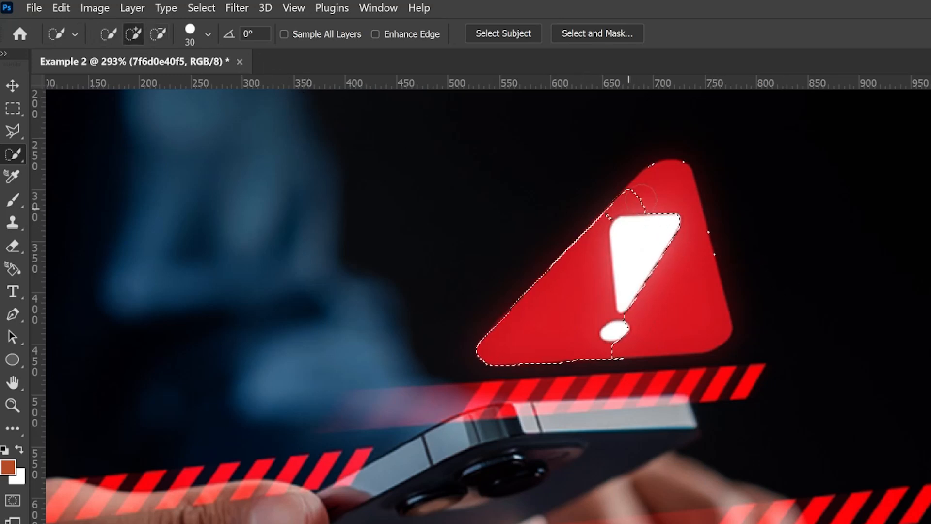
{"action": "mouse_move", "coordinate": [630, 209]}
{"action": "left_mouse_down"}
{"action": "mouse_move", "coordinate": [677, 271]}
{"action": "mouse_move", "coordinate": [666, 281]}
{"action": "mouse_move", "coordinate": [693, 335]}
{"action": "left_mouse_up"}
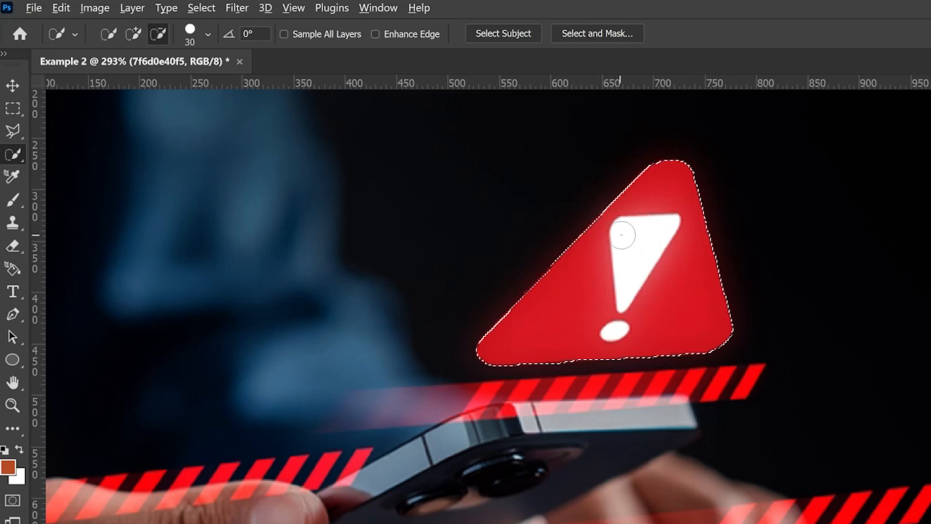
{"action": "scroll", "coordinate": [615, 235], "scroll_direction": "down", "scroll_amount": 3, "text": "alt"}
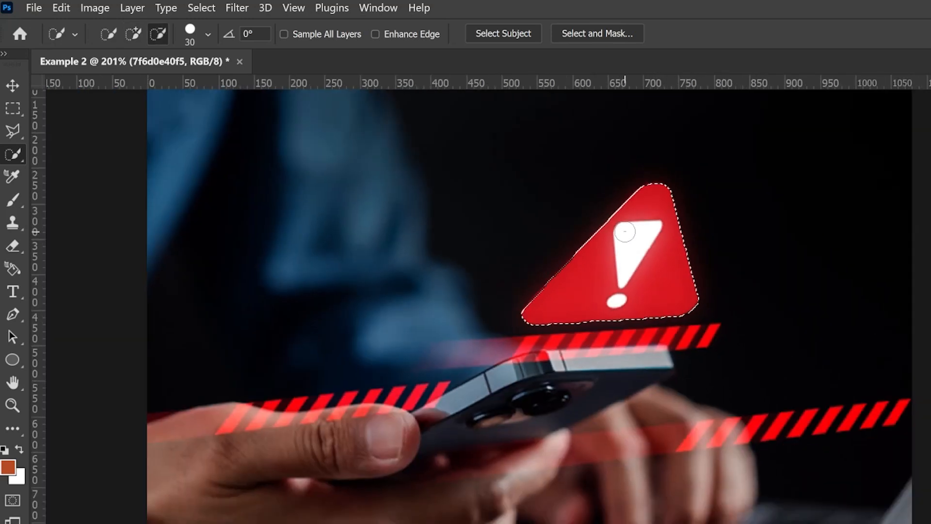
Clear the selection and use the Magic Wand Tool to select the triangle's red fill, the exclamation mark and its dot in turn
{"action": "right_click", "coordinate": [12, 155]}
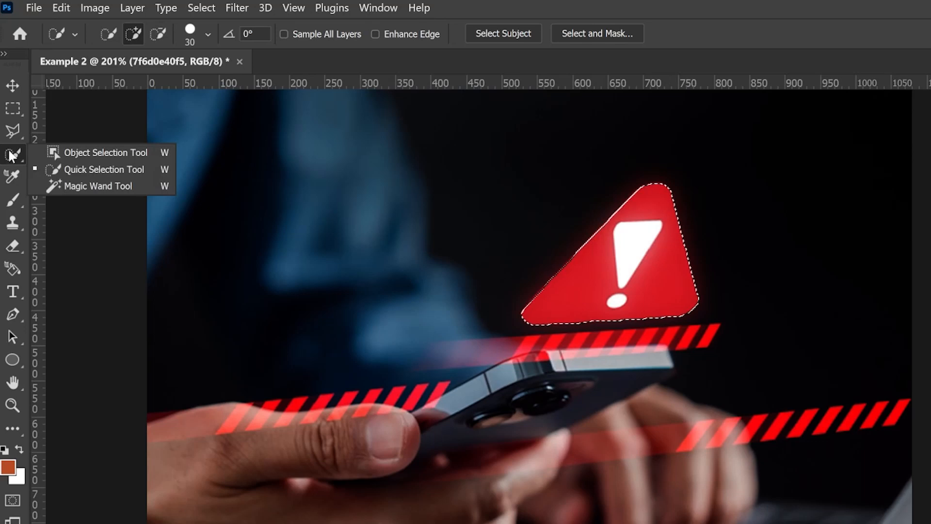
{"action": "left_click", "coordinate": [73, 187]}
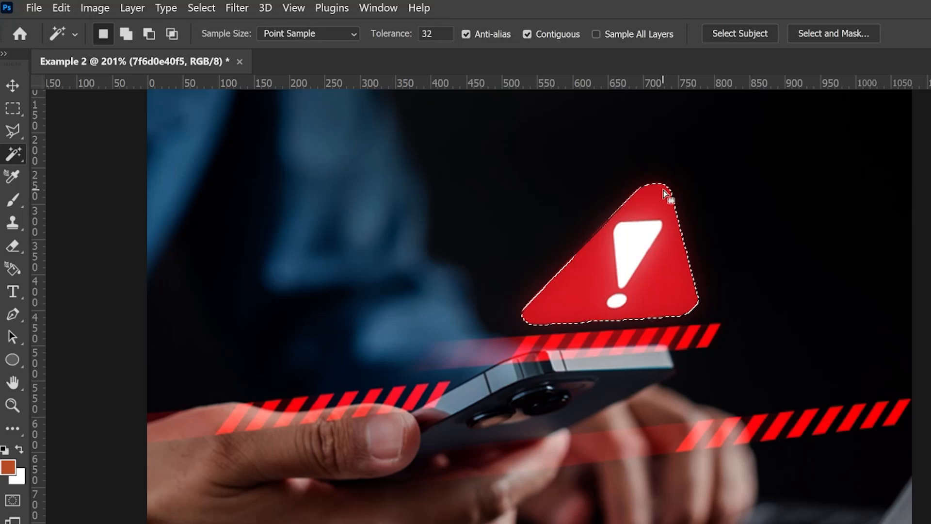
{"action": "scroll", "coordinate": [664, 190], "scroll_direction": "down", "scroll_amount": 2}
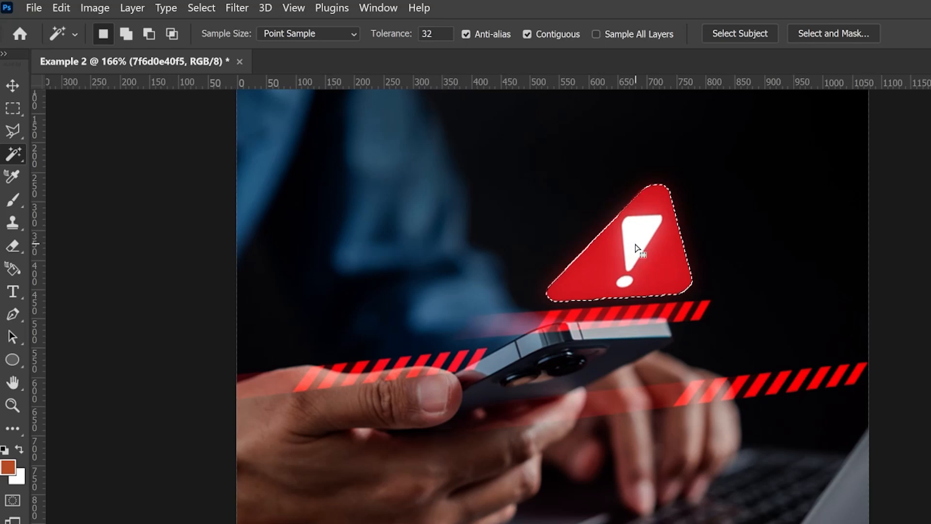
{"action": "key", "text": "ctrl+d"}
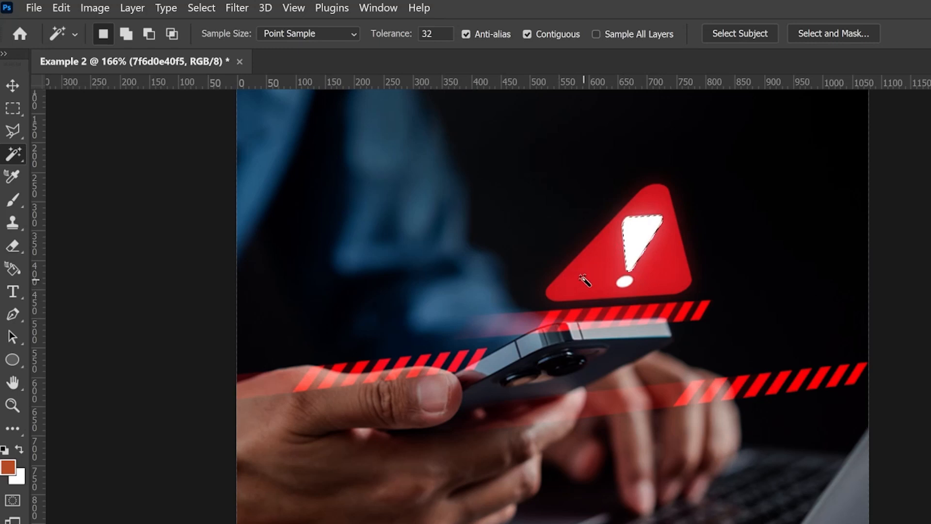
{"action": "left_click", "coordinate": [583, 278]}
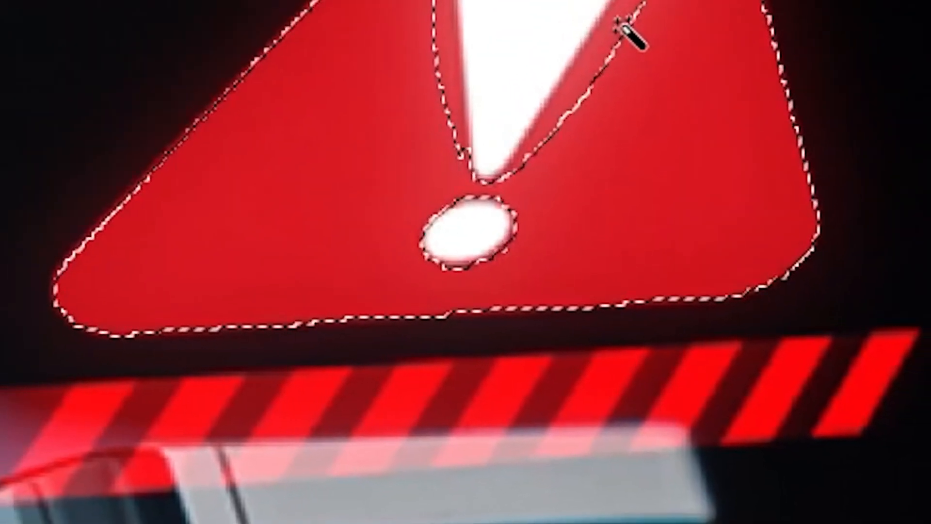
{"action": "left_click", "coordinate": [521, 19]}
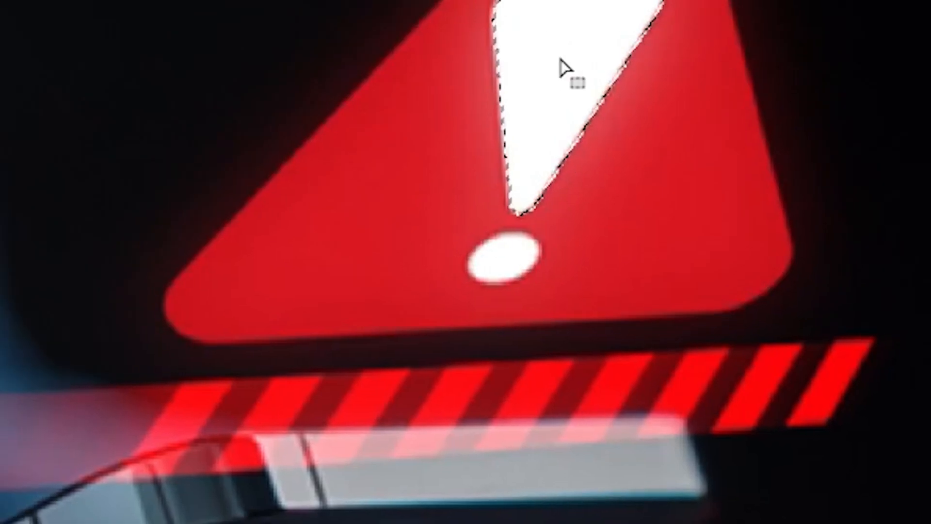
{"action": "left_click", "coordinate": [513, 272]}
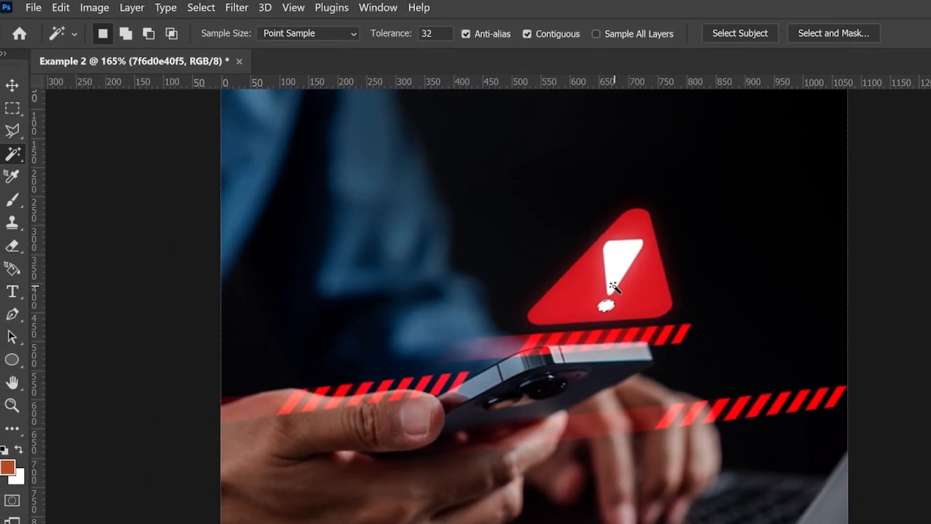
Select the dark background around the warning triangle with the Magic Wand Tool, delete it and deselect
{"action": "scroll", "coordinate": [614, 286], "scroll_direction": "up", "scroll_amount": 6}
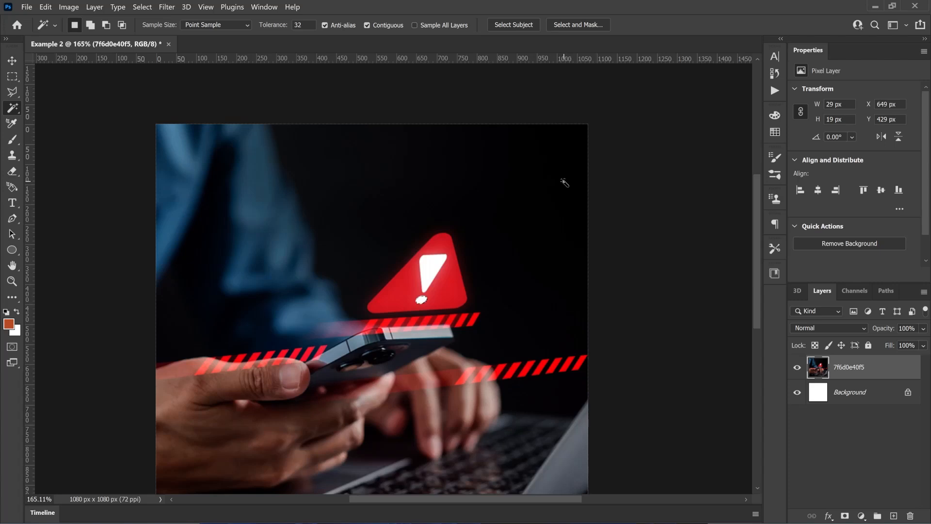
{"action": "left_click", "coordinate": [564, 182]}
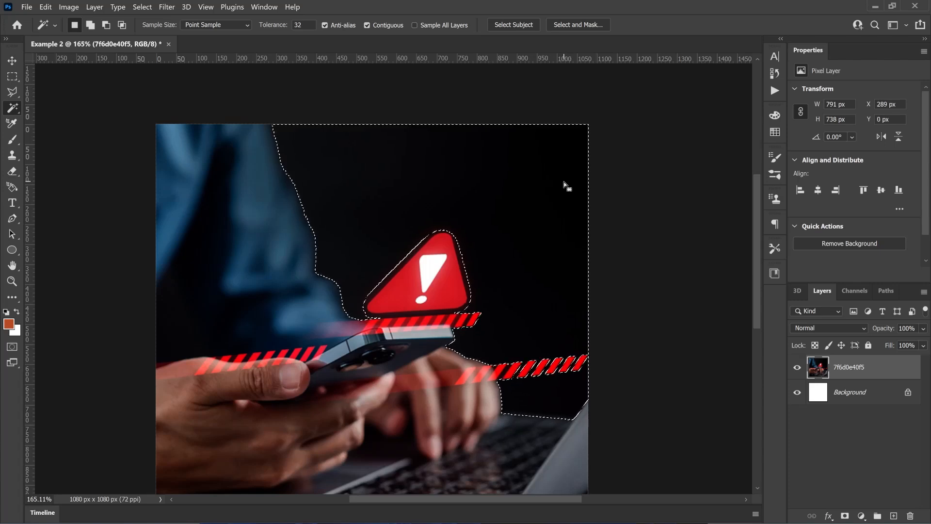
{"action": "key", "text": "Delete"}
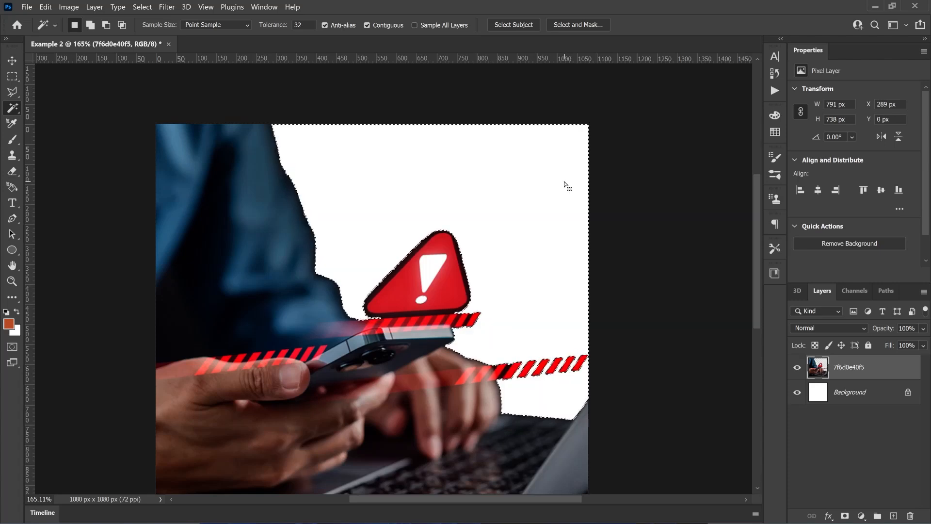
{"action": "key", "text": "ctrl+d"}
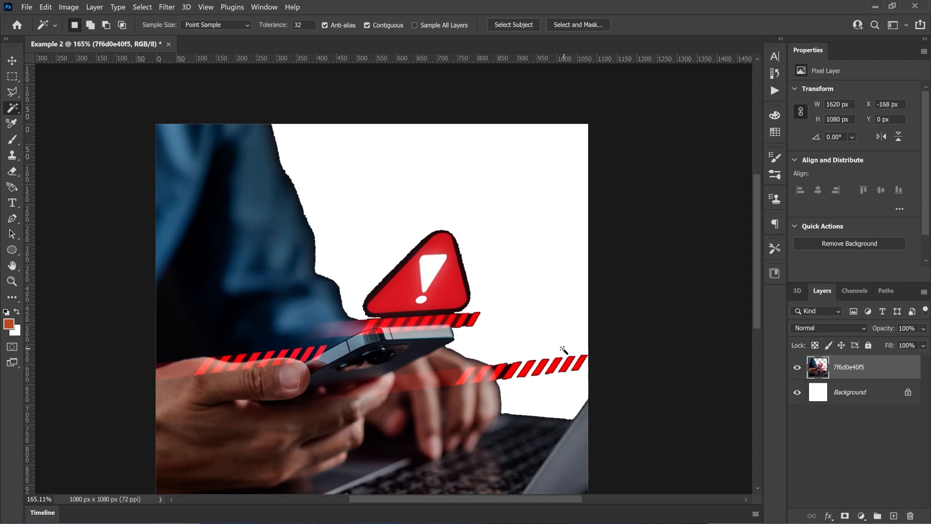
{"action": "scroll", "coordinate": [564, 350], "scroll_direction": "up", "scroll_amount": 5}
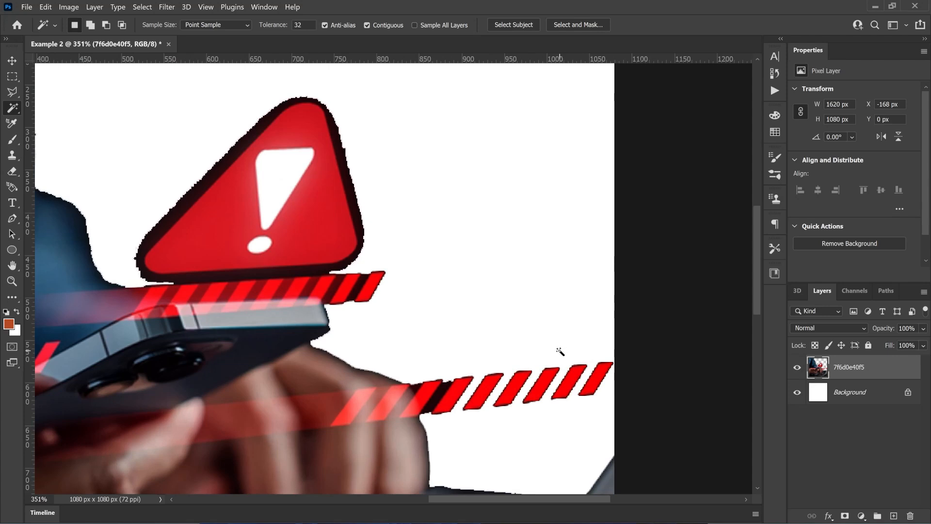
{"action": "scroll", "coordinate": [560, 351], "scroll_direction": "down", "scroll_amount": 6}
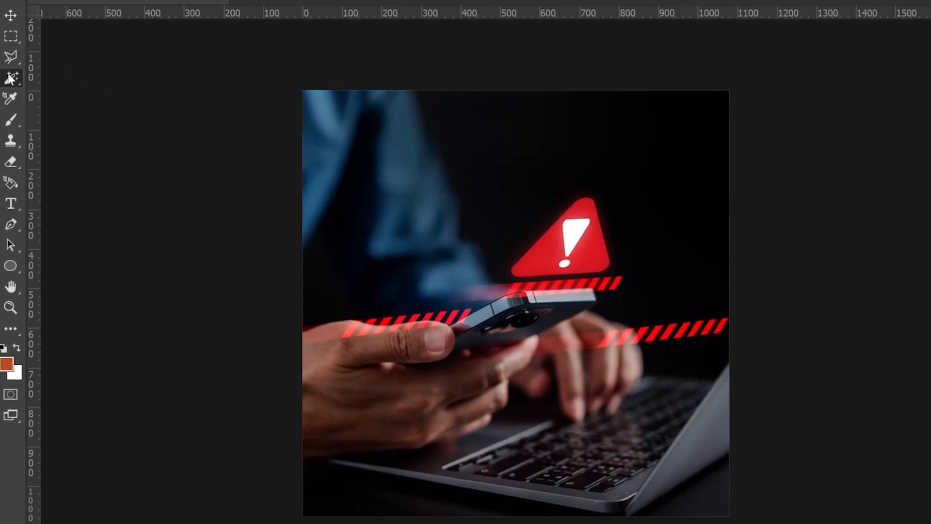
Try the Object Selection Tool on the exclamation mark, and select the phone by drawing a rectangle around it
{"action": "right_click", "coordinate": [11, 78]}
{"action": "left_click", "coordinate": [71, 79]}
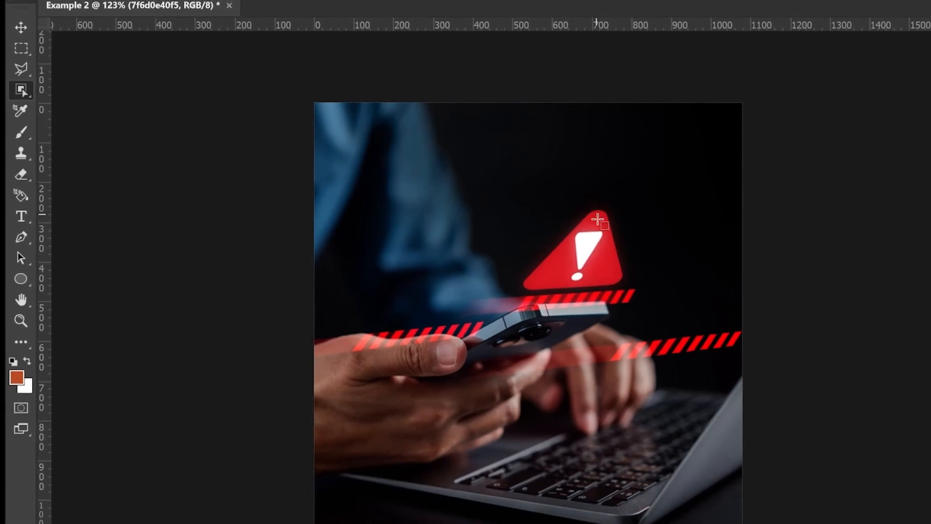
{"action": "left_click_drag", "start_coordinate": [596, 215], "coordinate": [591, 274]}
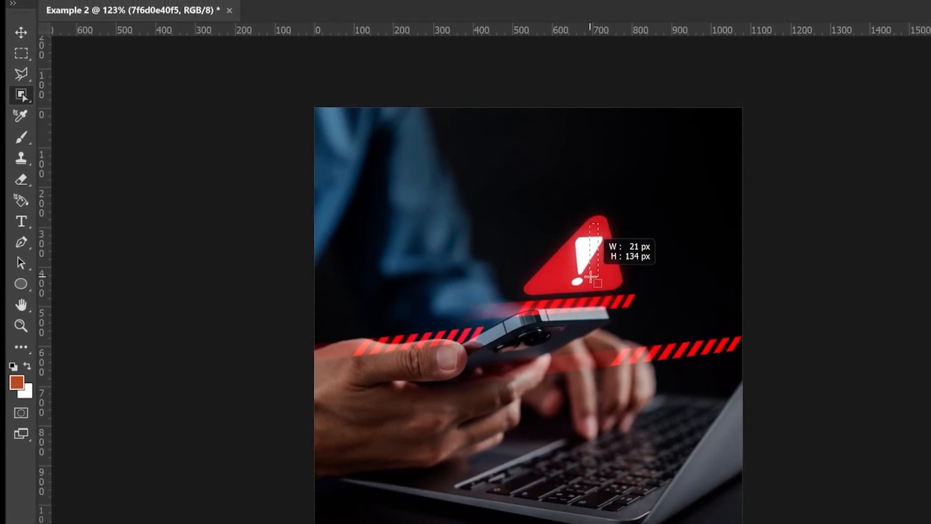
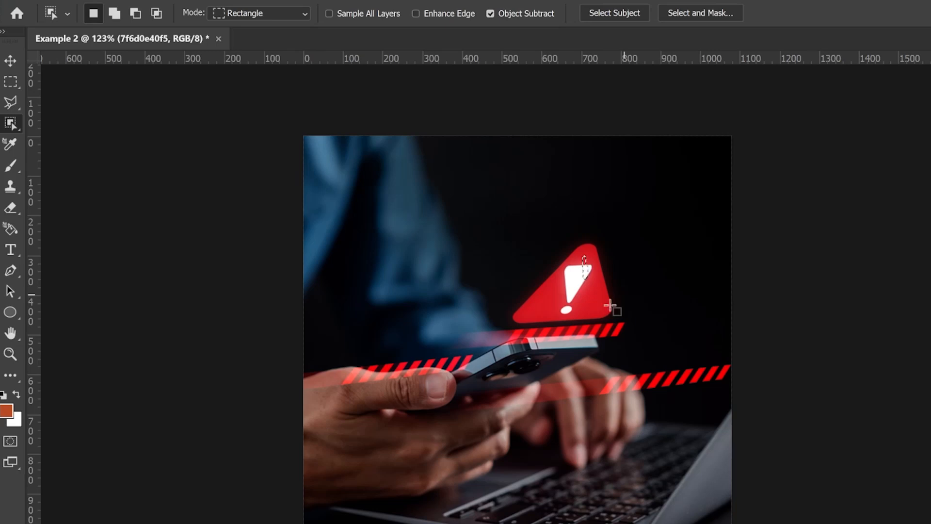
{"action": "left_click_drag", "start_coordinate": [599, 333], "coordinate": [429, 429]}
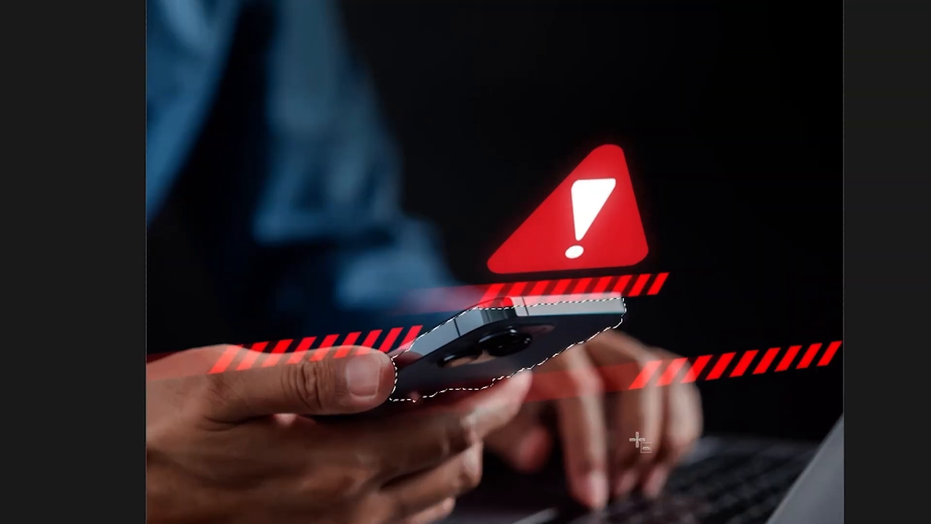
Extend the phone selection over its top edge with the Quick Selection Tool and switch the brush to subtracting
{"action": "right_click", "coordinate": [11, 138]}
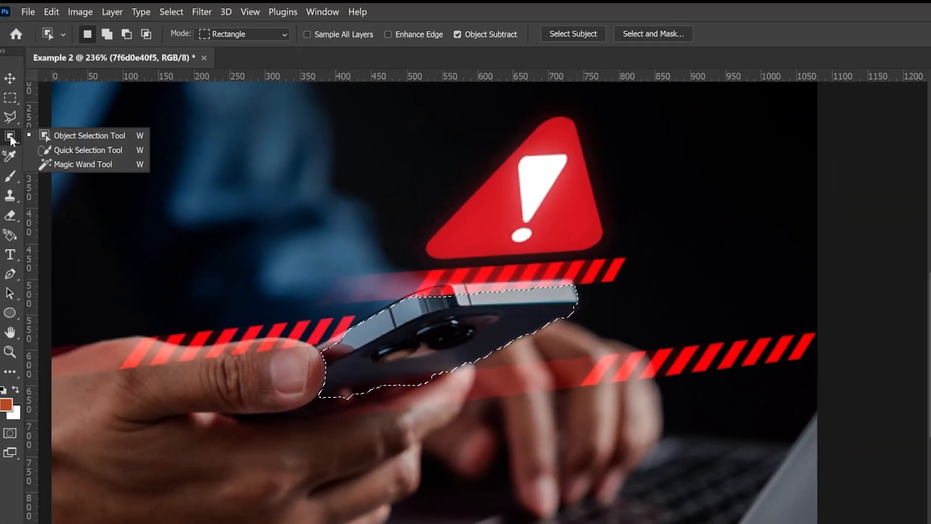
{"action": "left_click", "coordinate": [63, 149]}
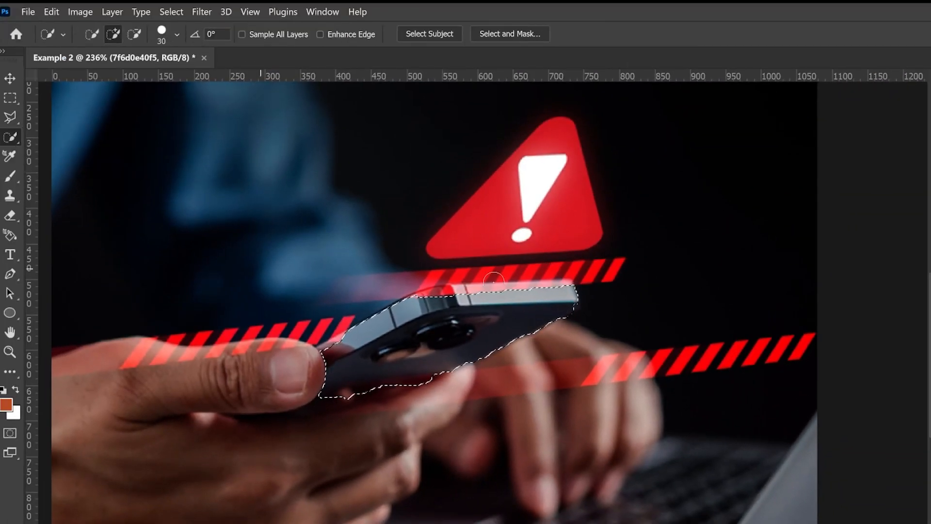
{"action": "left_click", "coordinate": [438, 300]}
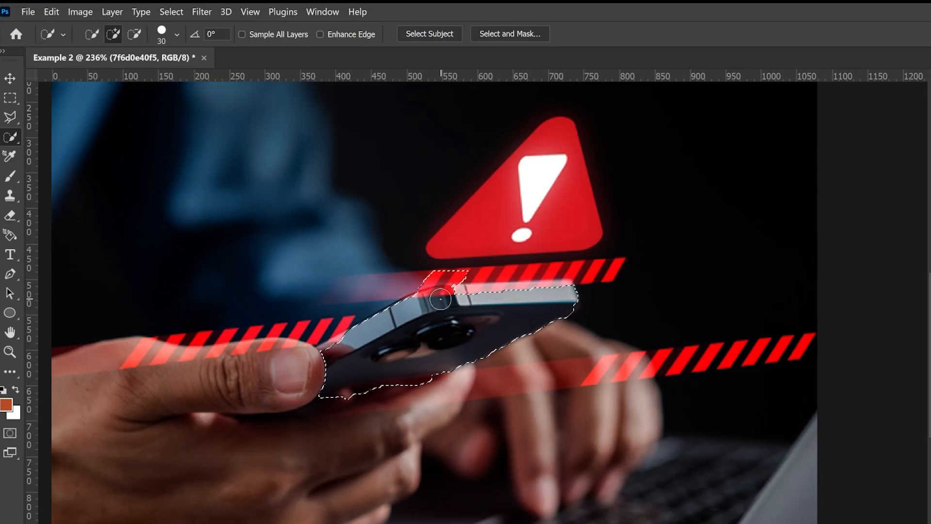
{"action": "left_click", "coordinate": [509, 301]}
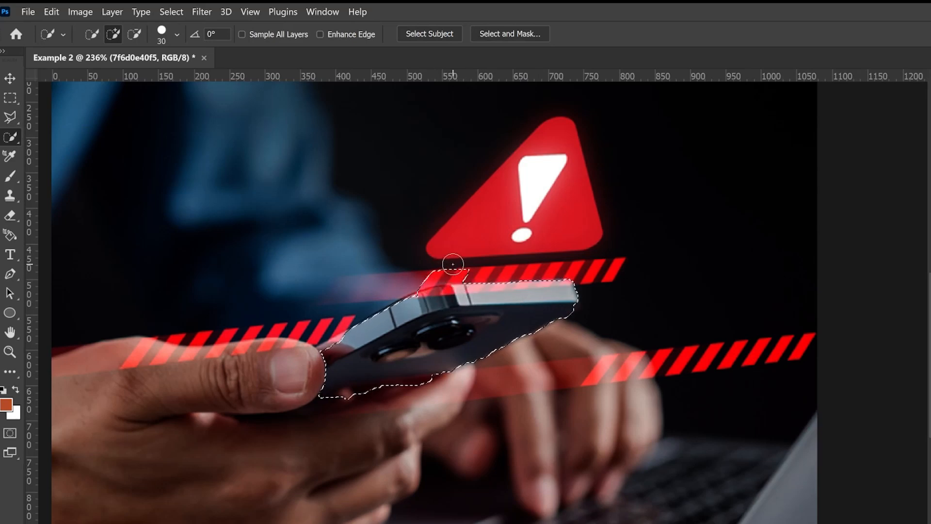
{"action": "left_click", "coordinate": [134, 34]}
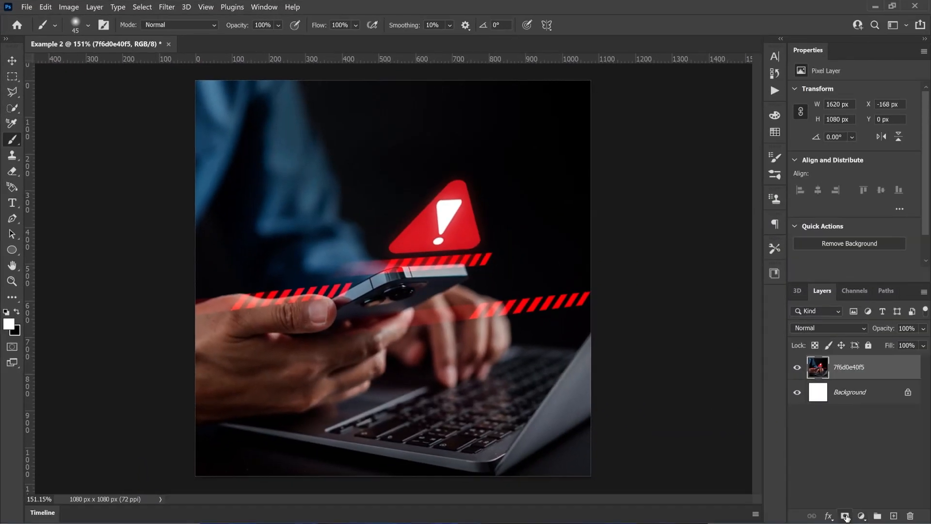
Add a layer mask to the 7f6d0e40f5 photo layer
{"action": "left_click", "coordinate": [845, 516]}
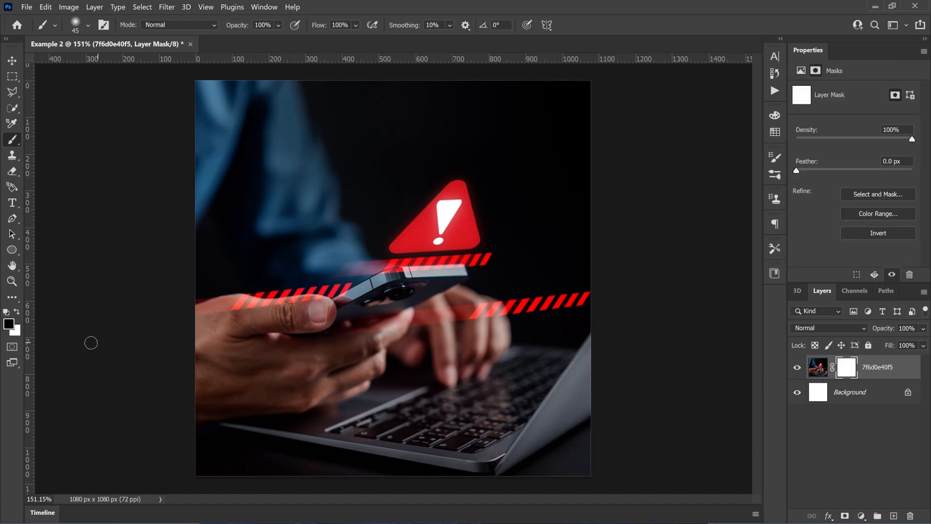
Paint black on the layer mask over the back of the hand with the Brush tool, and hide the Background layer
{"action": "mouse_move", "coordinate": [219, 354]}
{"action": "left_mouse_down"}
{"action": "mouse_move", "coordinate": [236, 332]}
{"action": "mouse_move", "coordinate": [232, 346]}
{"action": "mouse_move", "coordinate": [249, 323]}
{"action": "mouse_move", "coordinate": [229, 347]}
{"action": "mouse_move", "coordinate": [241, 370]}
{"action": "mouse_move", "coordinate": [257, 359]}
{"action": "mouse_move", "coordinate": [238, 359]}
{"action": "mouse_move", "coordinate": [262, 349]}
{"action": "mouse_move", "coordinate": [231, 367]}
{"action": "mouse_move", "coordinate": [234, 341]}
{"action": "left_mouse_up"}
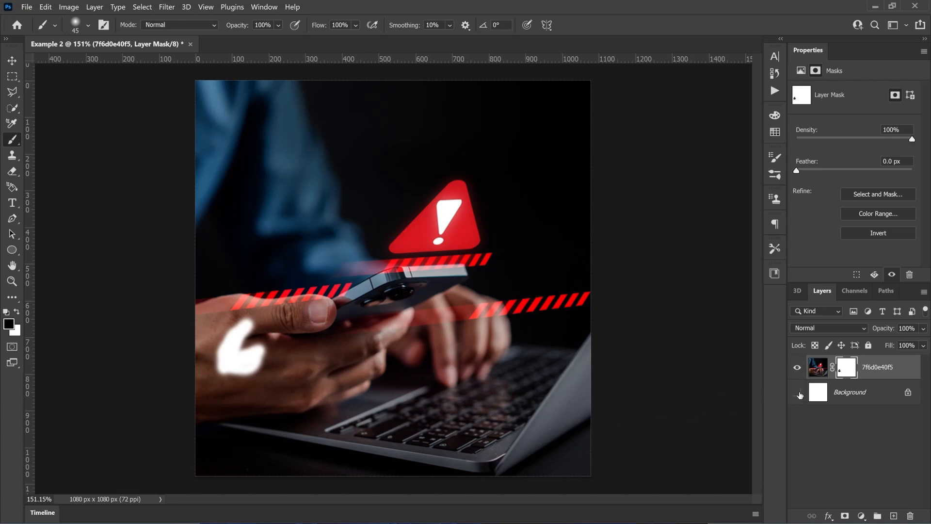
{"action": "left_click", "coordinate": [799, 393]}
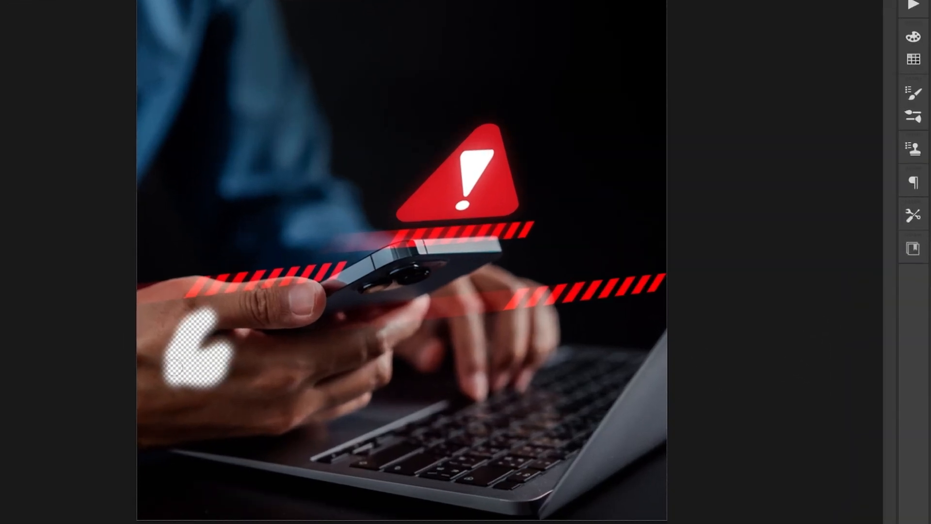
{"action": "mouse_move", "coordinate": [221, 373]}
{"action": "left_mouse_down"}
{"action": "mouse_move", "coordinate": [219, 309]}
{"action": "mouse_move", "coordinate": [197, 320]}
{"action": "mouse_move", "coordinate": [211, 331]}
{"action": "mouse_move", "coordinate": [240, 301]}
{"action": "mouse_move", "coordinate": [173, 313]}
{"action": "left_mouse_up"}
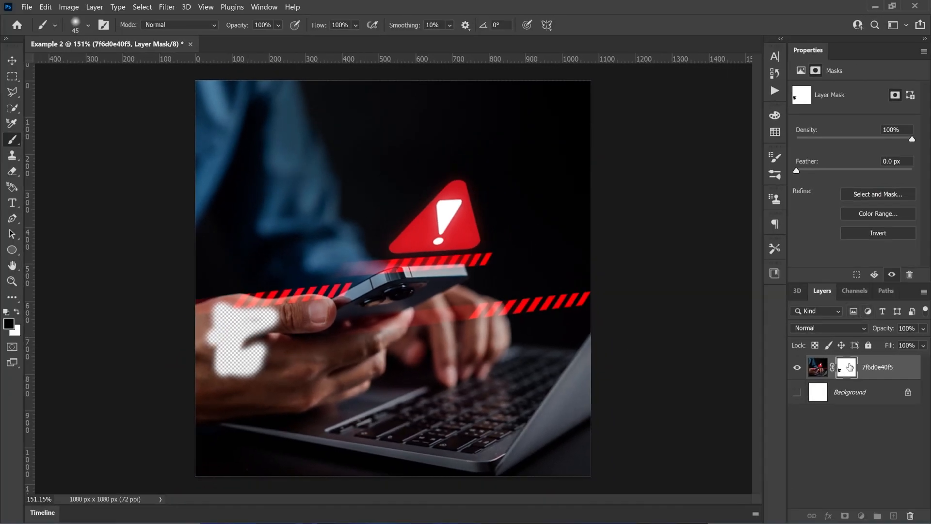
Disable the photo's layer mask, turn it back on and undo the last black stroke on it
{"action": "left_click", "coordinate": [847, 367], "text": "shift"}
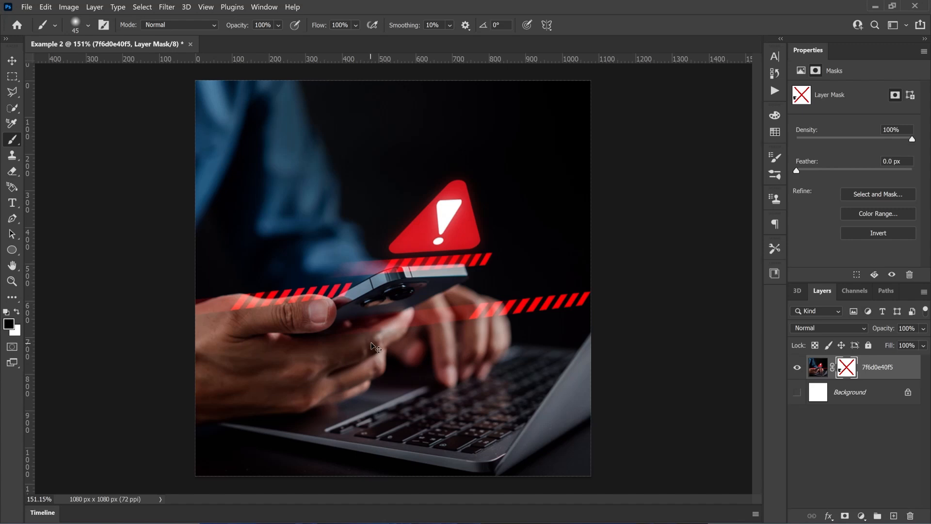
{"action": "key", "text": "ctrl+z"}
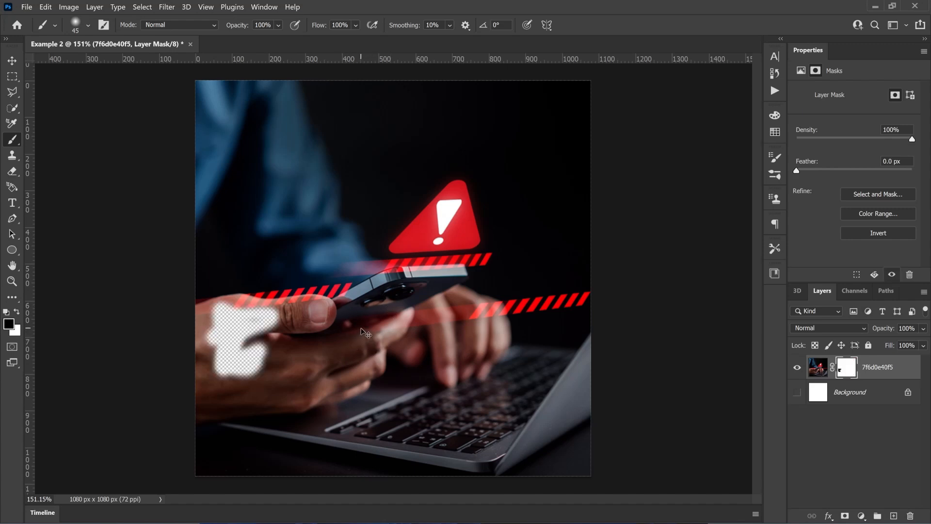
{"action": "key", "text": "ctrl+z"}
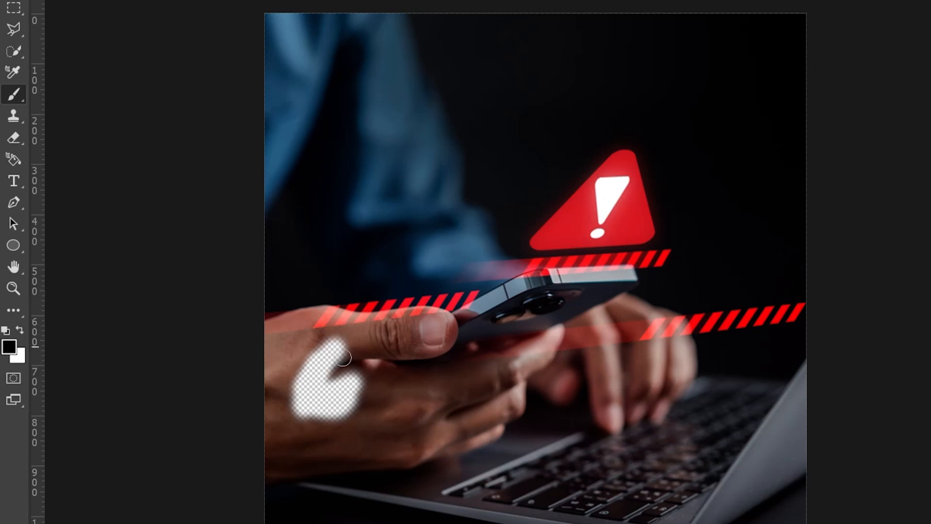
Restore the hidden hand area by painting white on the mask, switching partway to the Hard Round brush at 45 px and 100% hardness
{"action": "key", "text": "x"}
{"action": "mouse_move", "coordinate": [328, 335]}
{"action": "left_mouse_down"}
{"action": "mouse_move", "coordinate": [334, 365]}
{"action": "mouse_move", "coordinate": [363, 373]}
{"action": "mouse_move", "coordinate": [322, 352]}
{"action": "mouse_move", "coordinate": [333, 344]}
{"action": "mouse_move", "coordinate": [340, 361]}
{"action": "mouse_move", "coordinate": [353, 350]}
{"action": "mouse_move", "coordinate": [317, 359]}
{"action": "mouse_move", "coordinate": [328, 339]}
{"action": "mouse_move", "coordinate": [337, 359]}
{"action": "mouse_move", "coordinate": [313, 372]}
{"action": "mouse_move", "coordinate": [337, 367]}
{"action": "mouse_move", "coordinate": [296, 379]}
{"action": "mouse_move", "coordinate": [355, 369]}
{"action": "left_mouse_up"}
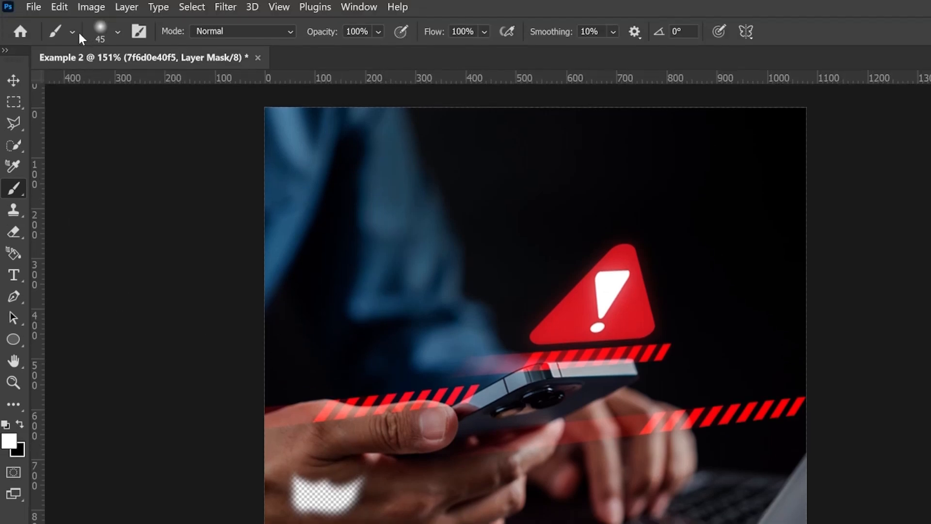
{"action": "left_click", "coordinate": [117, 32]}
{"action": "left_click", "coordinate": [53, 191]}
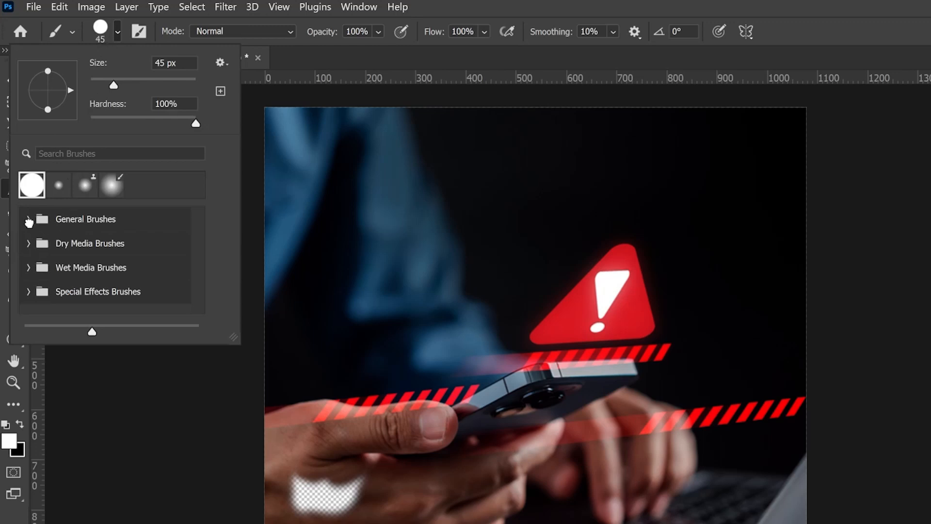
{"action": "left_click", "coordinate": [28, 220]}
{"action": "left_click", "coordinate": [79, 288]}
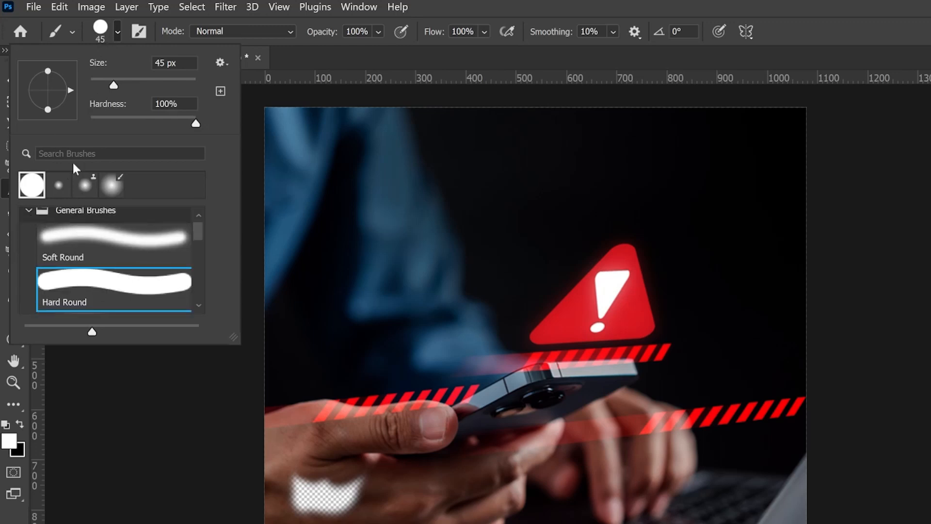
{"action": "left_click", "coordinate": [117, 33]}
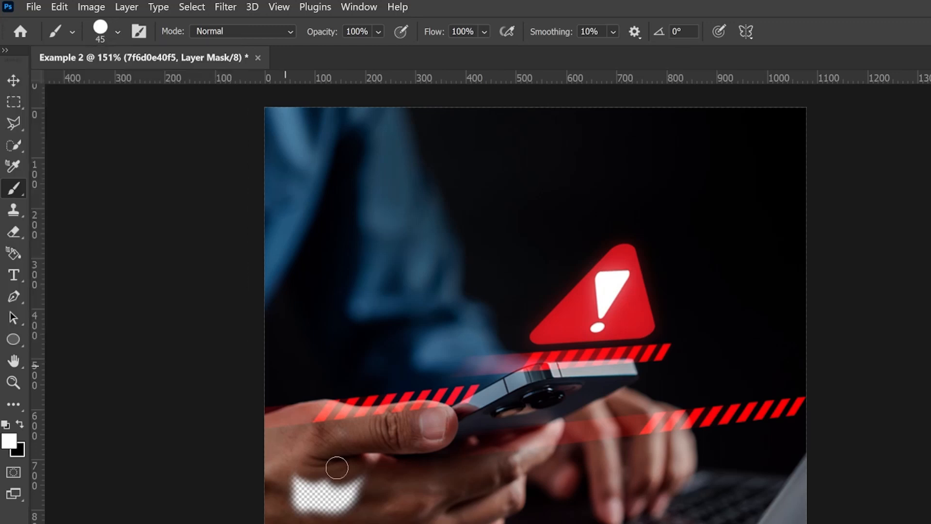
{"action": "mouse_move", "coordinate": [366, 494]}
{"action": "left_mouse_down"}
{"action": "mouse_move", "coordinate": [323, 510]}
{"action": "mouse_move", "coordinate": [358, 473]}
{"action": "mouse_move", "coordinate": [357, 494]}
{"action": "mouse_move", "coordinate": [333, 508]}
{"action": "mouse_move", "coordinate": [311, 483]}
{"action": "mouse_move", "coordinate": [274, 498]}
{"action": "mouse_move", "coordinate": [293, 477]}
{"action": "mouse_move", "coordinate": [319, 506]}
{"action": "mouse_move", "coordinate": [303, 496]}
{"action": "mouse_move", "coordinate": [305, 485]}
{"action": "mouse_move", "coordinate": [311, 504]}
{"action": "mouse_move", "coordinate": [329, 482]}
{"action": "mouse_move", "coordinate": [302, 515]}
{"action": "left_mouse_up"}
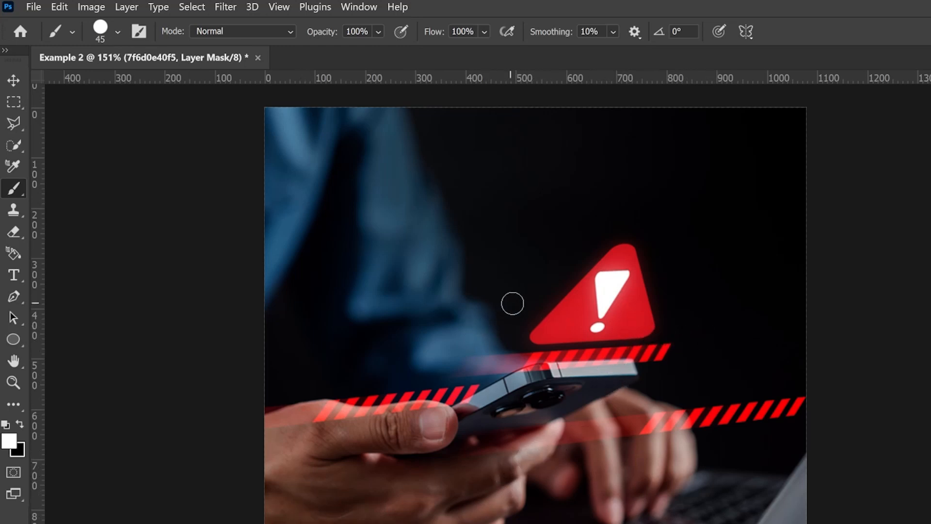
Hide the red warning triangle by painting black over it on the layer mask
{"action": "key", "text": "x"}
{"action": "mouse_move", "coordinate": [606, 290]}
{"action": "left_mouse_down"}
{"action": "mouse_move", "coordinate": [619, 260]}
{"action": "mouse_move", "coordinate": [598, 270]}
{"action": "mouse_move", "coordinate": [625, 243]}
{"action": "mouse_move", "coordinate": [638, 279]}
{"action": "mouse_move", "coordinate": [629, 294]}
{"action": "mouse_move", "coordinate": [583, 274]}
{"action": "mouse_move", "coordinate": [544, 335]}
{"action": "mouse_move", "coordinate": [591, 337]}
{"action": "mouse_move", "coordinate": [624, 323]}
{"action": "mouse_move", "coordinate": [641, 299]}
{"action": "mouse_move", "coordinate": [651, 326]}
{"action": "mouse_move", "coordinate": [600, 335]}
{"action": "left_mouse_up"}
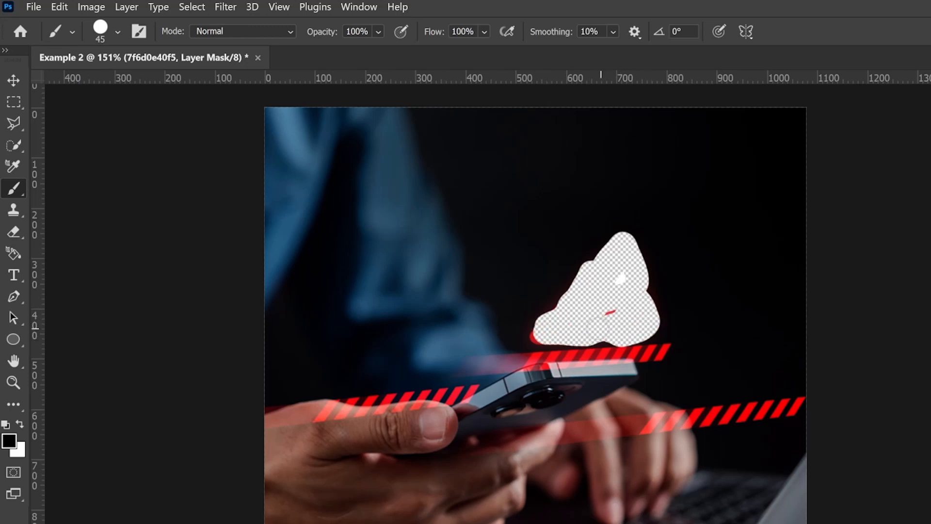
{"action": "left_click_drag", "start_coordinate": [626, 303], "coordinate": [526, 315]}
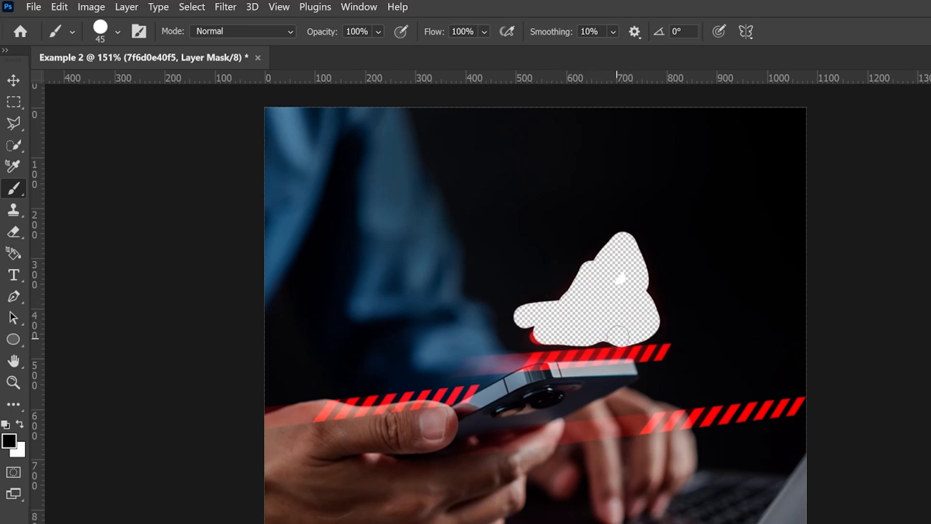
Bring the warning triangle back by painting white over the whole masked area
{"action": "key", "text": "x"}
{"action": "mouse_move", "coordinate": [617, 333]}
{"action": "left_mouse_down"}
{"action": "mouse_move", "coordinate": [572, 326]}
{"action": "mouse_move", "coordinate": [616, 296]}
{"action": "mouse_move", "coordinate": [620, 280]}
{"action": "mouse_move", "coordinate": [570, 308]}
{"action": "mouse_move", "coordinate": [645, 259]}
{"action": "mouse_move", "coordinate": [571, 305]}
{"action": "mouse_move", "coordinate": [621, 251]}
{"action": "mouse_move", "coordinate": [593, 266]}
{"action": "mouse_move", "coordinate": [619, 226]}
{"action": "mouse_move", "coordinate": [631, 235]}
{"action": "mouse_move", "coordinate": [632, 266]}
{"action": "mouse_move", "coordinate": [544, 315]}
{"action": "mouse_move", "coordinate": [595, 286]}
{"action": "mouse_move", "coordinate": [549, 282]}
{"action": "left_mouse_up"}
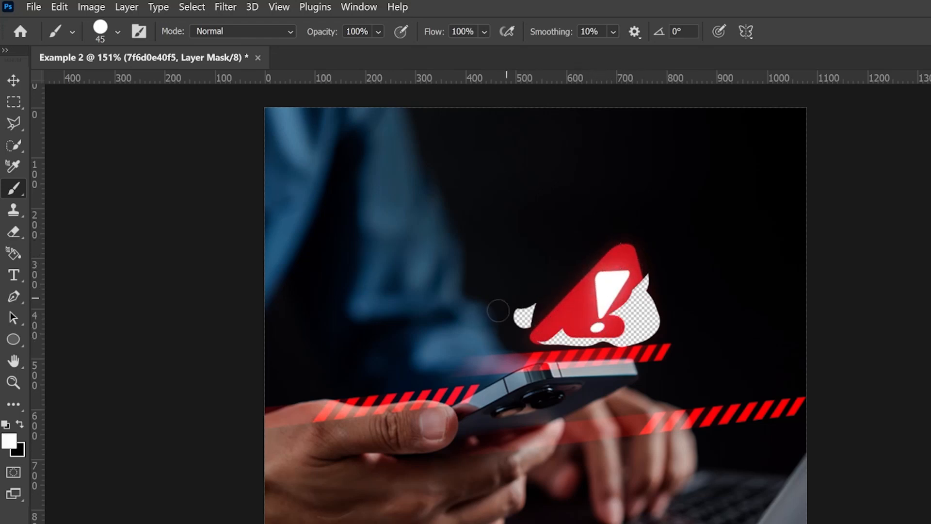
{"action": "mouse_move", "coordinate": [498, 310]}
{"action": "left_mouse_down"}
{"action": "mouse_move", "coordinate": [523, 311]}
{"action": "mouse_move", "coordinate": [533, 322]}
{"action": "mouse_move", "coordinate": [545, 315]}
{"action": "mouse_move", "coordinate": [499, 323]}
{"action": "mouse_move", "coordinate": [515, 296]}
{"action": "mouse_move", "coordinate": [585, 329]}
{"action": "mouse_move", "coordinate": [529, 339]}
{"action": "mouse_move", "coordinate": [653, 333]}
{"action": "mouse_move", "coordinate": [619, 328]}
{"action": "mouse_move", "coordinate": [577, 342]}
{"action": "left_mouse_up"}
{"action": "left_click_drag", "start_coordinate": [636, 332], "coordinate": [629, 270]}
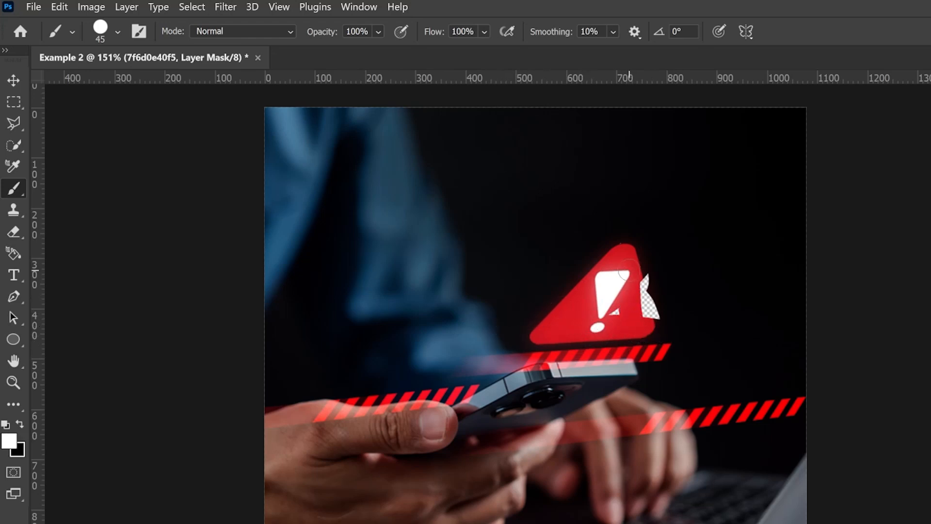
{"action": "left_click_drag", "start_coordinate": [639, 322], "coordinate": [662, 362]}
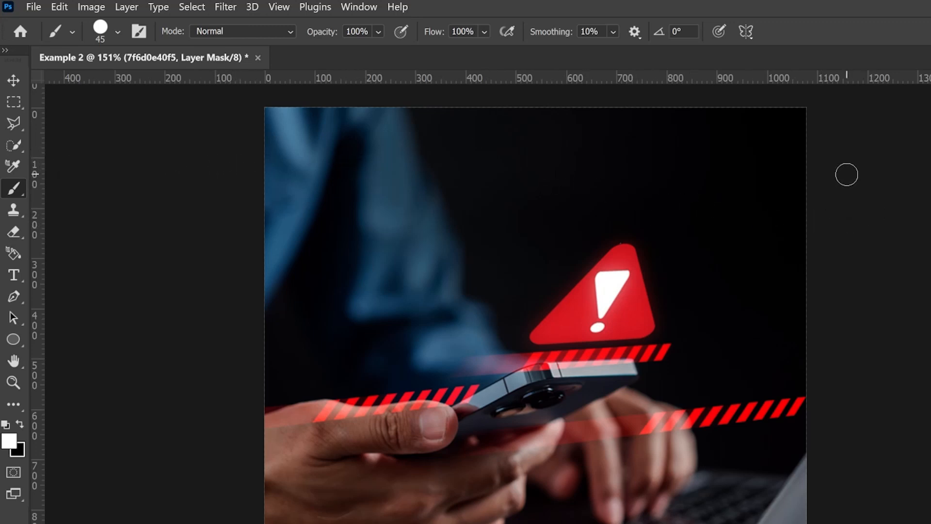
Switch to the Clone Stamp Tool and set its brush size to 250 px
{"action": "key", "text": "s"}
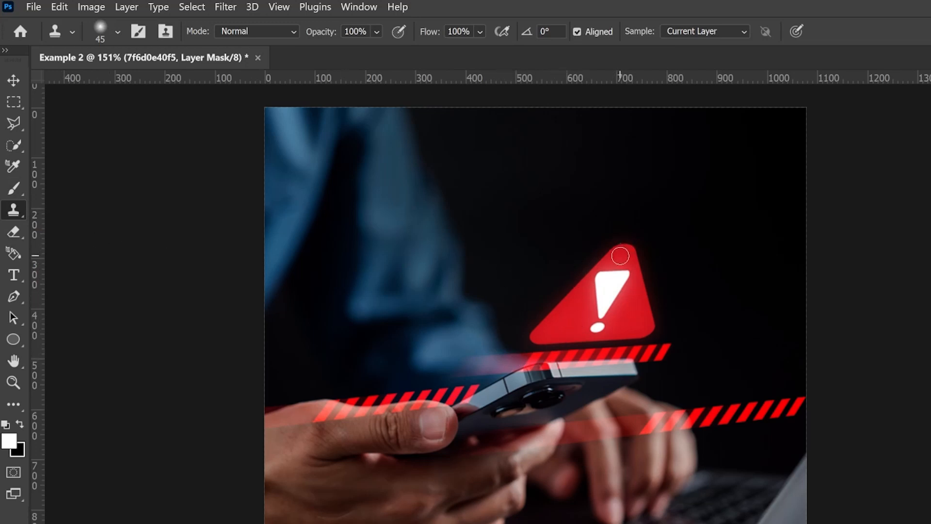
{"action": "key", "text": "bracketright"}
{"action": "key", "text": "bracketright"}
{"action": "key", "text": "bracketright"}
{"action": "key", "text": "bracketright"}
{"action": "key", "text": "bracketright"}
{"action": "key", "text": "bracketright"}
{"action": "key", "text": "bracketright"}
{"action": "key", "text": "bracketright"}
{"action": "key", "text": "bracketright"}
{"action": "key", "text": "bracketright"}
{"action": "key", "text": "bracketright"}
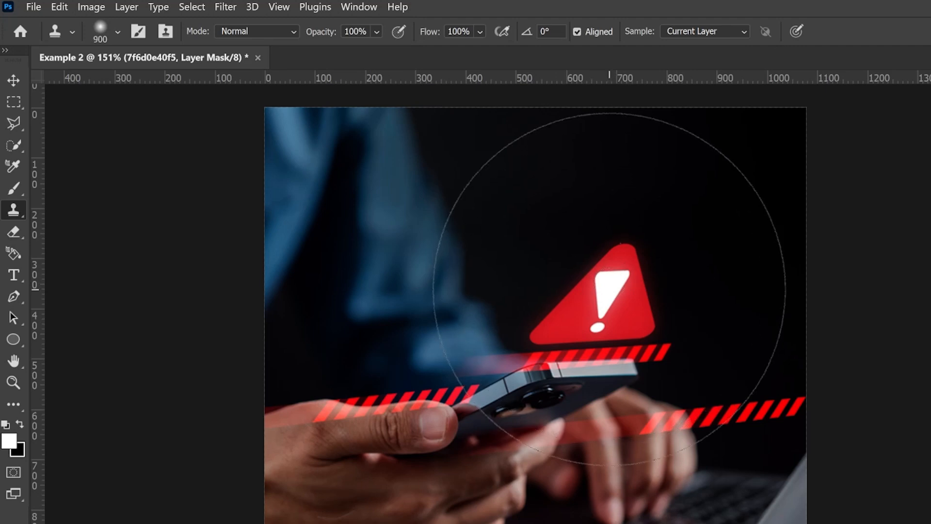
{"action": "key", "text": "bracketleft"}
{"action": "key", "text": "bracketleft"}
{"action": "key", "text": "bracketleft"}
{"action": "key", "text": "bracketleft"}
{"action": "key", "text": "bracketleft"}
{"action": "key", "text": "bracketleft"}
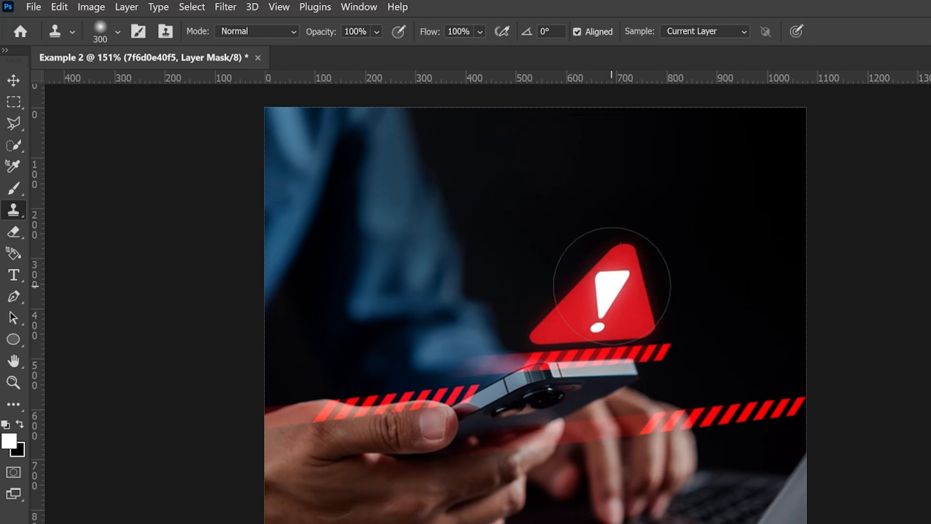
{"action": "key", "text": "bracketleft"}
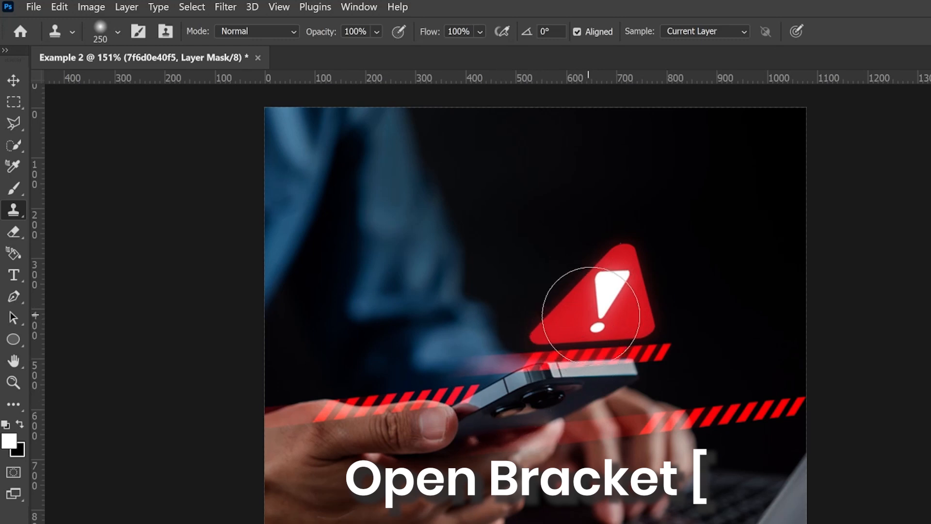
Try sampling a clone source on the warning triangle and clear the selection around the canvas
{"action": "key", "text": "alt"}
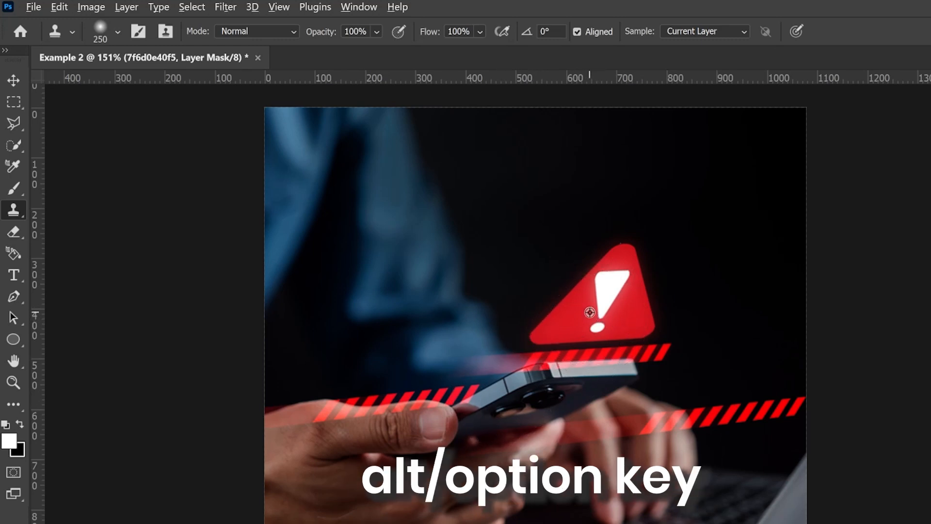
{"action": "left_click", "coordinate": [590, 312], "text": "alt"}
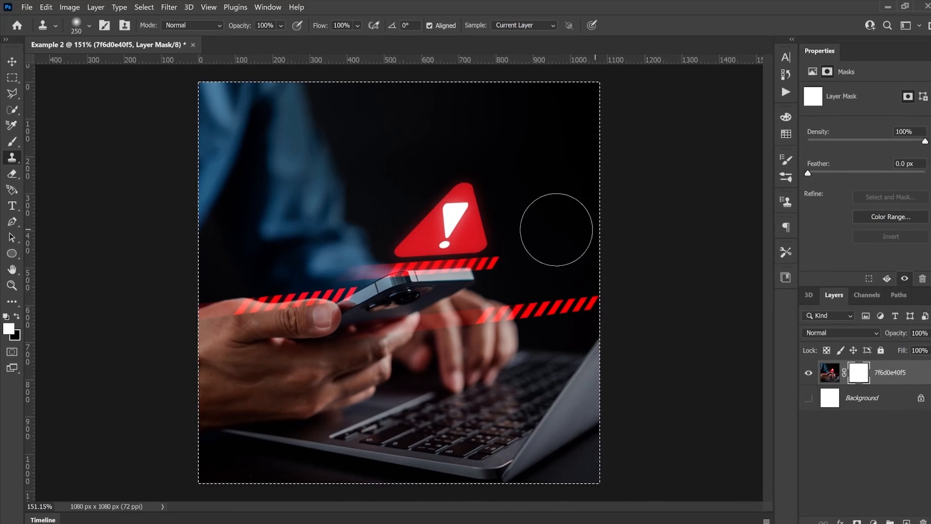
{"action": "key", "text": "ctrl+d"}
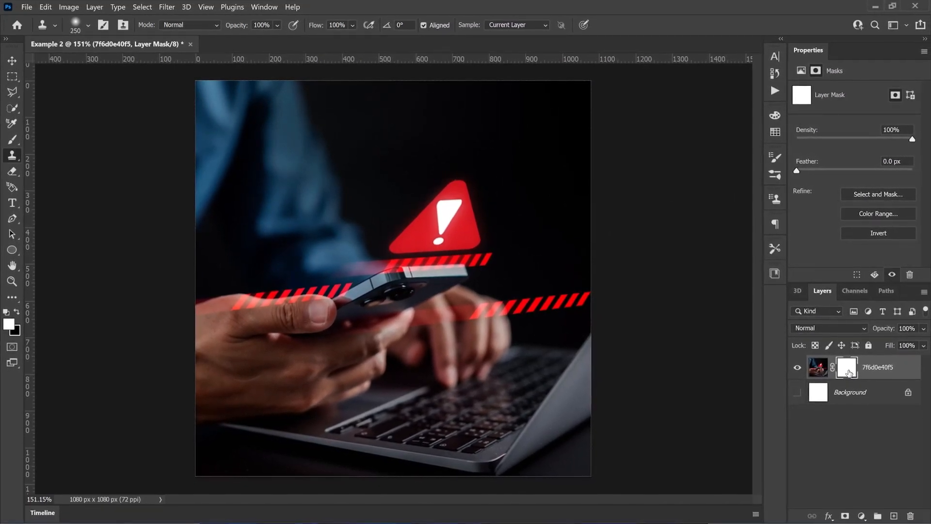
Undo the mask painting and the earlier edits until the 7f6d0e40f5 layer is an unmasked smart object again
{"action": "key", "text": "ctrl+z"}
{"action": "key", "text": "ctrl+z"}
{"action": "key", "text": "ctrl+z"}
{"action": "key", "text": "ctrl+z"}
{"action": "key", "text": "ctrl+z"}
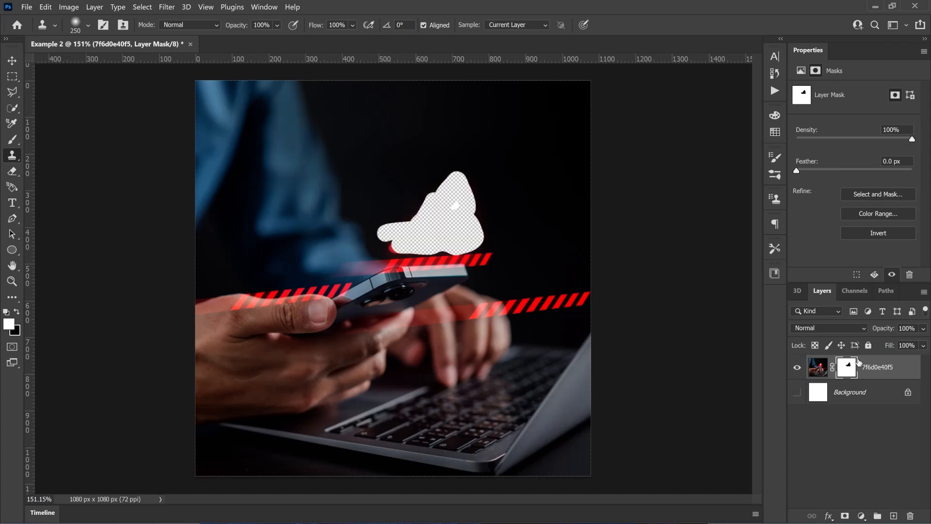
{"action": "key", "text": "ctrl+z"}
{"action": "key", "text": "ctrl+z"}
{"action": "key", "text": "ctrl+z"}
{"action": "key", "text": "ctrl+z"}
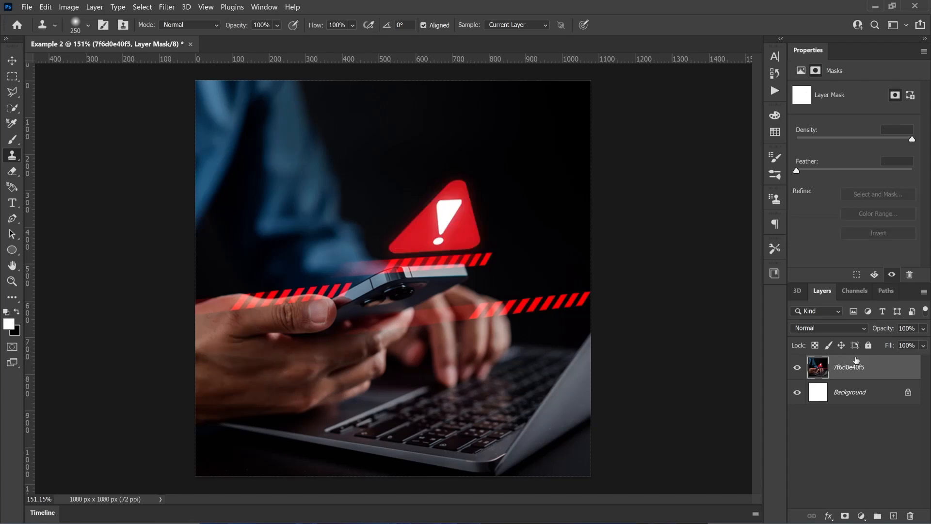
{"action": "key", "text": "ctrl+z"}
{"action": "key", "text": "ctrl+z"}
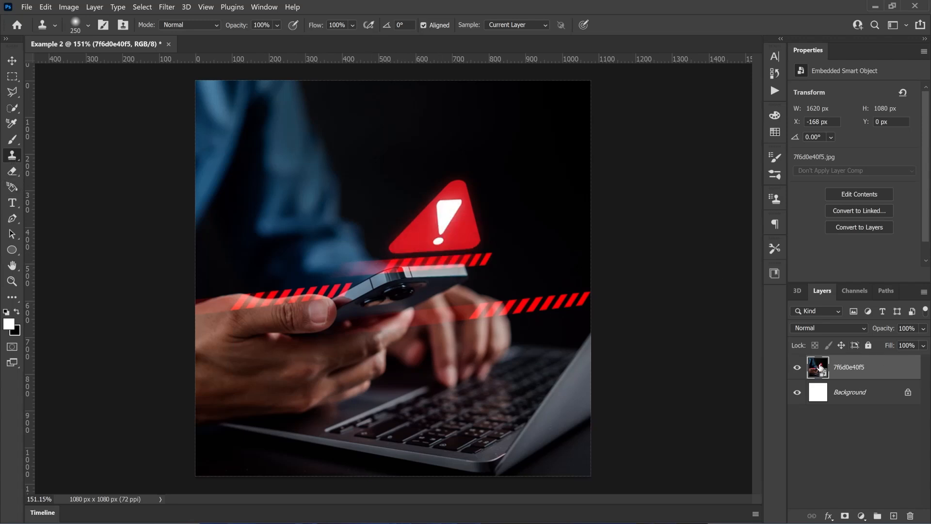
Rasterize the 7f6d0e40f5 photo layer and clone the phone into the dark area above and right of the warning triangle
{"action": "key", "text": "ctrl+r"}
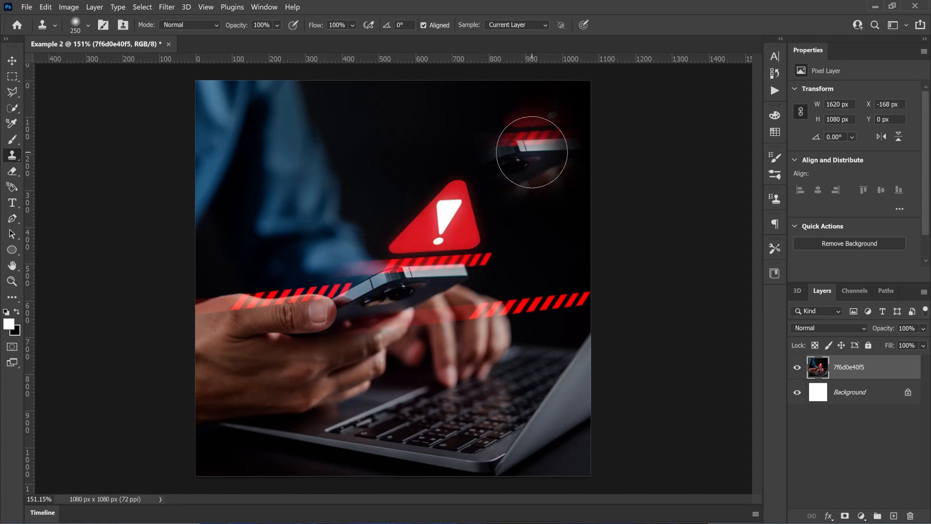
{"action": "left_click", "coordinate": [532, 151]}
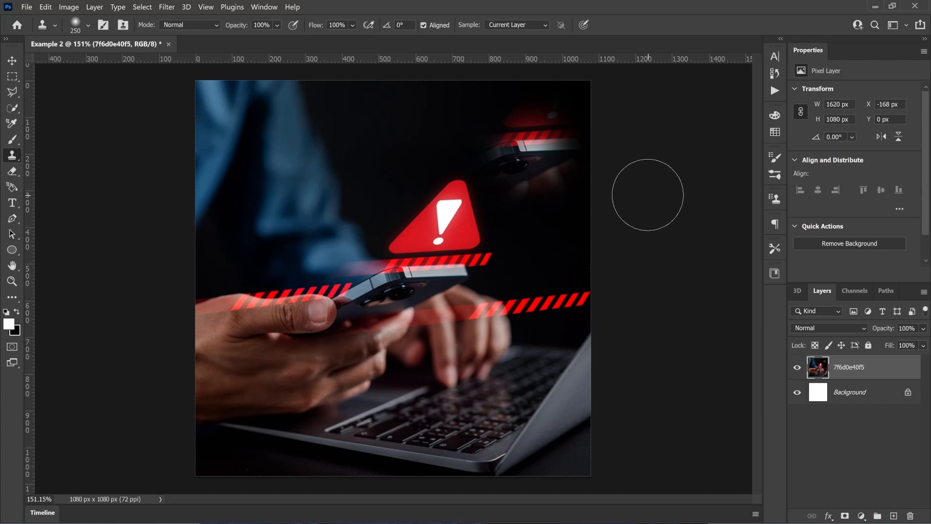
Try cloning over the phone's top edge and the warning triangle, and undo both attempts
{"action": "mouse_move", "coordinate": [456, 261]}
{"action": "left_mouse_down"}
{"action": "mouse_move", "coordinate": [382, 280]}
{"action": "mouse_move", "coordinate": [372, 301]}
{"action": "mouse_move", "coordinate": [423, 305]}
{"action": "mouse_move", "coordinate": [430, 263]}
{"action": "mouse_move", "coordinate": [410, 252]}
{"action": "mouse_move", "coordinate": [396, 269]}
{"action": "left_mouse_up"}
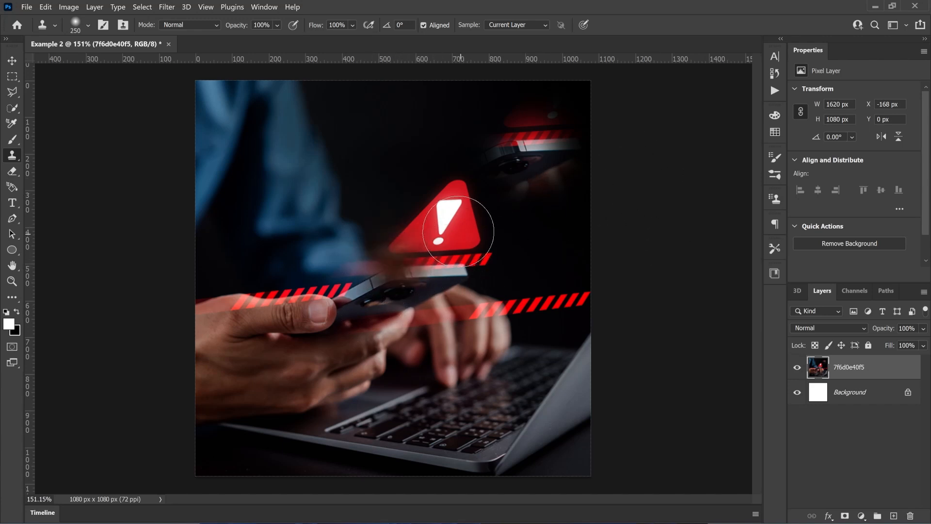
{"action": "key", "text": "ctrl+z"}
{"action": "mouse_move", "coordinate": [458, 231]}
{"action": "left_mouse_down"}
{"action": "mouse_move", "coordinate": [439, 221]}
{"action": "mouse_move", "coordinate": [445, 228]}
{"action": "left_mouse_up"}
{"action": "key", "text": "ctrl+z"}
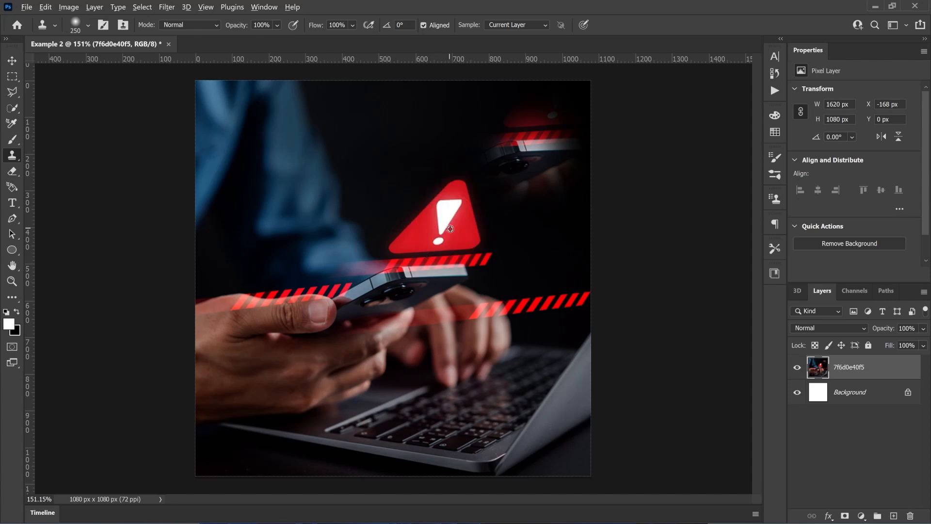
Clone the warning triangle onto the dark background above and left of the original, and undo all cloned strokes
{"action": "left_click", "coordinate": [425, 200], "text": "alt"}
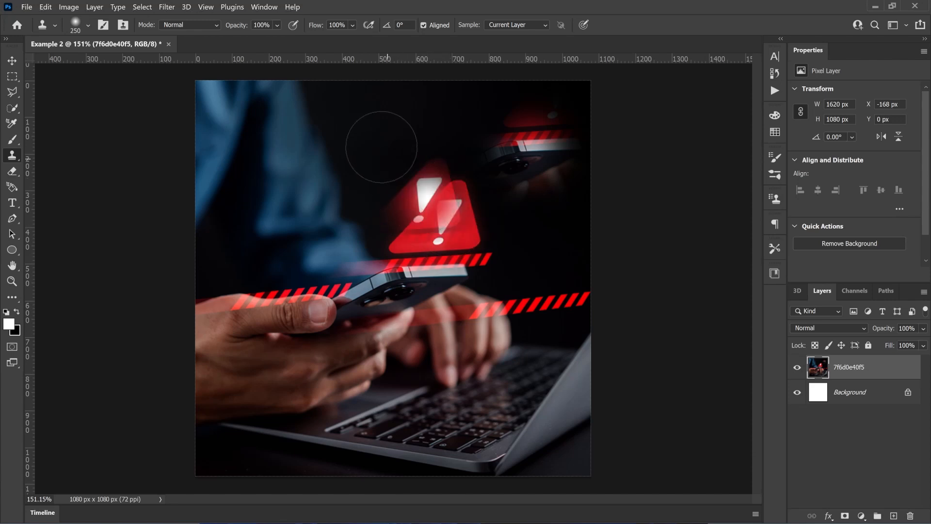
{"action": "mouse_move", "coordinate": [380, 145]}
{"action": "left_mouse_down"}
{"action": "mouse_move", "coordinate": [380, 135]}
{"action": "mouse_move", "coordinate": [400, 147]}
{"action": "left_mouse_up"}
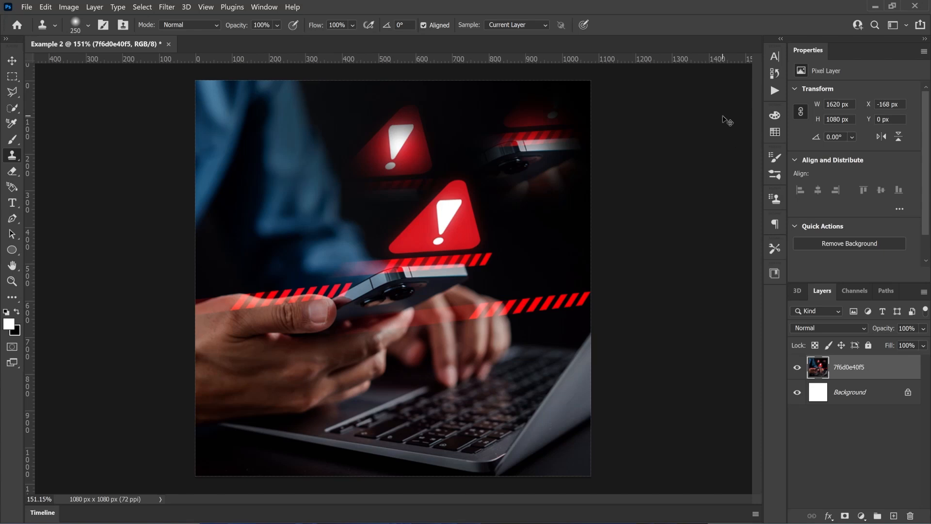
{"action": "key", "text": "ctrl+z"}
{"action": "key", "text": "ctrl+z"}
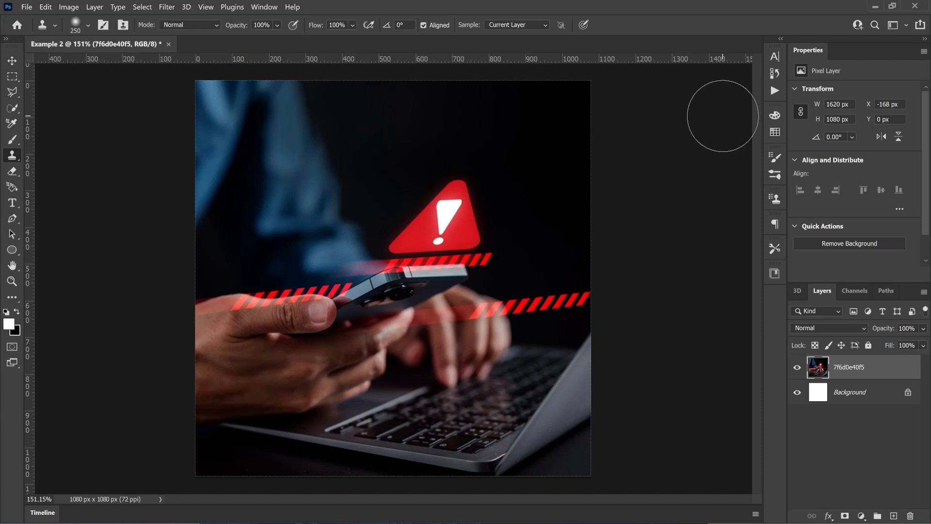
Erase freehand strokes across the warning triangle with the Eraser Tool at a 25 px brush size
{"action": "left_click", "coordinate": [11, 173]}
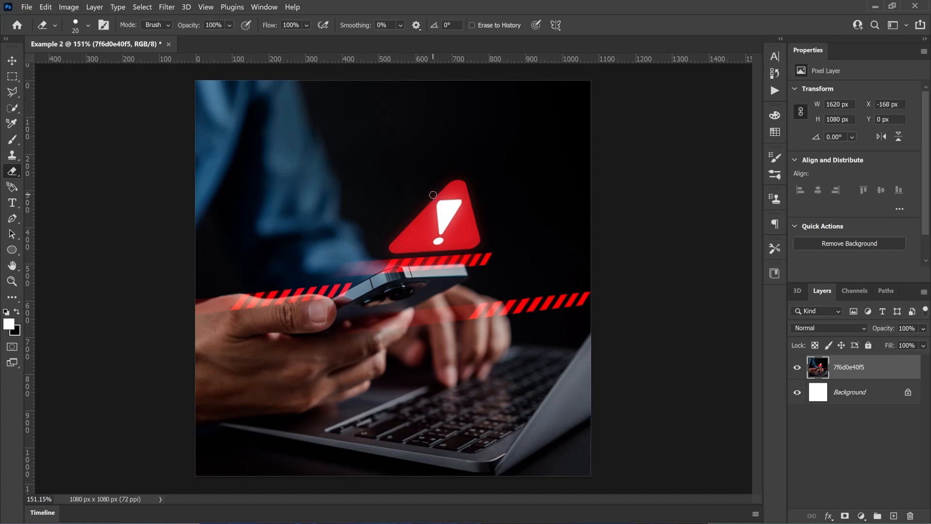
{"action": "key", "text": "bracketleft"}
{"action": "key", "text": "bracketright"}
{"action": "mouse_move", "coordinate": [456, 194]}
{"action": "left_mouse_down"}
{"action": "mouse_move", "coordinate": [430, 225]}
{"action": "mouse_move", "coordinate": [457, 197]}
{"action": "mouse_move", "coordinate": [430, 201]}
{"action": "mouse_move", "coordinate": [454, 186]}
{"action": "mouse_move", "coordinate": [497, 195]}
{"action": "mouse_move", "coordinate": [456, 233]}
{"action": "mouse_move", "coordinate": [443, 223]}
{"action": "mouse_move", "coordinate": [451, 172]}
{"action": "mouse_move", "coordinate": [468, 216]}
{"action": "mouse_move", "coordinate": [442, 214]}
{"action": "left_mouse_up"}
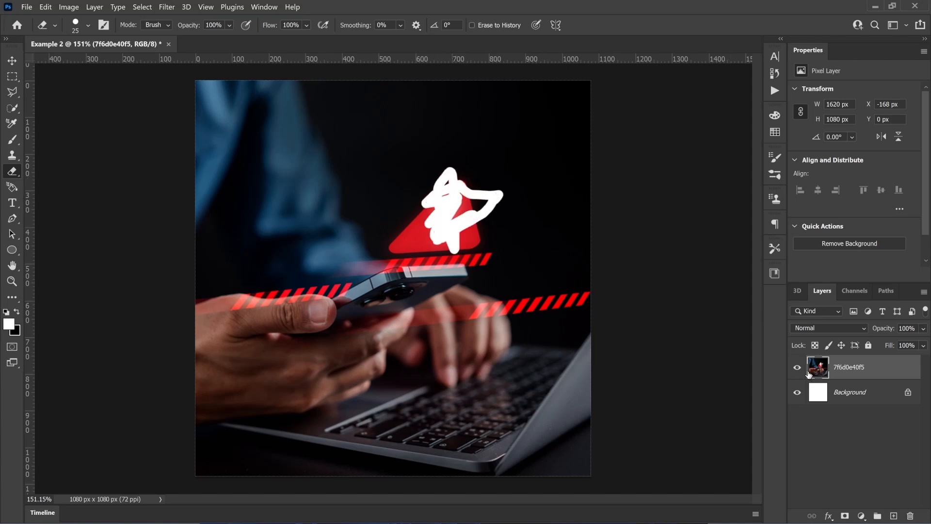
Undo the earlier erasing, erase across the warning triangle with the 25 px Eraser Tool again, and hide the Background layer
{"action": "key", "text": "ctrl+z"}
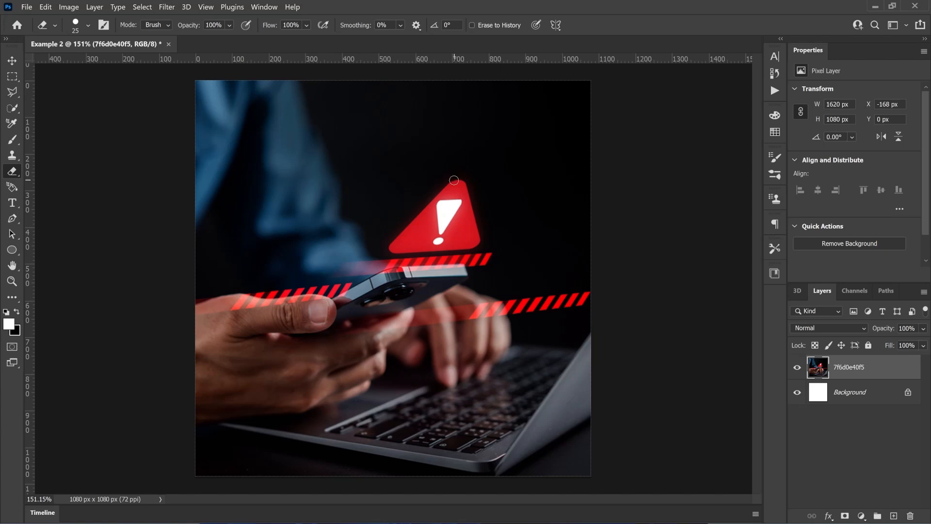
{"action": "mouse_move", "coordinate": [455, 179]}
{"action": "left_mouse_down"}
{"action": "mouse_move", "coordinate": [404, 255]}
{"action": "mouse_move", "coordinate": [461, 200]}
{"action": "mouse_move", "coordinate": [408, 245]}
{"action": "mouse_move", "coordinate": [448, 231]}
{"action": "mouse_move", "coordinate": [433, 261]}
{"action": "mouse_move", "coordinate": [426, 251]}
{"action": "mouse_move", "coordinate": [453, 232]}
{"action": "mouse_move", "coordinate": [483, 226]}
{"action": "mouse_move", "coordinate": [512, 240]}
{"action": "mouse_move", "coordinate": [464, 255]}
{"action": "mouse_move", "coordinate": [425, 209]}
{"action": "mouse_move", "coordinate": [446, 224]}
{"action": "mouse_move", "coordinate": [463, 207]}
{"action": "mouse_move", "coordinate": [395, 250]}
{"action": "mouse_move", "coordinate": [495, 246]}
{"action": "left_mouse_up"}
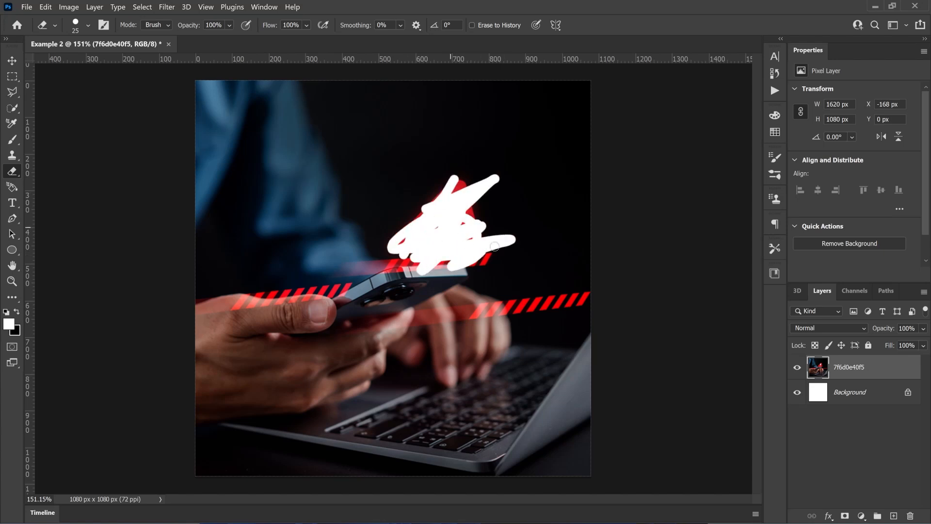
{"action": "left_click", "coordinate": [797, 392]}
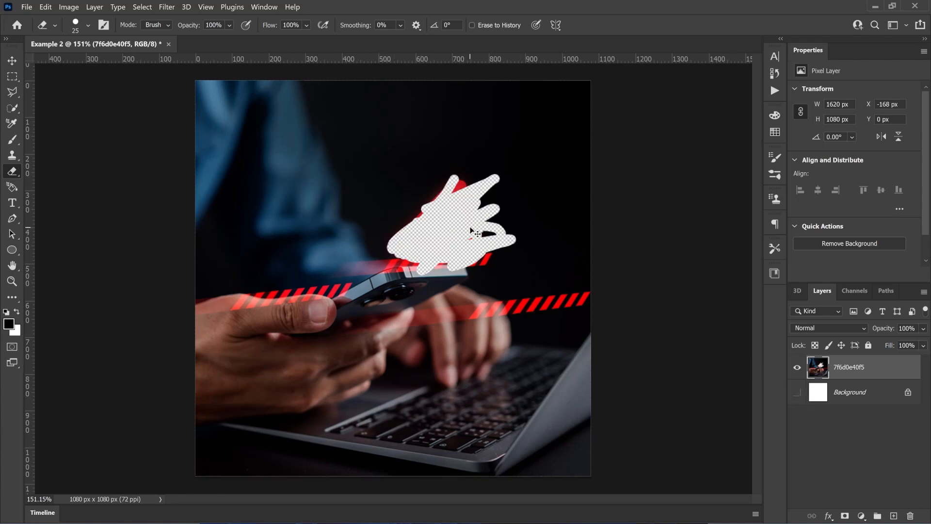
Undo the eraser strokes over the warning triangle and the hiding of the Background layer
{"action": "key", "text": "ctrl+z"}
{"action": "key", "text": "ctrl+z"}
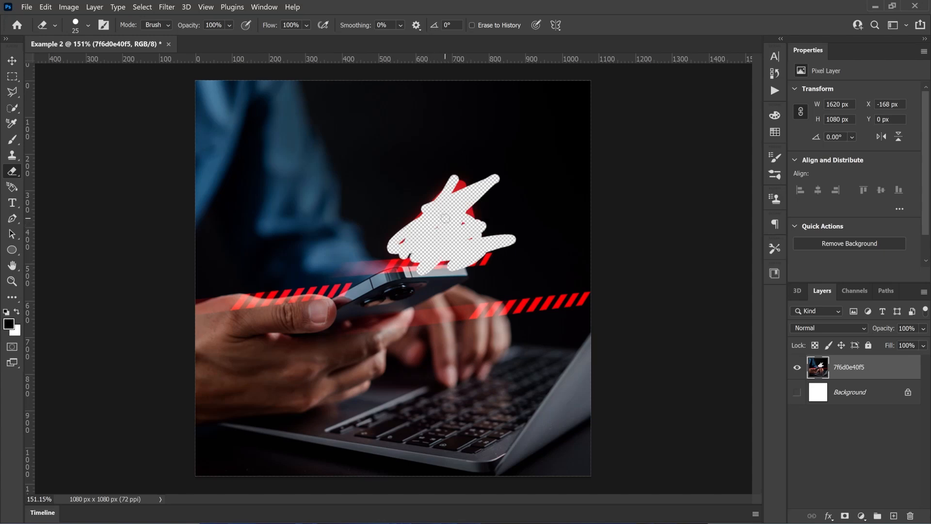
{"action": "key", "text": "ctrl+z"}
{"action": "key", "text": "ctrl+z"}
{"action": "key", "text": "ctrl+z"}
{"action": "key", "text": "ctrl+z"}
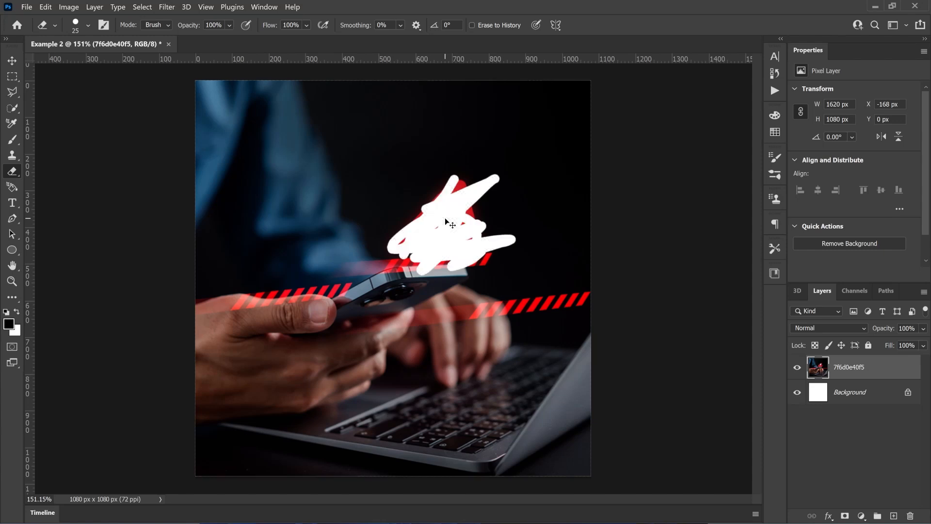
{"action": "key", "text": "ctrl+shift+z"}
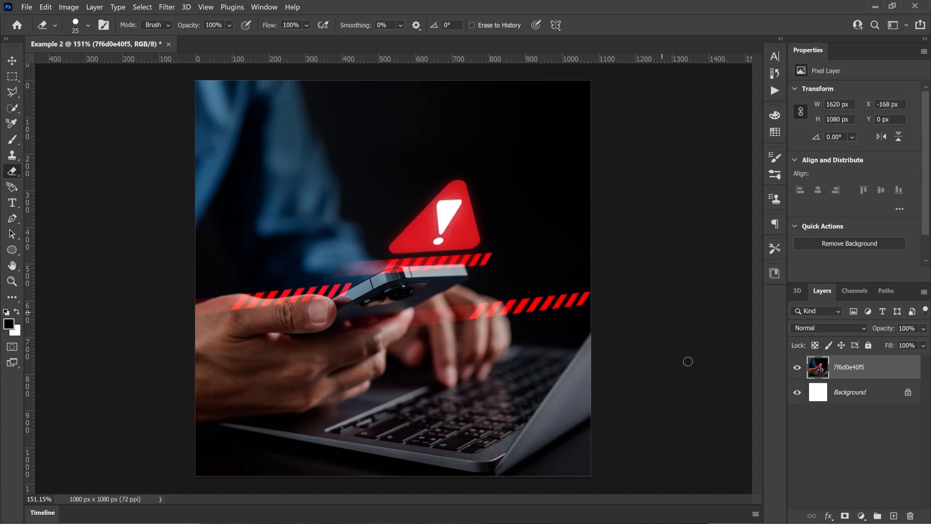
Add a layer mask to the 7f6d0e40f5 layer, erase over the warning triangle on the mask, and hide the Background layer
{"action": "left_click", "coordinate": [845, 516]}
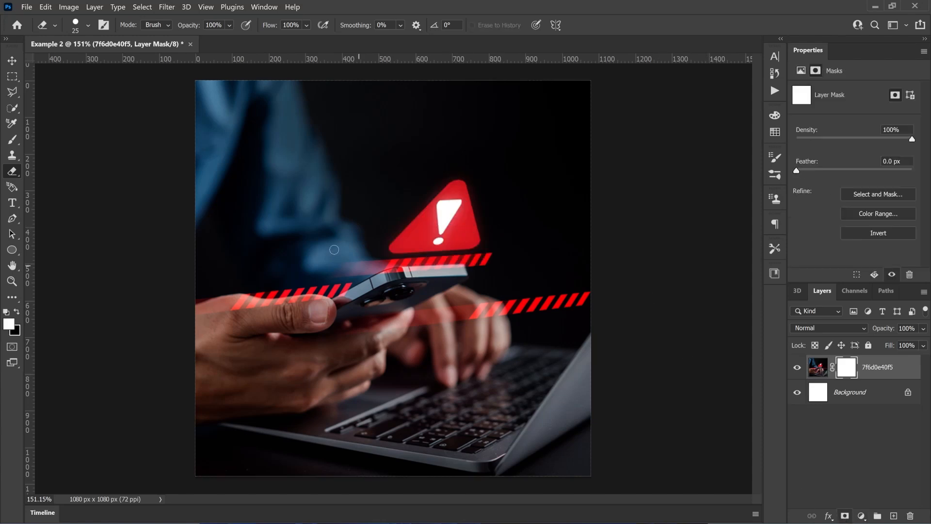
{"action": "mouse_move", "coordinate": [447, 217]}
{"action": "left_mouse_down"}
{"action": "mouse_move", "coordinate": [426, 232]}
{"action": "mouse_move", "coordinate": [475, 187]}
{"action": "mouse_move", "coordinate": [433, 216]}
{"action": "mouse_move", "coordinate": [447, 195]}
{"action": "left_mouse_up"}
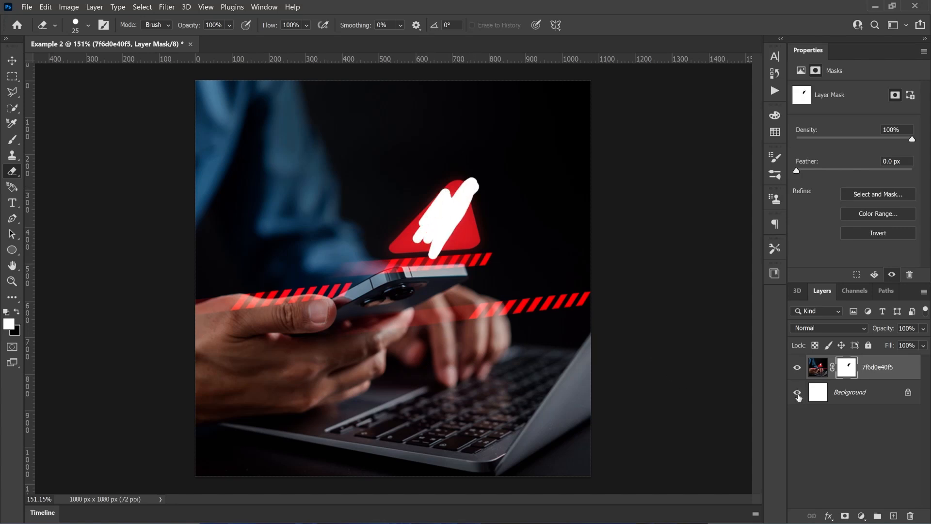
{"action": "left_click", "coordinate": [797, 391]}
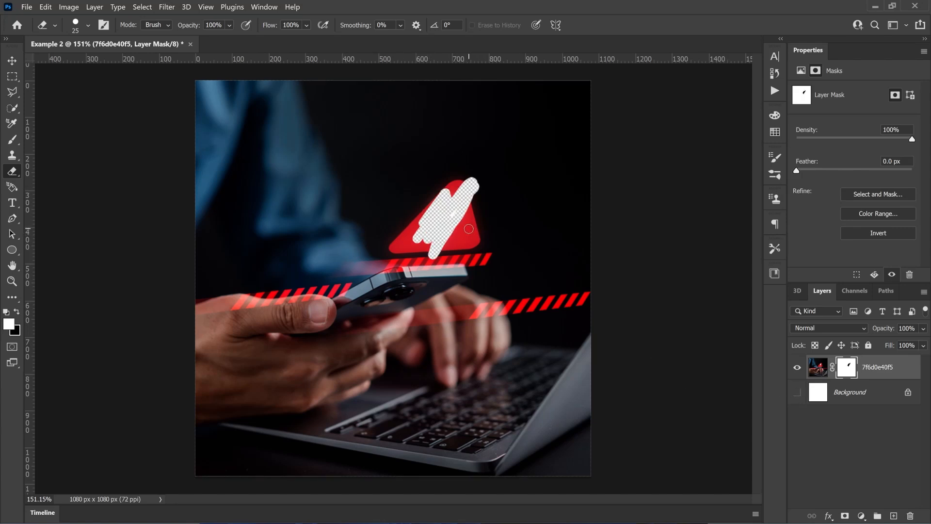
Swap the foreground and background colours and restore the masked parts of the warning triangle with the Eraser Tool
{"action": "key", "text": "x"}
{"action": "mouse_move", "coordinate": [466, 221]}
{"action": "left_mouse_down"}
{"action": "mouse_move", "coordinate": [437, 226]}
{"action": "mouse_move", "coordinate": [442, 208]}
{"action": "mouse_move", "coordinate": [443, 235]}
{"action": "mouse_move", "coordinate": [478, 189]}
{"action": "mouse_move", "coordinate": [473, 178]}
{"action": "mouse_move", "coordinate": [446, 212]}
{"action": "mouse_move", "coordinate": [476, 183]}
{"action": "left_mouse_up"}
{"action": "mouse_move", "coordinate": [452, 217]}
{"action": "left_mouse_down"}
{"action": "mouse_move", "coordinate": [433, 190]}
{"action": "mouse_move", "coordinate": [413, 249]}
{"action": "mouse_move", "coordinate": [445, 204]}
{"action": "mouse_move", "coordinate": [440, 222]}
{"action": "mouse_move", "coordinate": [443, 190]}
{"action": "left_mouse_up"}
{"action": "mouse_move", "coordinate": [435, 250]}
{"action": "left_mouse_down"}
{"action": "mouse_move", "coordinate": [423, 230]}
{"action": "mouse_move", "coordinate": [432, 209]}
{"action": "left_mouse_up"}
Undo all mask strokes over the warning triangle and the hiding of the Background layer
{"action": "key", "text": "ctrl+z"}
{"action": "key", "text": "ctrl+z"}
{"action": "key", "text": "ctrl+z"}
{"action": "key", "text": "ctrl+z"}
{"action": "key", "text": "ctrl+z"}
{"action": "key", "text": "ctrl+z"}
{"action": "key", "text": "ctrl+shift+z"}
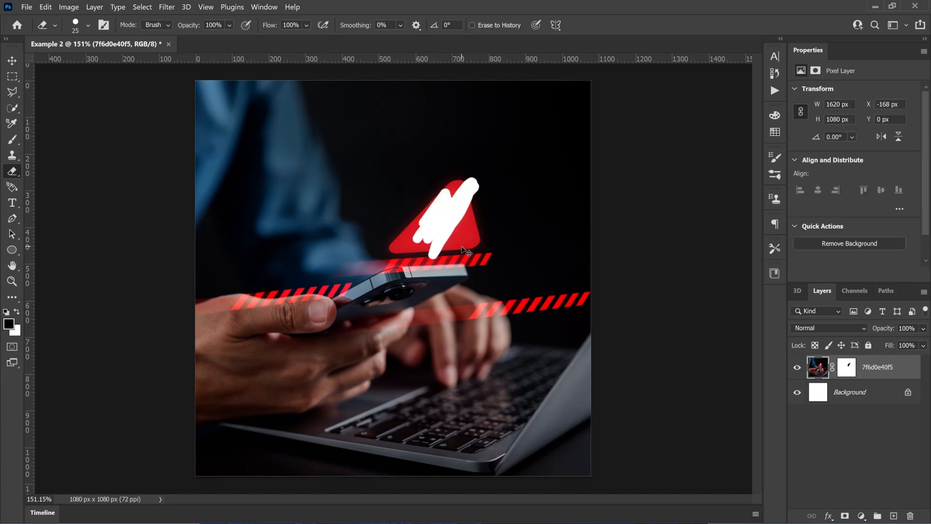
{"action": "key", "text": "ctrl+z"}
{"action": "key", "text": "ctrl+z"}
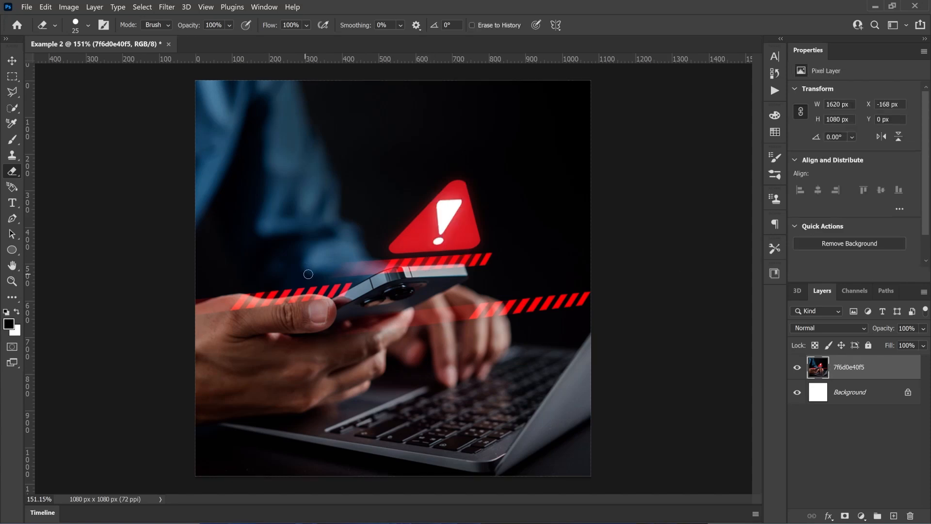
Paint black over the warning triangle with the Brush Tool at 45 px
{"action": "left_click", "coordinate": [13, 143]}
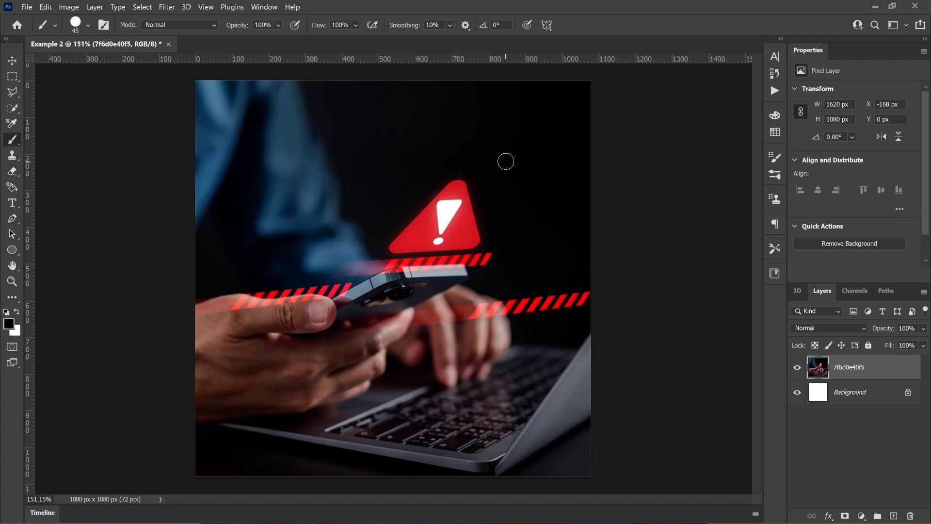
{"action": "mouse_move", "coordinate": [506, 161]}
{"action": "left_mouse_down"}
{"action": "mouse_move", "coordinate": [469, 220]}
{"action": "mouse_move", "coordinate": [476, 173]}
{"action": "mouse_move", "coordinate": [488, 187]}
{"action": "mouse_move", "coordinate": [440, 226]}
{"action": "mouse_move", "coordinate": [477, 190]}
{"action": "mouse_move", "coordinate": [452, 184]}
{"action": "left_mouse_up"}
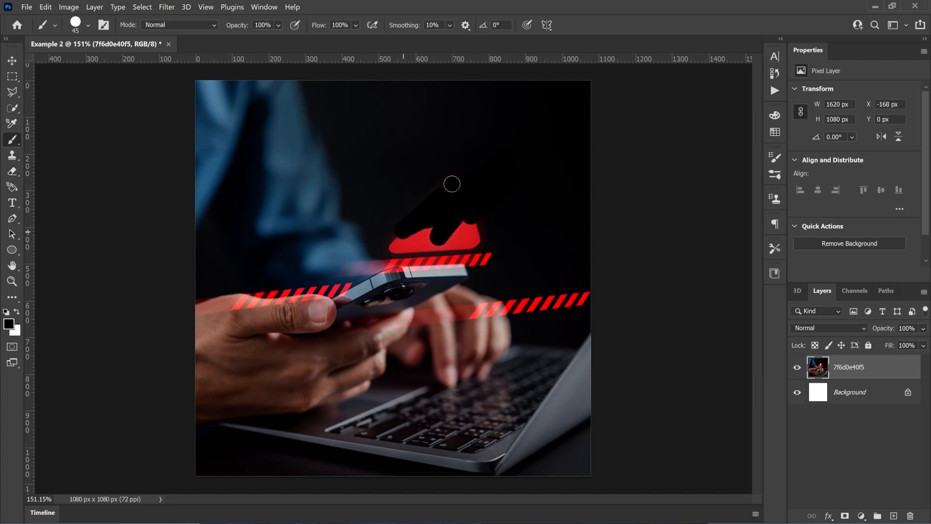
{"action": "left_click_drag", "start_coordinate": [402, 229], "coordinate": [495, 220]}
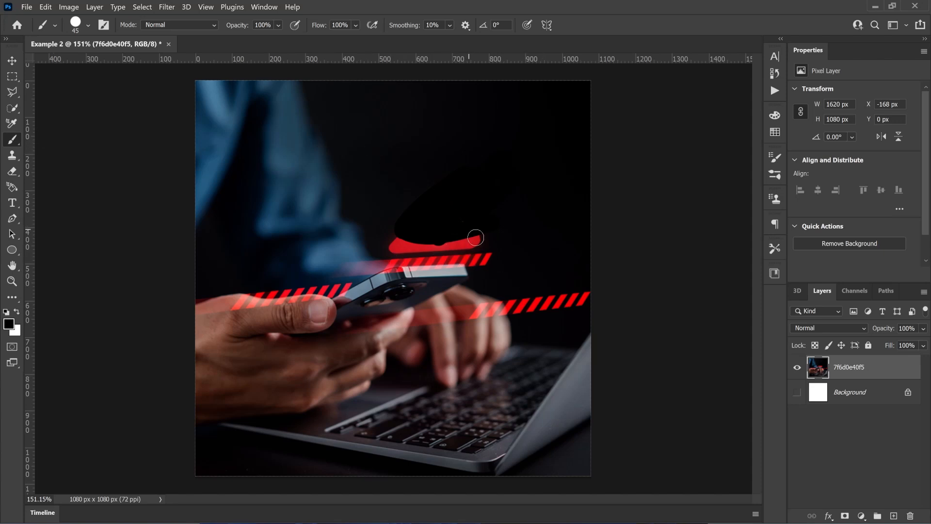
Undo the black brush strokes and the earlier edits until the 7f6d0e40f5 photo layer is a smart object again
{"action": "key", "text": "ctrl+z"}
{"action": "key", "text": "ctrl+z"}
{"action": "key", "text": "ctrl+z"}
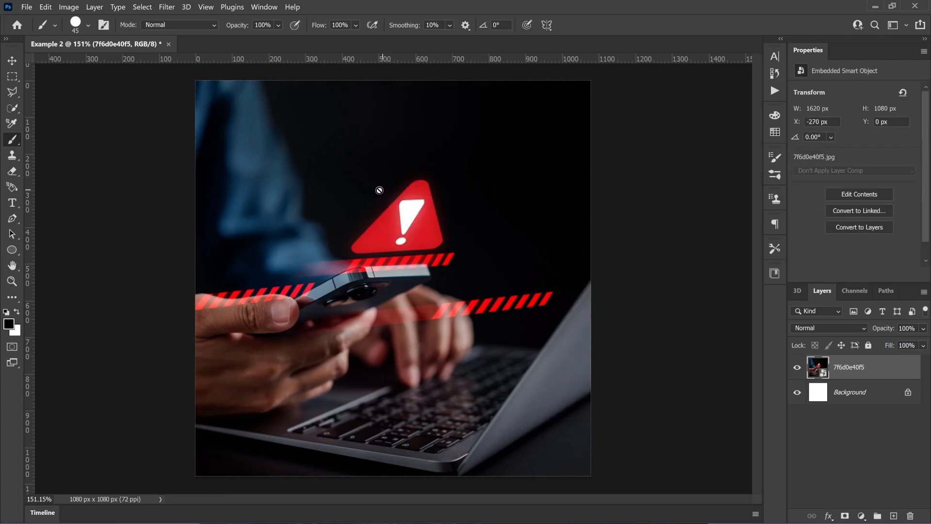
{"action": "key", "text": "v"}
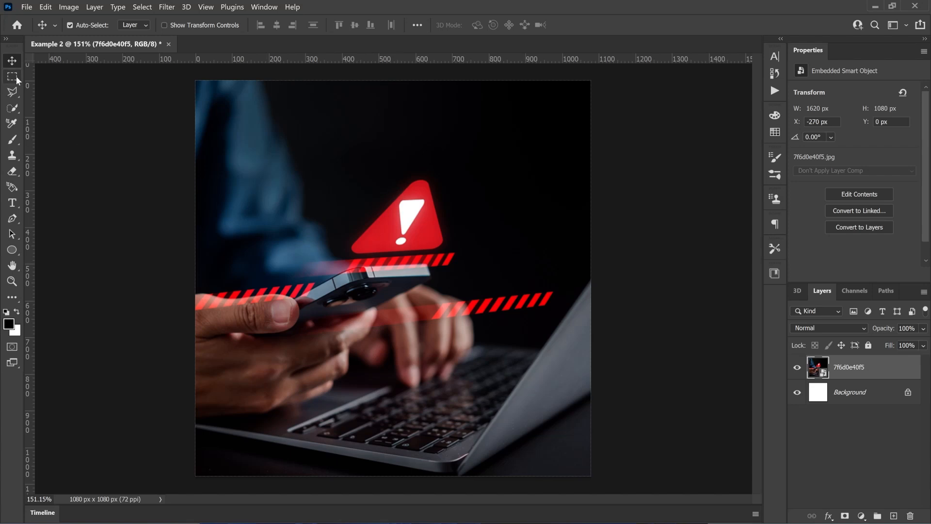
{"action": "left_click", "coordinate": [12, 141]}
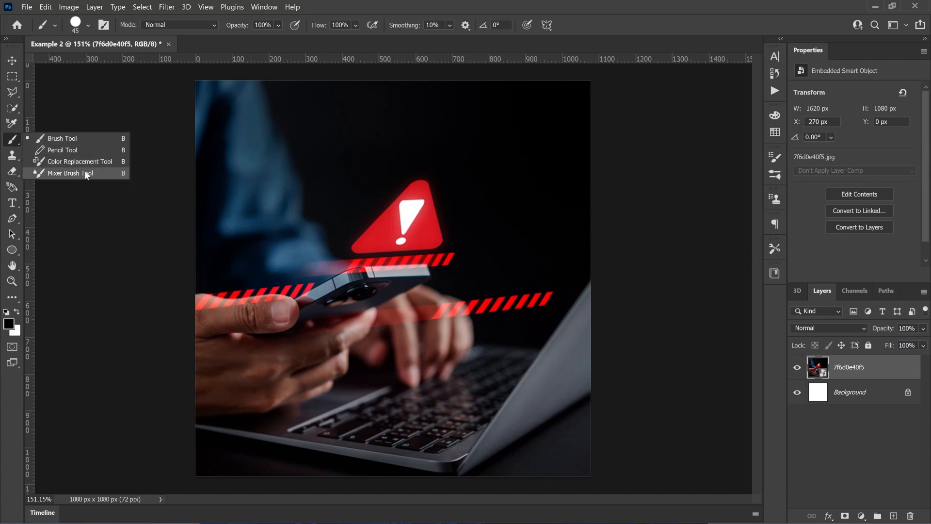
{"action": "left_click", "coordinate": [13, 141]}
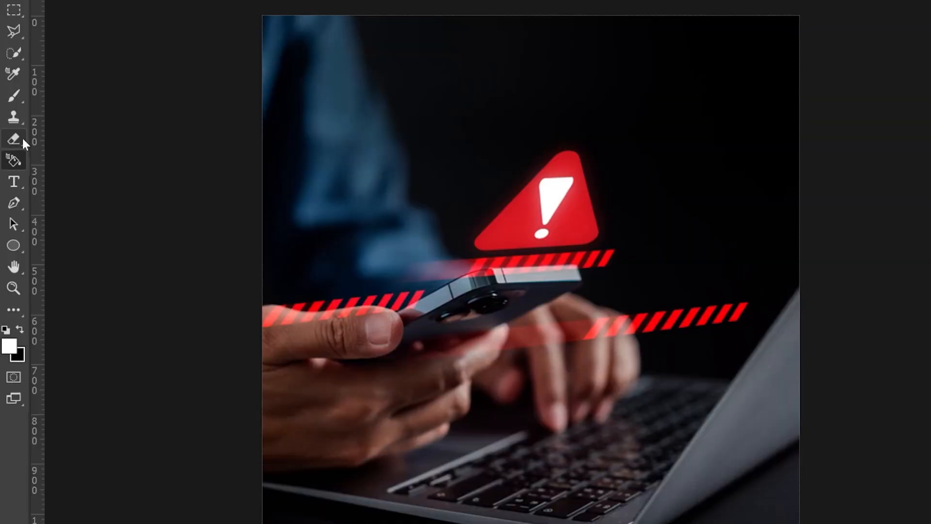
Create a paragraph text box with placeholder text on the dark background above the warning triangle, commit it, and delete the text layer
{"action": "left_click", "coordinate": [14, 181]}
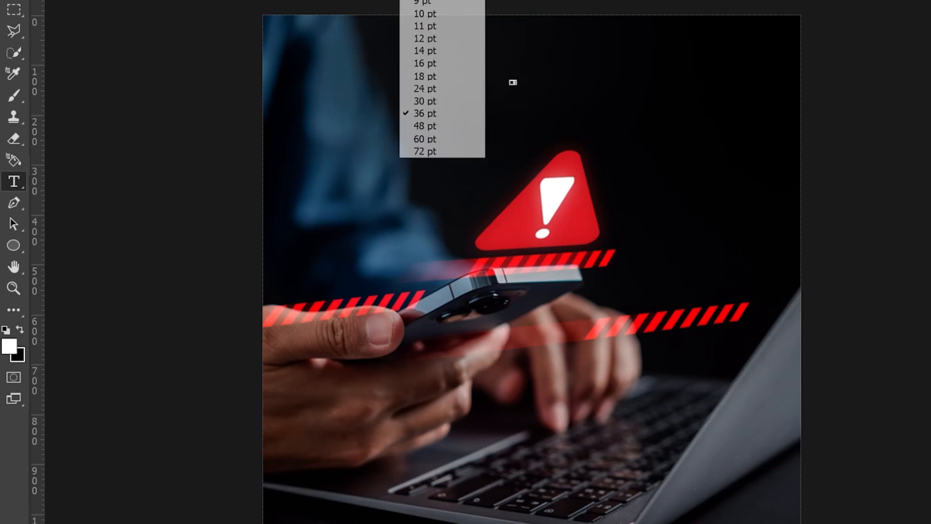
{"action": "left_click", "coordinate": [444, 149]}
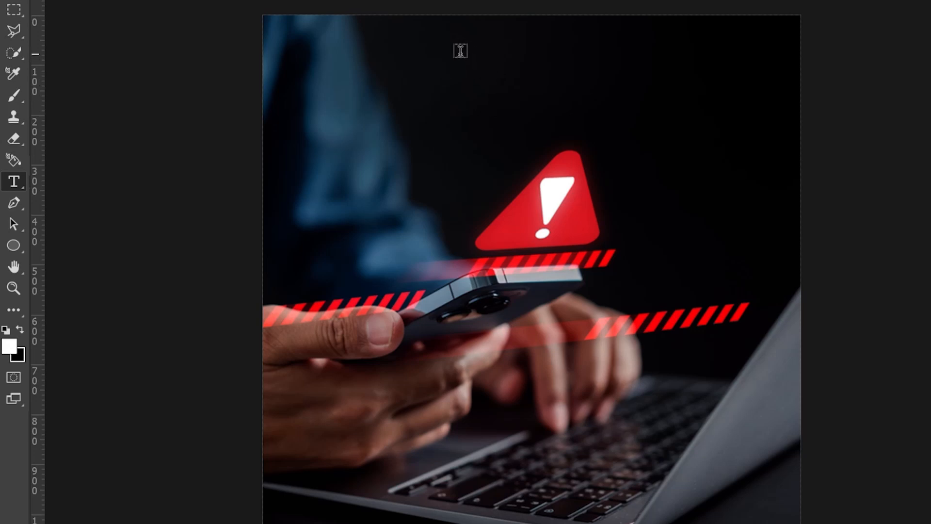
{"action": "left_click_drag", "start_coordinate": [460, 53], "coordinate": [669, 125]}
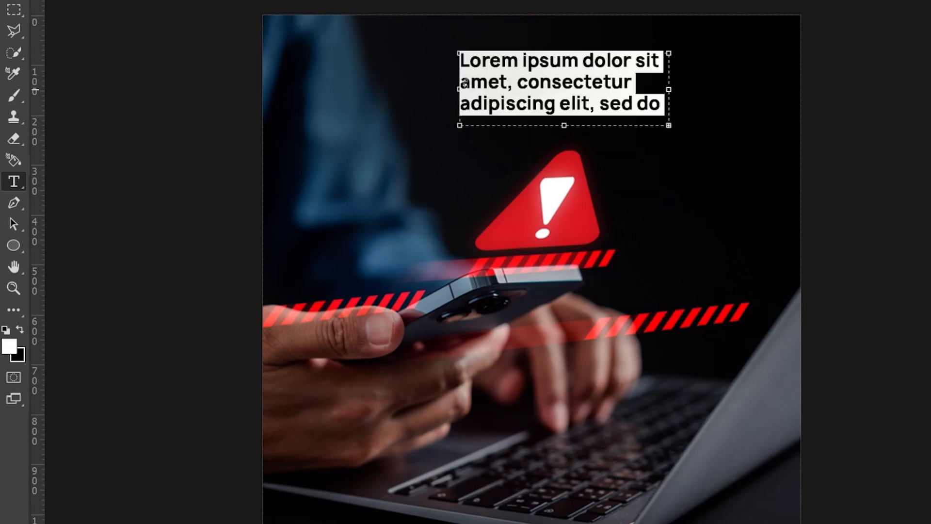
{"action": "left_click", "coordinate": [514, 29]}
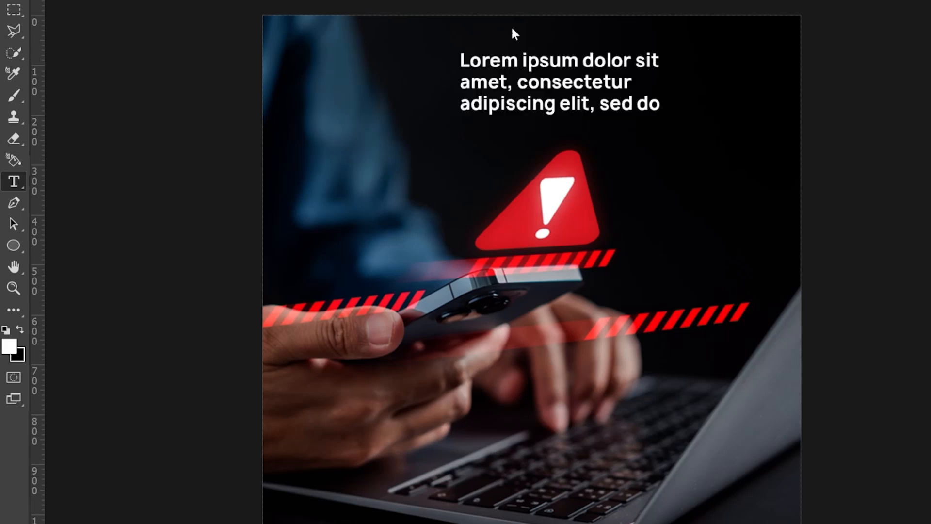
{"action": "key", "text": "Delete"}
Place point text with the placeholder "Lorem Ipsum" above the warning triangle, commit it, and delete the text layer
{"action": "left_click", "coordinate": [519, 63]}
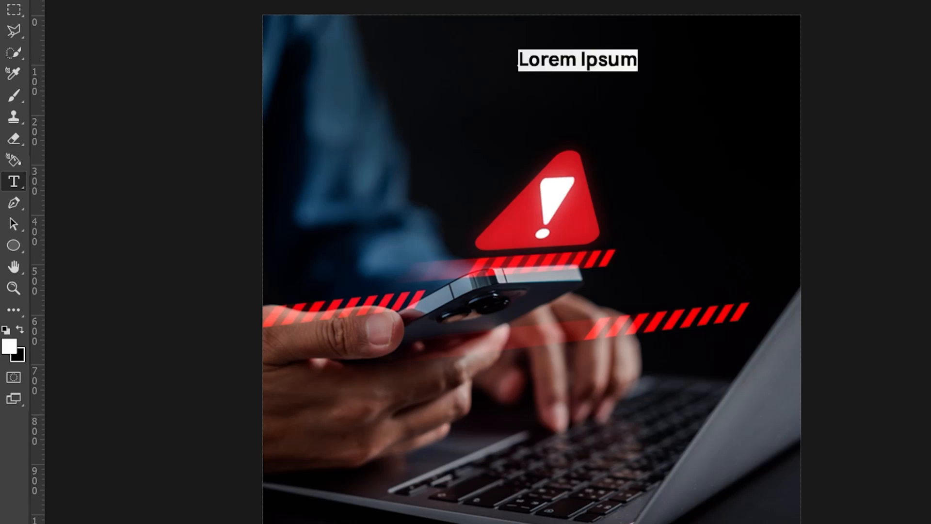
{"action": "key", "text": "ctrl+Return"}
{"action": "key", "text": "Delete"}
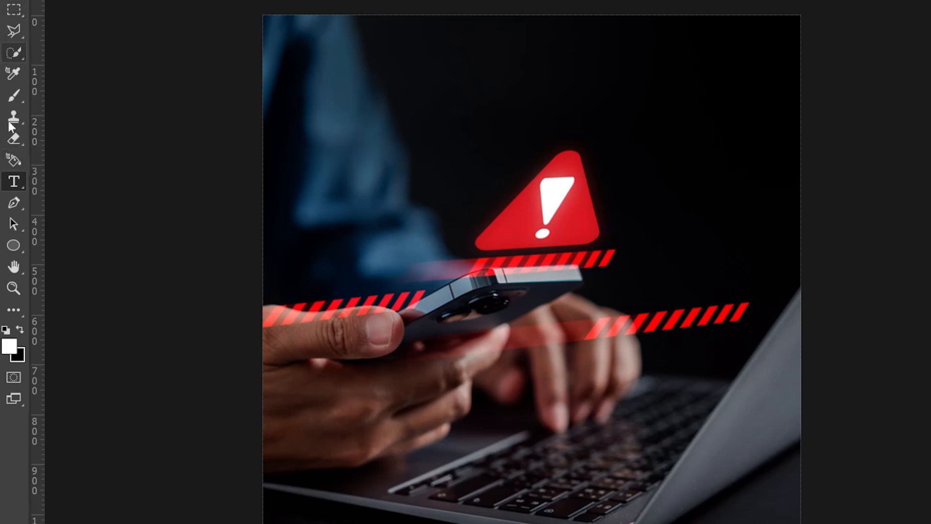
{"action": "left_click", "coordinate": [10, 206]}
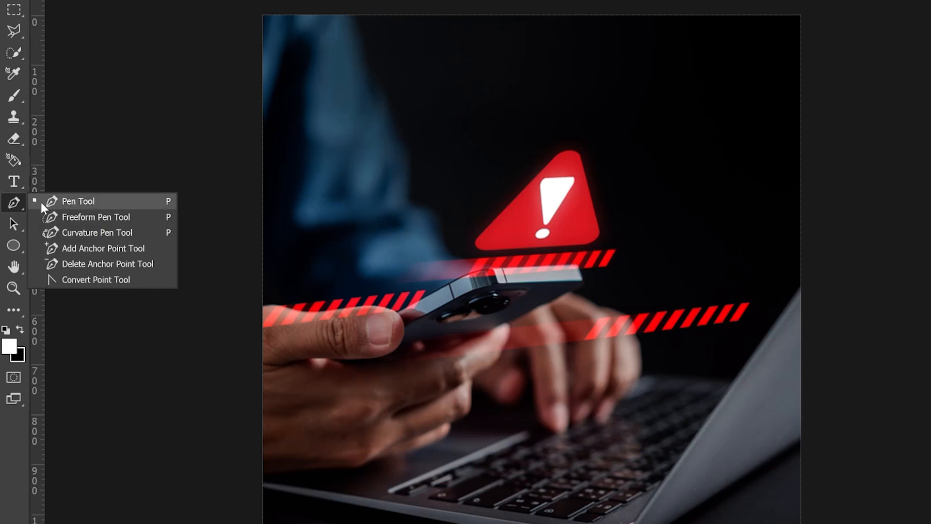
{"action": "left_click", "coordinate": [15, 228]}
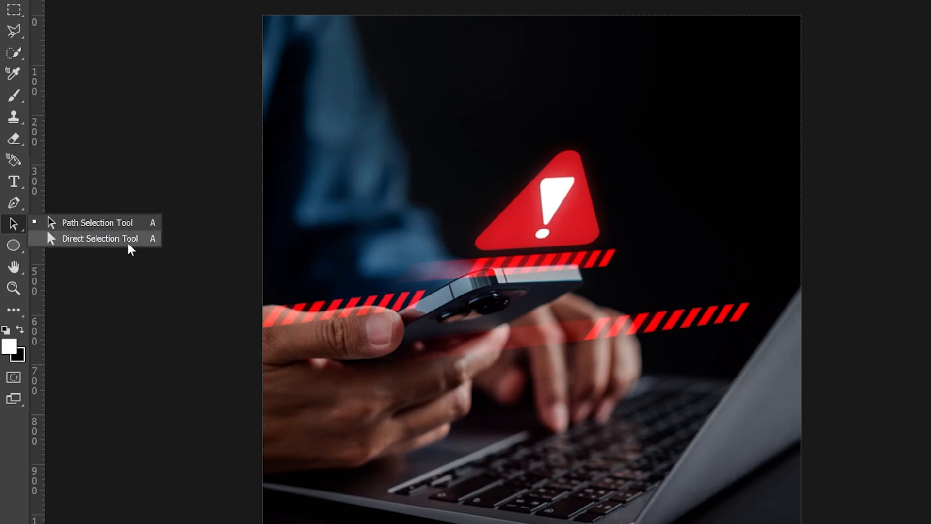
{"action": "left_click", "coordinate": [11, 249]}
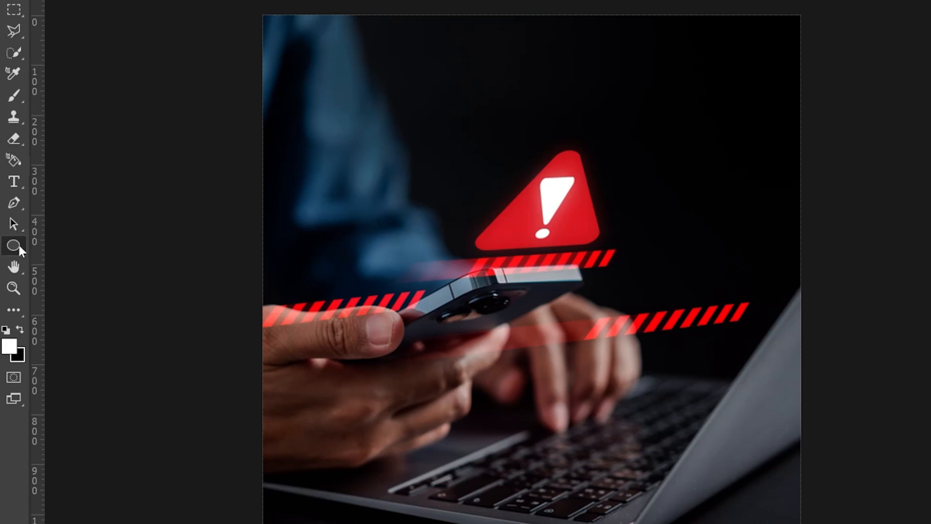
Draw the tiger custom shape from the Wild Animals group, about 119 x 69 px, above and right of the warning triangle
{"action": "right_click", "coordinate": [19, 244]}
{"action": "left_click", "coordinate": [2, 253]}
{"action": "right_click", "coordinate": [14, 245]}
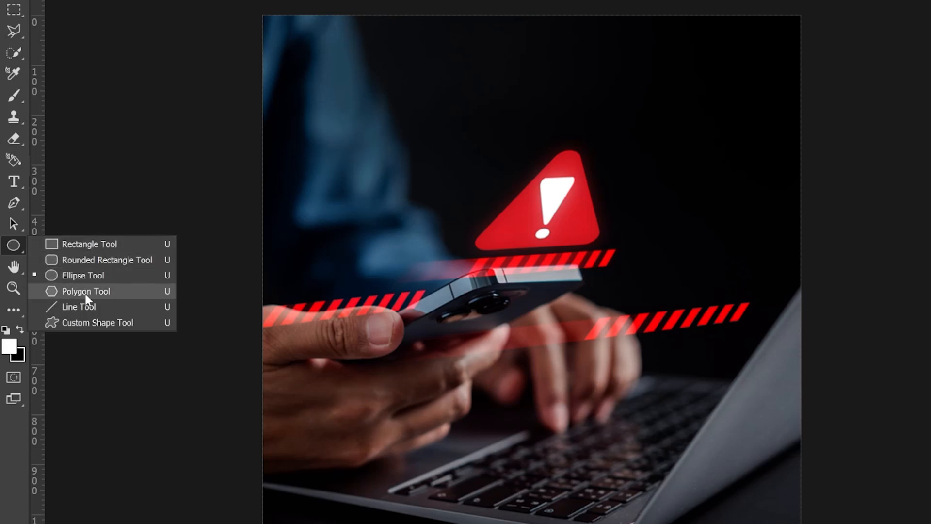
{"action": "left_click", "coordinate": [75, 322]}
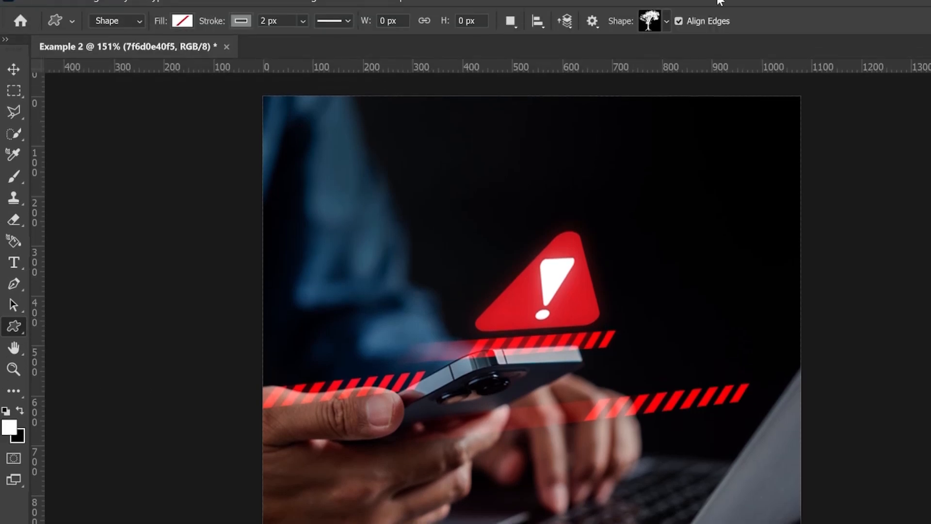
{"action": "left_click", "coordinate": [665, 23]}
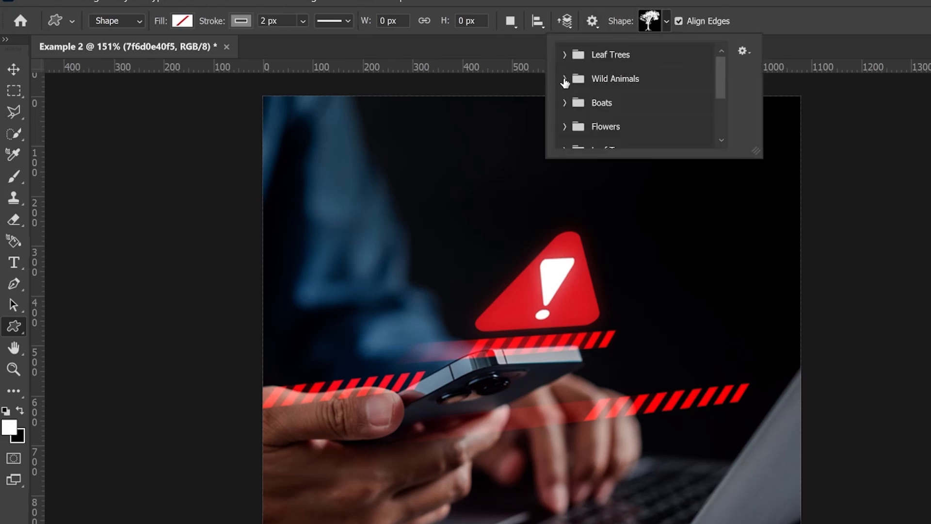
{"action": "left_click", "coordinate": [564, 80]}
{"action": "left_click", "coordinate": [585, 103]}
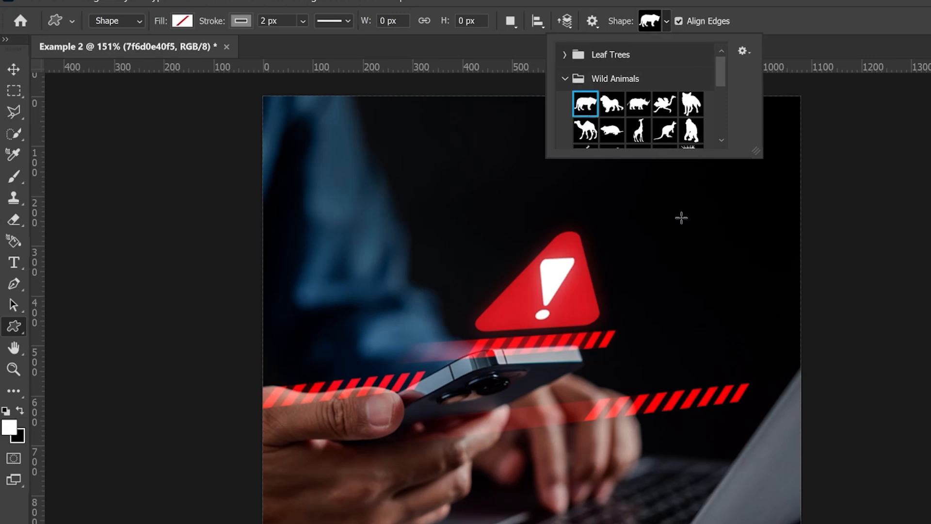
{"action": "left_click_drag", "start_coordinate": [704, 202], "coordinate": [624, 237]}
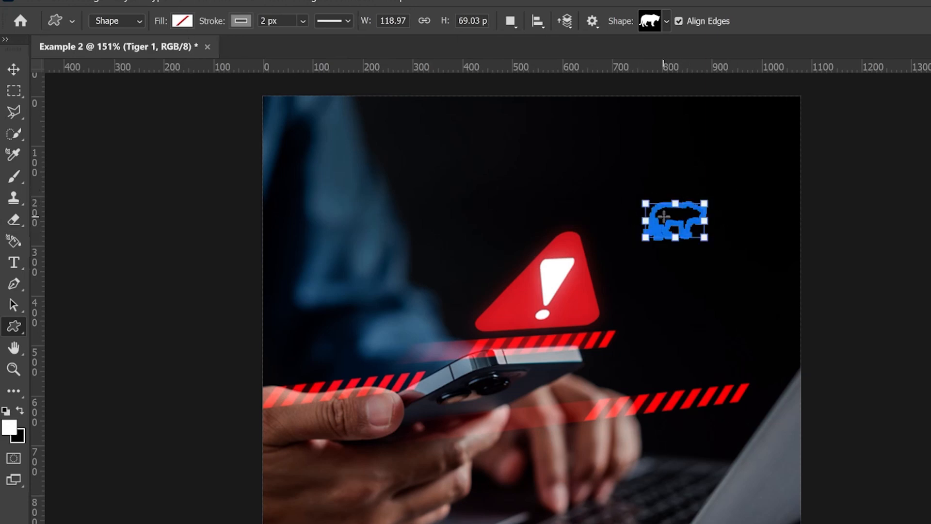
Fill the tiger shape with the rust-orange recently used color and switch to the Move tool
{"action": "scroll", "coordinate": [697, 228], "scroll_direction": "up", "scroll_amount": 6}
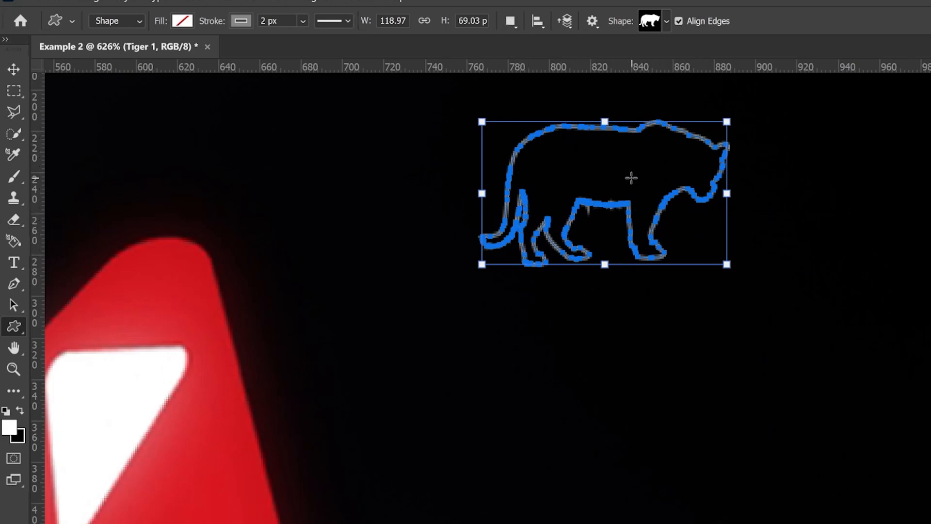
{"action": "scroll", "coordinate": [632, 177], "scroll_direction": "down", "scroll_amount": 2}
{"action": "scroll", "coordinate": [631, 177], "scroll_direction": "down", "scroll_amount": 6}
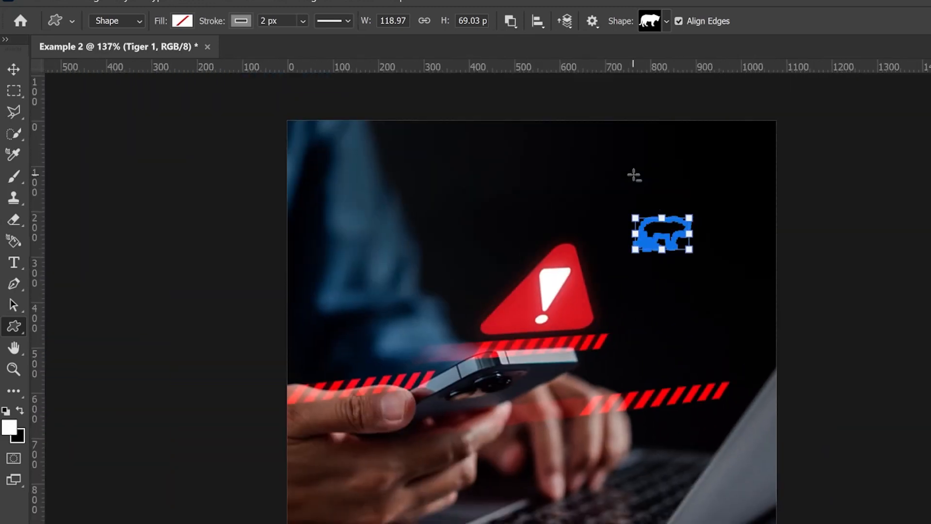
{"action": "left_click", "coordinate": [182, 22]}
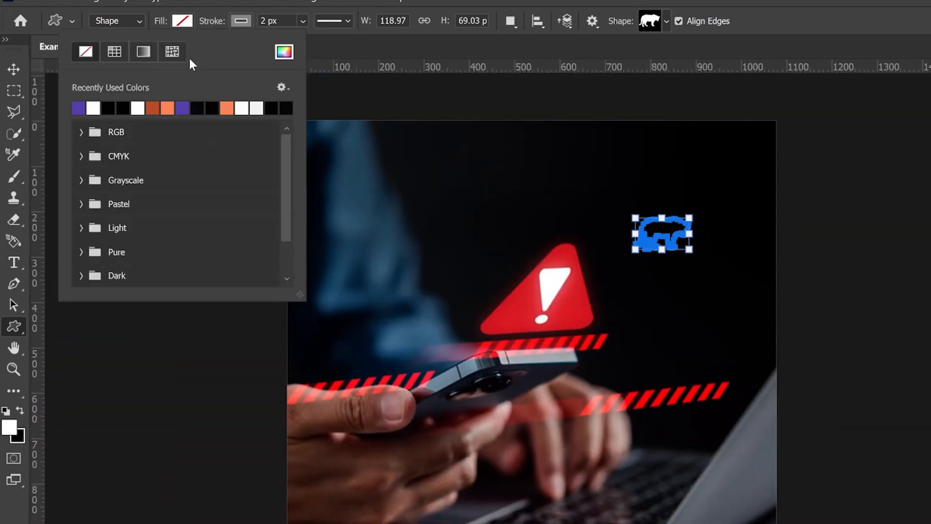
{"action": "left_click", "coordinate": [147, 103]}
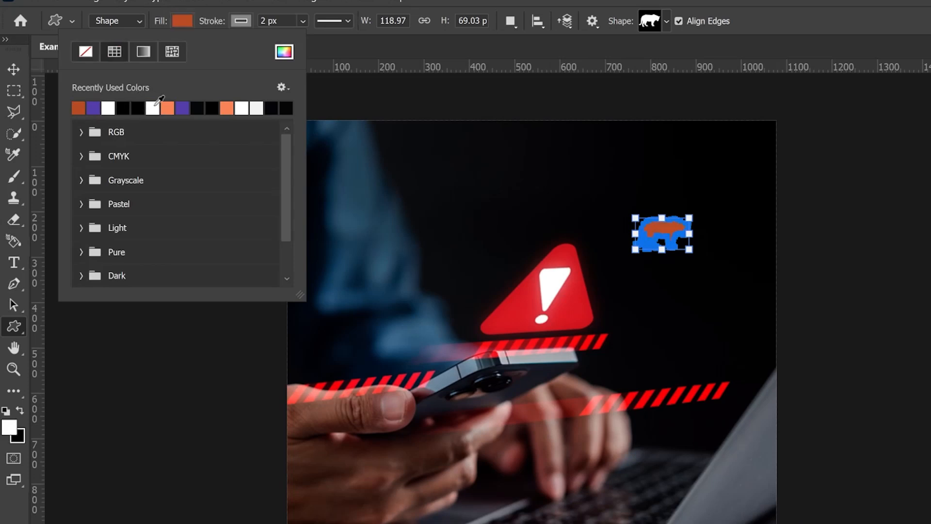
{"action": "left_click", "coordinate": [16, 68]}
{"action": "left_click", "coordinate": [16, 71]}
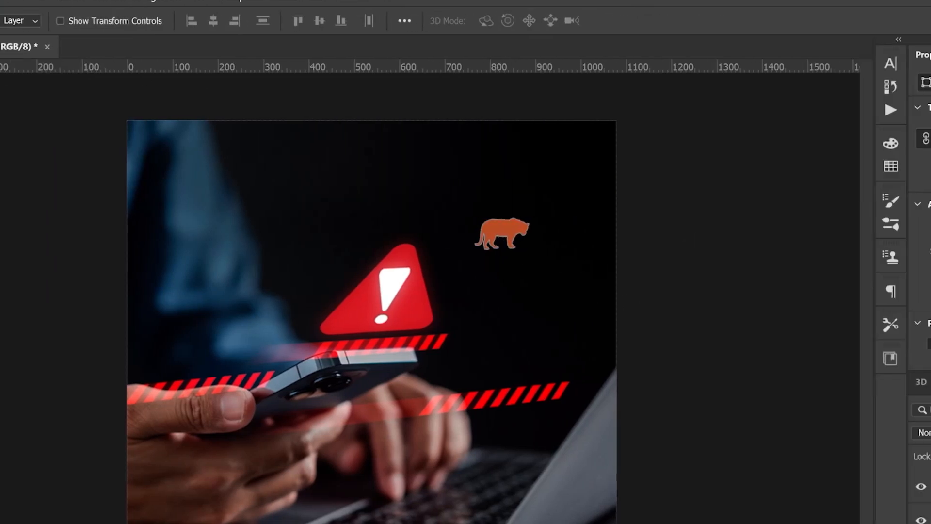
Set the tiger shape's stroke color to white
{"action": "left_click", "coordinate": [828, 255]}
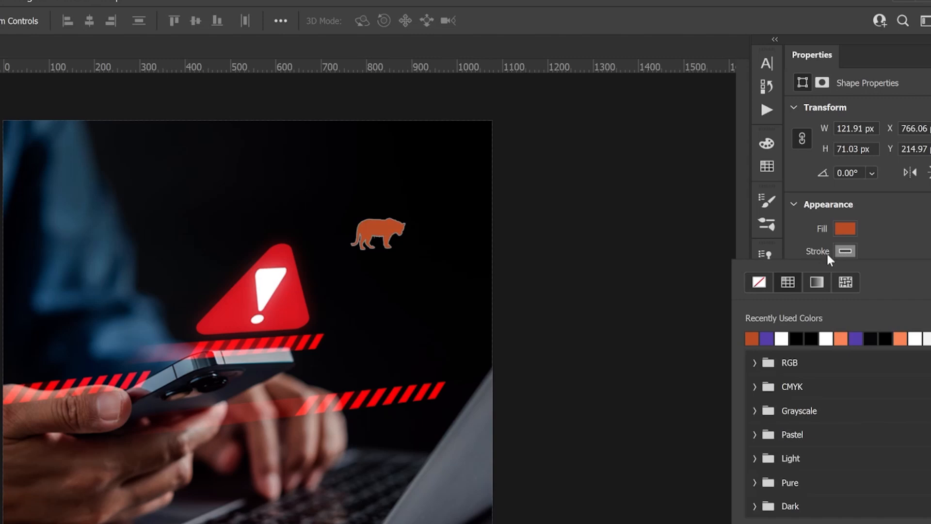
{"action": "left_click", "coordinate": [828, 337]}
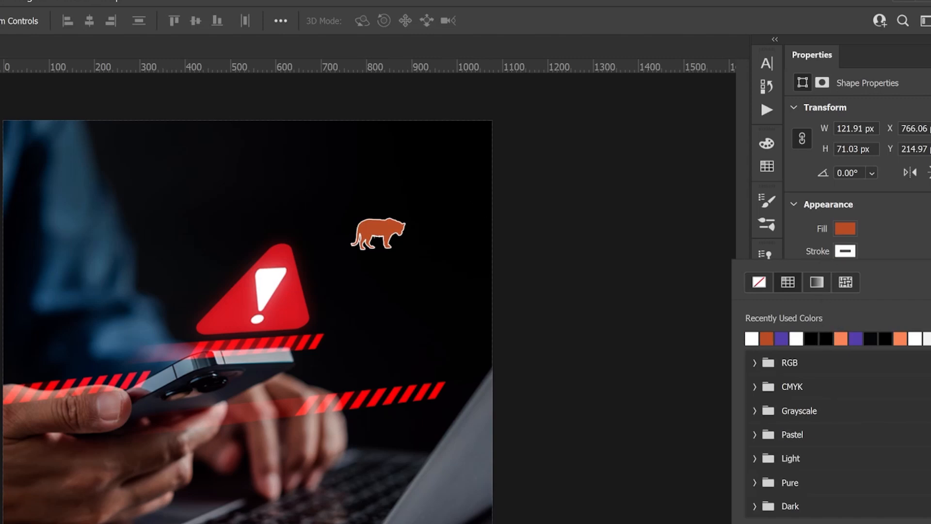
{"action": "key", "text": "Escape"}
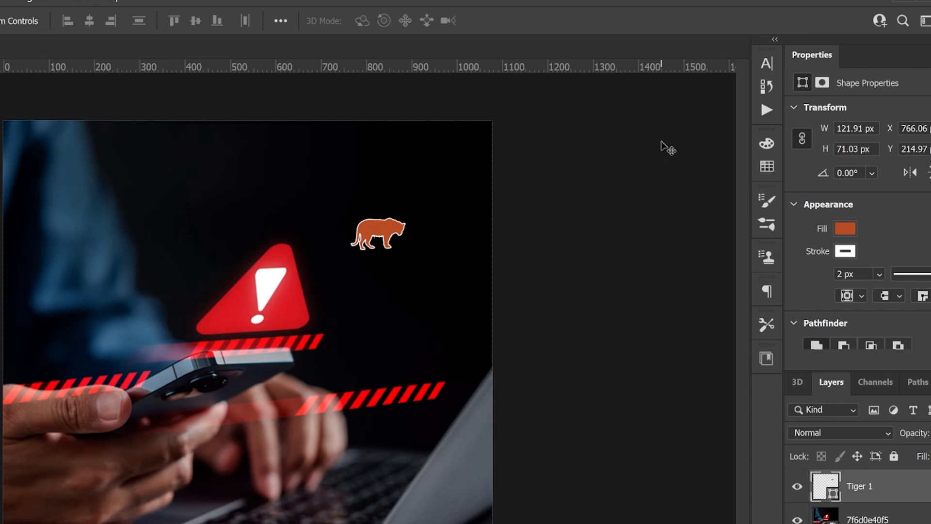
Undo the tiger's stroke color, its fill and the drawing of the shape
{"action": "key", "text": "ctrl+z"}
{"action": "key", "text": "ctrl+z"}
{"action": "key", "text": "ctrl+z"}
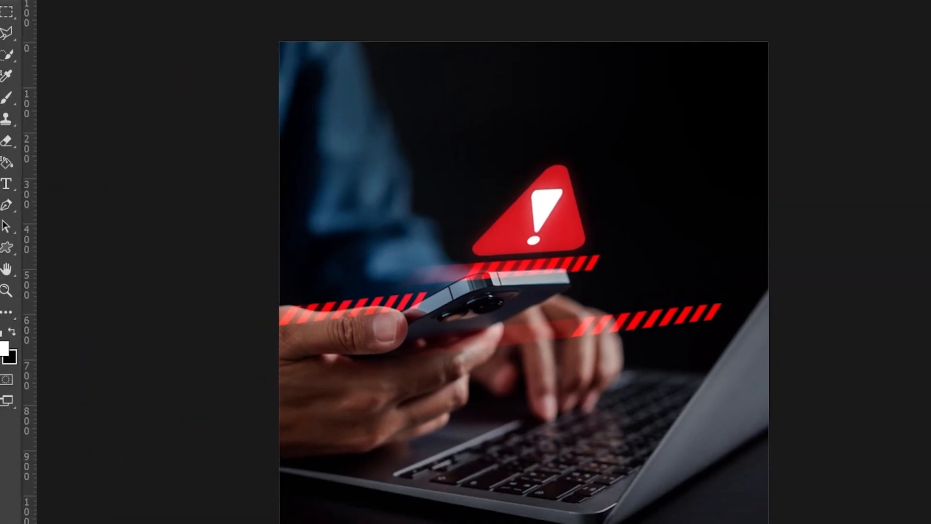
Draw a three-sided polygon about 171 x 167 px on the dark background near the warning triangle, and a five-sided polygon beside it
{"action": "right_click", "coordinate": [7, 247]}
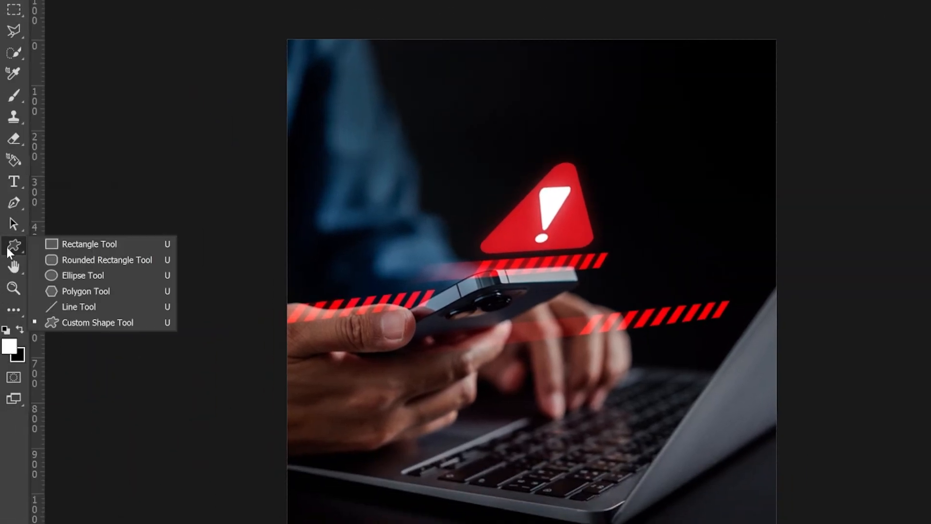
{"action": "left_click", "coordinate": [63, 292]}
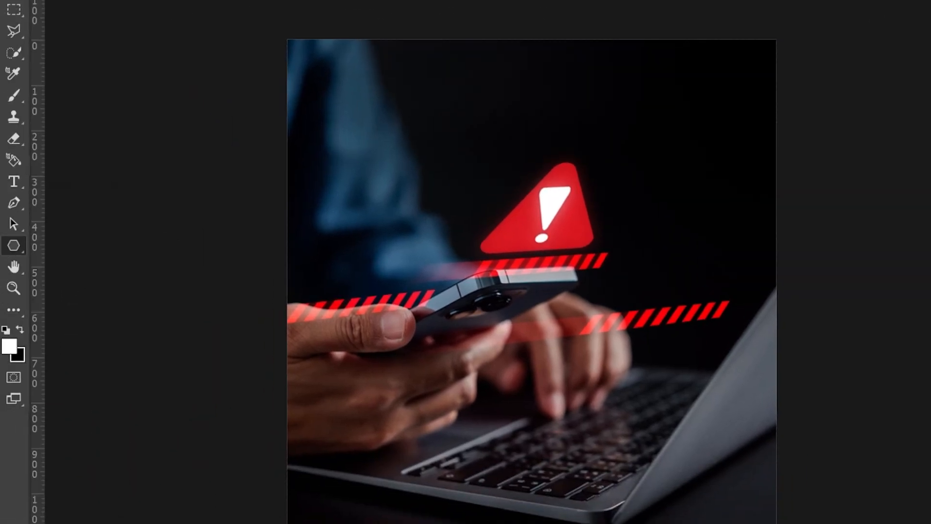
{"action": "double_click", "coordinate": [642, 13]}
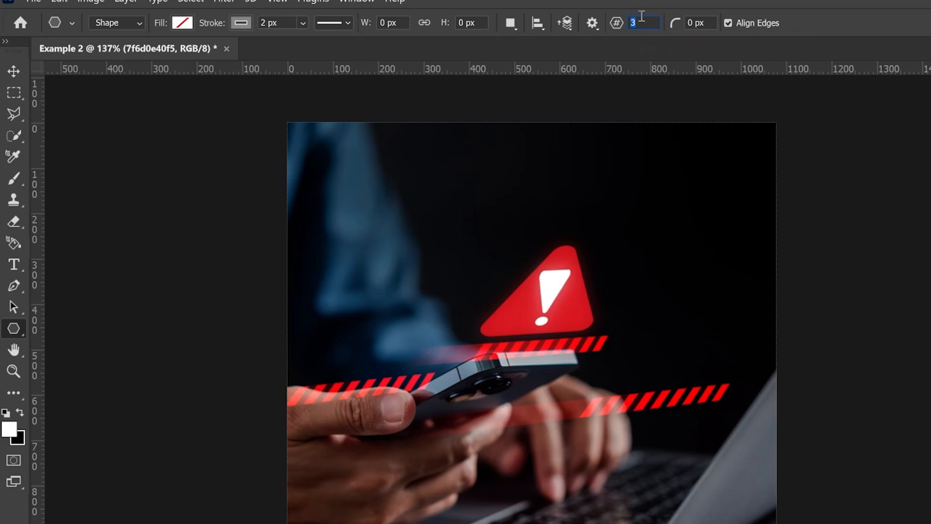
{"action": "left_click_drag", "start_coordinate": [625, 178], "coordinate": [701, 253]}
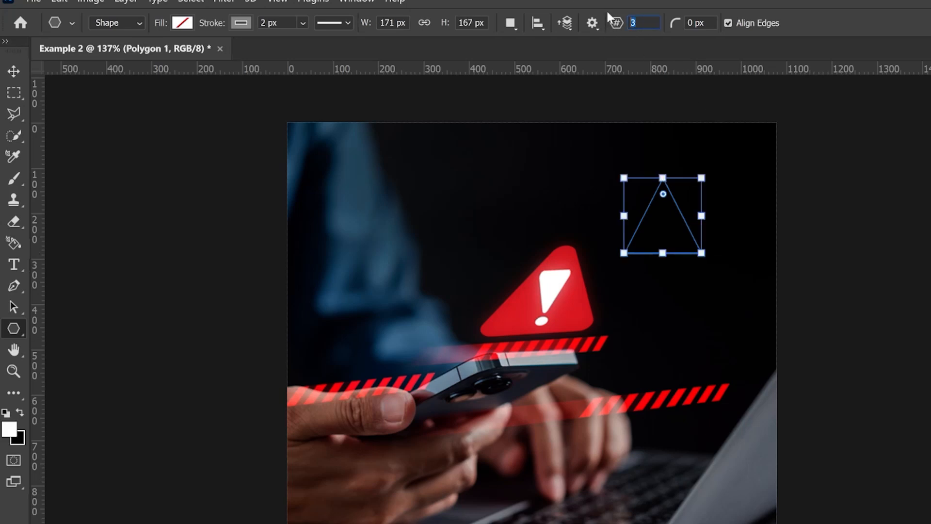
{"action": "type", "text": "5"}
{"action": "left_click_drag", "start_coordinate": [528, 155], "coordinate": [588, 196]}
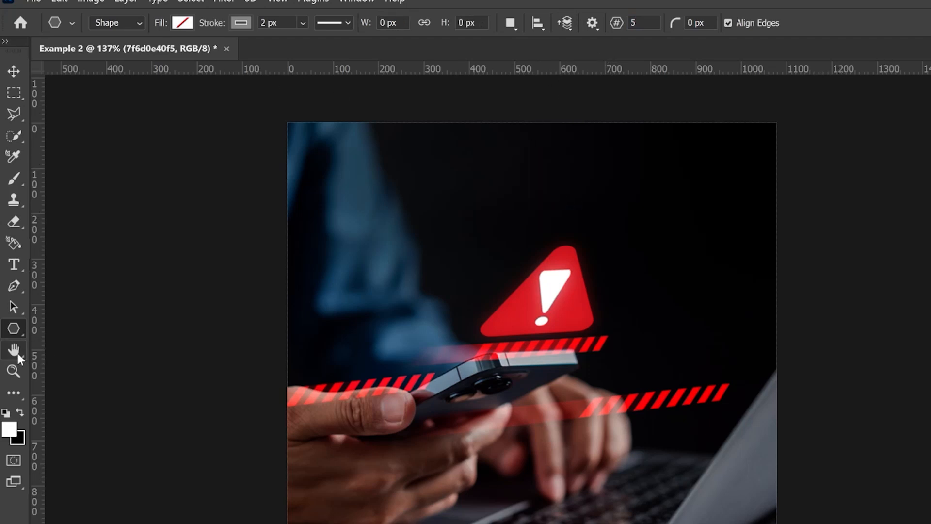
Zoom in on the phone, pan across it with the Hand tool, and fit the whole image on screen again
{"action": "left_click", "coordinate": [18, 353]}
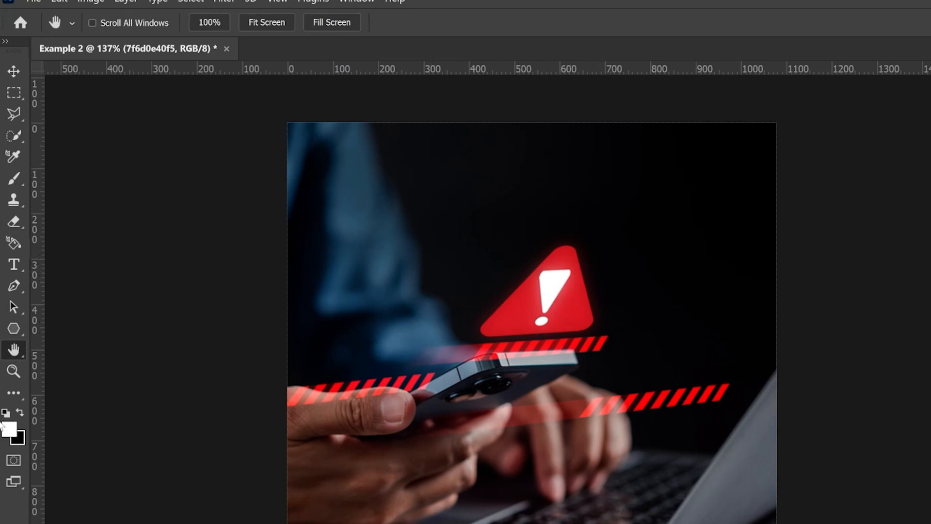
{"action": "key", "text": "ctrl+plus"}
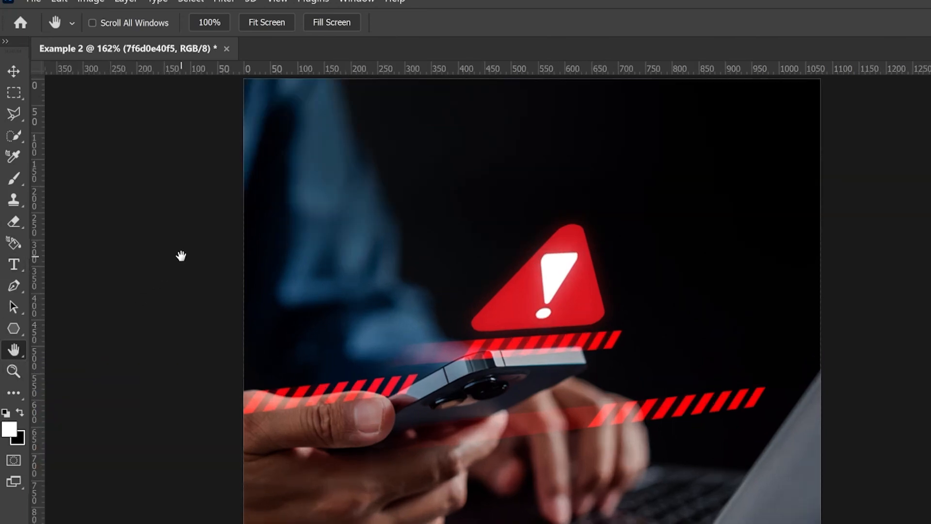
{"action": "scroll", "coordinate": [647, 385], "scroll_direction": "up", "scroll_amount": 1}
{"action": "scroll", "coordinate": [648, 385], "scroll_direction": "up", "scroll_amount": 6}
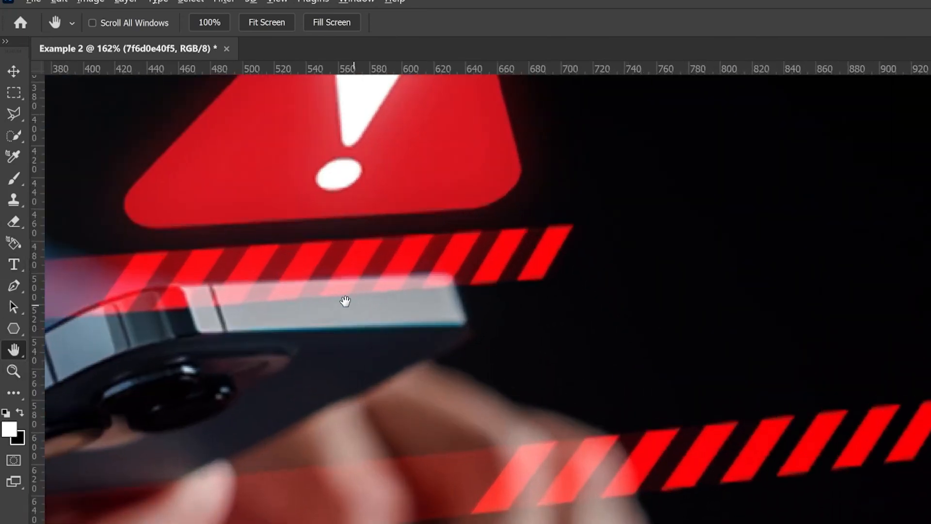
{"action": "left_click_drag", "start_coordinate": [286, 307], "coordinate": [536, 289]}
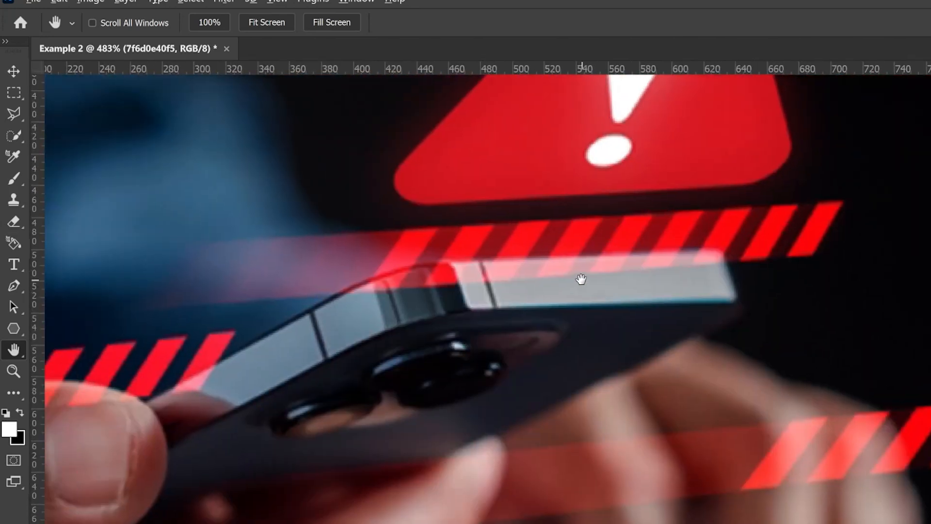
{"action": "scroll", "coordinate": [581, 280], "scroll_direction": "down", "scroll_amount": 4}
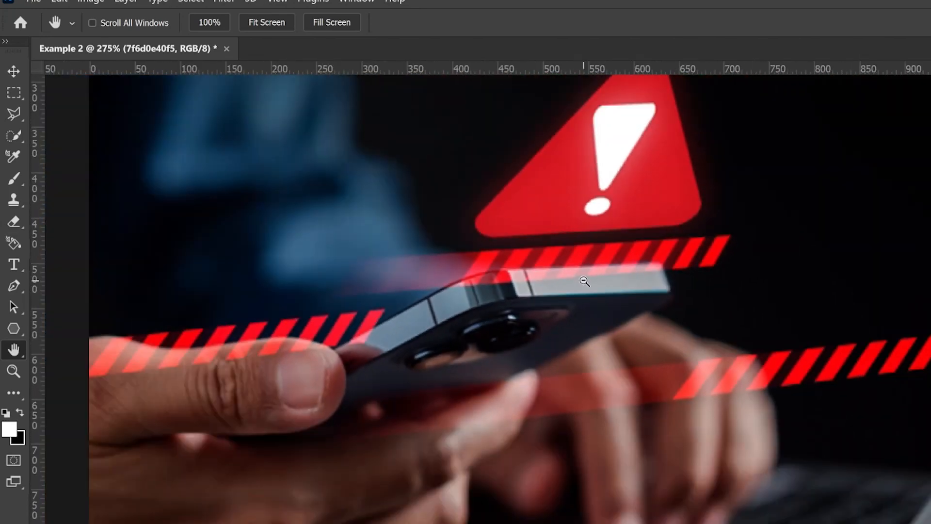
{"action": "double_click", "coordinate": [9, 349]}
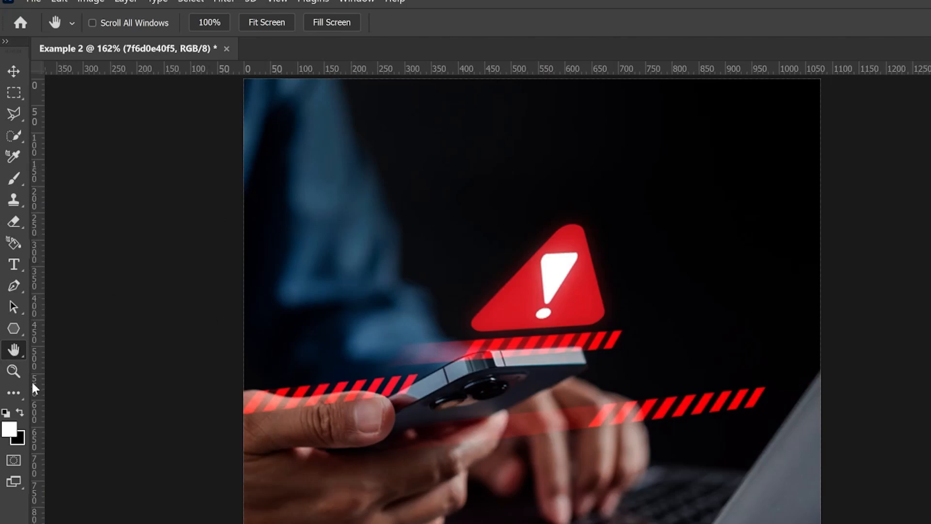
Use the Zoom tool to magnify the image to 300% and zoom back out to 100%
{"action": "left_click", "coordinate": [14, 372]}
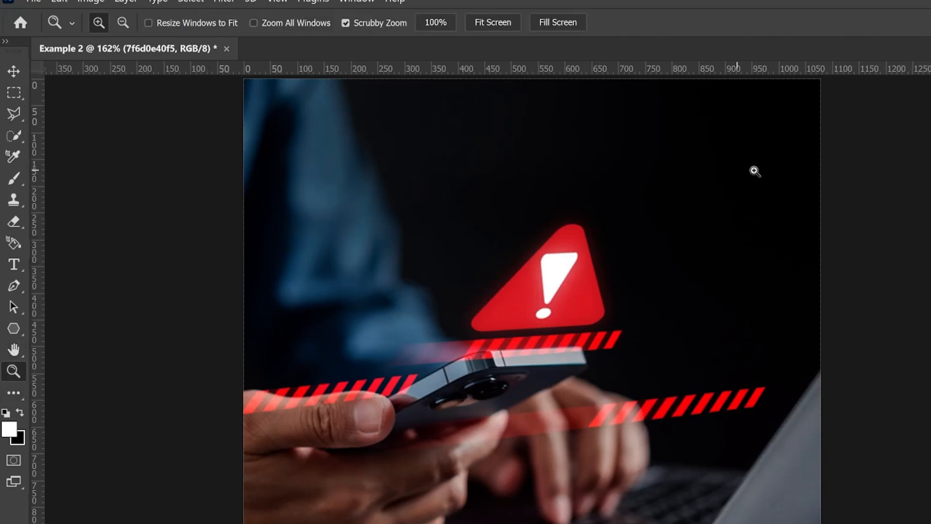
{"action": "left_click", "coordinate": [426, 200]}
{"action": "left_click", "coordinate": [470, 179]}
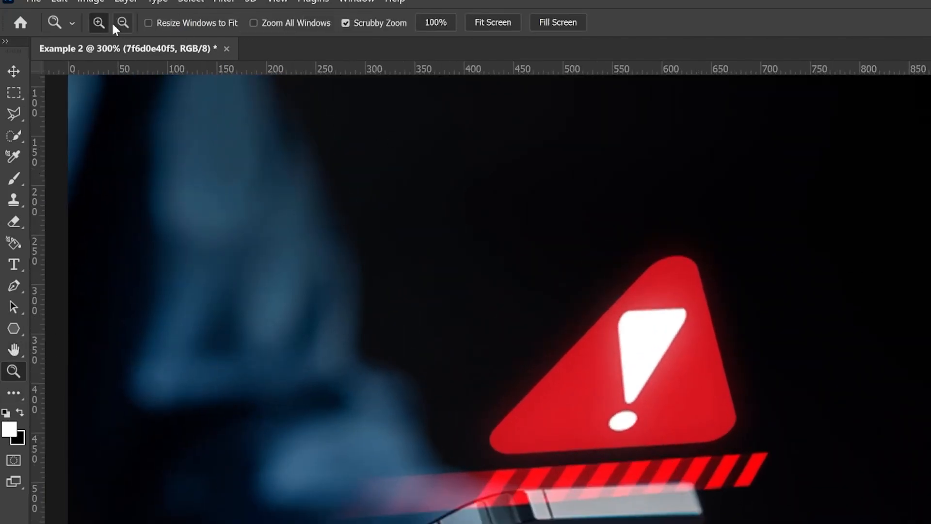
{"action": "left_click", "coordinate": [123, 23]}
{"action": "left_click", "coordinate": [320, 220]}
{"action": "left_click", "coordinate": [340, 224]}
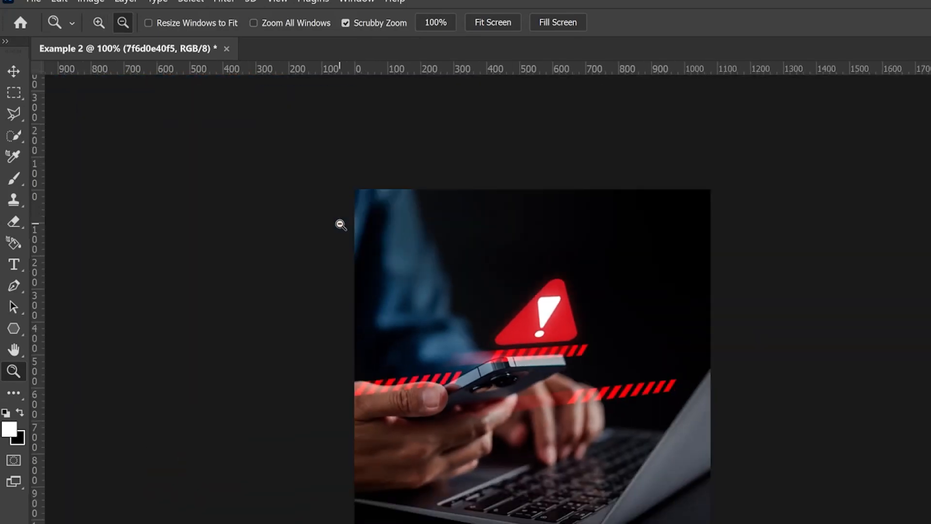
Zoom in to 300%, zoom out to 66.7% with the temporary zoom-out mode, restore zoom-in mode, and fit the image on screen
{"action": "left_click", "coordinate": [443, 243]}
{"action": "left_click", "coordinate": [446, 234]}
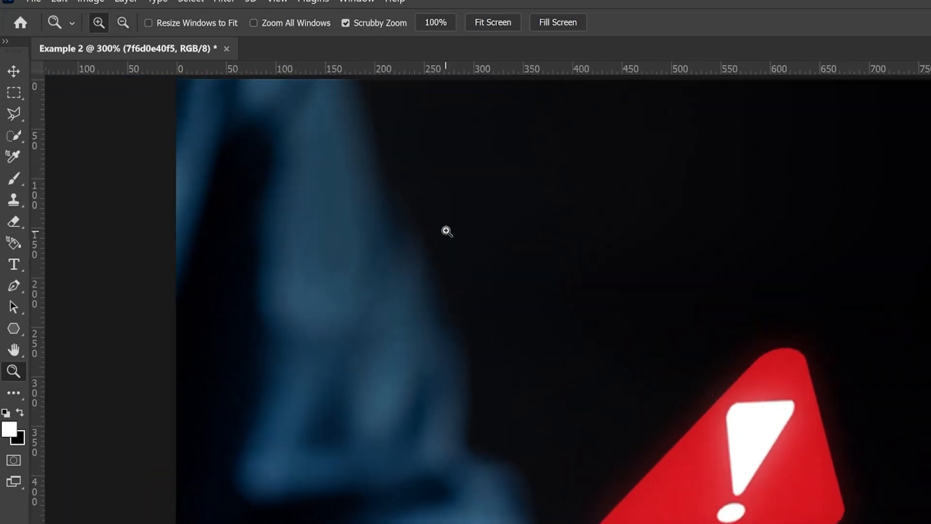
{"action": "left_click", "coordinate": [455, 219], "text": "alt"}
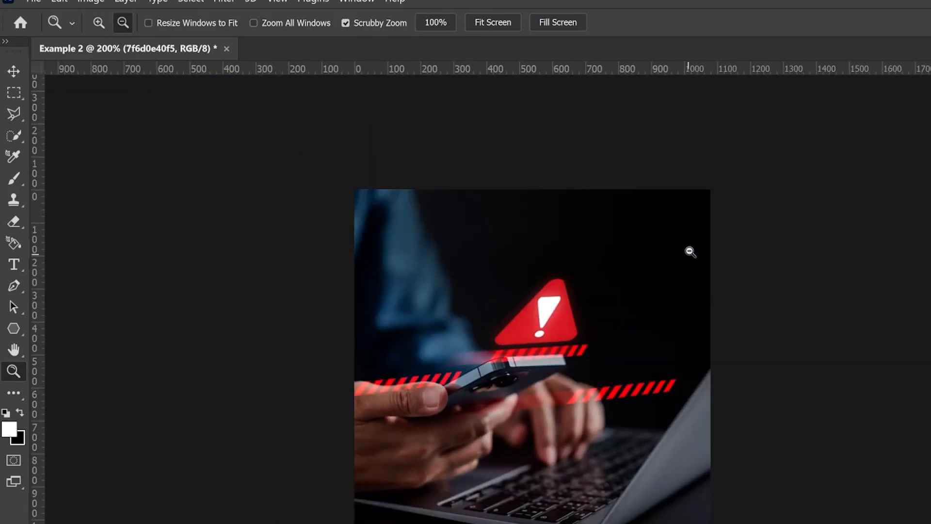
{"action": "left_click", "coordinate": [690, 252], "text": "alt"}
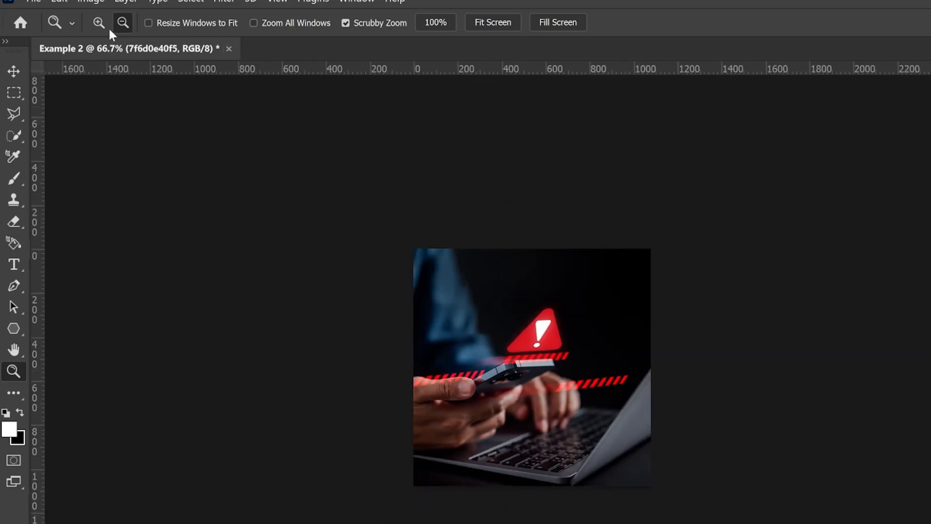
{"action": "left_click", "coordinate": [98, 22]}
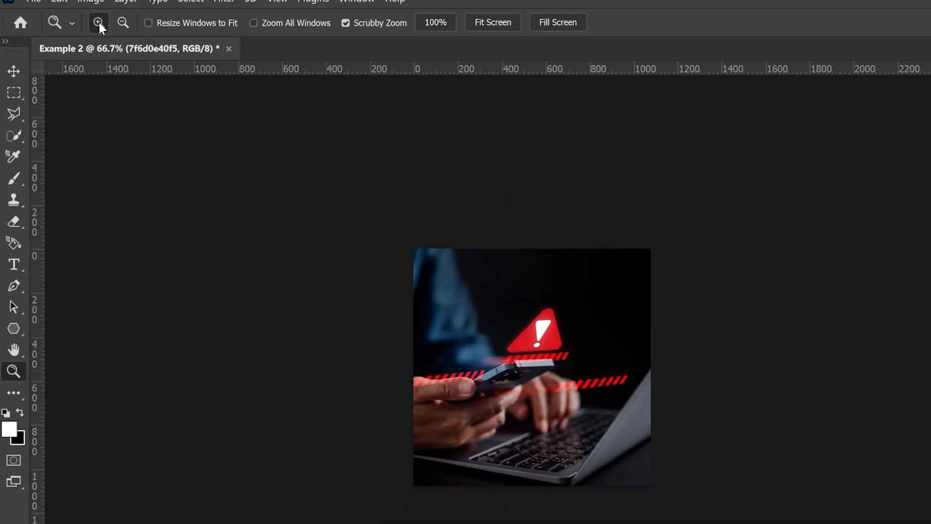
{"action": "double_click", "coordinate": [16, 354]}
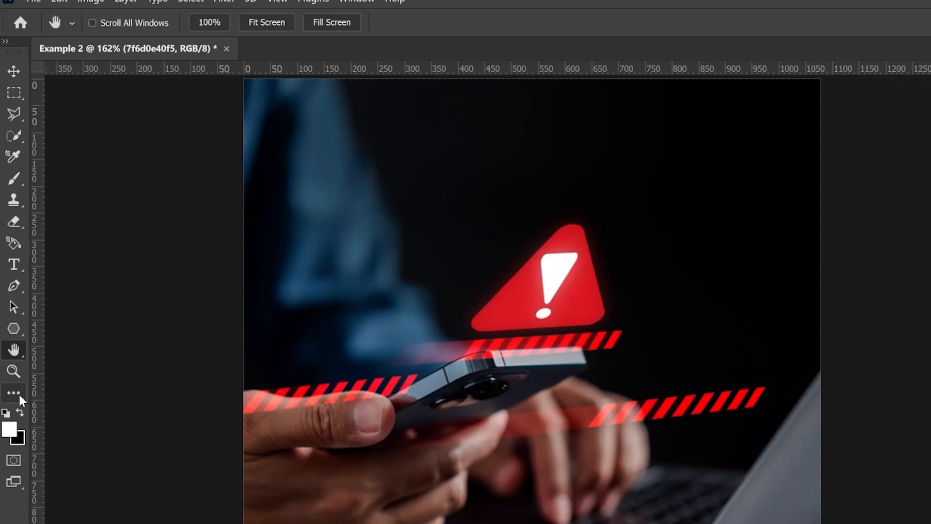
Sample foreground colors with the Eyedropper from the red triangle, the blue sleeve, a red stripe and the gray laptop
{"action": "key", "text": "i"}
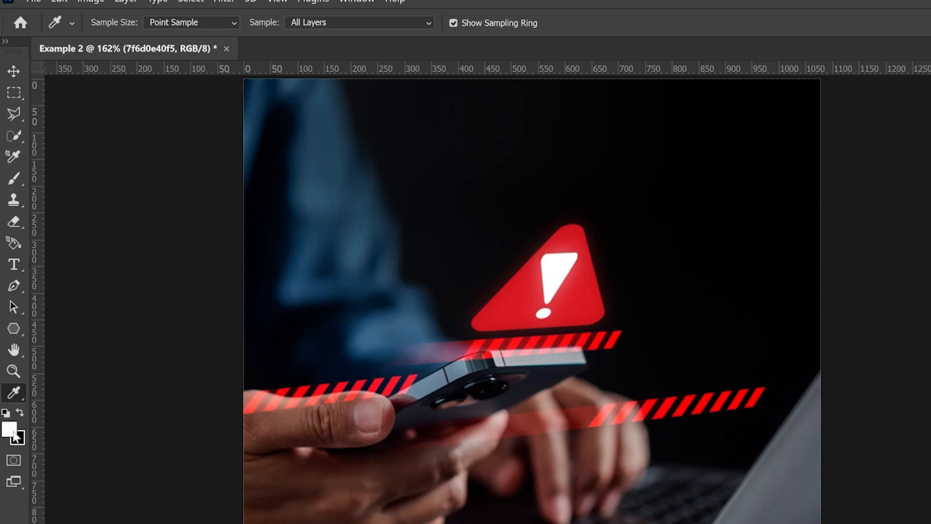
{"action": "left_click", "coordinate": [577, 230]}
{"action": "left_click", "coordinate": [321, 237]}
{"action": "left_click", "coordinate": [697, 397]}
{"action": "left_click", "coordinate": [769, 500]}
With the Move tool active, reset the foreground and background colors to default black and white, and swap them back and forth
{"action": "left_click", "coordinate": [13, 73]}
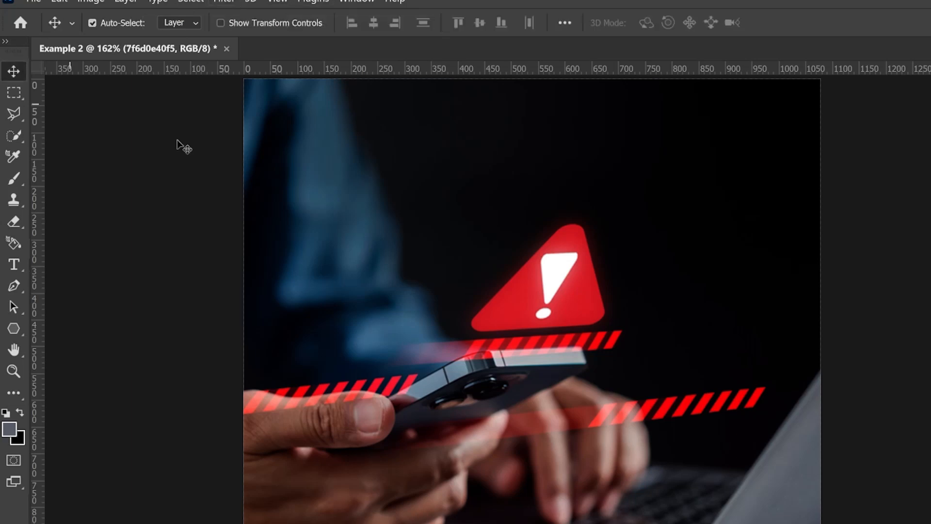
{"action": "left_click", "coordinate": [5, 413]}
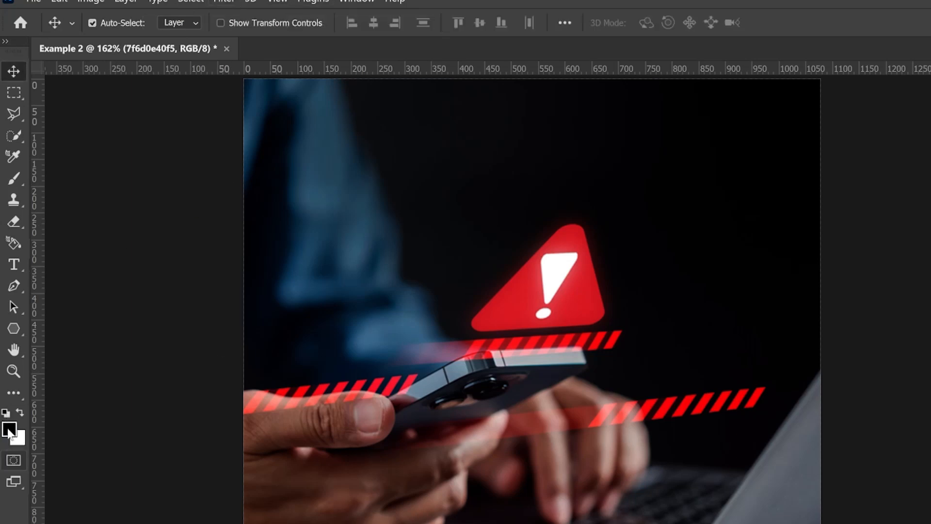
{"action": "left_click", "coordinate": [19, 412]}
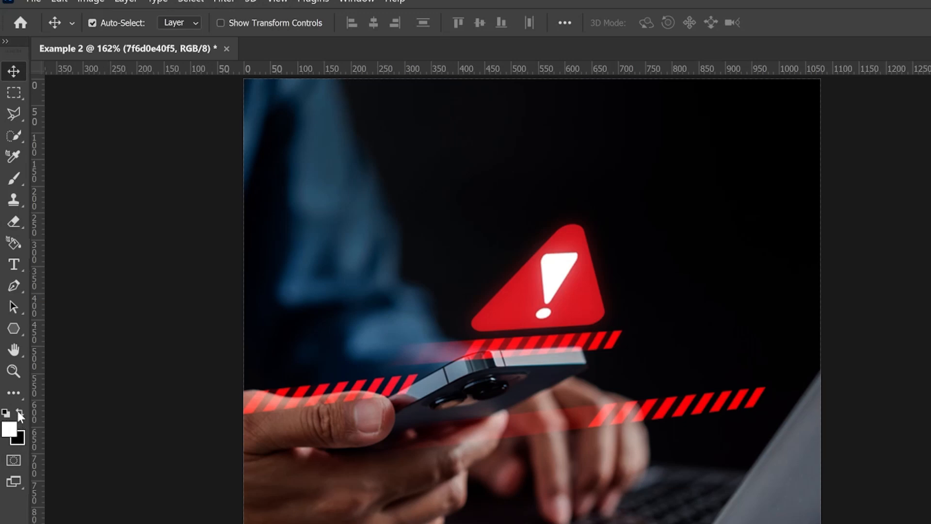
{"action": "left_click", "coordinate": [19, 413]}
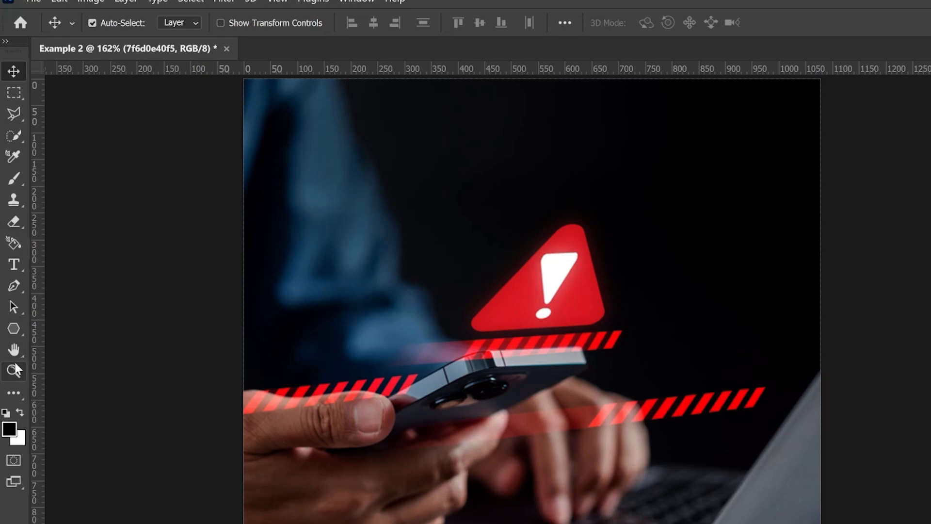
Activate the Eyedropper tool, and show and close the list of extra tools grouped with it
{"action": "left_click", "coordinate": [13, 391]}
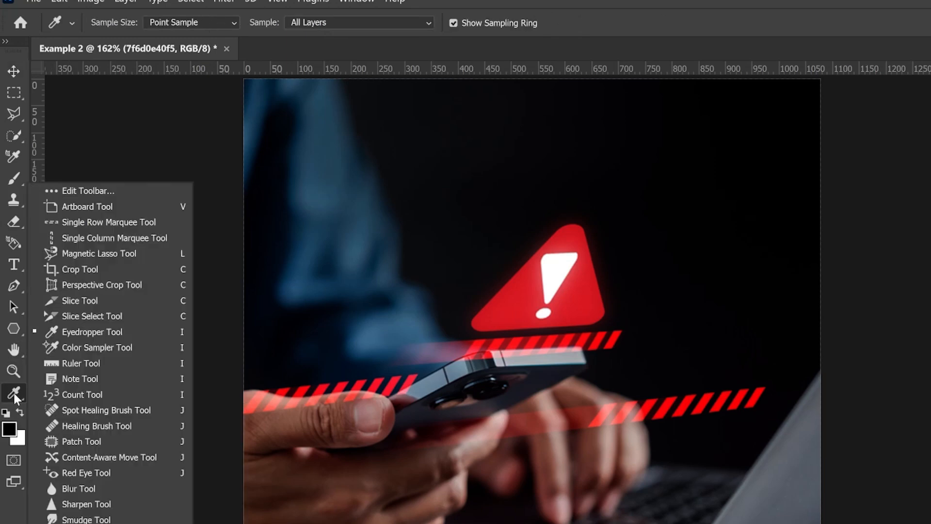
{"action": "left_click", "coordinate": [14, 392]}
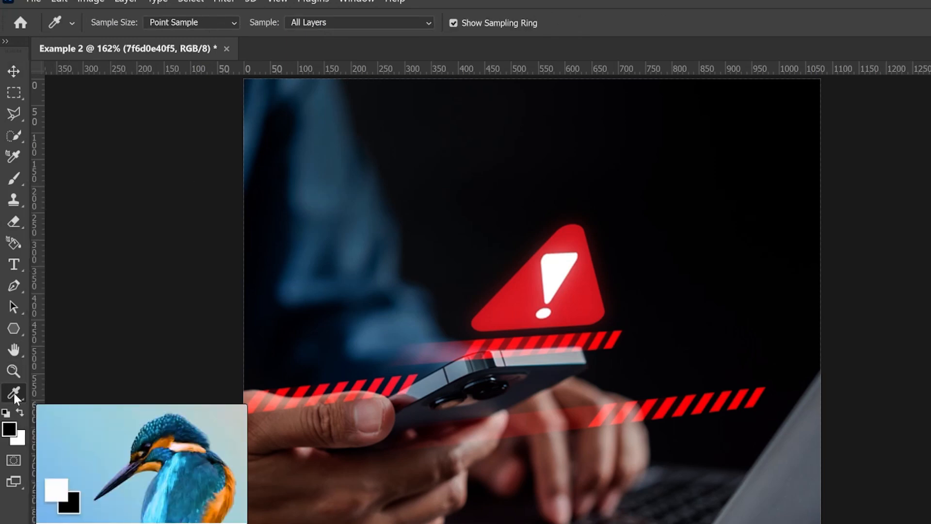
Draw a rectangular frame about 406 by 274 px over the dark area at the photo's upper right with the Frame tool
{"action": "right_click", "coordinate": [15, 392]}
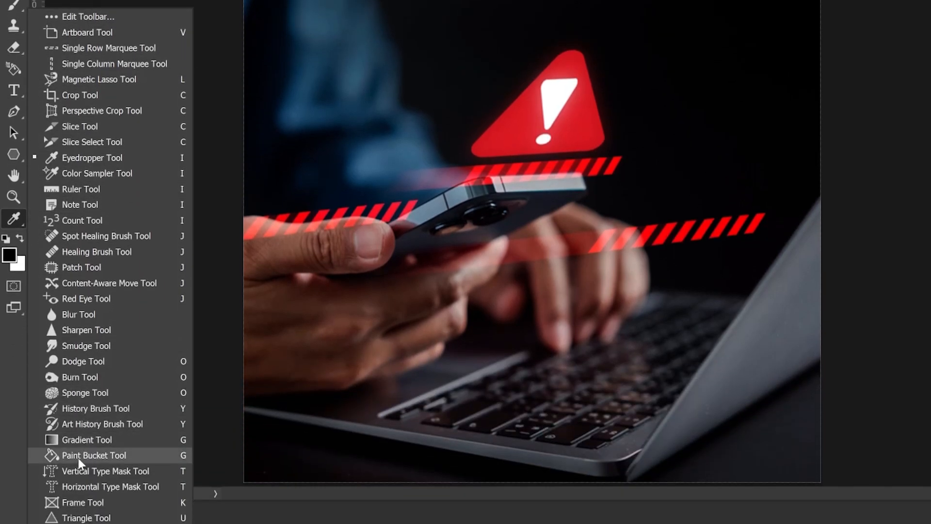
{"action": "left_click", "coordinate": [82, 502]}
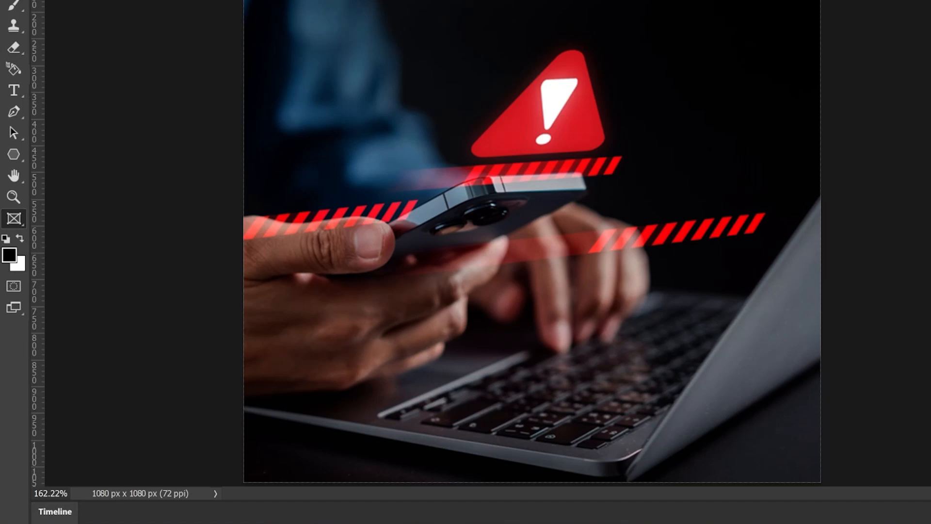
{"action": "left_click_drag", "start_coordinate": [540, 0], "coordinate": [758, 88]}
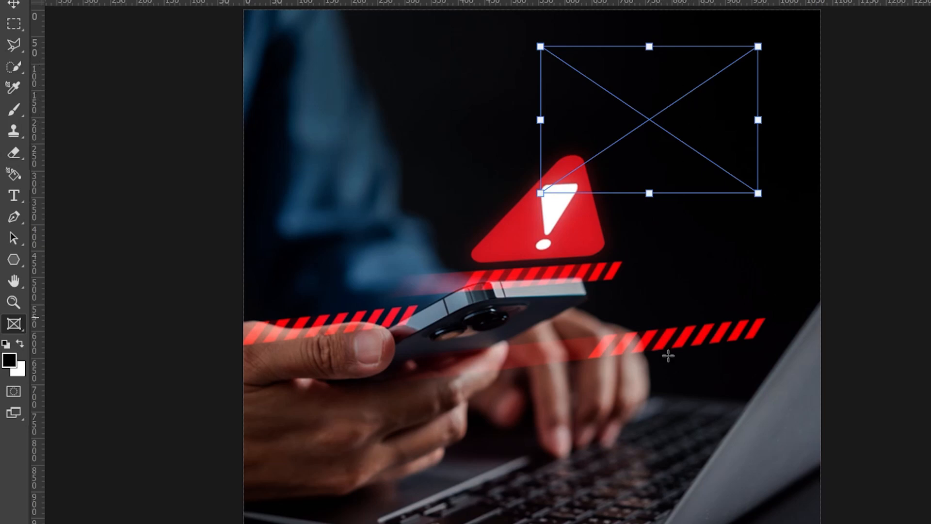
Place the html-css-collage-concept-with-hacker image from the Downloads folder into the empty frame
{"action": "mouse_move", "coordinate": [575, 523]}
{"action": "left_click", "coordinate": [578, 501]}
{"action": "left_click", "coordinate": [761, 262]}
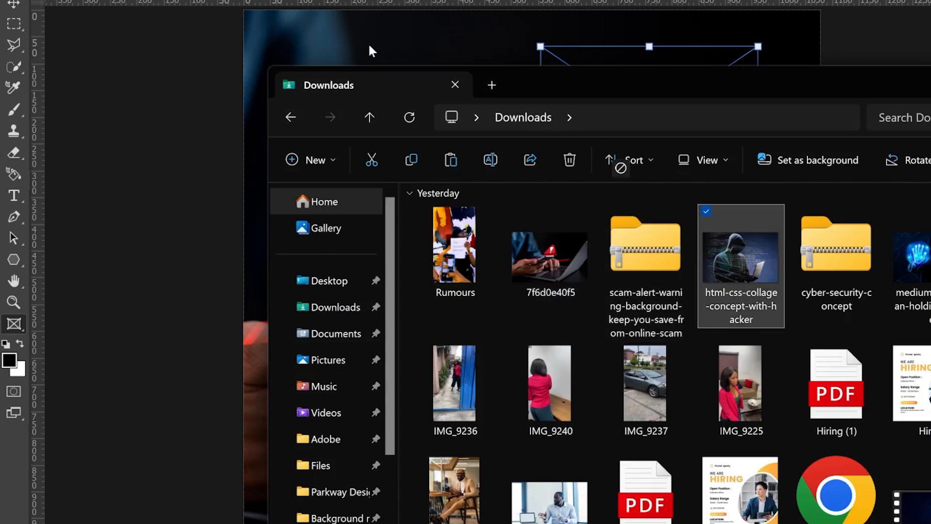
{"action": "left_click", "coordinate": [282, 43]}
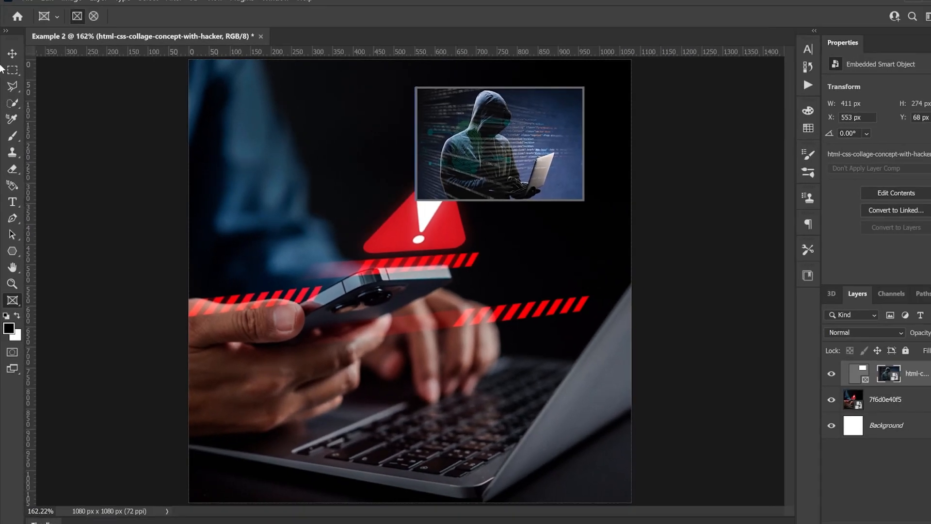
Give the frame around the hacker image a white stroke 3.15 px wide
{"action": "left_click", "coordinate": [12, 53]}
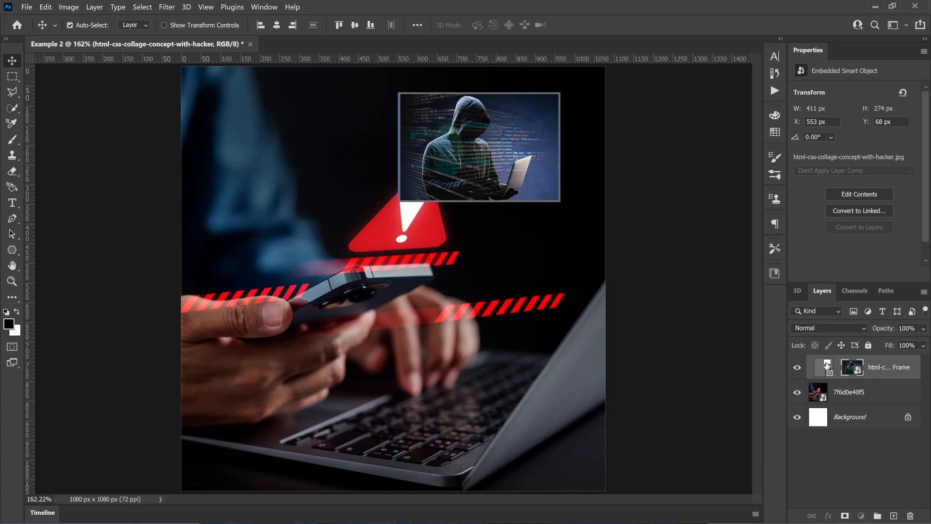
{"action": "left_click", "coordinate": [827, 365]}
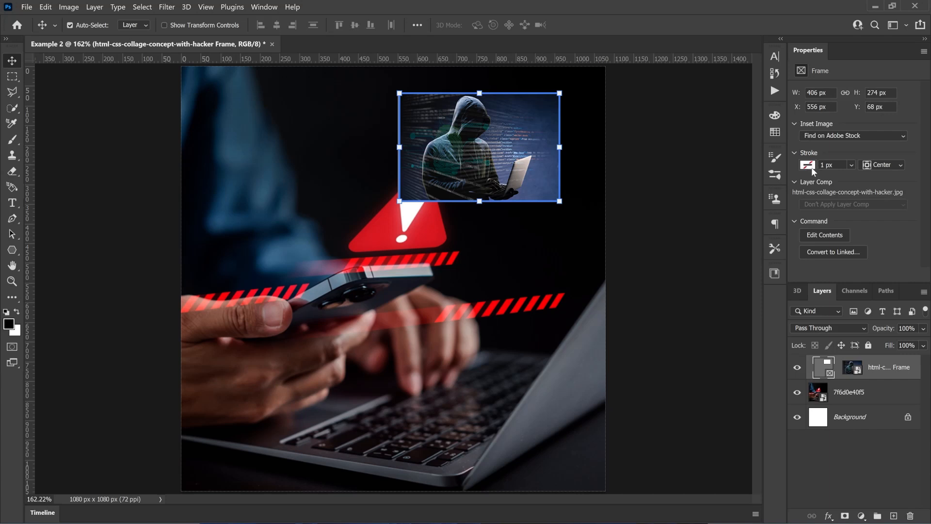
{"action": "left_click", "coordinate": [808, 165]}
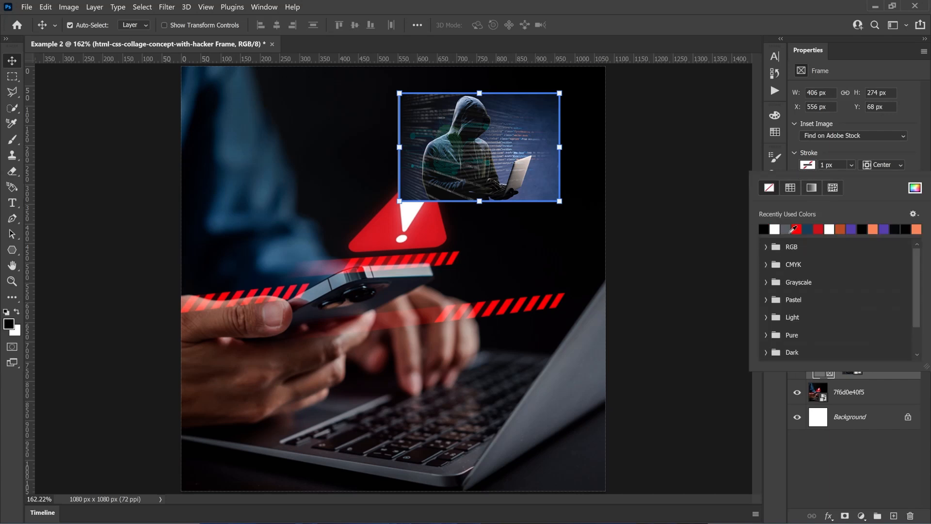
{"action": "left_click", "coordinate": [780, 229]}
{"action": "left_click", "coordinate": [851, 164]}
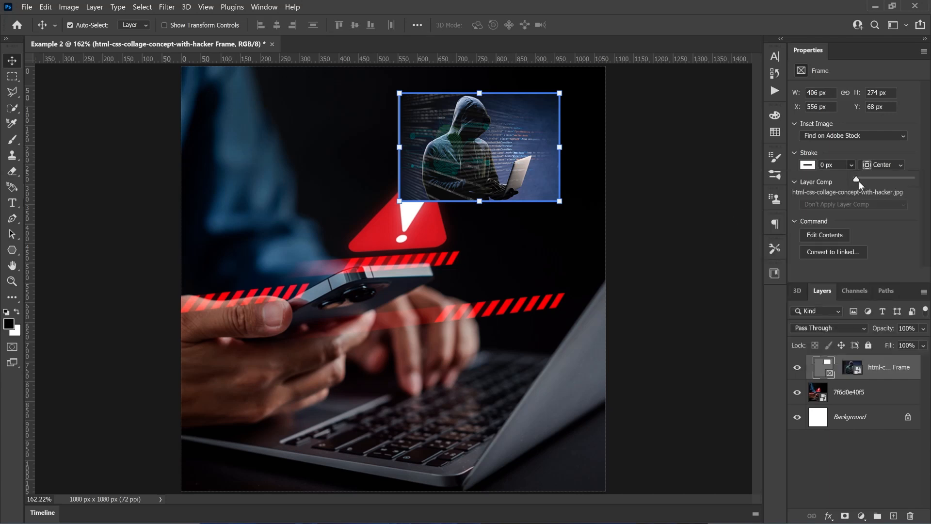
{"action": "left_click_drag", "start_coordinate": [859, 182], "coordinate": [863, 183]}
{"action": "left_click", "coordinate": [13, 66]}
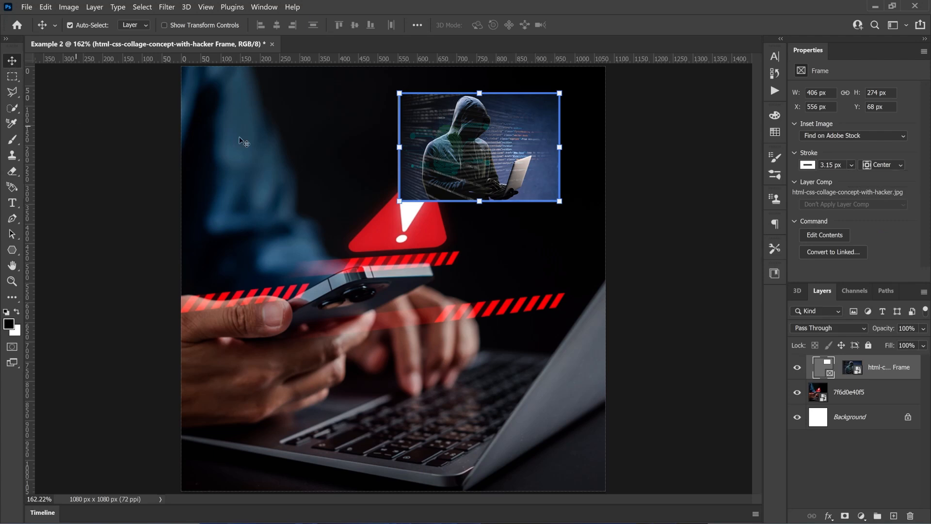
Move the framed hacker image up and right to about X 643 px, Y 30 px, and deselect it
{"action": "left_click", "coordinate": [687, 163]}
{"action": "left_click_drag", "start_coordinate": [436, 126], "coordinate": [471, 112]}
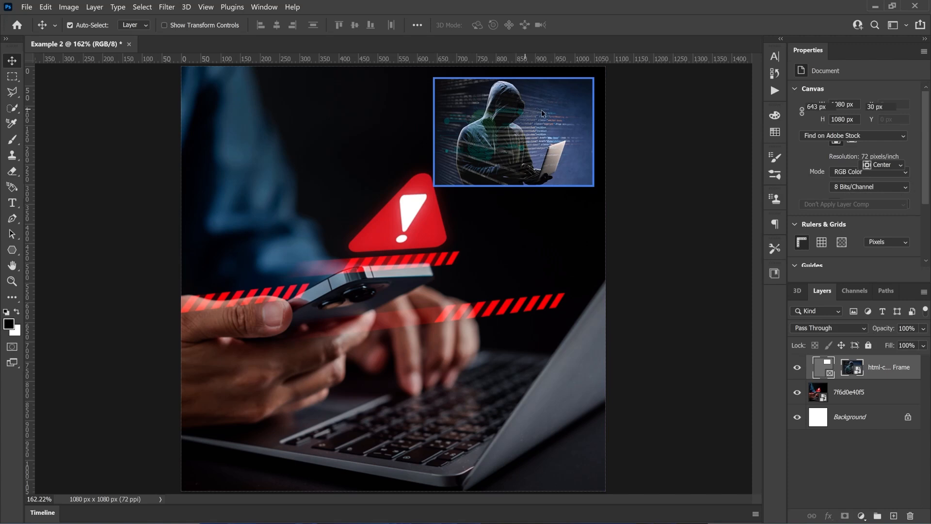
{"action": "left_click", "coordinate": [702, 145]}
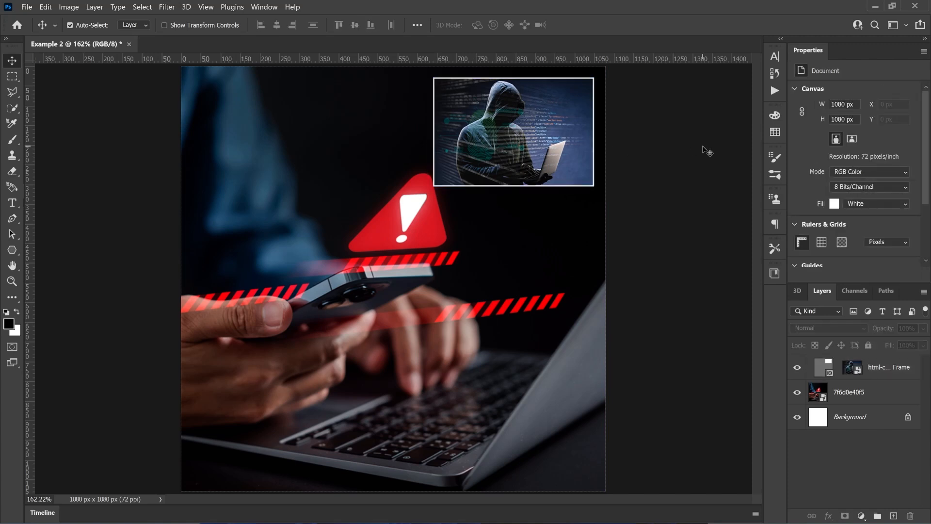
{"action": "left_click", "coordinate": [12, 297]}
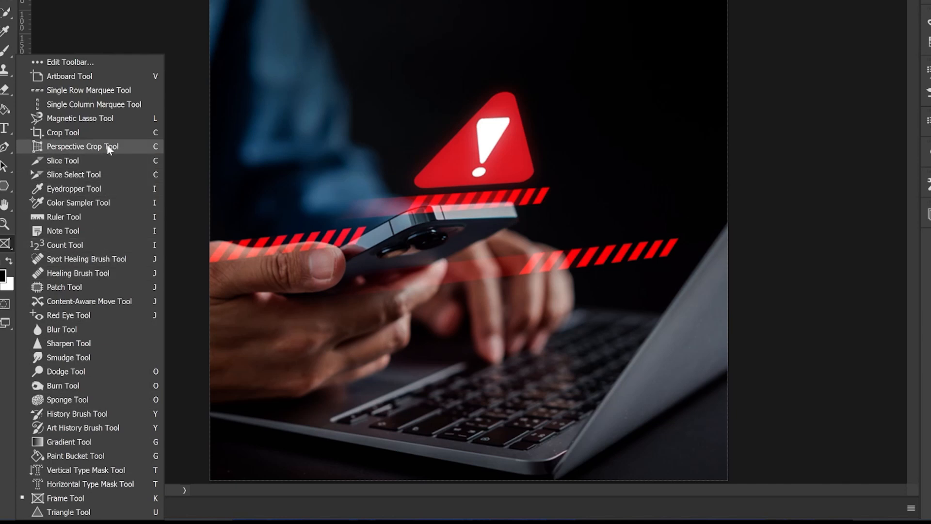
{"action": "left_click", "coordinate": [843, 19]}
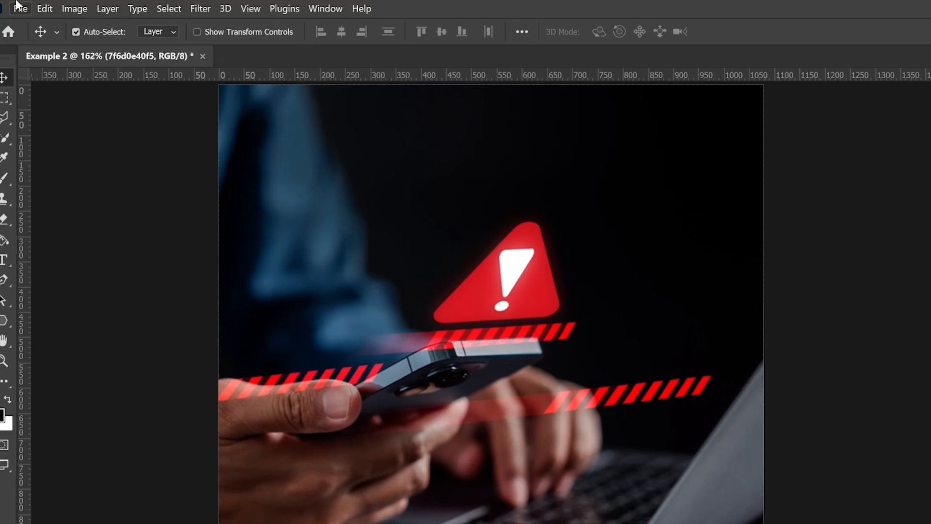
{"action": "left_click", "coordinate": [19, 7]}
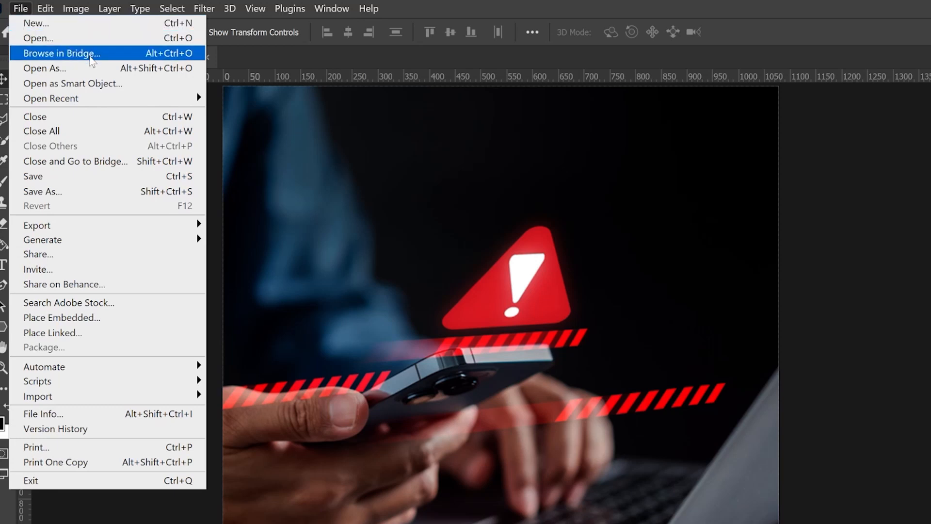
{"action": "mouse_move", "coordinate": [108, 102]}
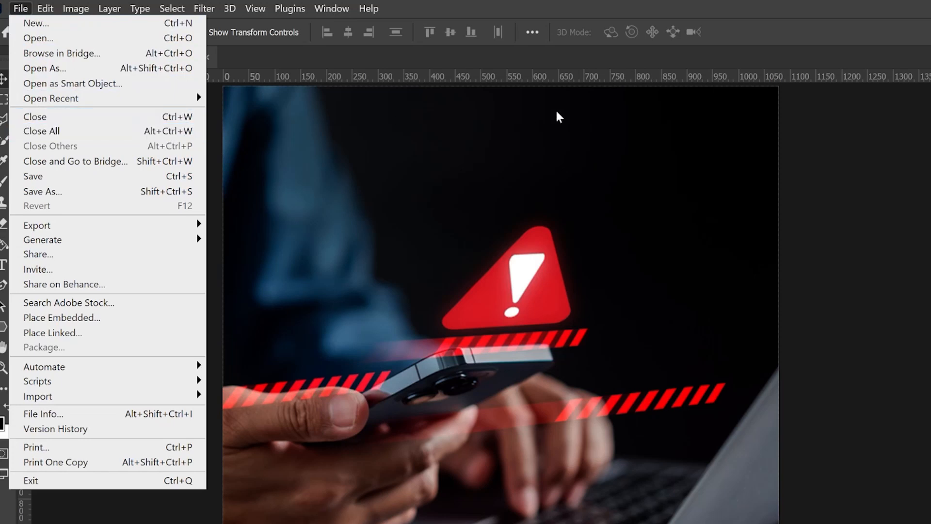
{"action": "left_click", "coordinate": [323, 56]}
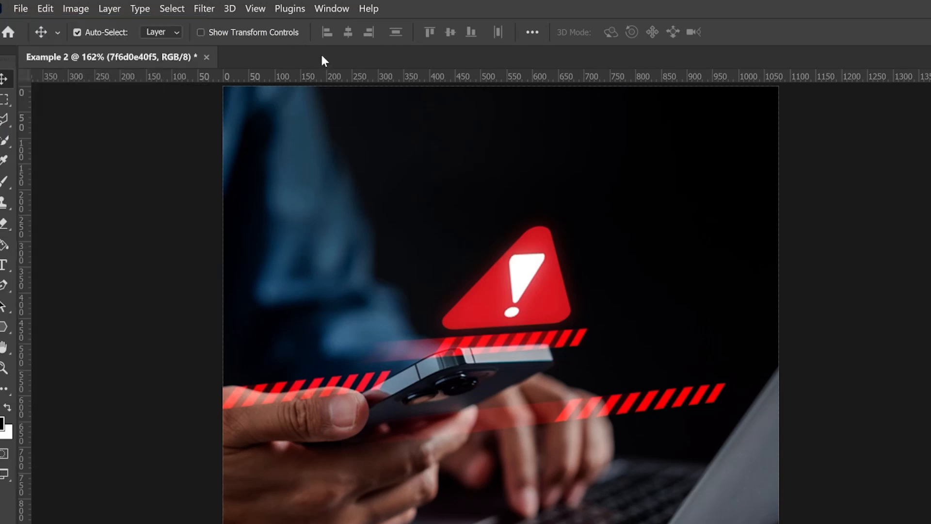
Open the recent file 7f6d0e40f5.jpg from the home screen and close it again
{"action": "left_click", "coordinate": [8, 33]}
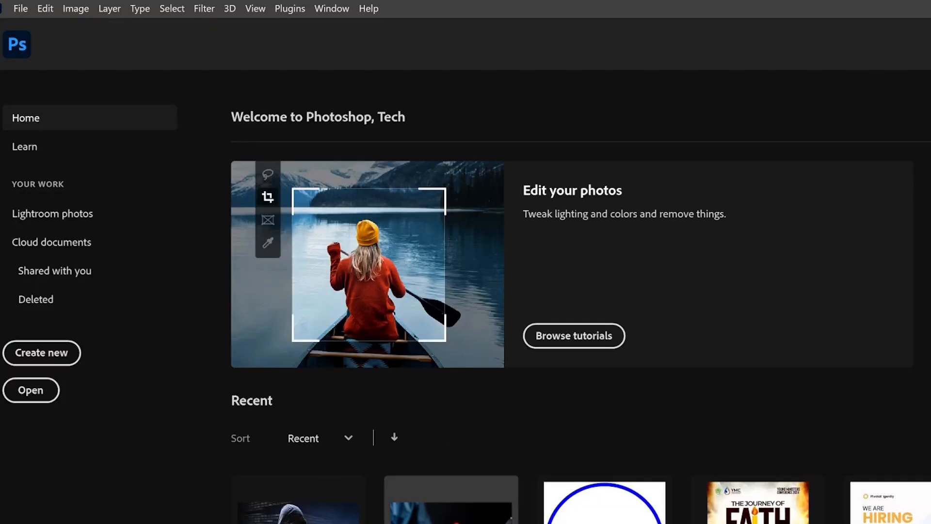
{"action": "left_click", "coordinate": [451, 513]}
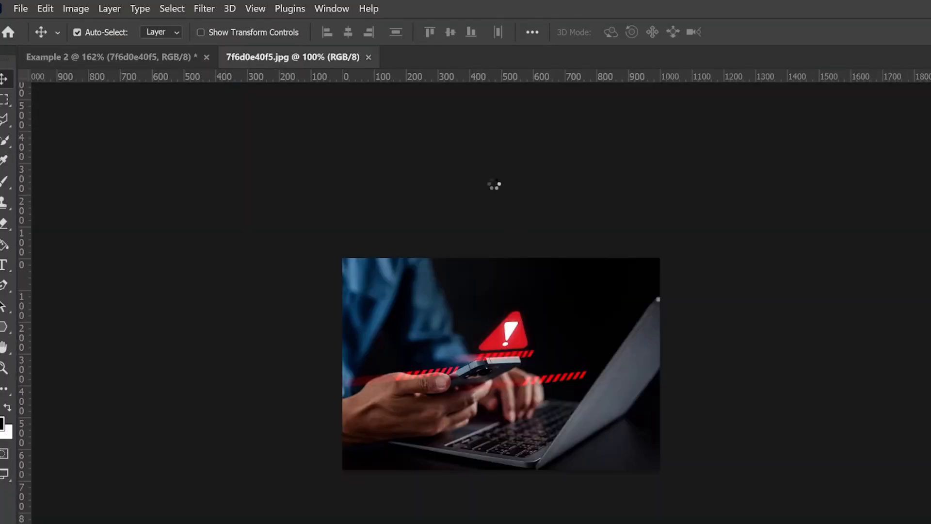
{"action": "left_click", "coordinate": [21, 9]}
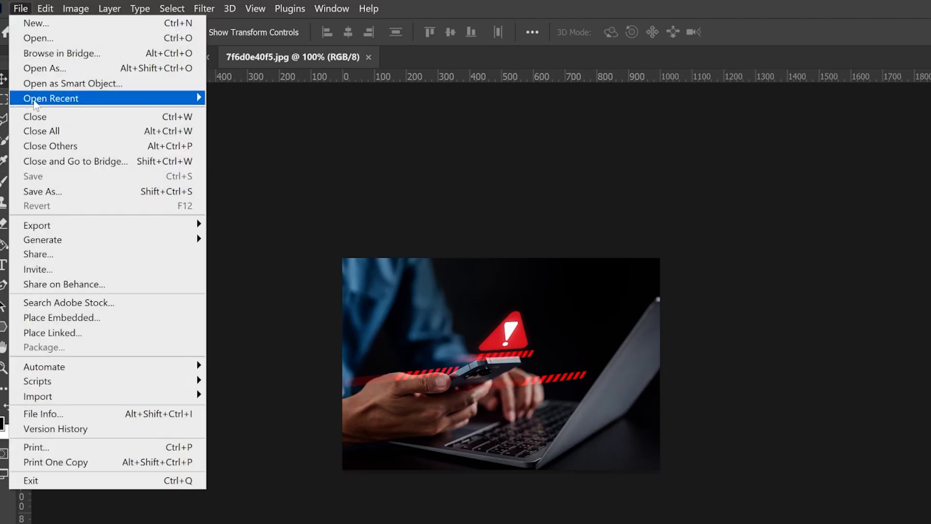
{"action": "left_click", "coordinate": [57, 116]}
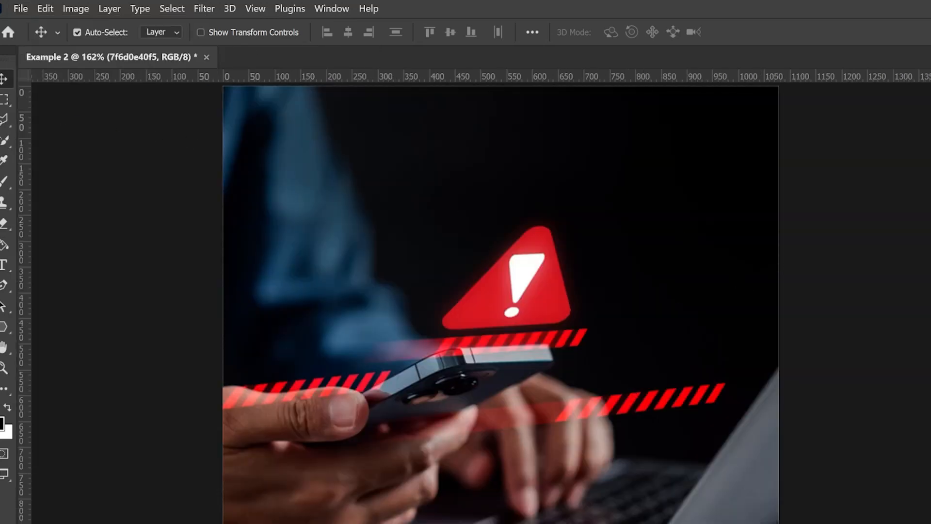
Examine the options and file formats for saving Example 2 on the computer, and cancel the save
{"action": "left_click", "coordinate": [21, 8]}
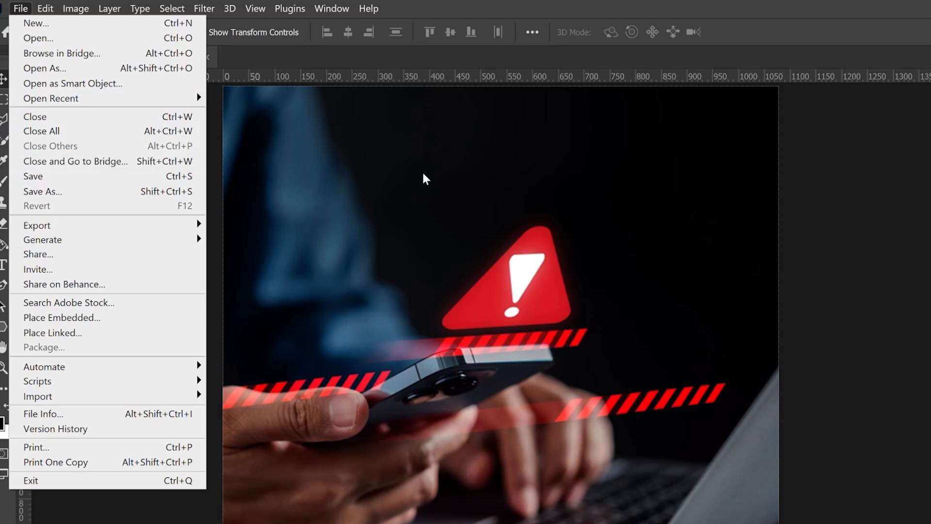
{"action": "left_click", "coordinate": [96, 173]}
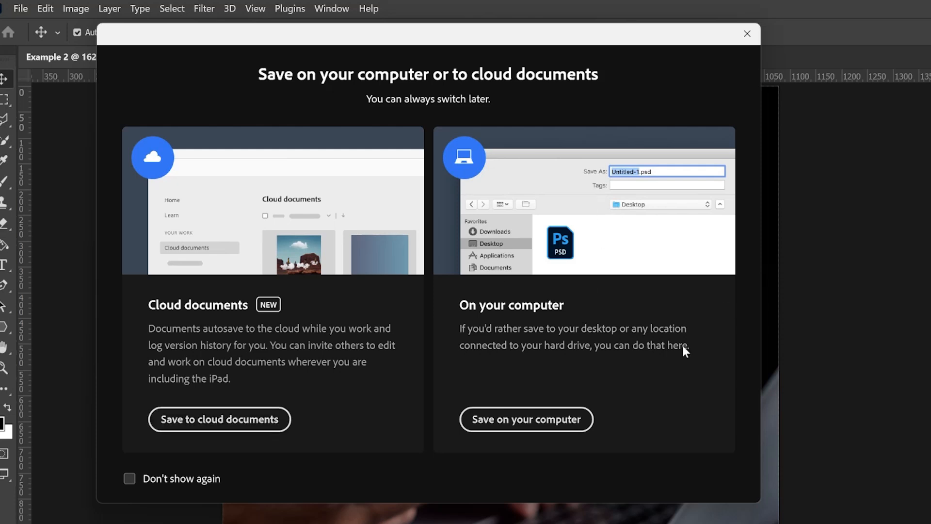
{"action": "left_click", "coordinate": [519, 423]}
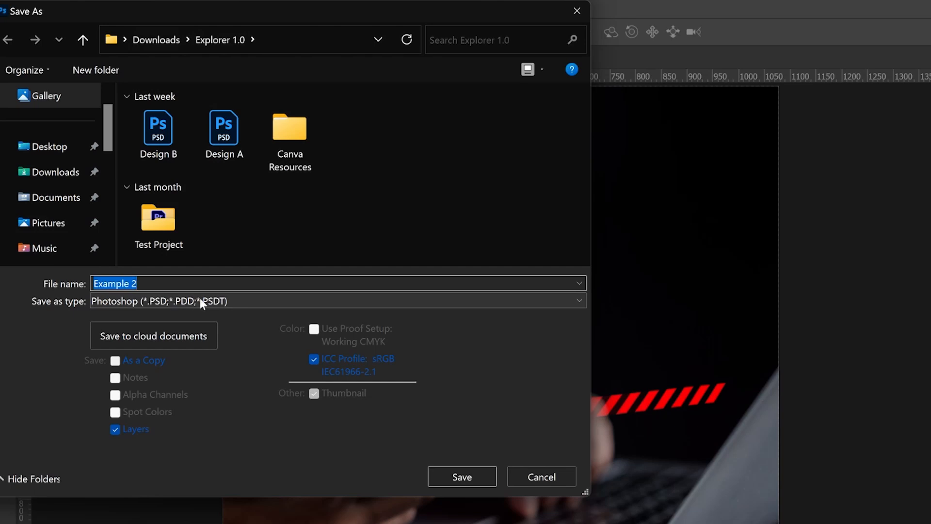
{"action": "left_click", "coordinate": [234, 300]}
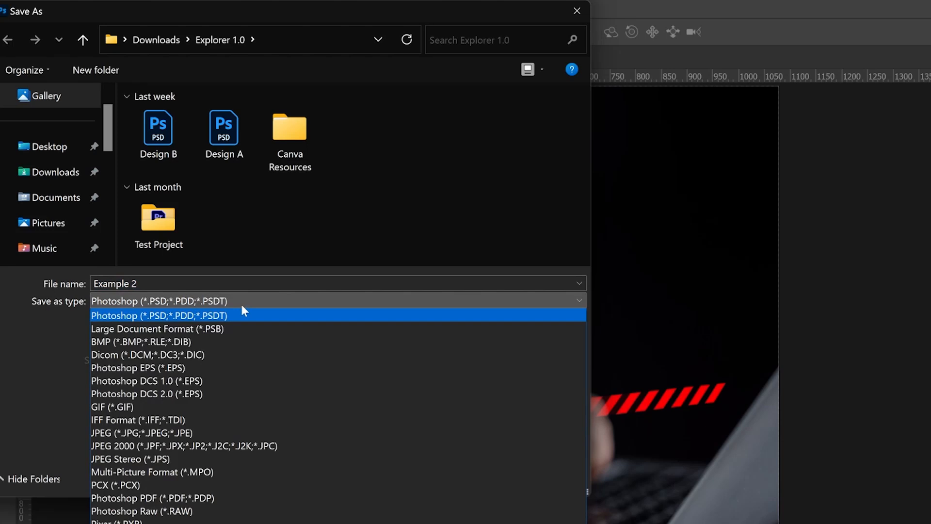
{"action": "left_click", "coordinate": [261, 297]}
{"action": "left_click", "coordinate": [261, 298]}
{"action": "left_click", "coordinate": [266, 300]}
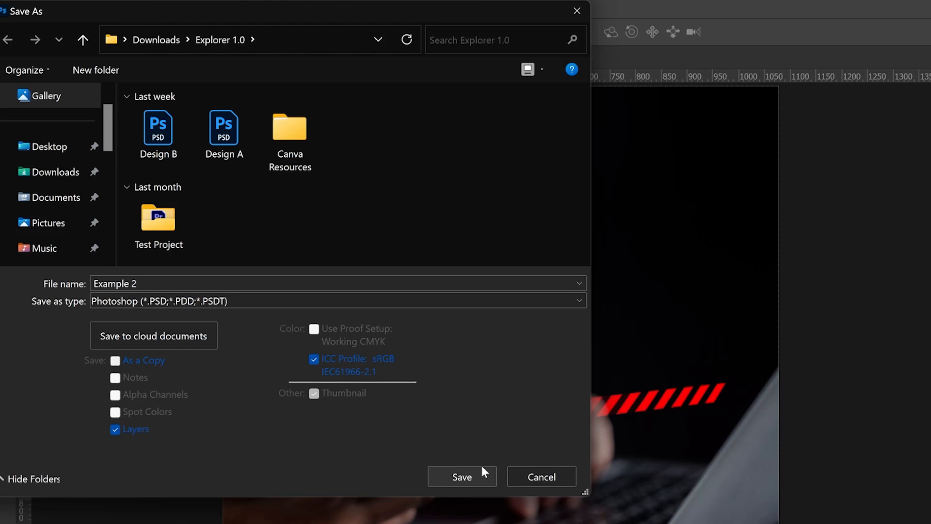
{"action": "left_click", "coordinate": [512, 474]}
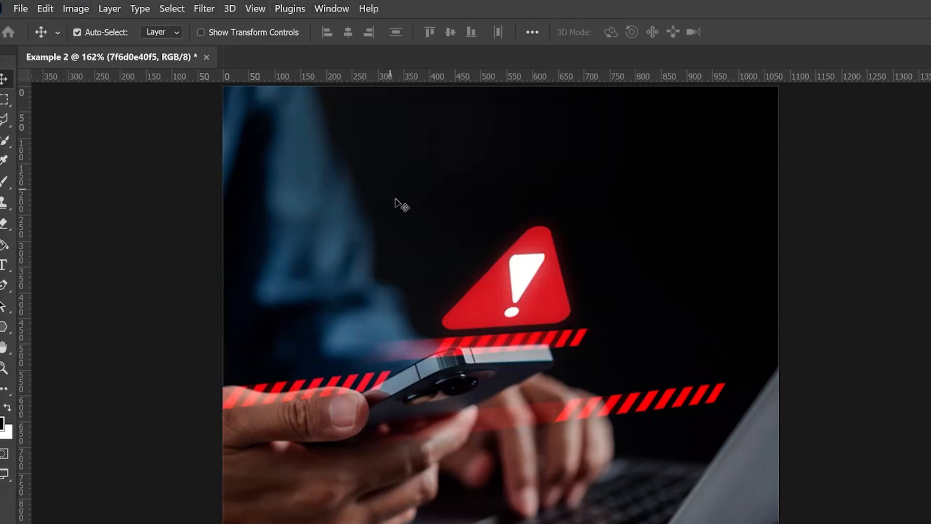
Look through the commands available in each application menu from Edit through Help without running any
{"action": "left_click", "coordinate": [50, 6]}
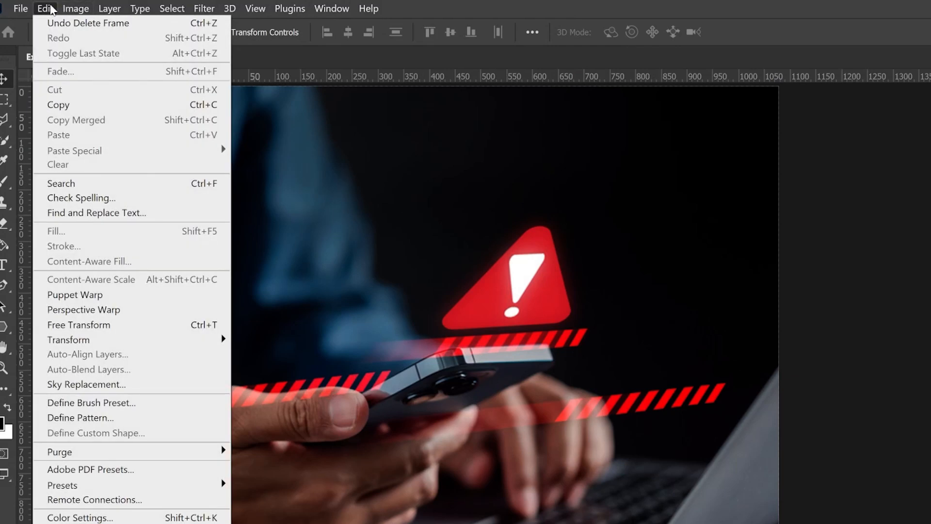
{"action": "left_click", "coordinate": [50, 8]}
{"action": "left_click", "coordinate": [85, 6]}
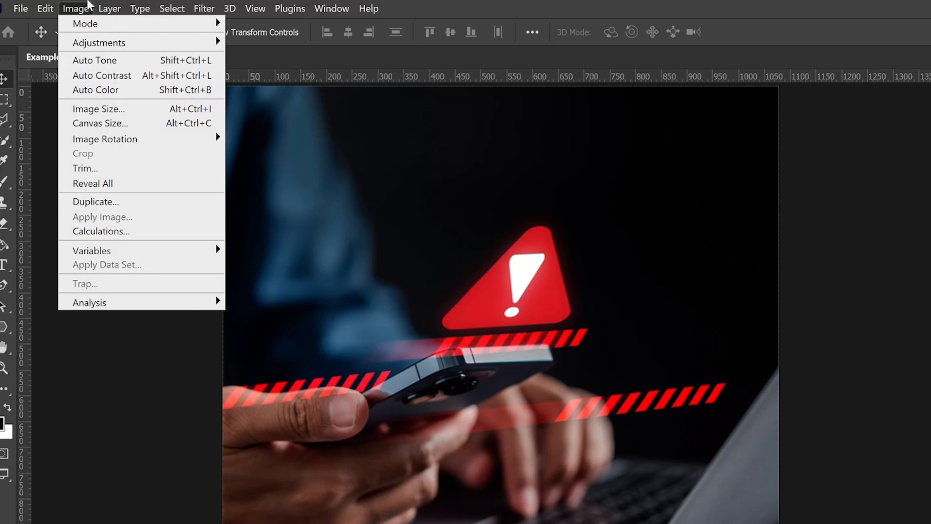
{"action": "left_click", "coordinate": [110, 8]}
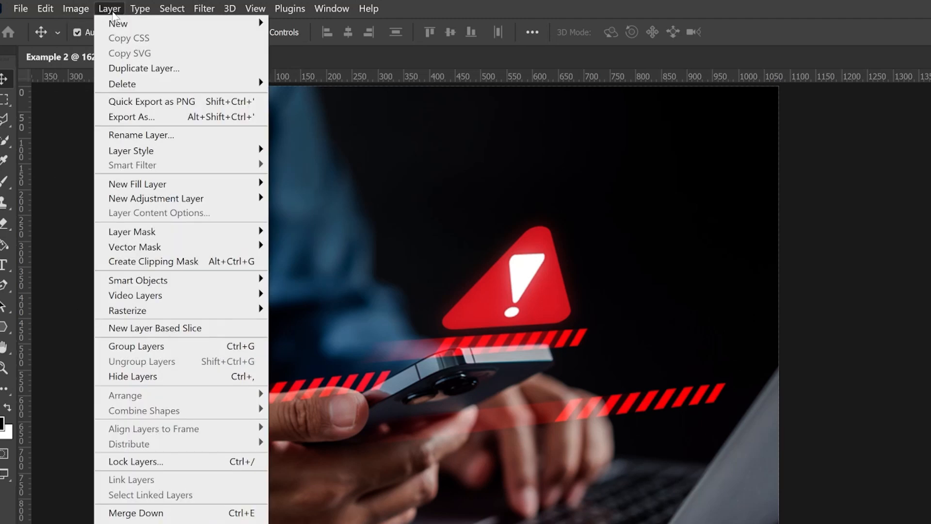
{"action": "mouse_move", "coordinate": [118, 27]}
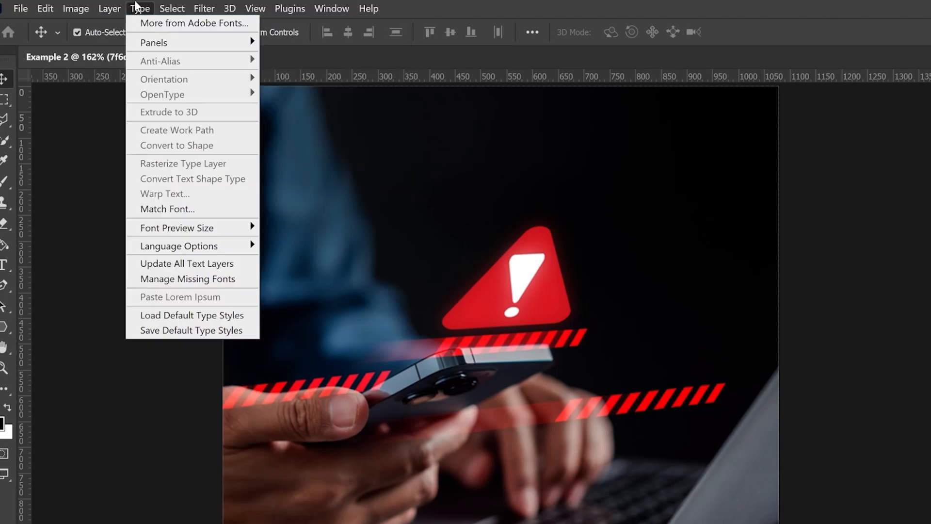
{"action": "mouse_move", "coordinate": [163, 7]}
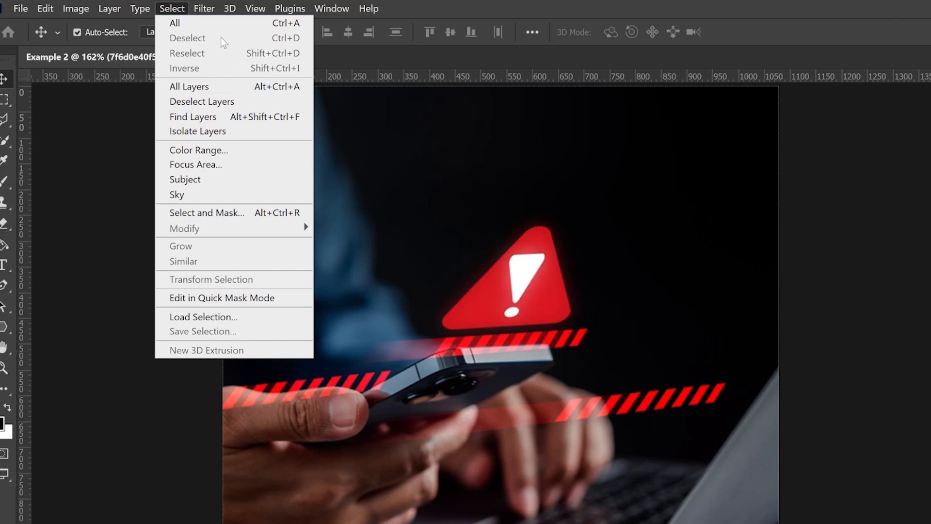
{"action": "left_click", "coordinate": [205, 7]}
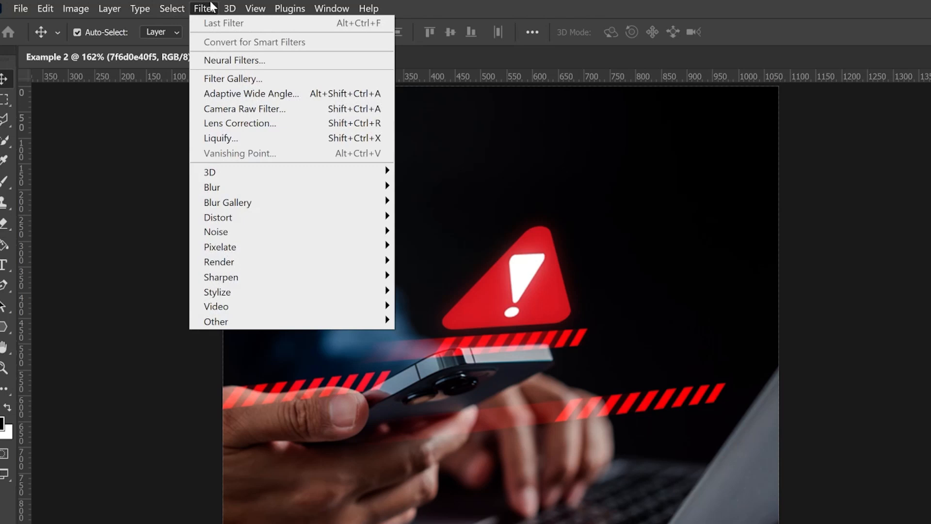
{"action": "mouse_move", "coordinate": [229, 8]}
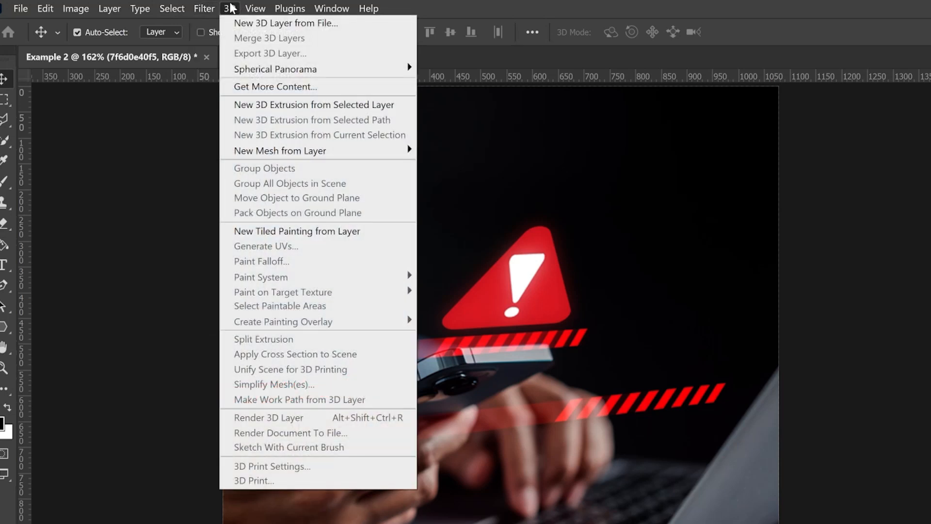
{"action": "mouse_move", "coordinate": [270, 10]}
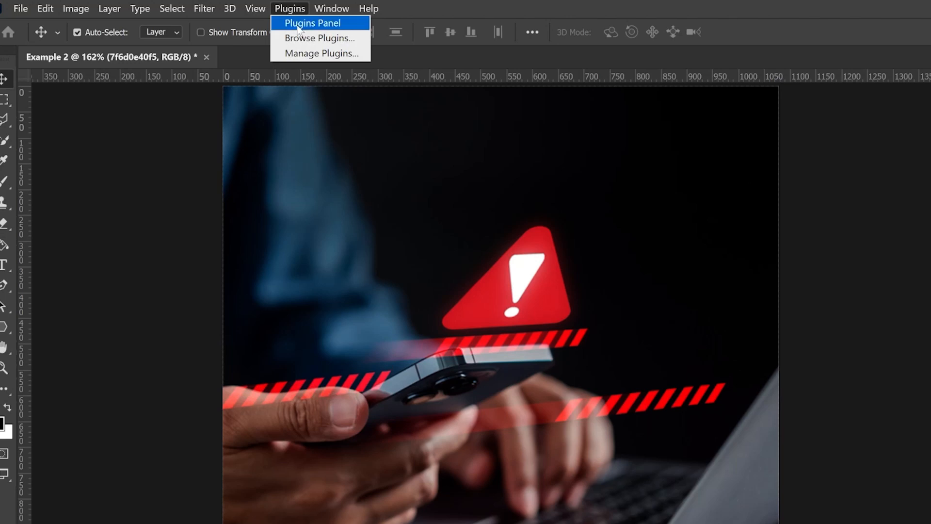
{"action": "mouse_move", "coordinate": [327, 5]}
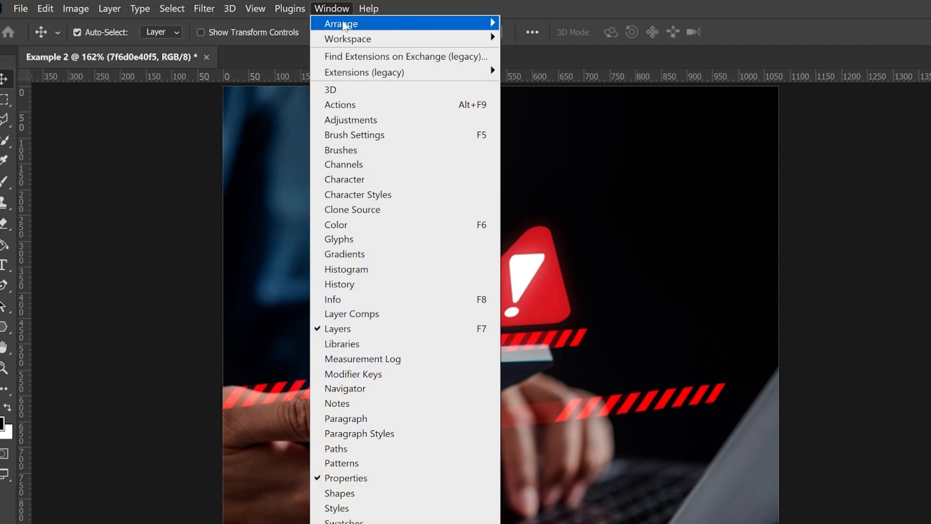
{"action": "mouse_move", "coordinate": [345, 27]}
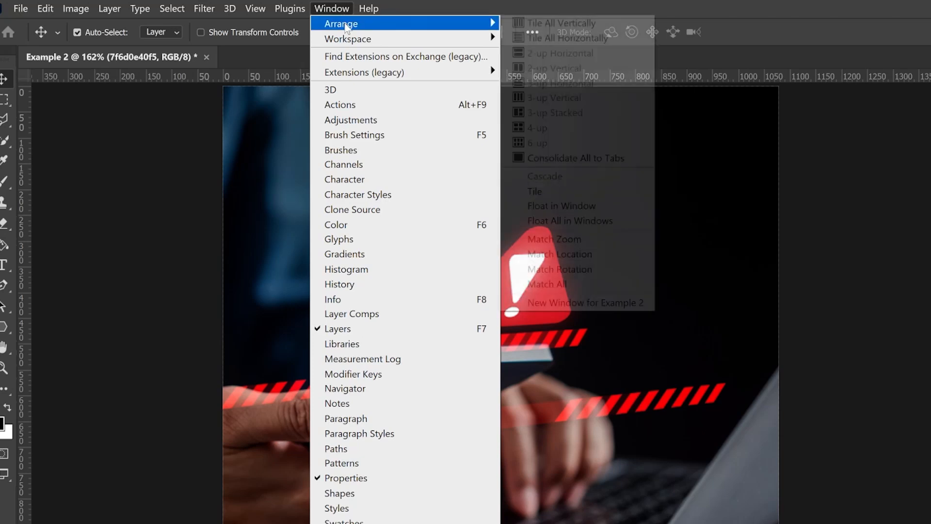
{"action": "mouse_move", "coordinate": [373, 7]}
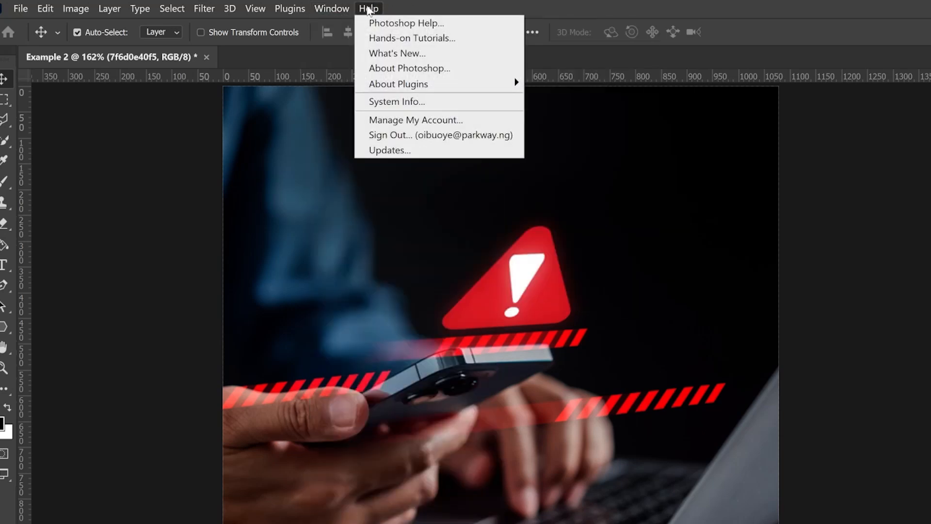
{"action": "left_click", "coordinate": [725, 9]}
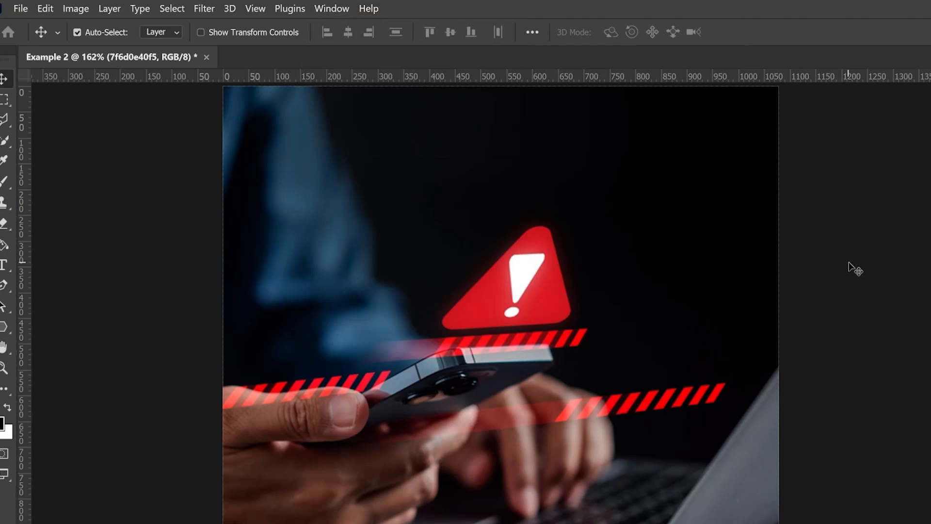